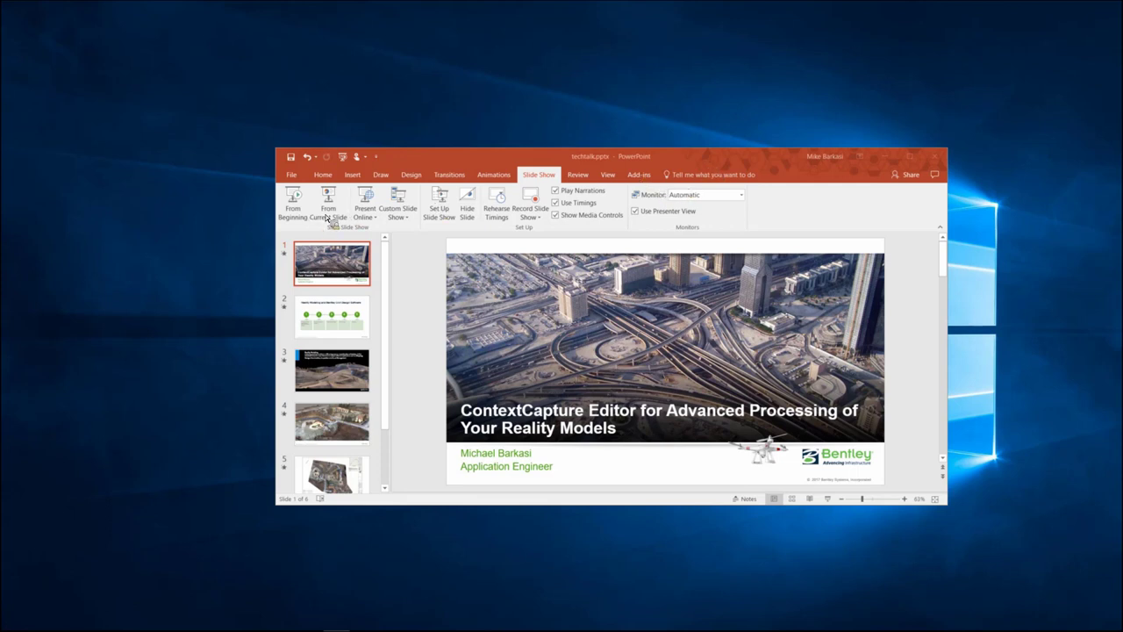
- Start the techtalk slideshow from slide one, opening on the Painters Crossing topography plan
left_click(297, 215)
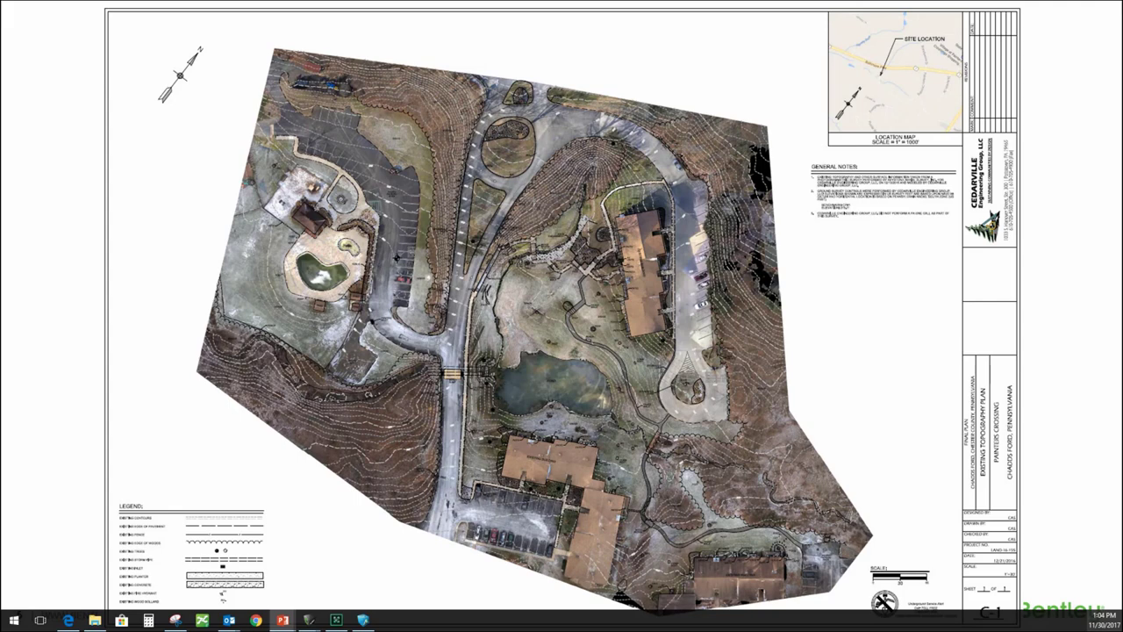
- Advance to the Thank You slide, end the slideshow, and minimize PowerPoint to the desktop
key("Right")
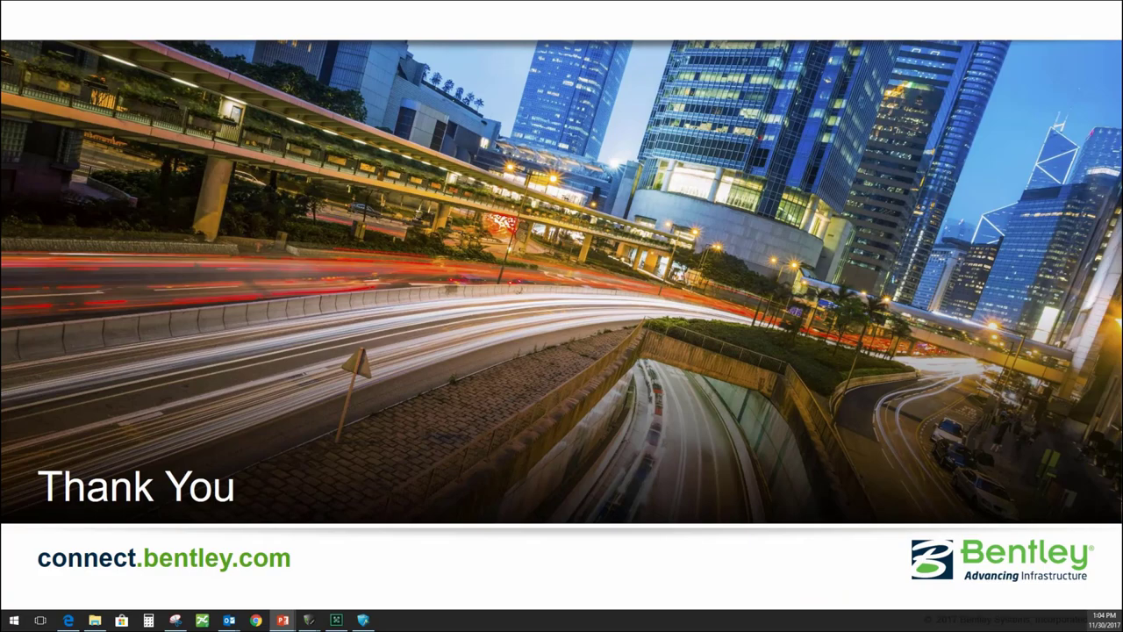
key("Escape")
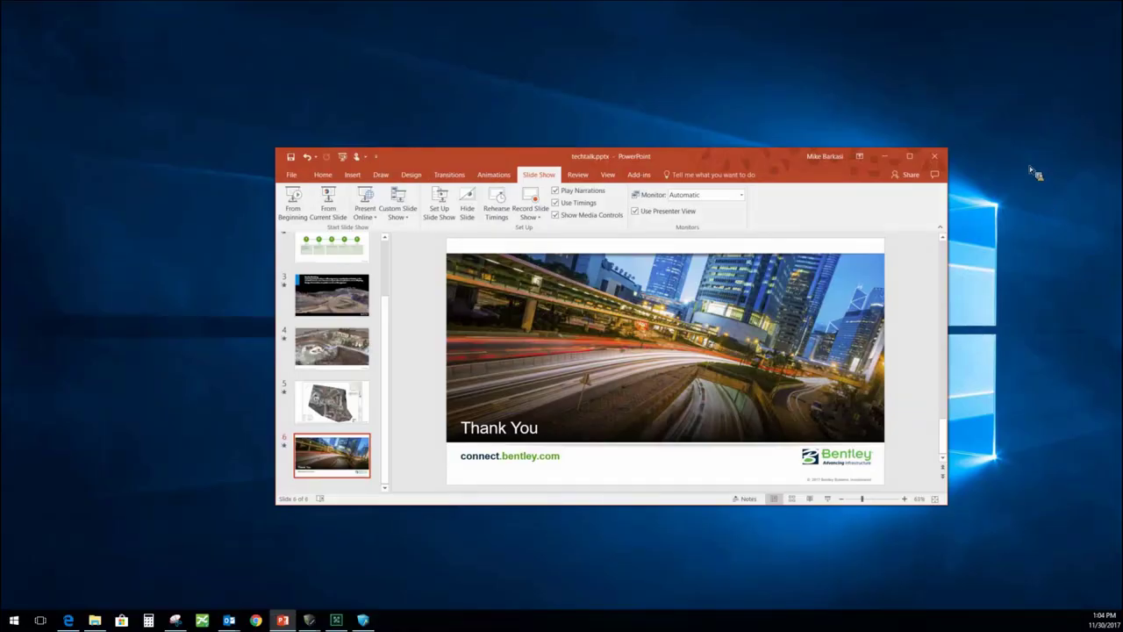
left_click(886, 161)
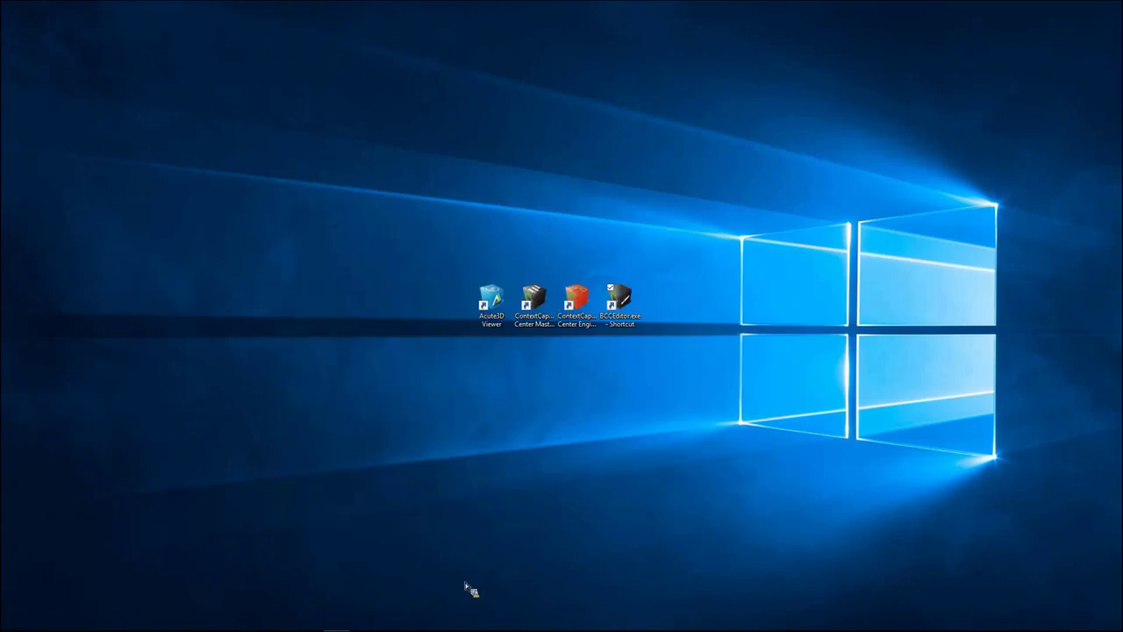
mouse_move(337, 625)
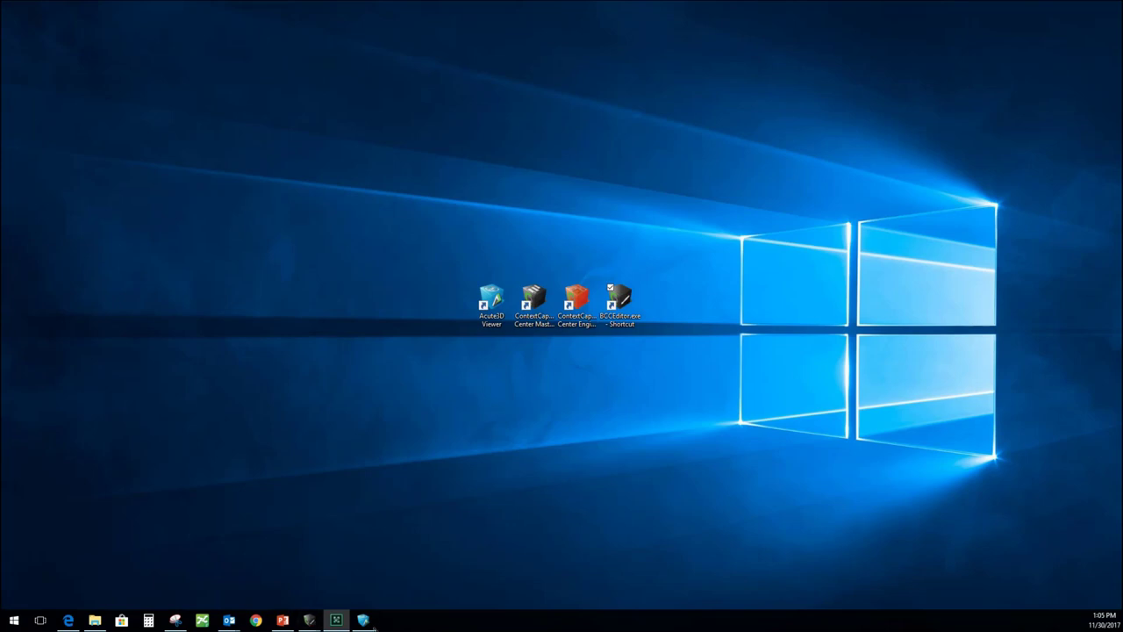
mouse_move(372, 627)
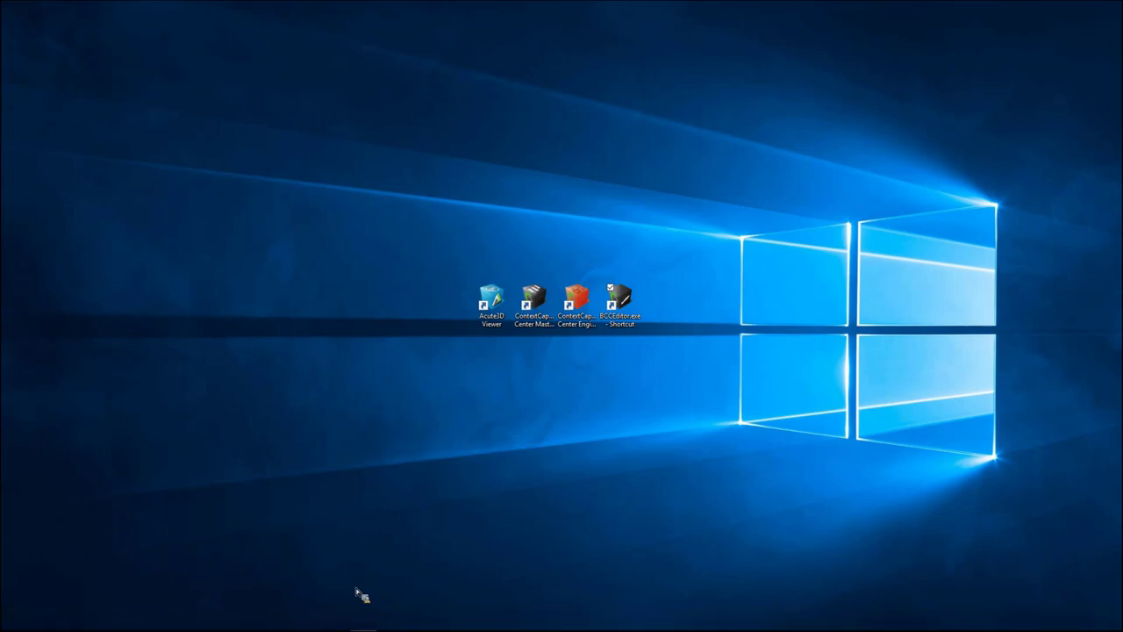
- Maximize Acute3D Viewer and view the Cedarville mesh from overhead and low oblique angles around the church
left_click(372, 627)
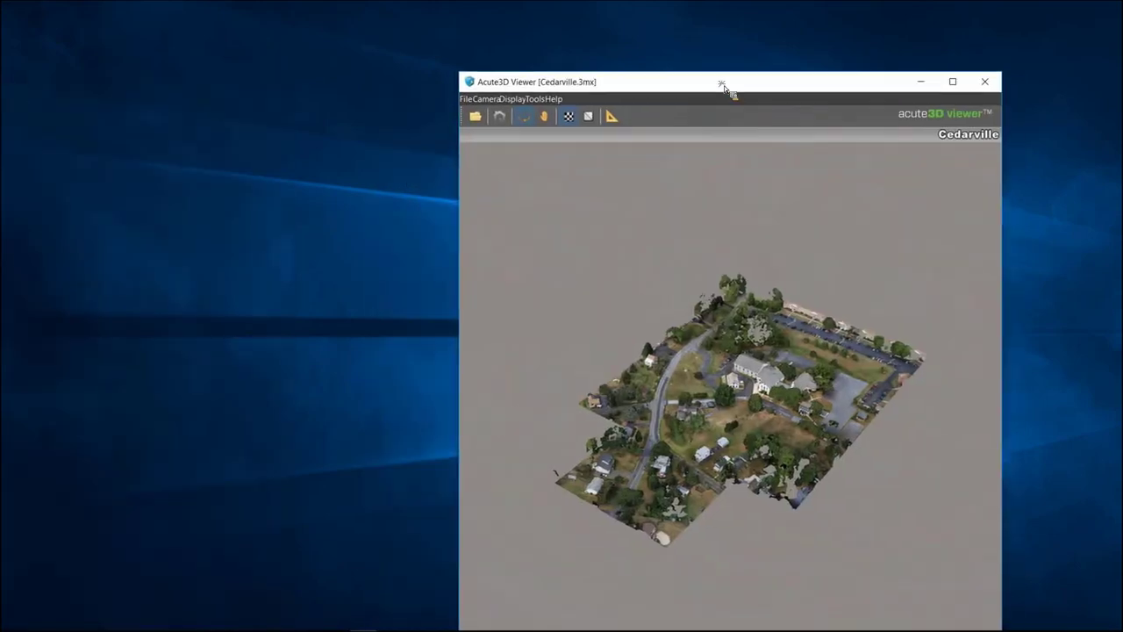
left_click(899, 53)
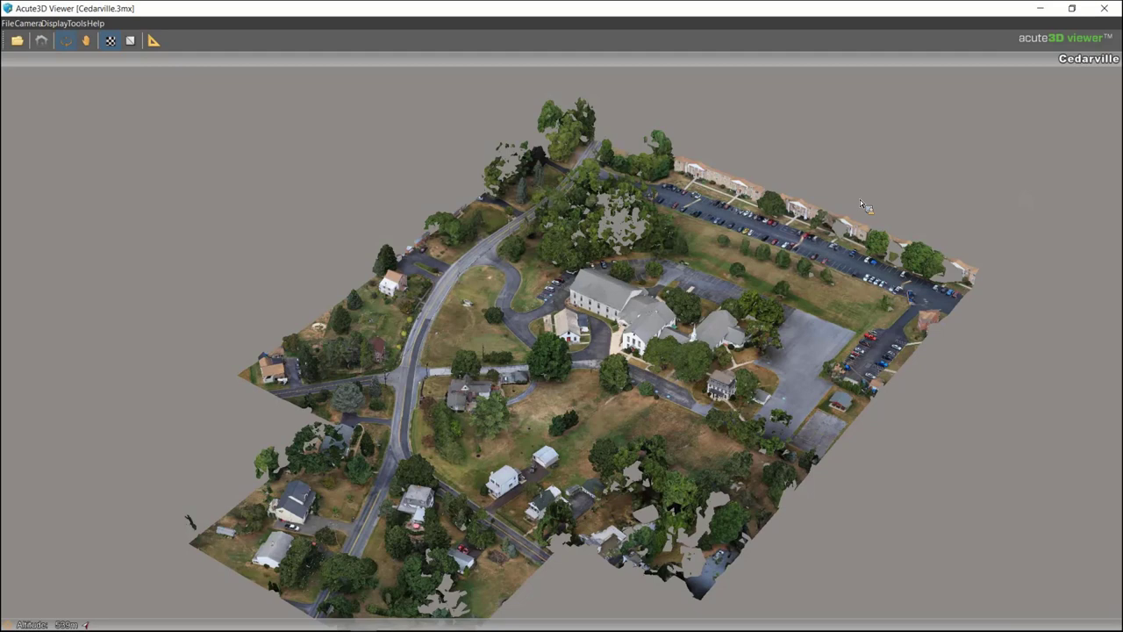
mouse_move(436, 441)
left_mouse_down()
mouse_move(432, 374)
mouse_move(482, 355)
left_mouse_up()
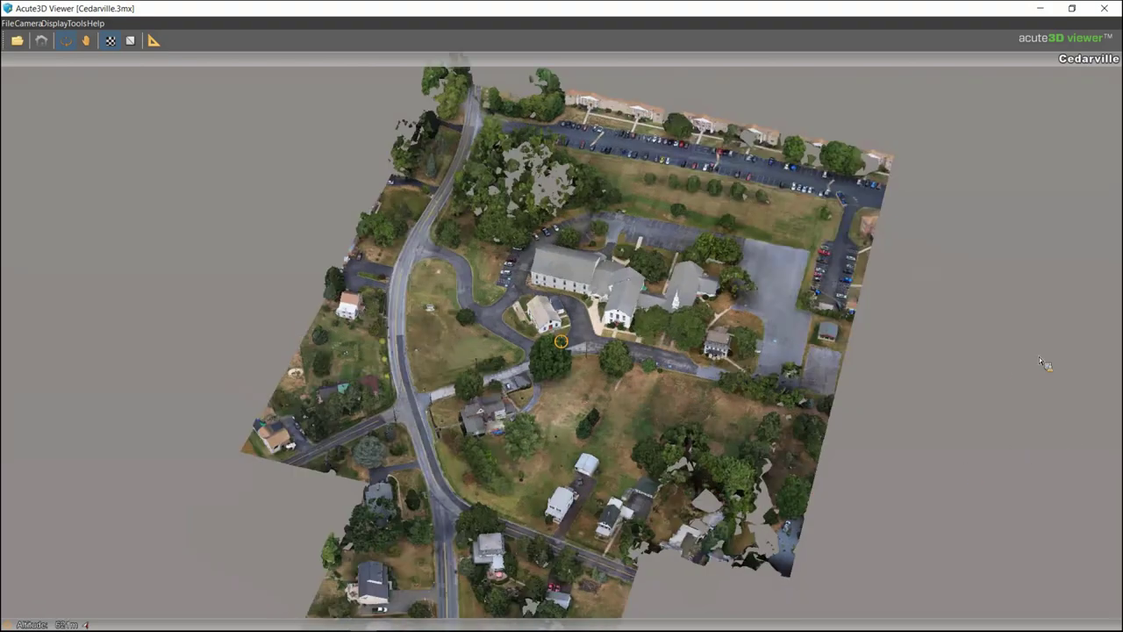
left_click_drag(373, 458, 289, 523)
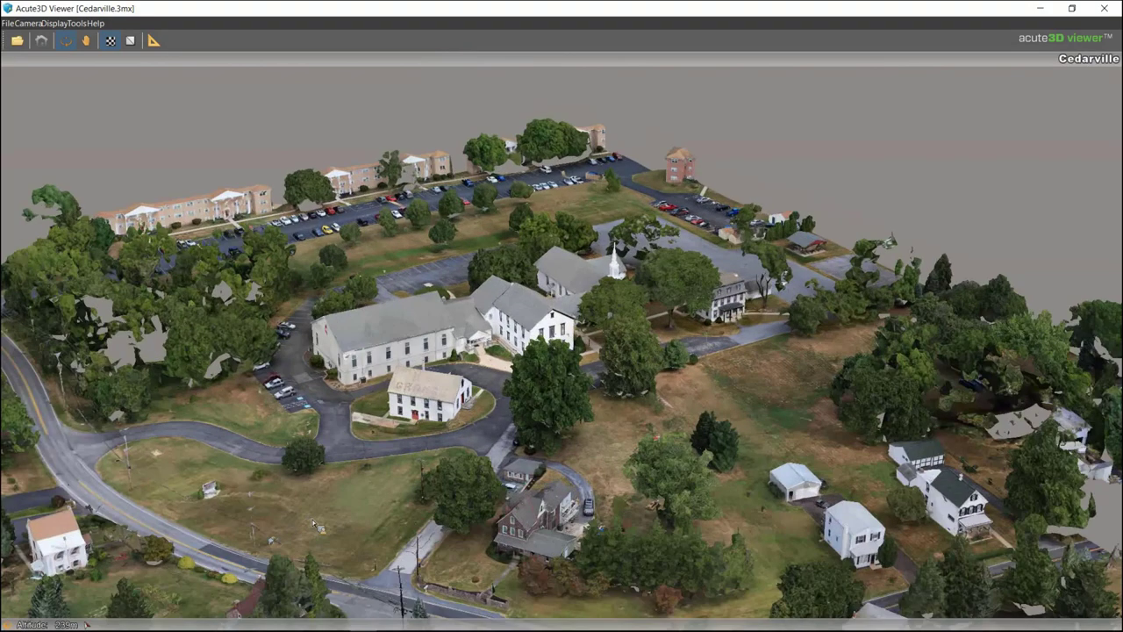
left_click_drag(60, 120, 81, 40)
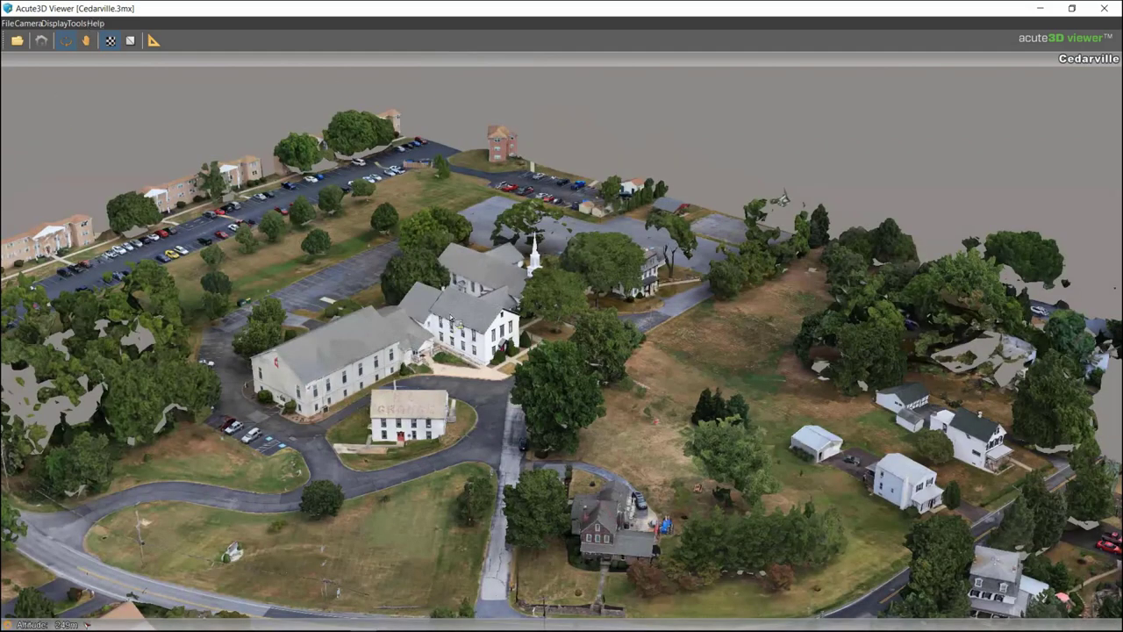
scroll(458, 320, "down", 3)
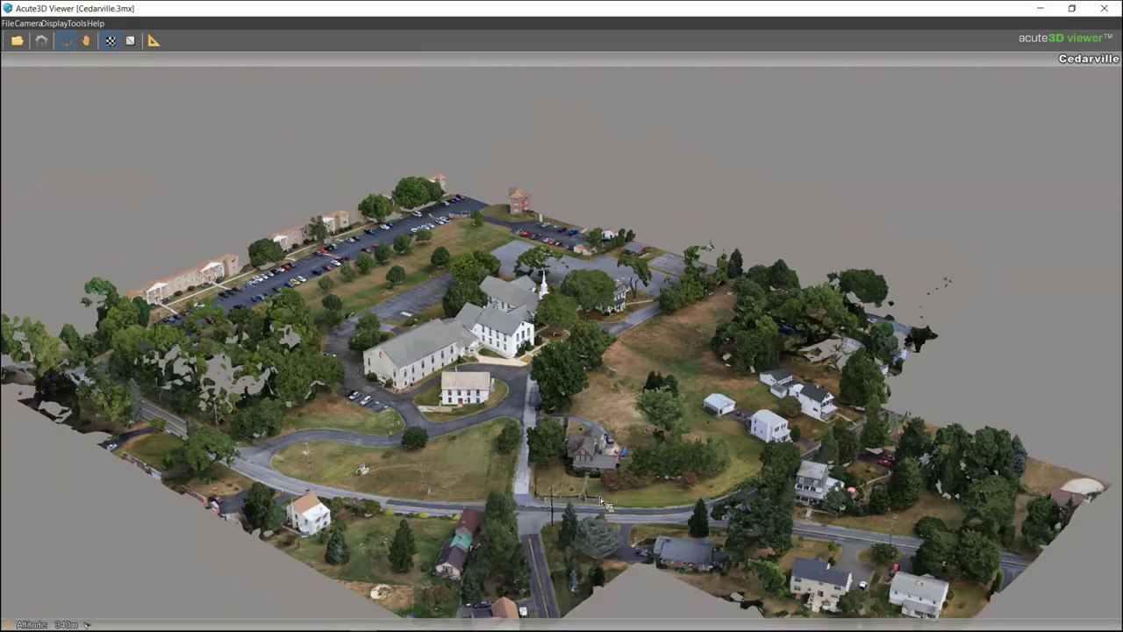
left_click_drag(452, 470, 479, 445)
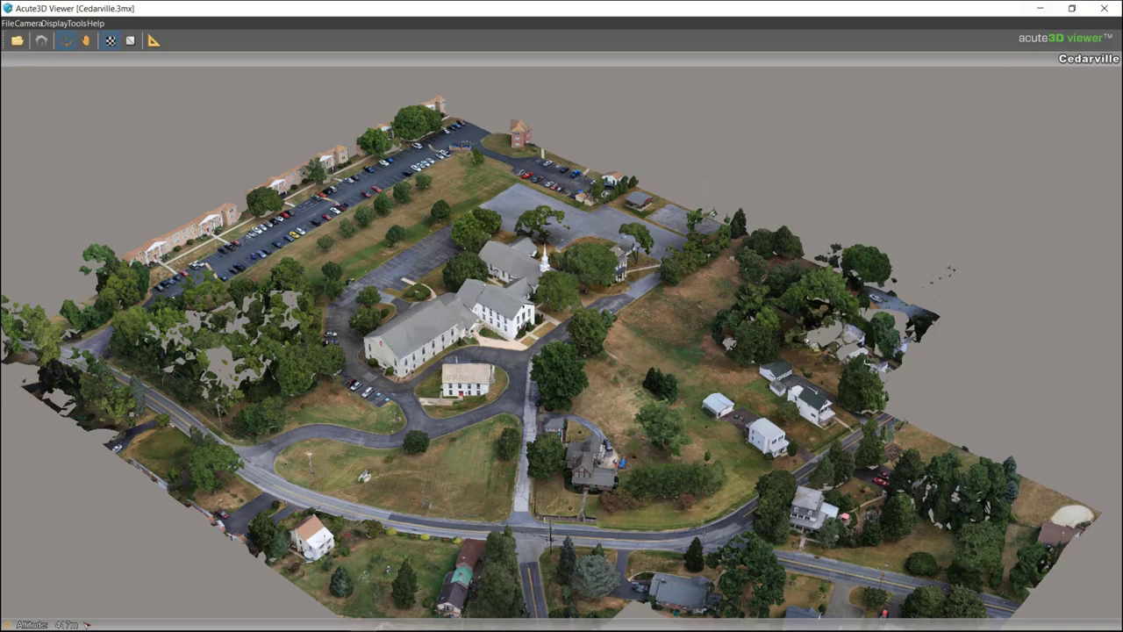
- Minimize Acute3D Viewer and maximize the CedarVillage.dgn window in ContextCapture Editor
left_click(1050, 17)
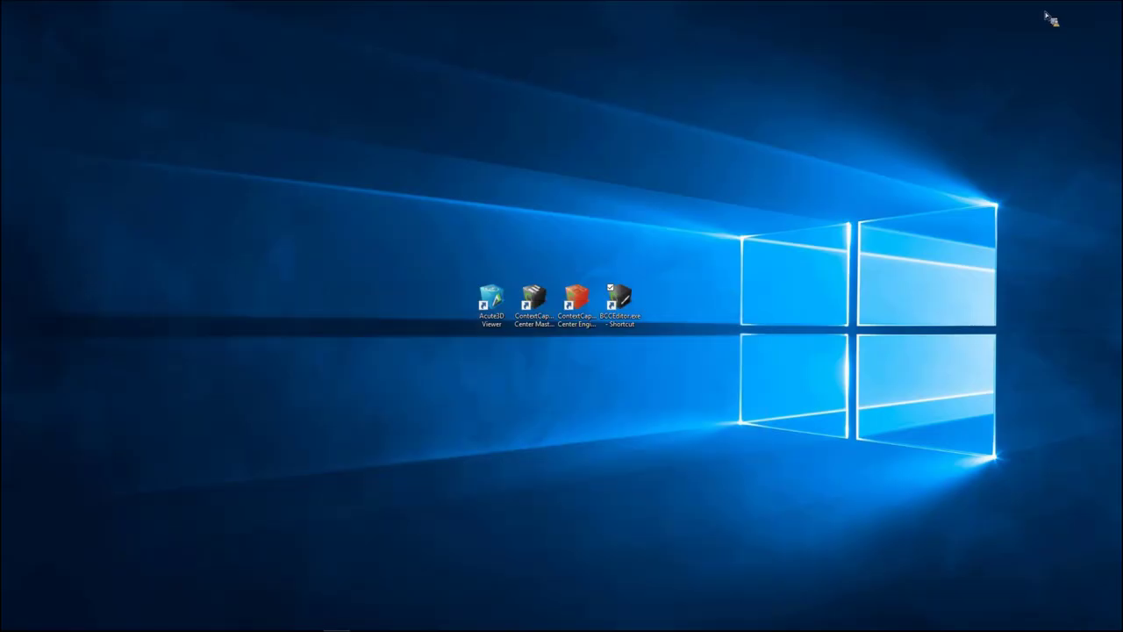
mouse_move(532, 631)
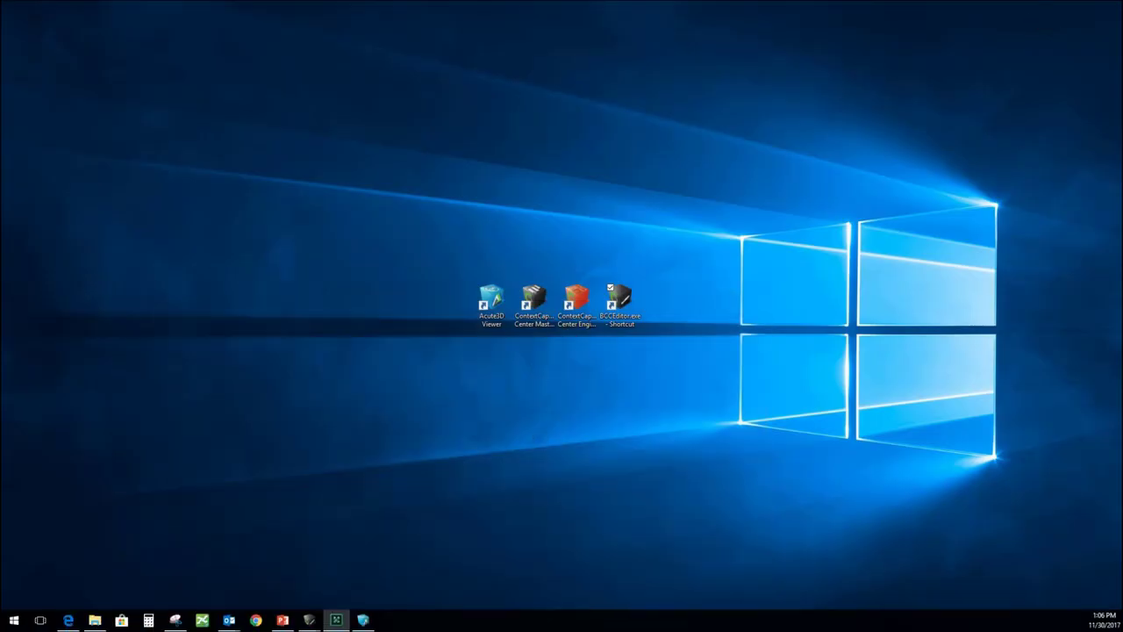
mouse_move(312, 622)
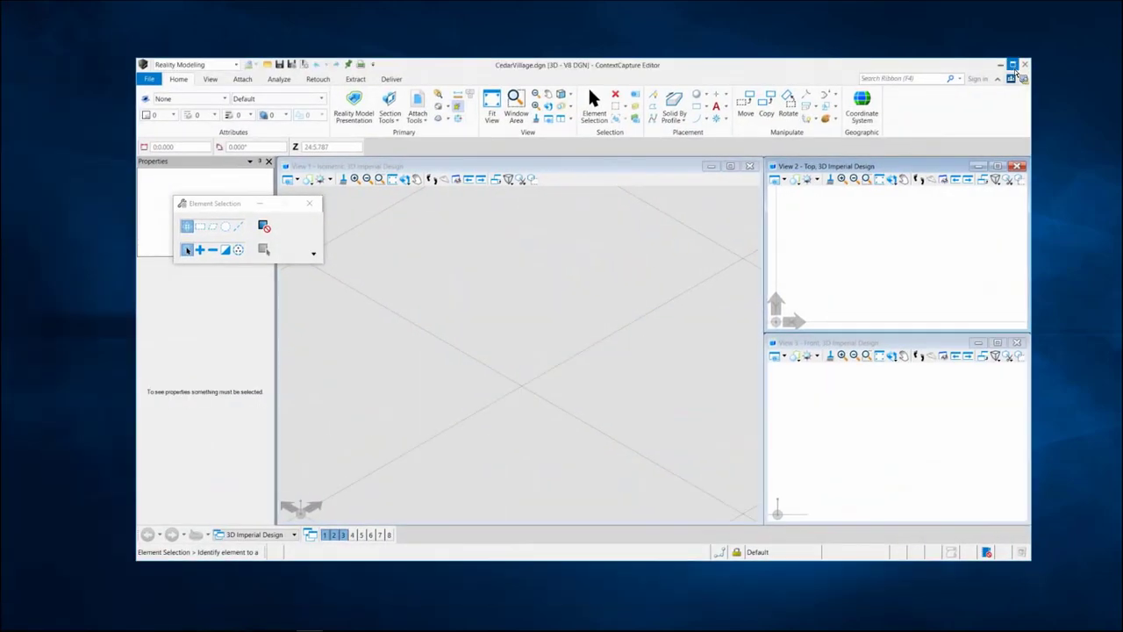
left_click(1014, 67)
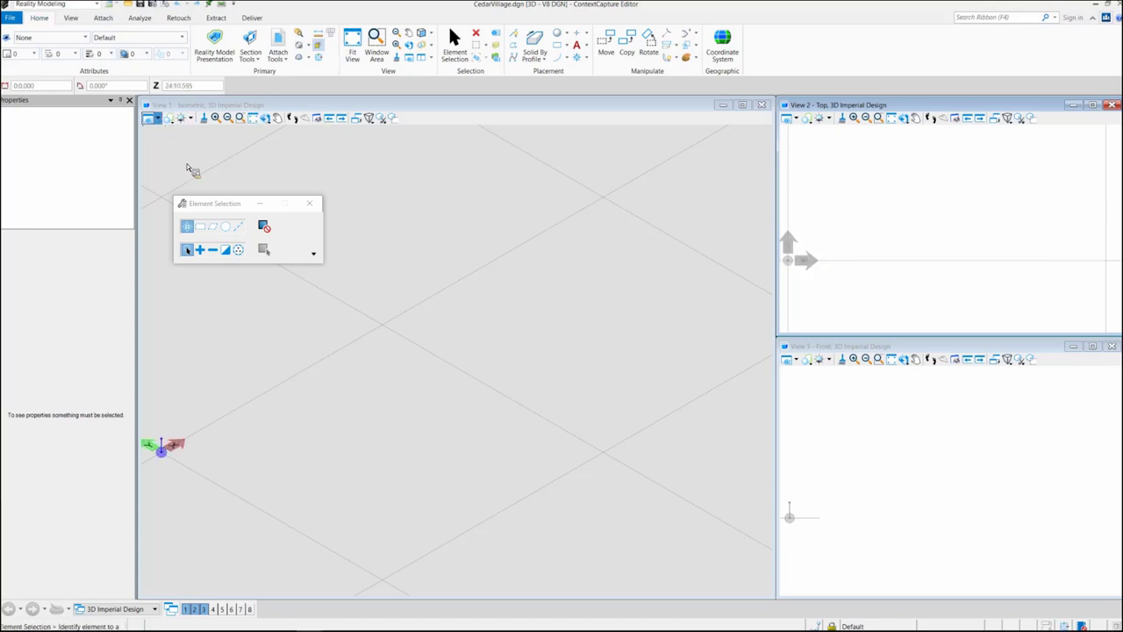
- Open the Reality Mesh Attachments manager and move it up and to the left
left_click(160, 119)
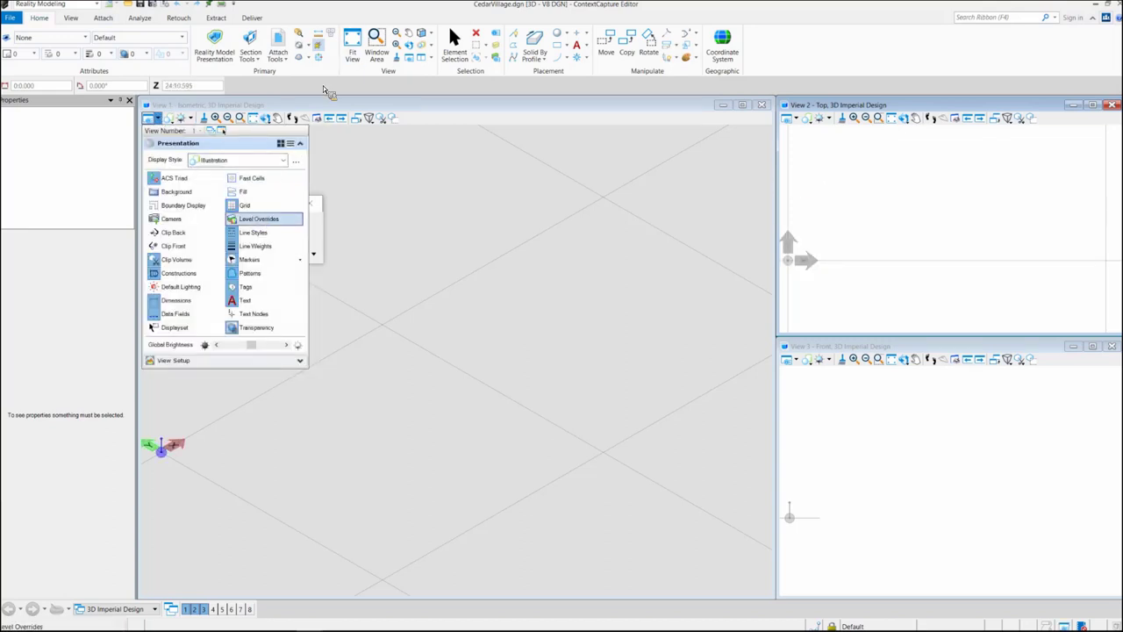
left_click(247, 205)
left_click(278, 52)
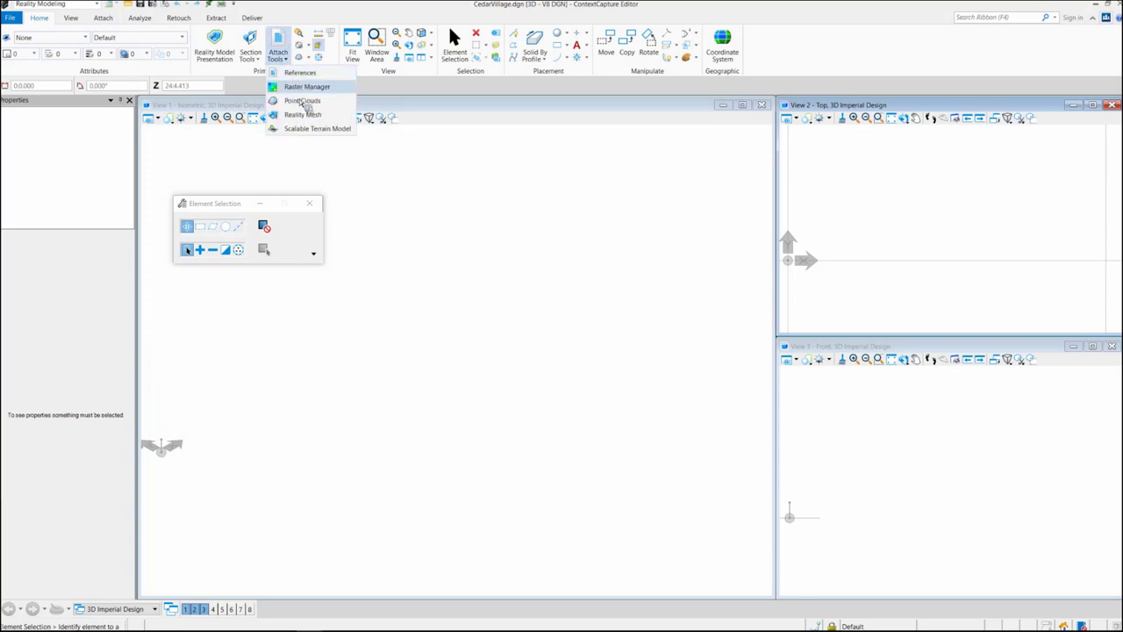
left_click(303, 114)
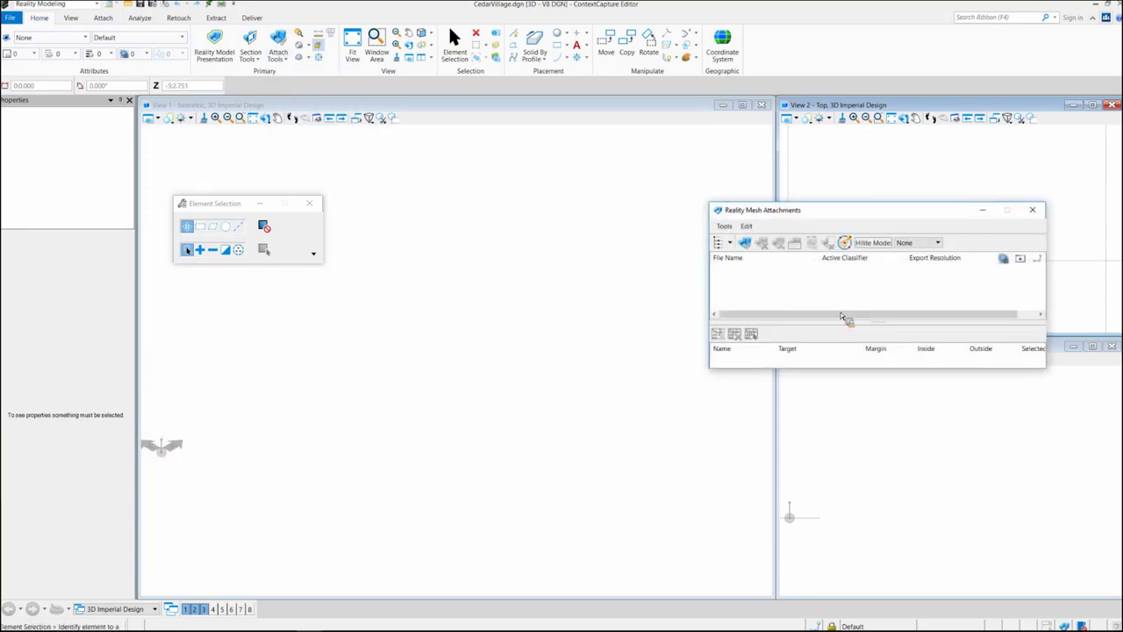
left_click_drag(895, 213, 577, 169)
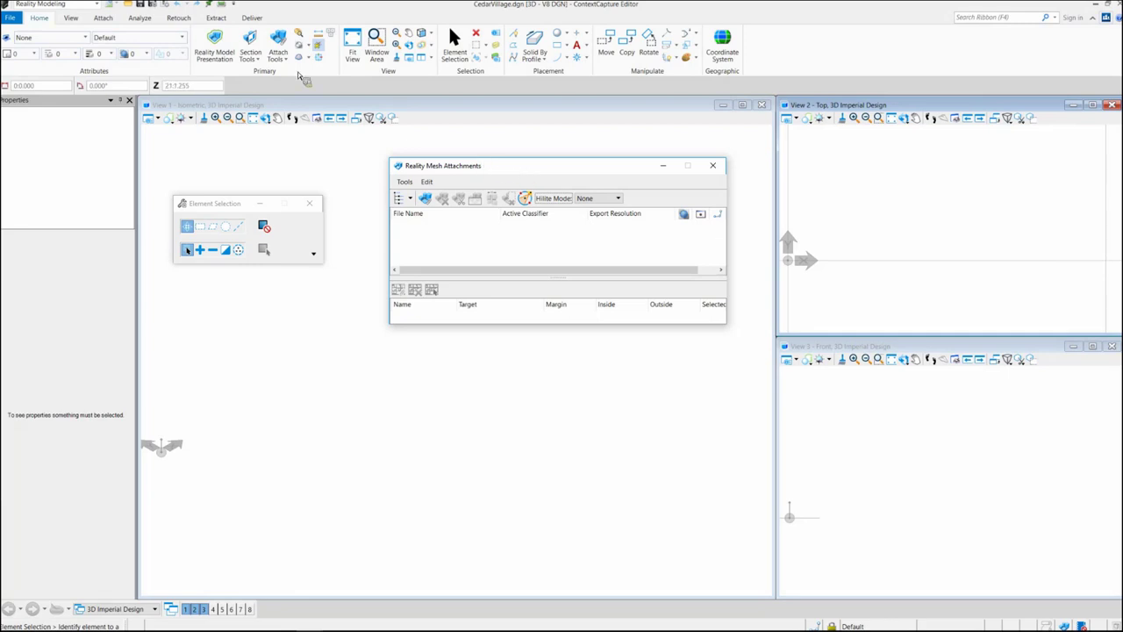
- Check the empty References list, then start attaching a new reality mesh
left_click(279, 58)
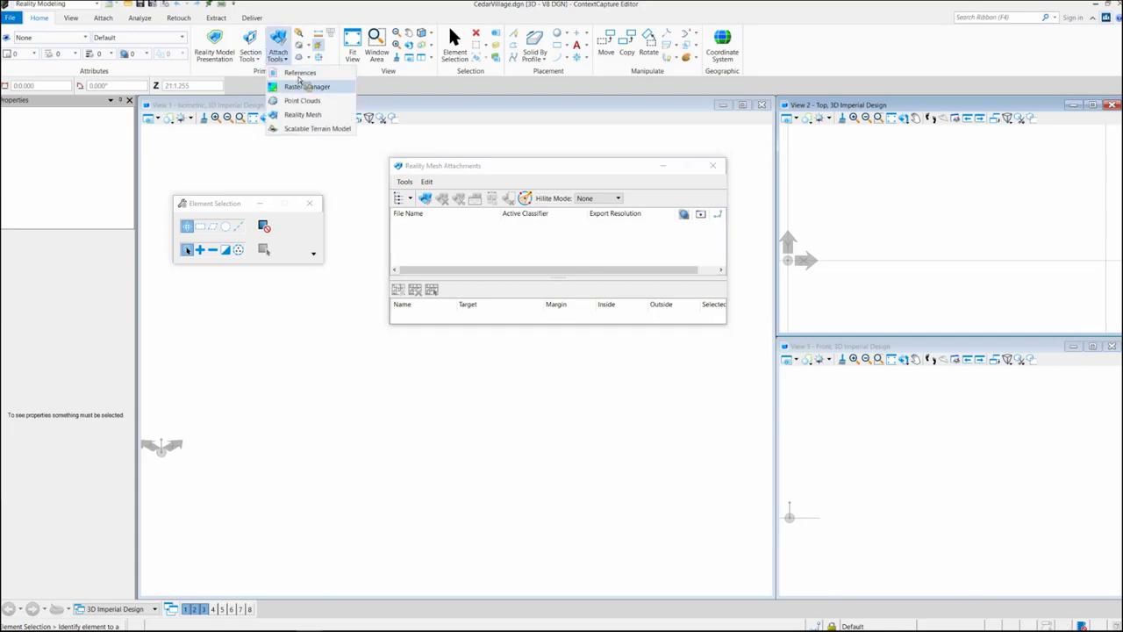
left_click(301, 72)
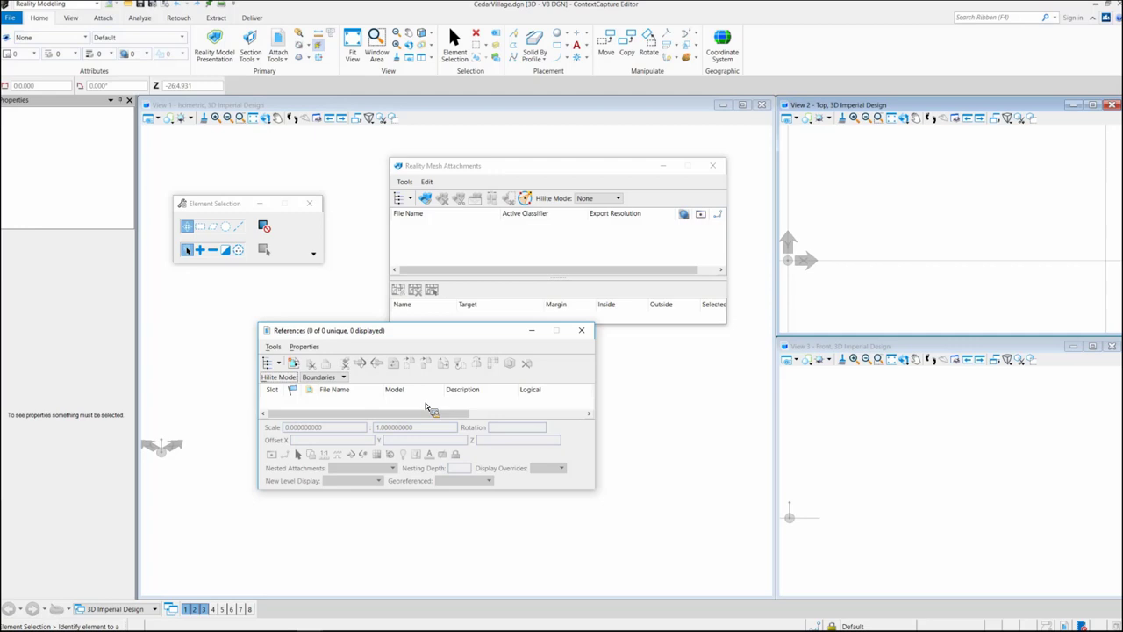
left_click(582, 330)
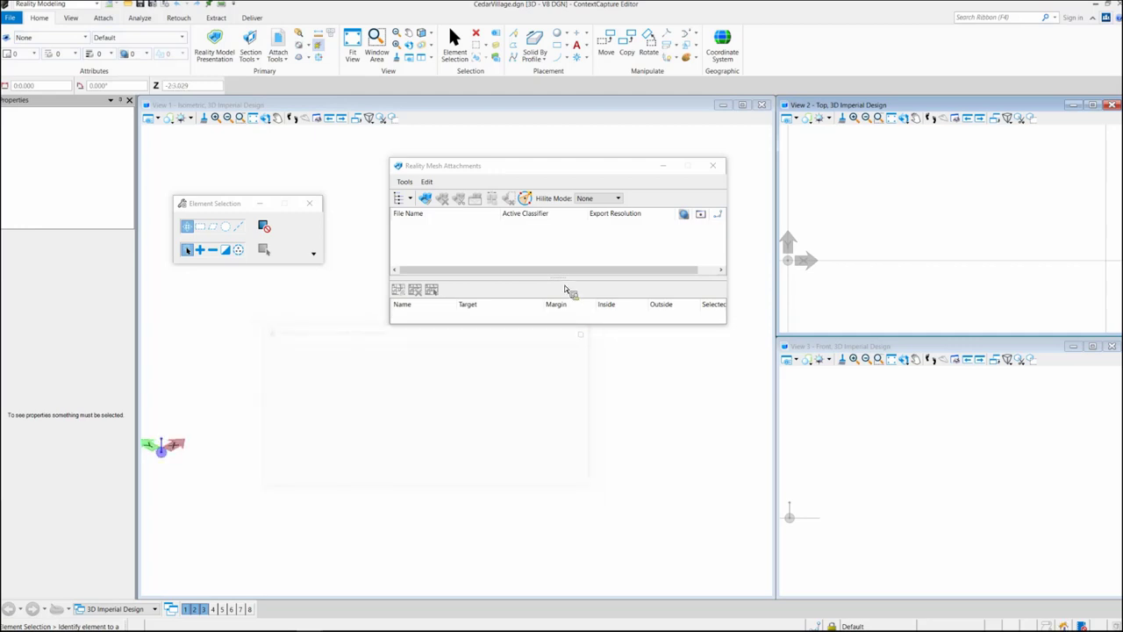
left_click(427, 199)
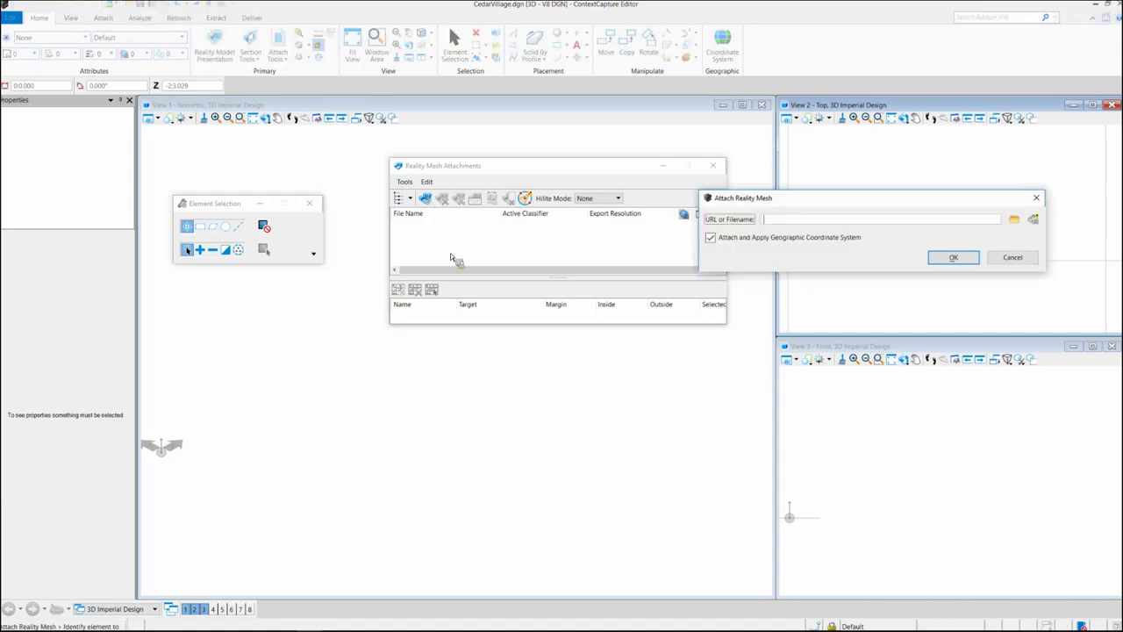
- Select Cedarville.3mx from My Passport (E:) > Reality_Models > CEDARVILLE > Cedarville_Finalmerged > Scene
left_click(1014, 220)
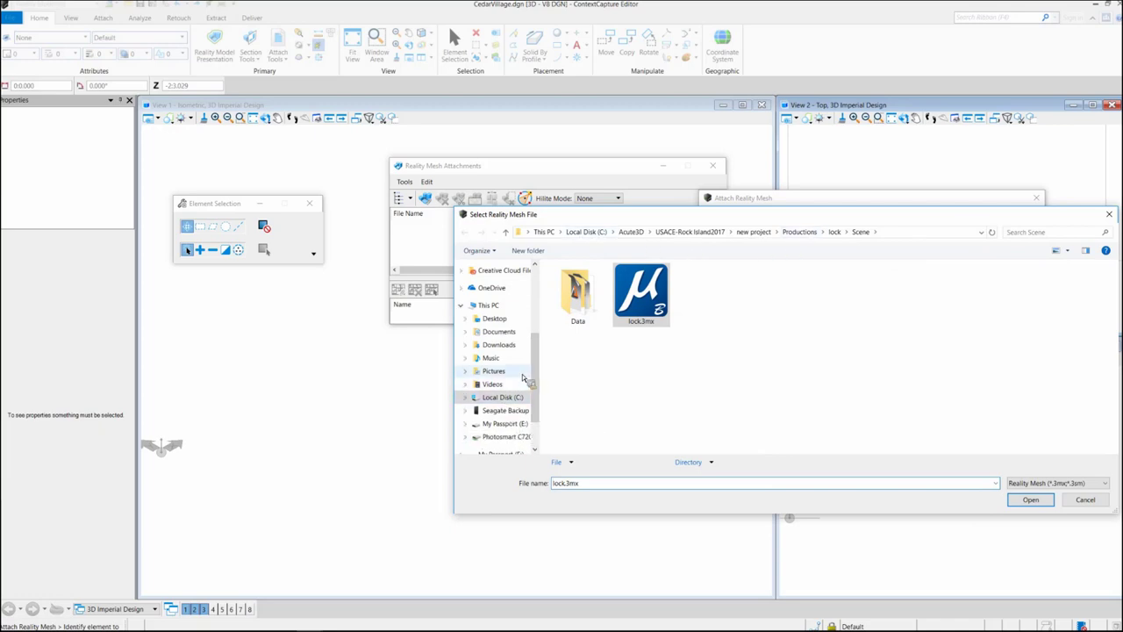
scroll(544, 401, "down", 2)
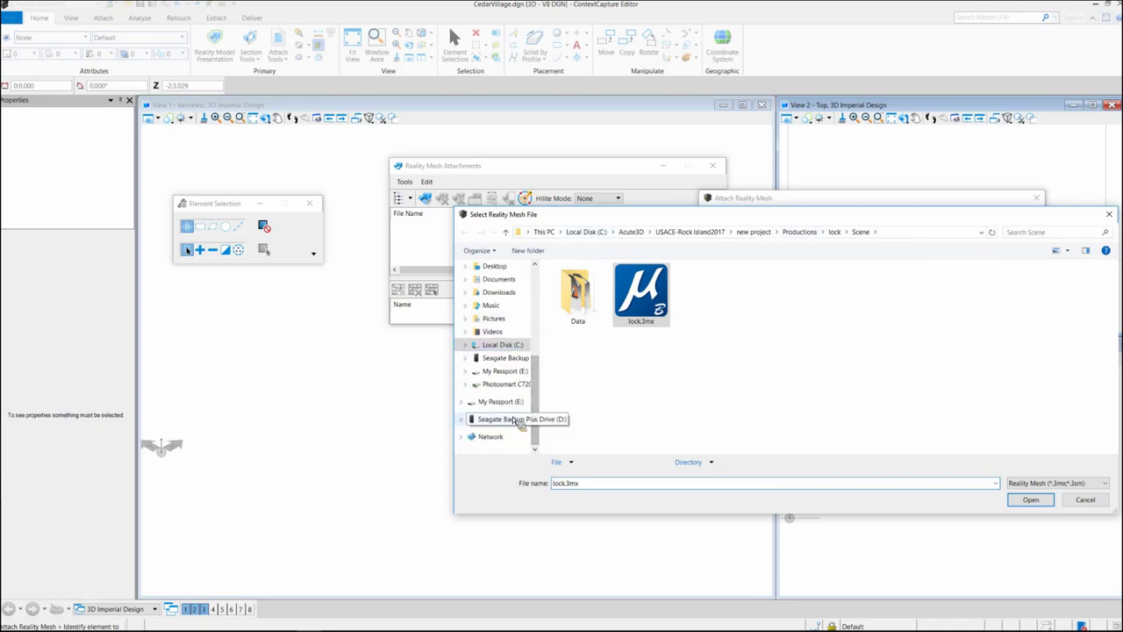
left_click(509, 401)
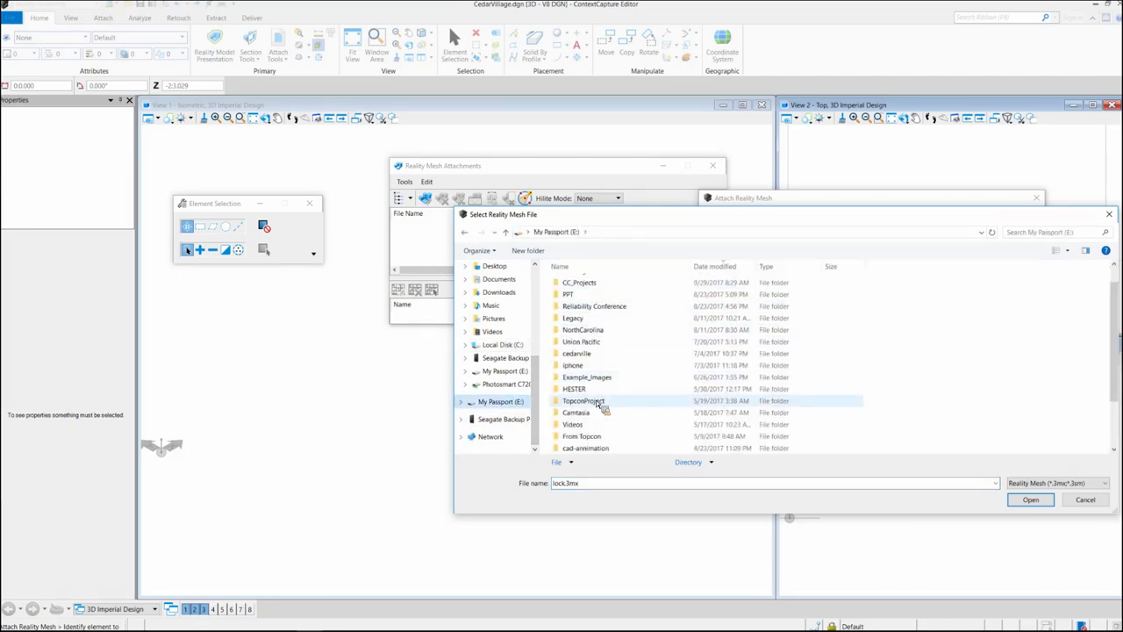
scroll(602, 403, "down", 1)
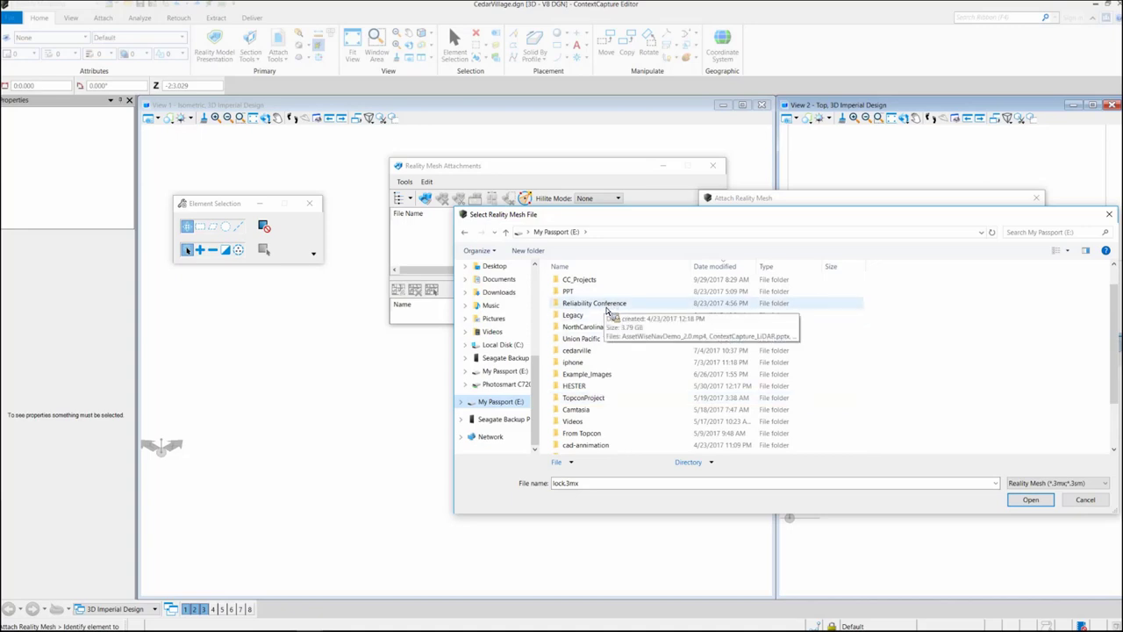
scroll(606, 311, "up", 1)
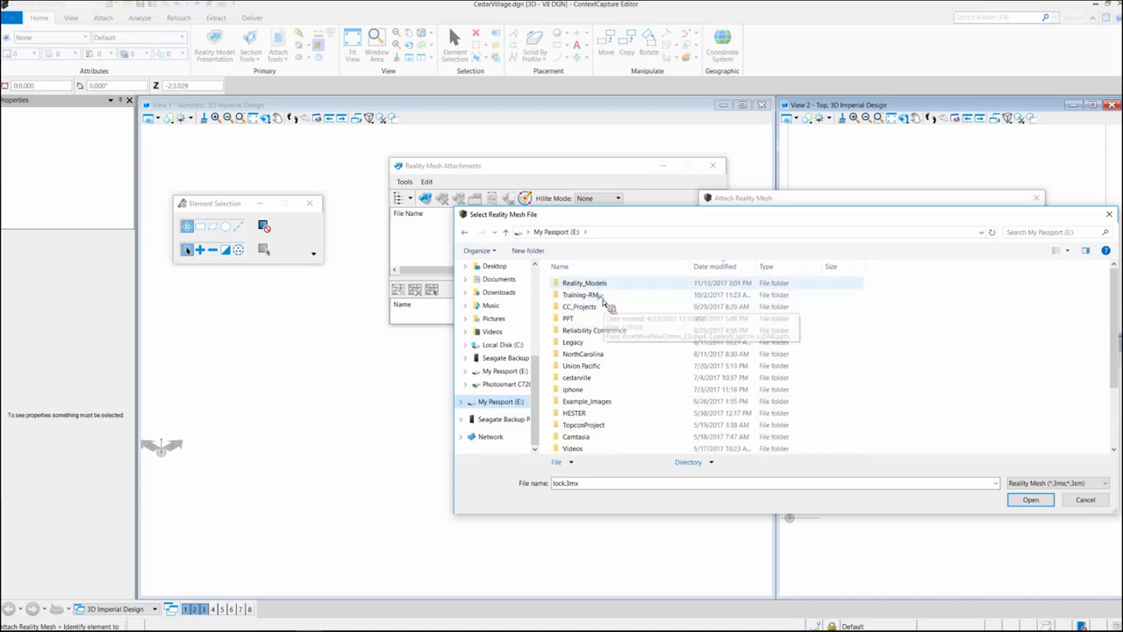
double_click(602, 286)
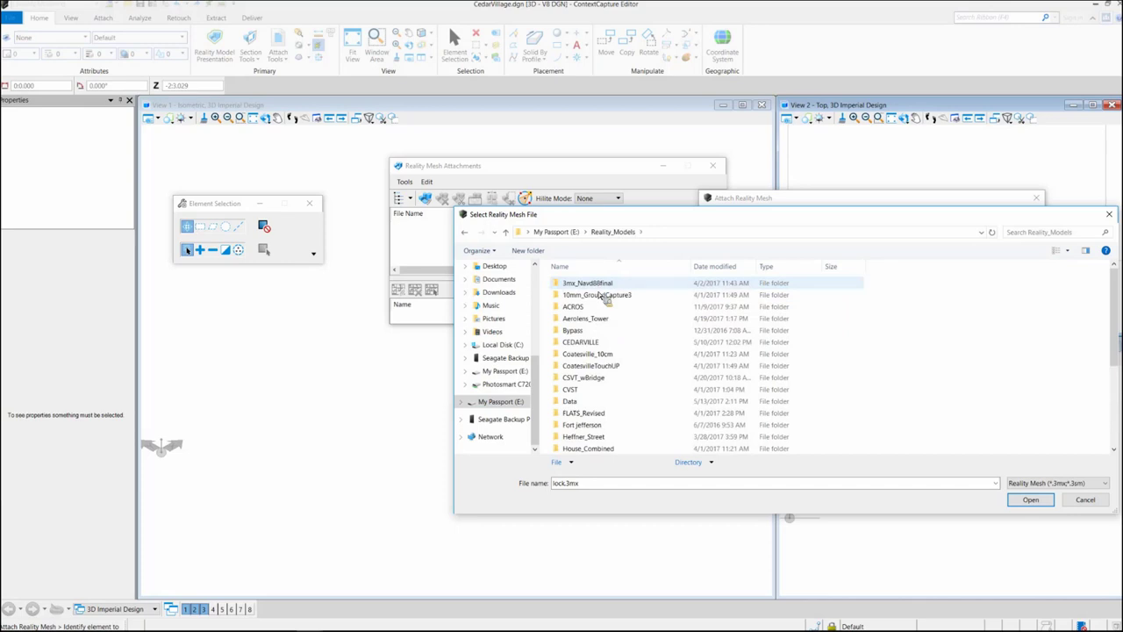
double_click(600, 341)
left_click(604, 286)
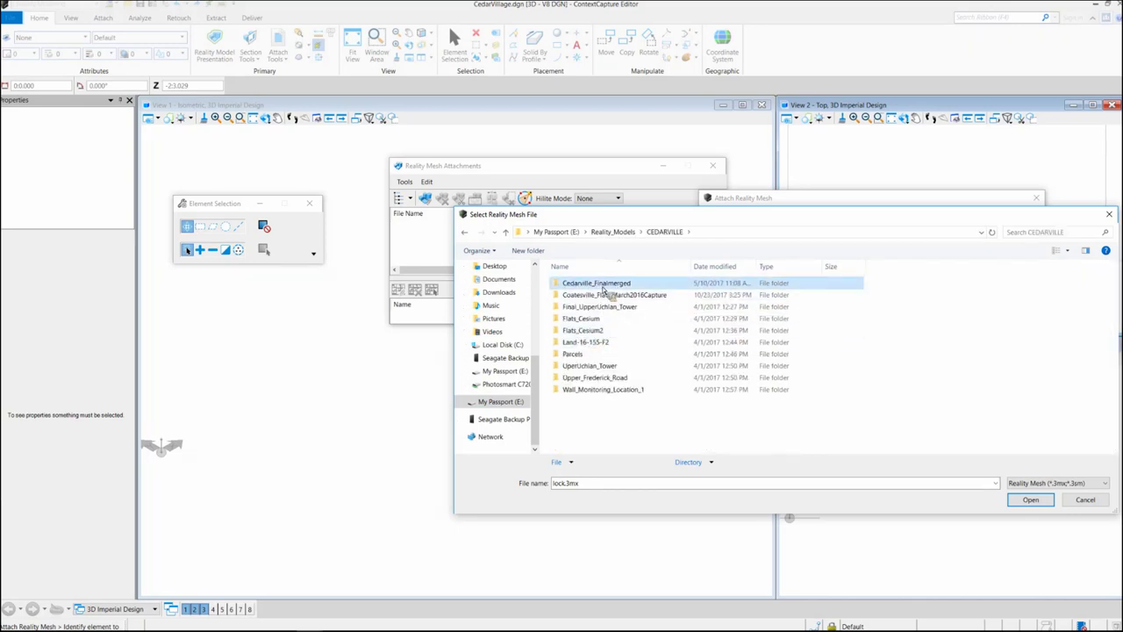
double_click(604, 286)
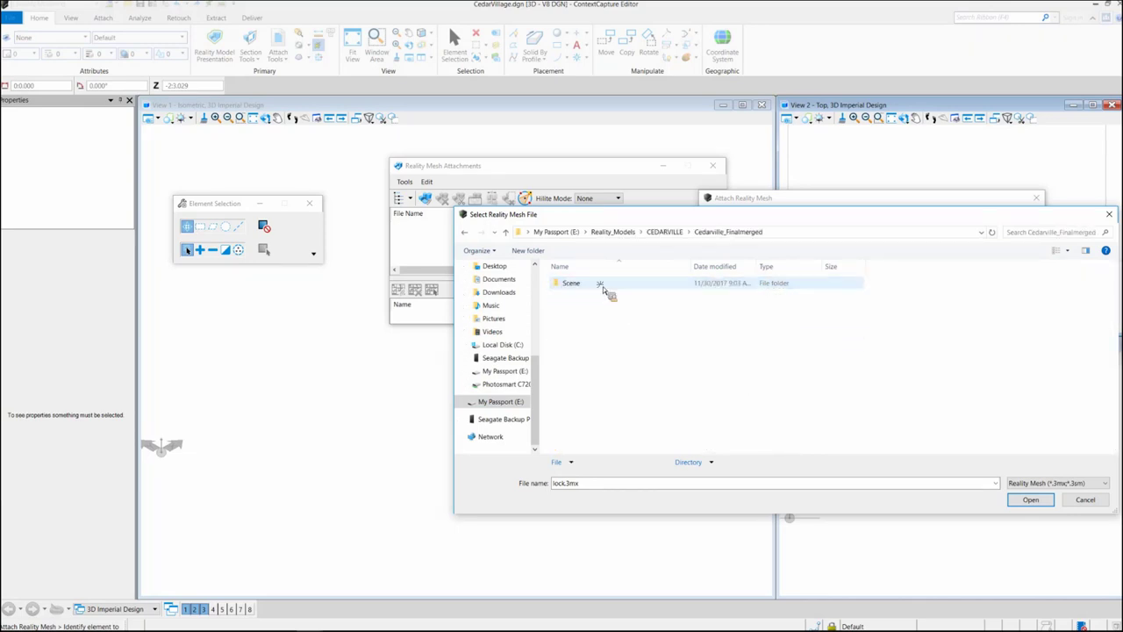
double_click(603, 284)
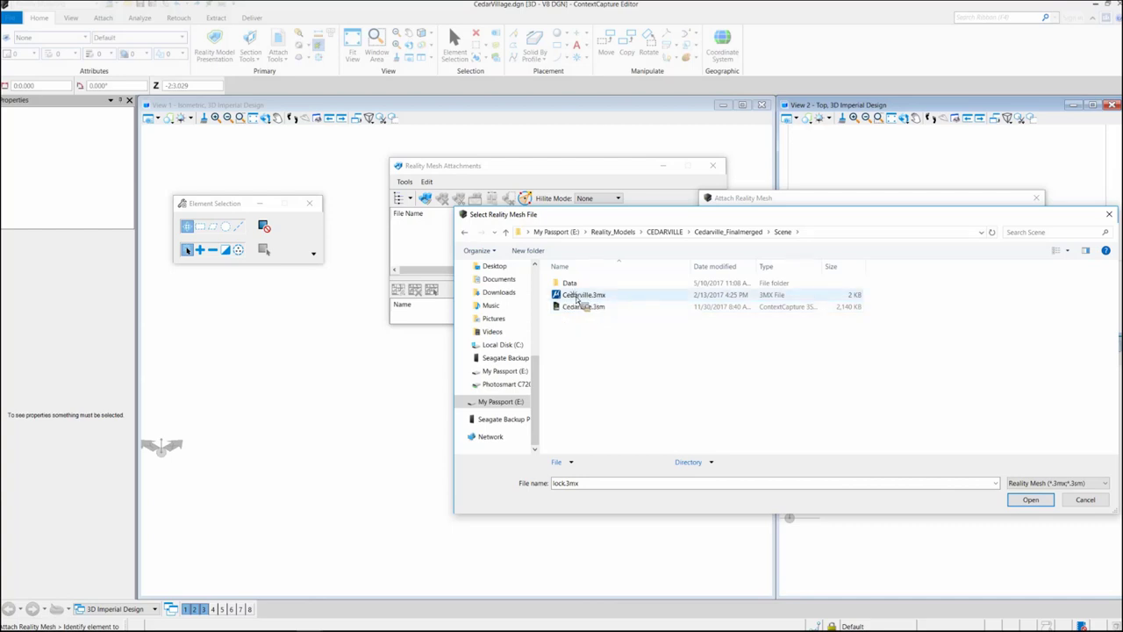
left_click(588, 295)
left_click(1031, 499)
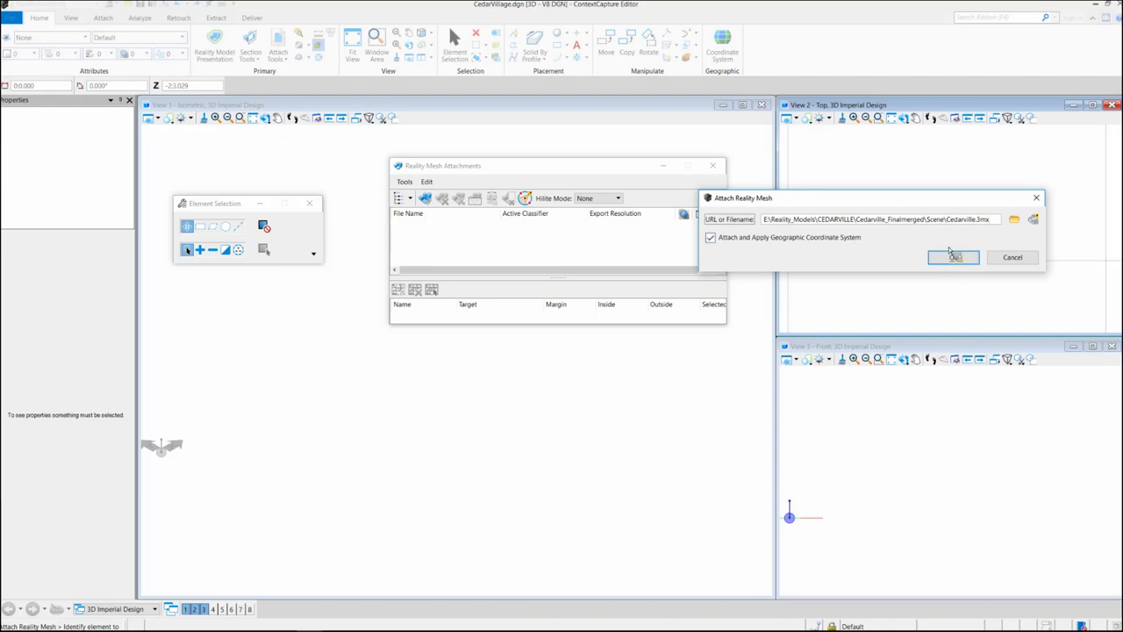
- Attach Cedarville.3mx and review its NAD83 / Pennsylvania South geographic coordinate system
left_click(955, 258)
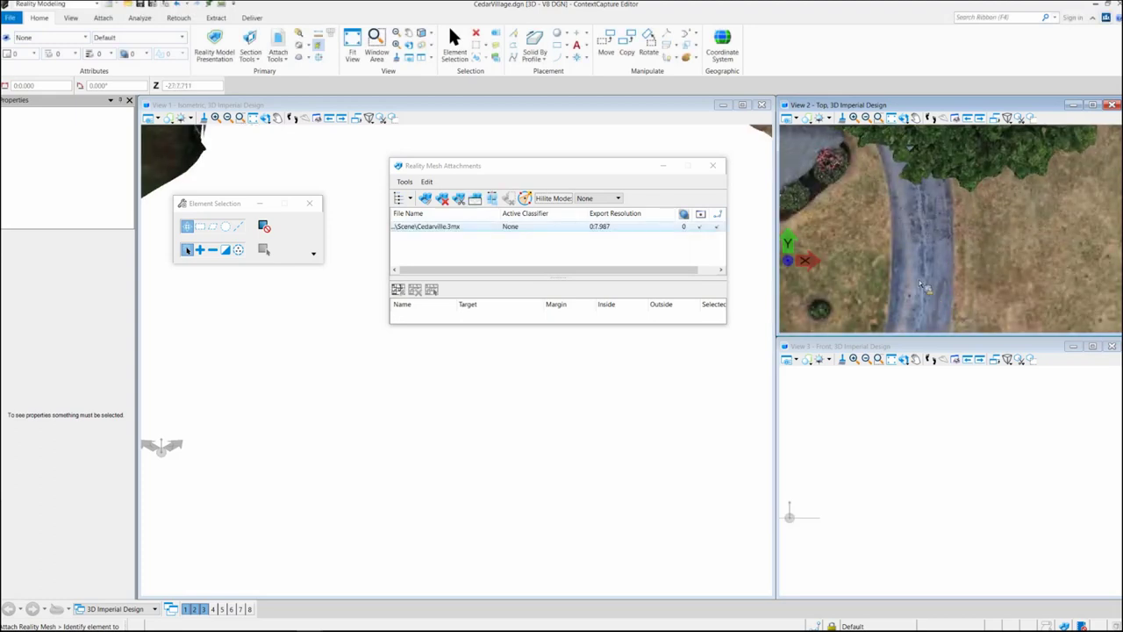
left_click(722, 46)
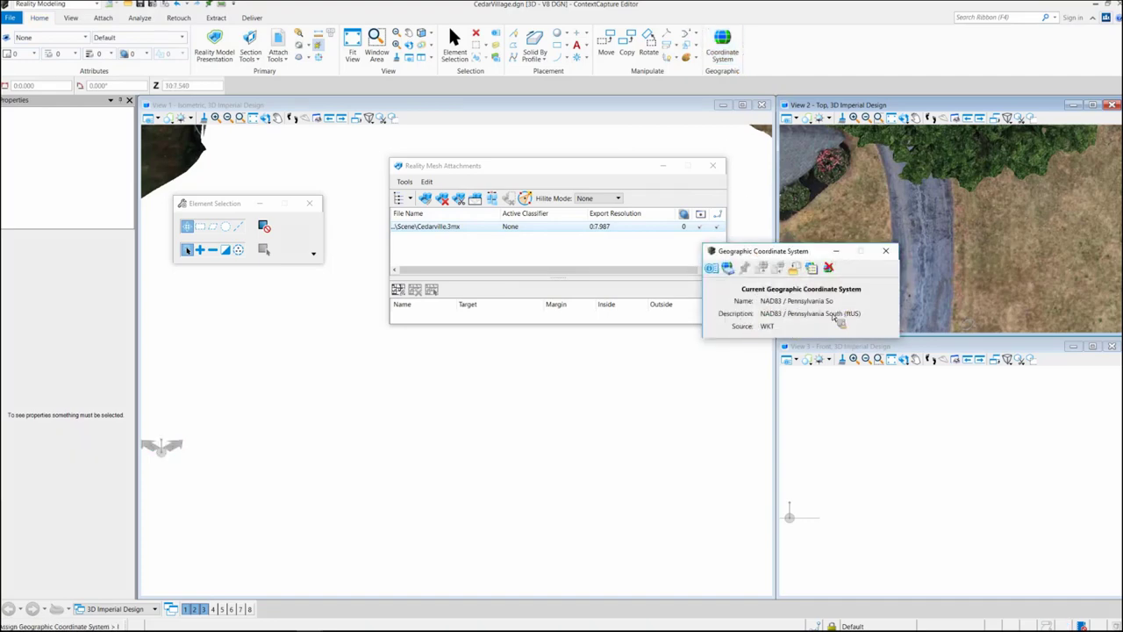
left_click(884, 252)
- Fit View 1 to the whole Cedarville mesh and move the attachments list aside
left_click(254, 119)
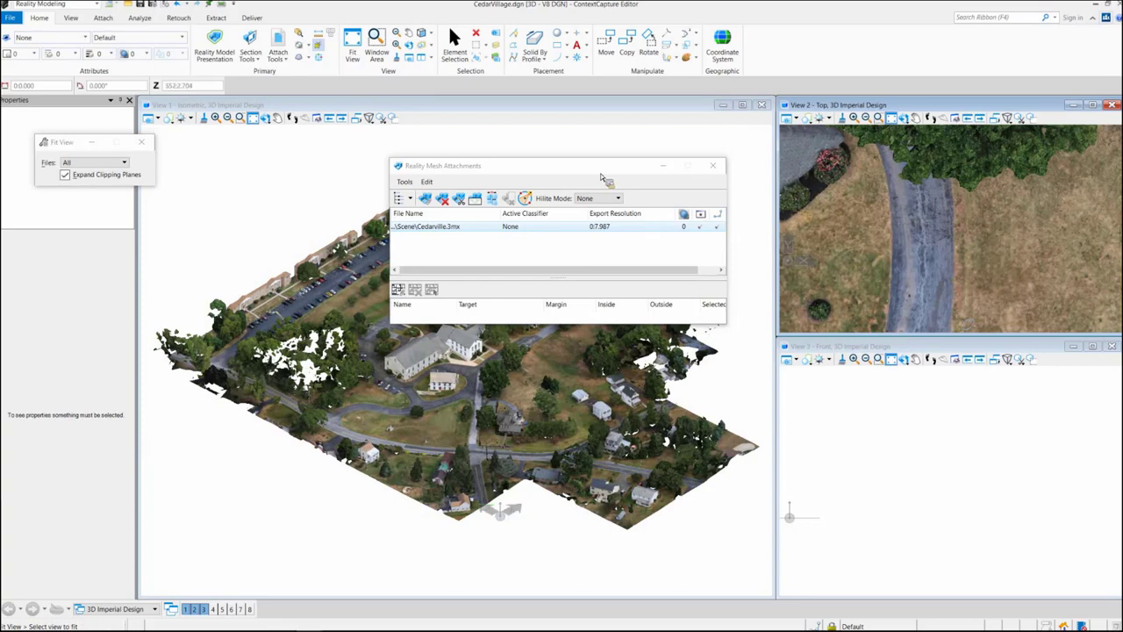
left_click_drag(604, 179, 798, 145)
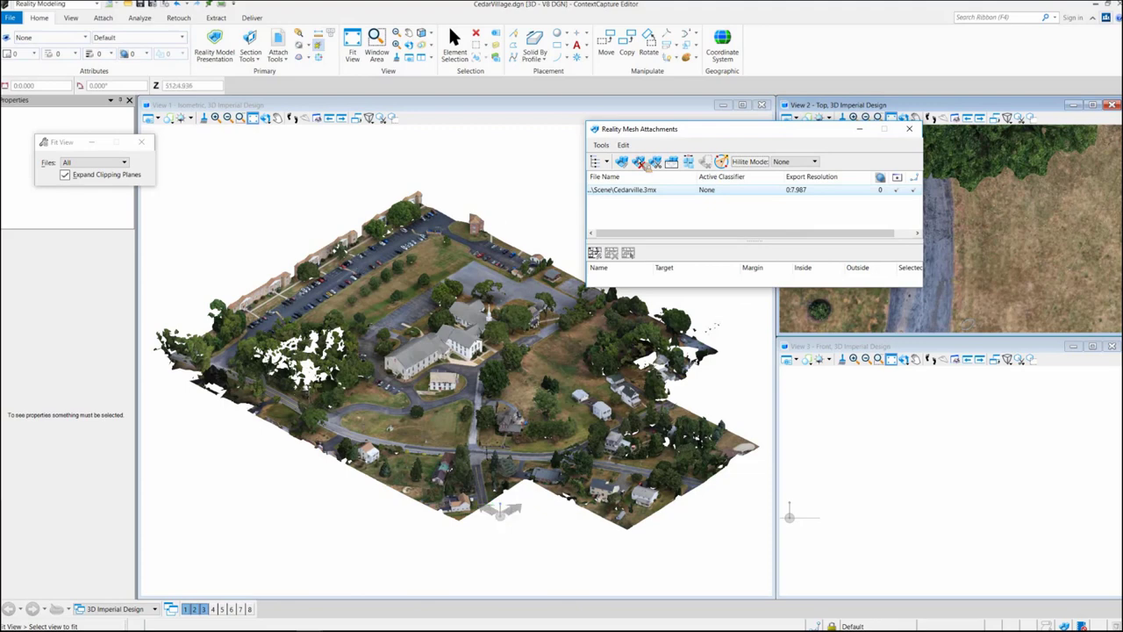
- Rotate View 1 to Top View to see the Cedarville church and roads in plan
left_click(267, 118)
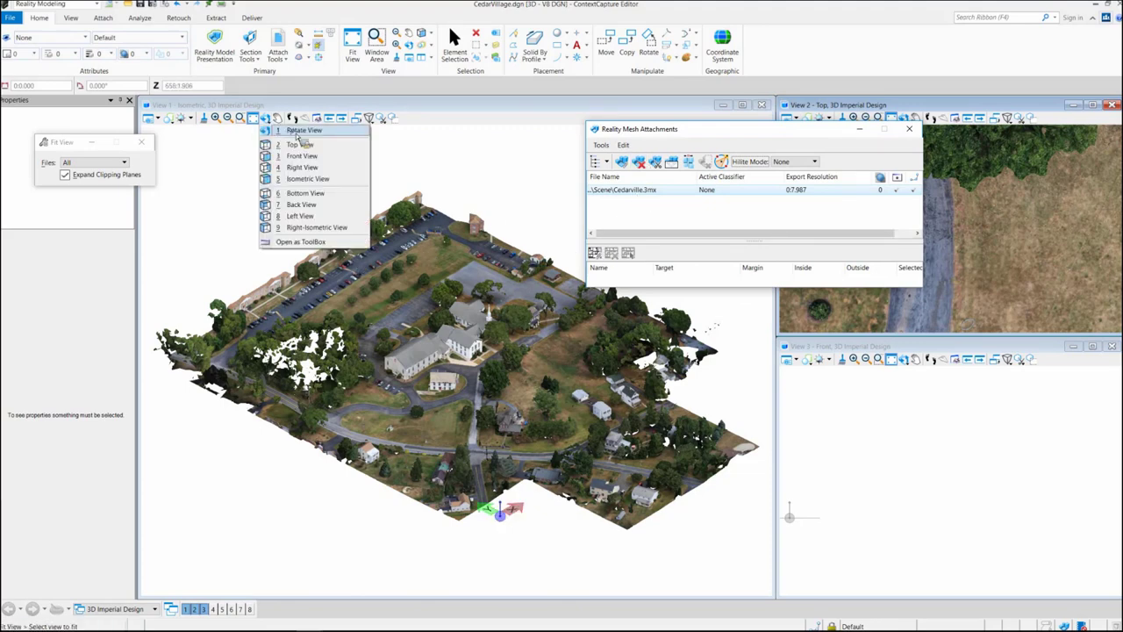
left_click(299, 144)
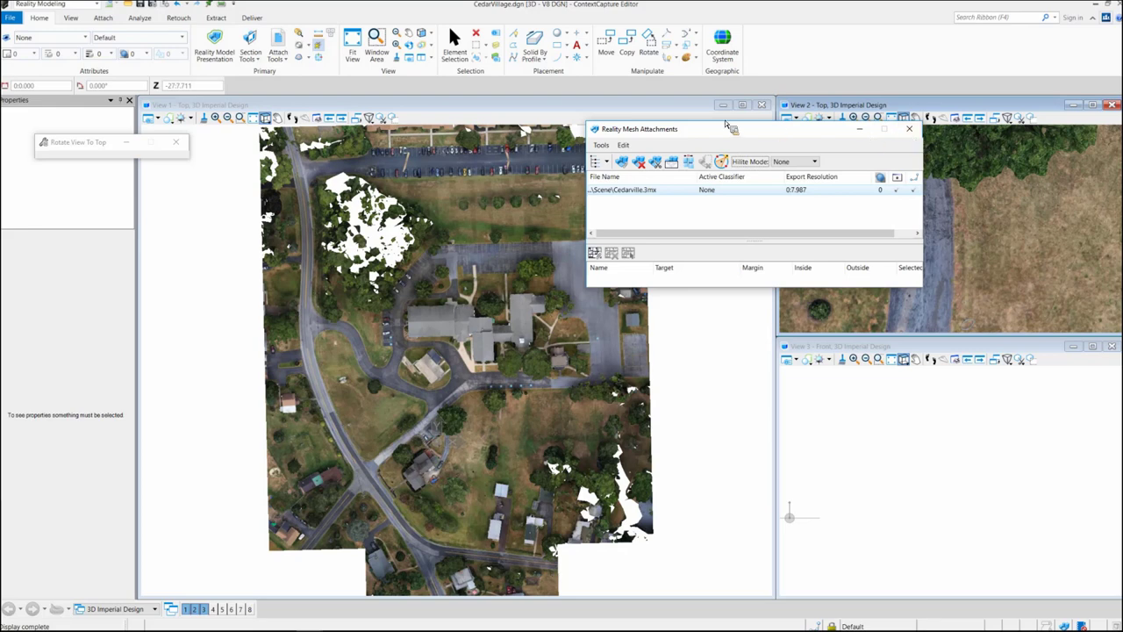
- Move the attachments list out of the way, zoom in on the main building, then zoom back out
left_click_drag(778, 127, 844, 93)
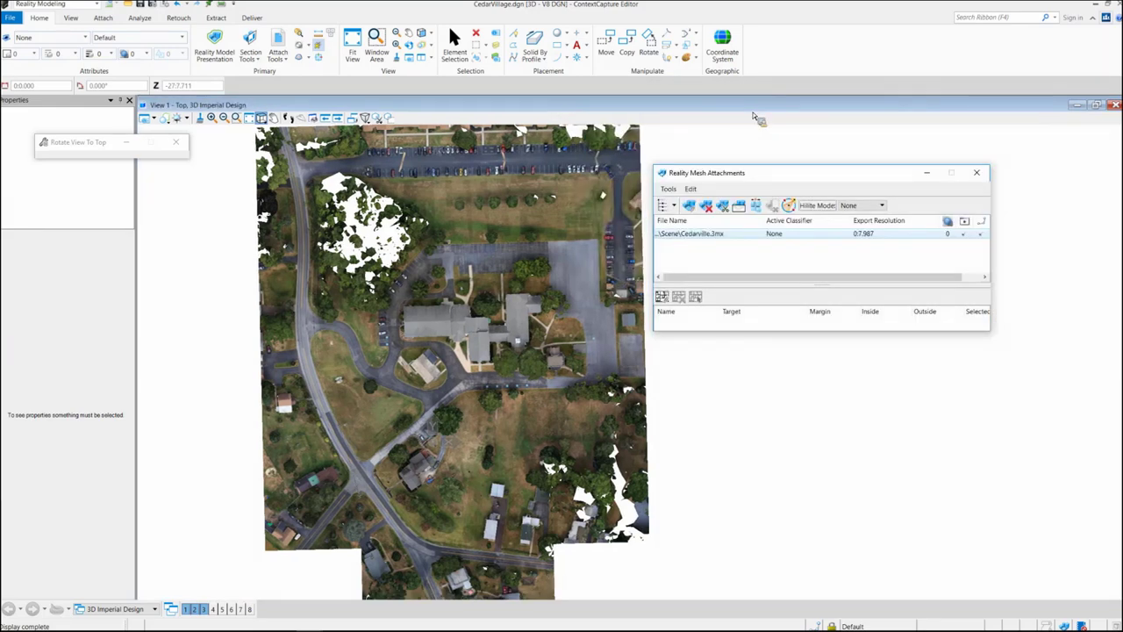
left_click_drag(826, 175, 875, 101)
scroll(408, 339, "up", 2)
scroll(407, 332, "up", 2)
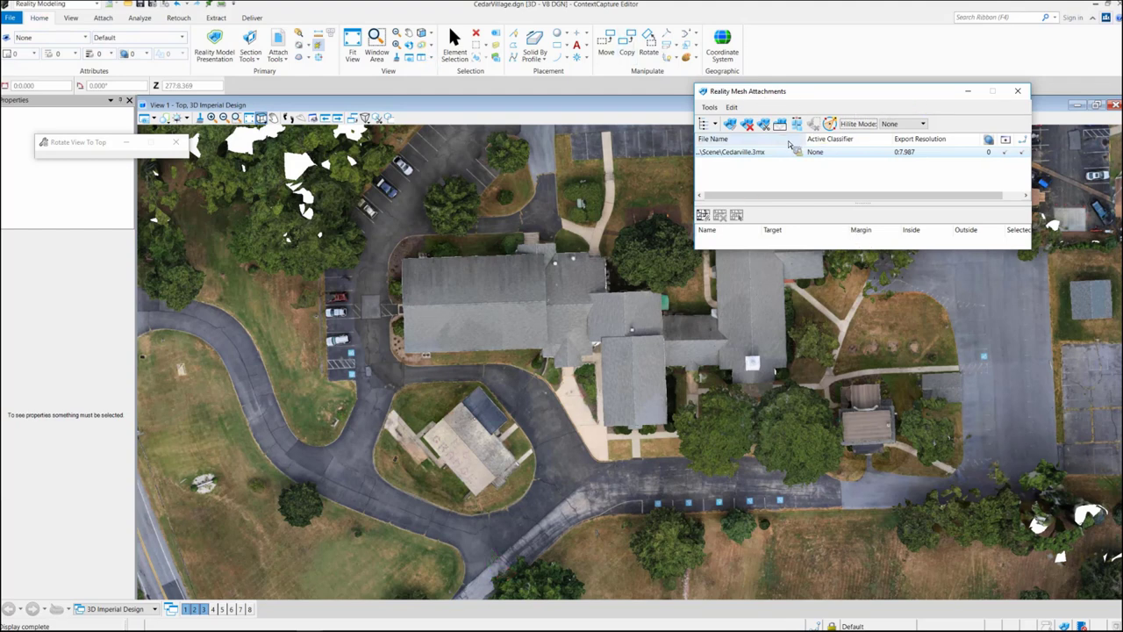
scroll(517, 470, "down", 2)
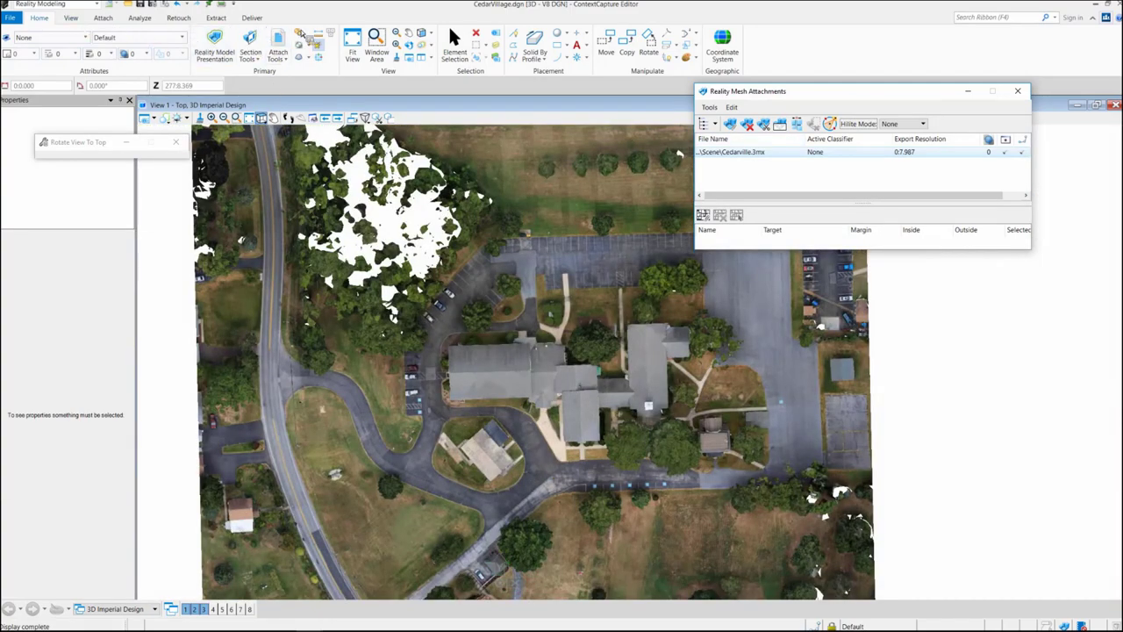
- Start Place Shape and create a red level named 'seed' with line weight 8
left_click(512, 45)
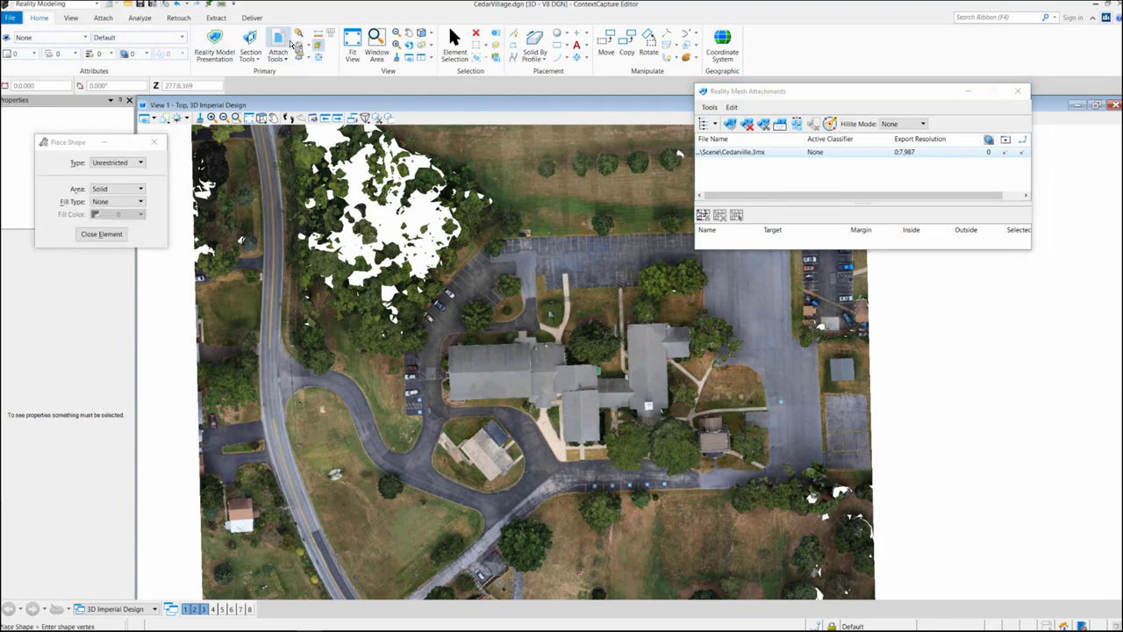
left_click(495, 57)
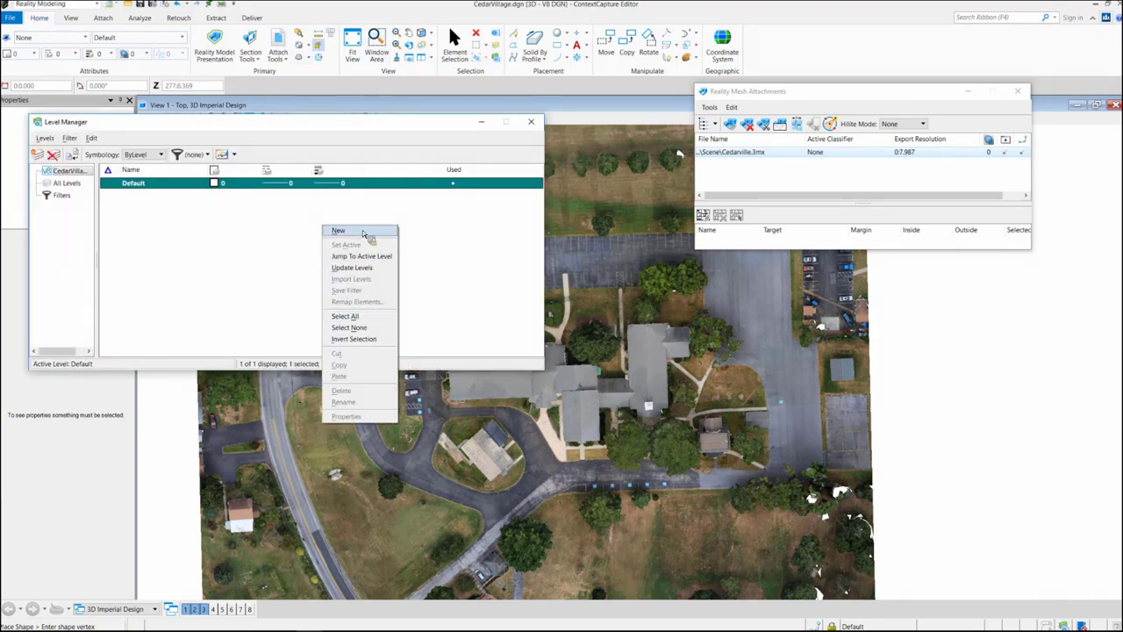
left_click(368, 232)
type("seed")
left_click(216, 194)
double_click(256, 261)
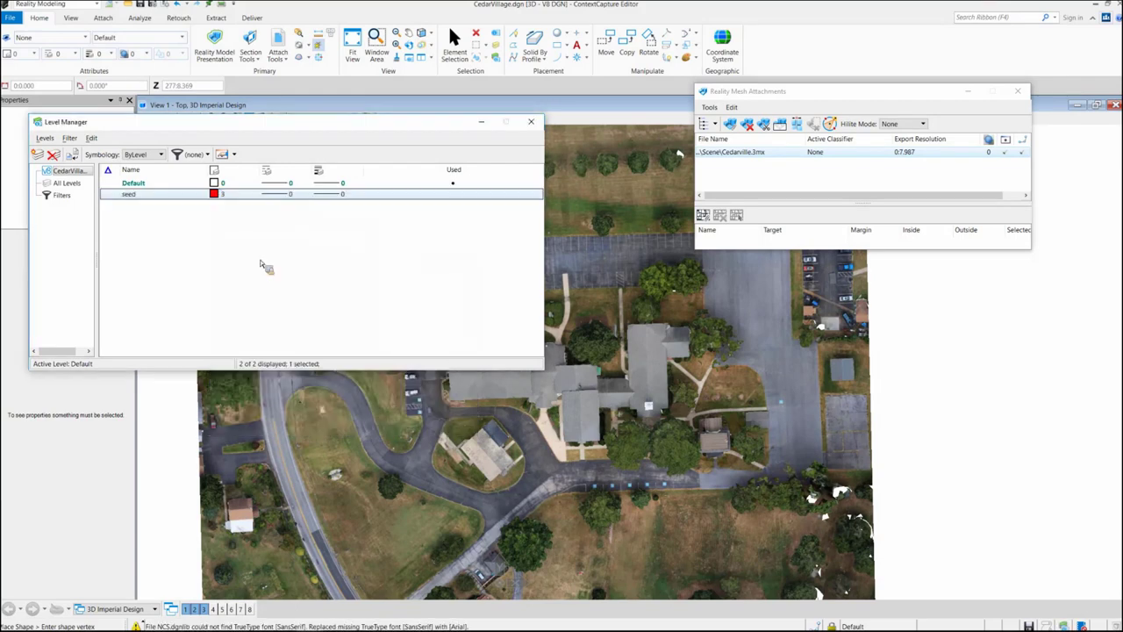
left_click(338, 194)
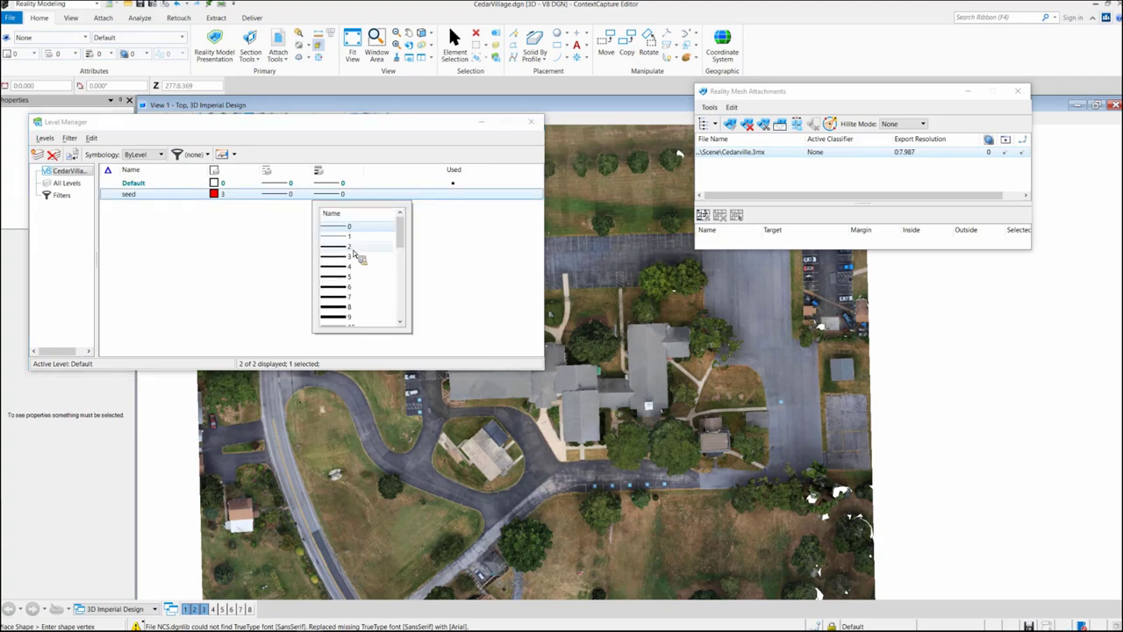
left_click(346, 306)
- Add a blue level named 'shape' (colour 1) and close Level Manager
right_click(208, 252)
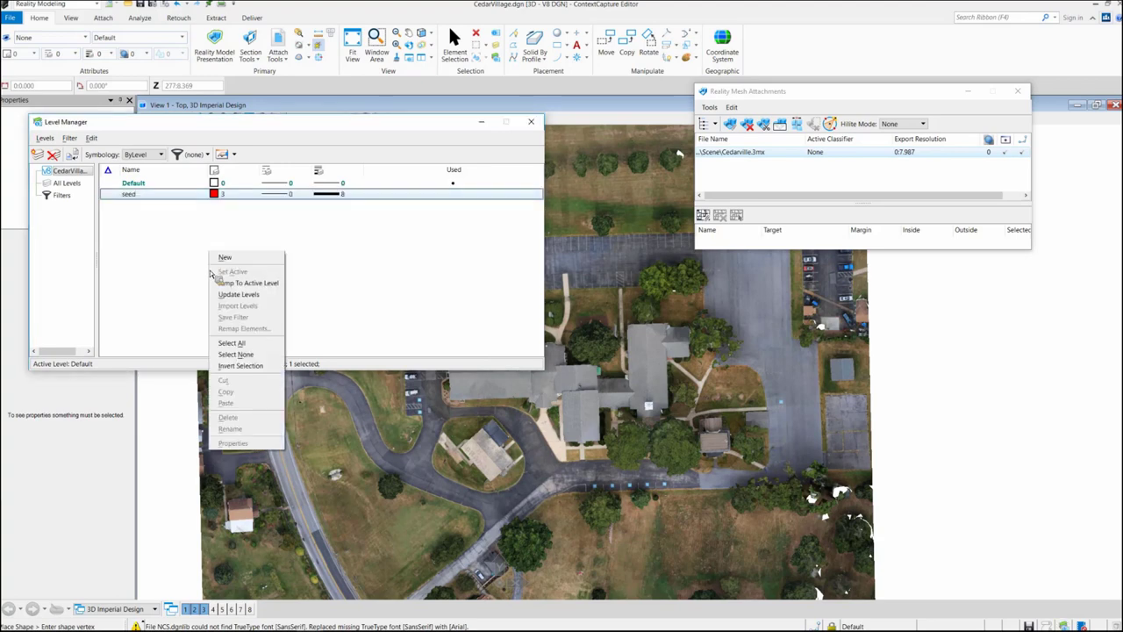
left_click(254, 261)
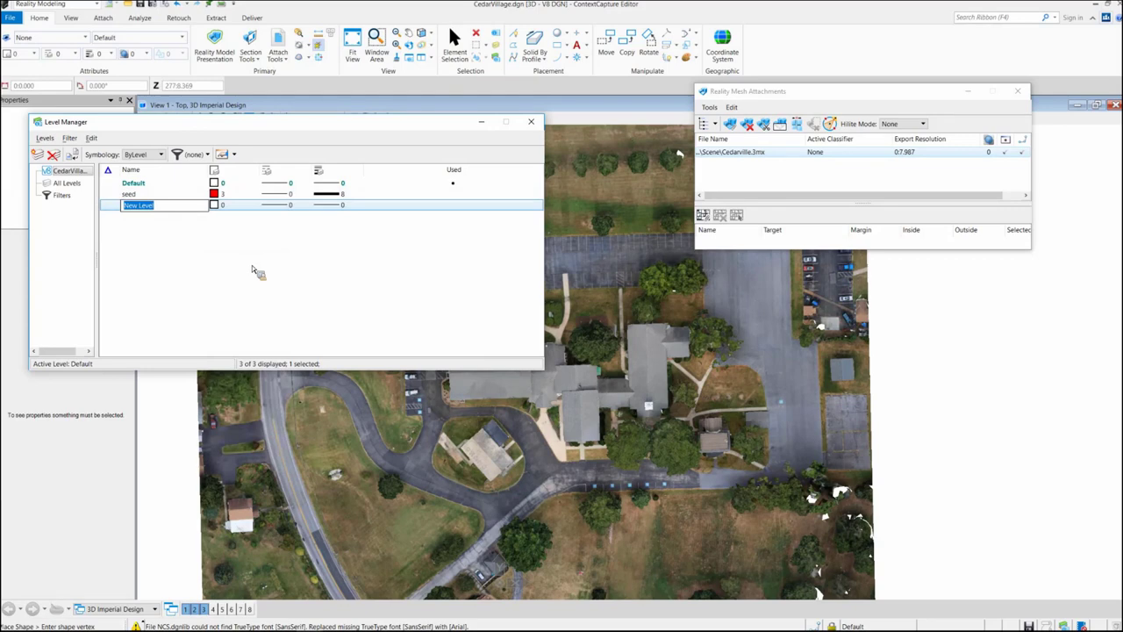
type("shi")
type("pe")
left_click(232, 207)
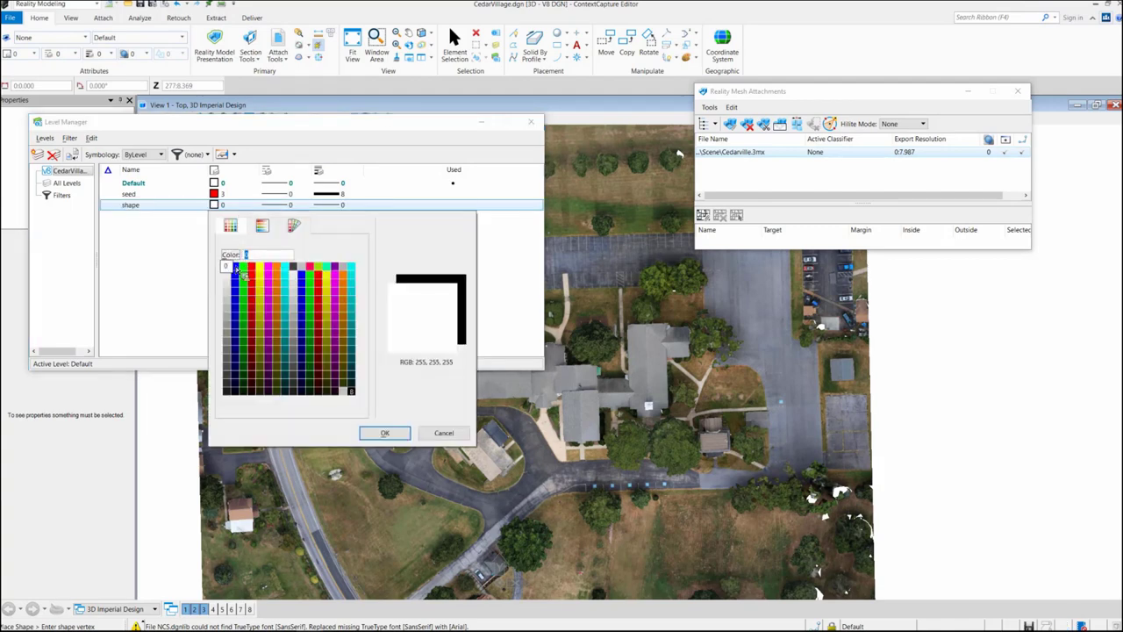
double_click(235, 267)
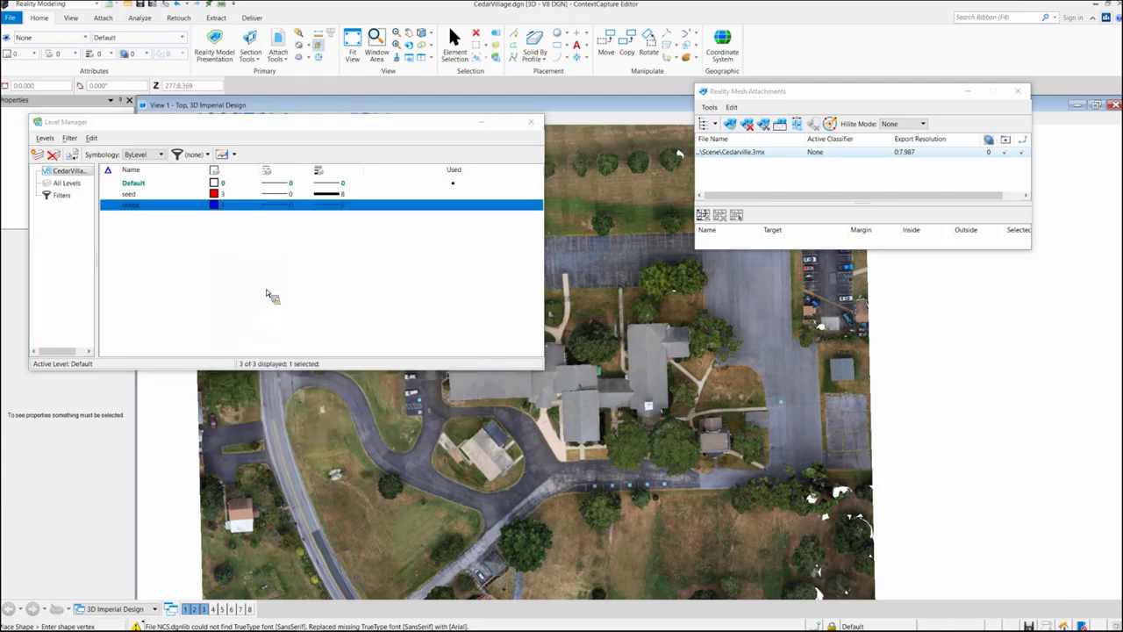
left_click(531, 122)
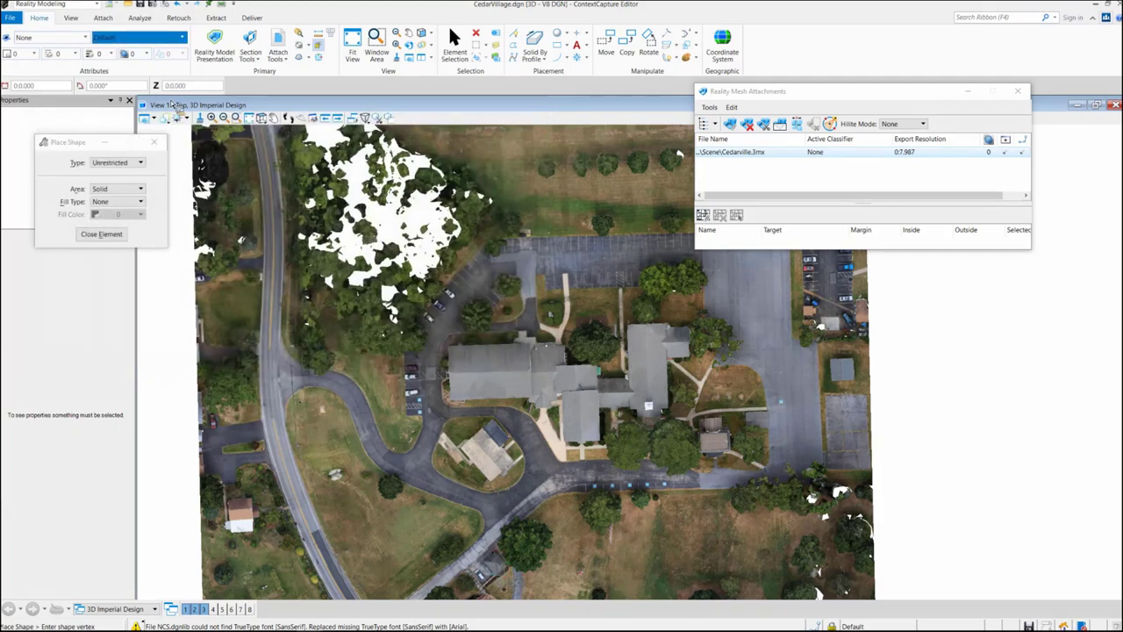
- Make 'shape' the active level, start an orthogonal block by the church roof, and zoom in
left_click(176, 37)
left_click(165, 121)
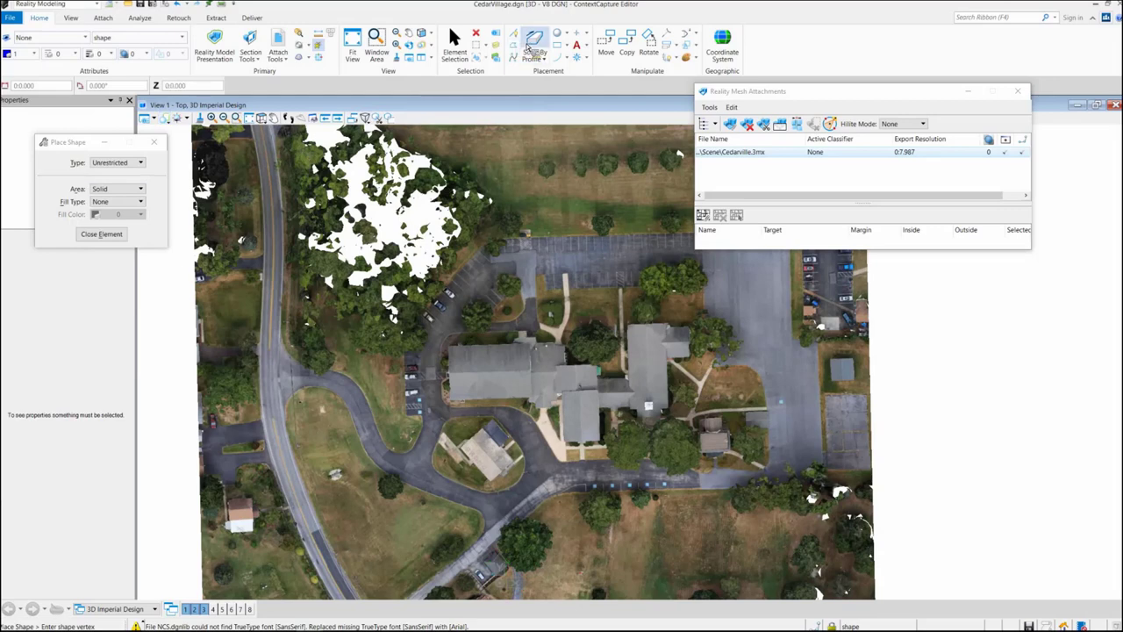
left_click(558, 44)
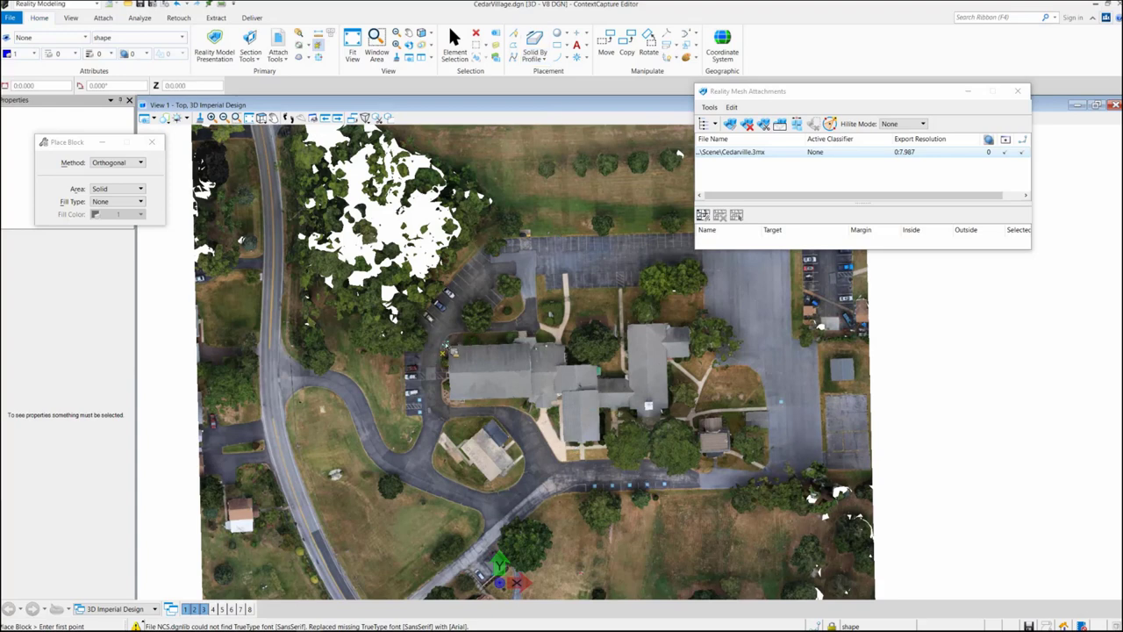
left_click(444, 340)
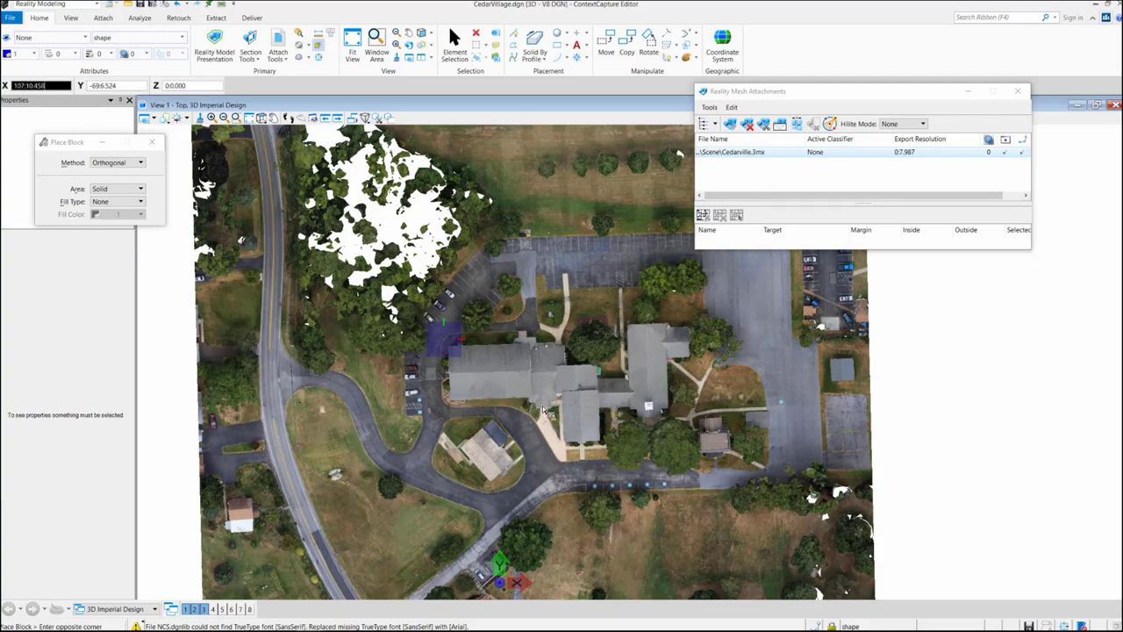
right_click(541, 343)
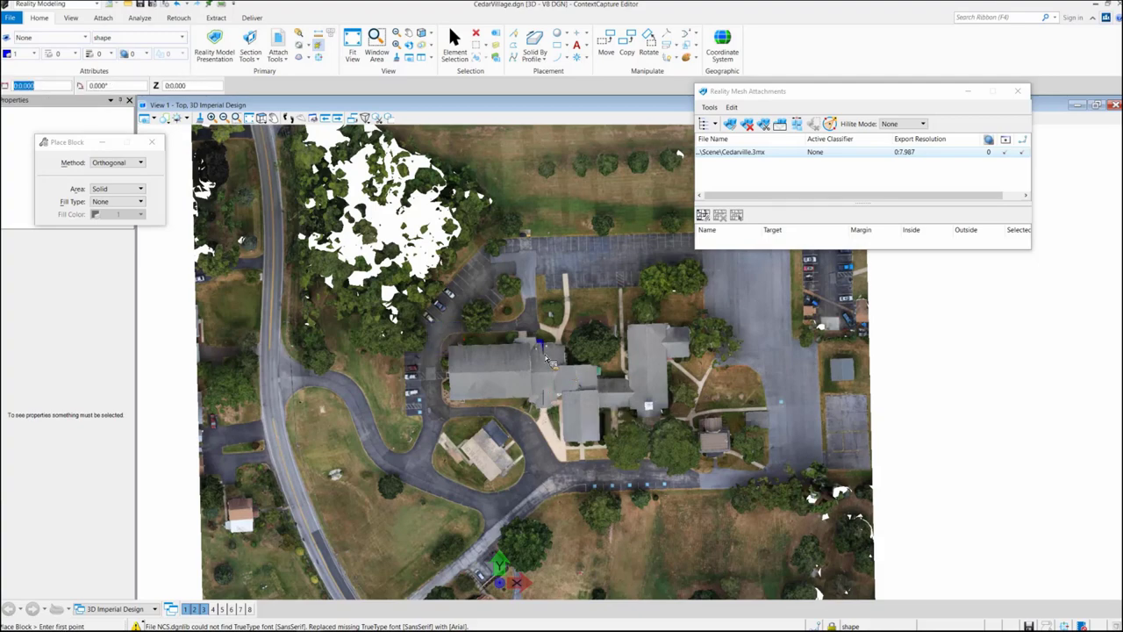
scroll(544, 355, "up", 2)
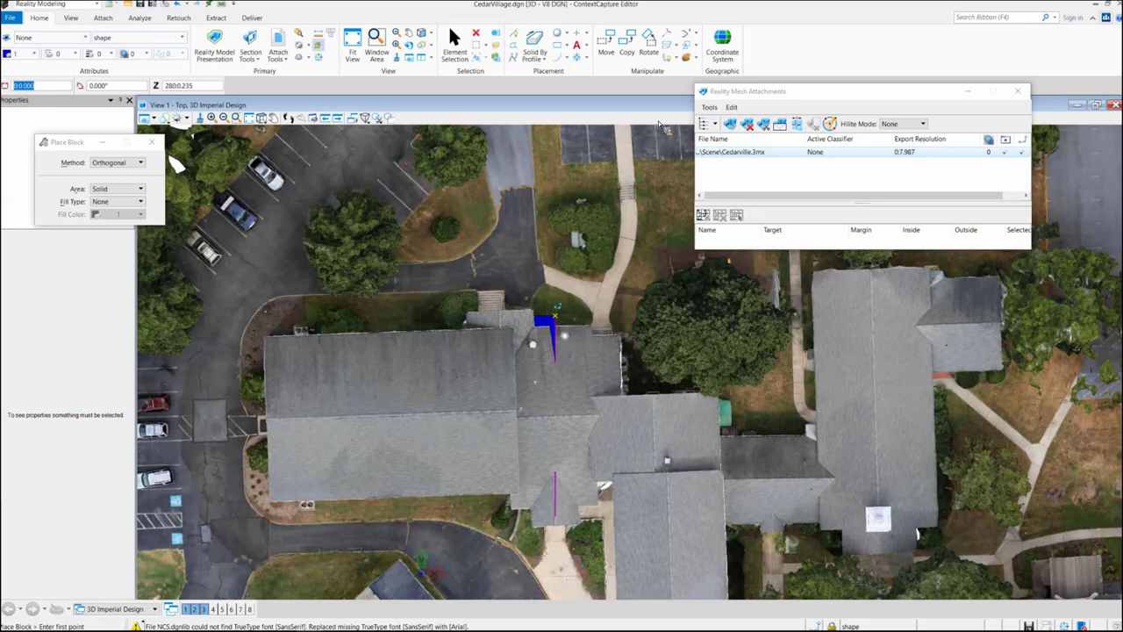
left_click(779, 125)
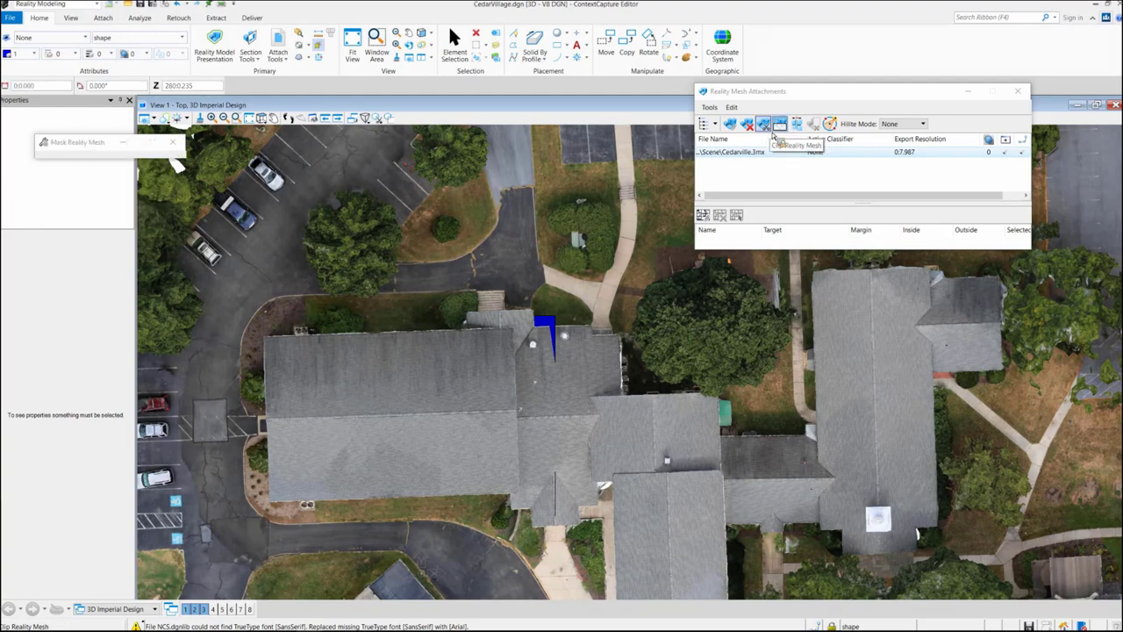
scroll(447, 257, "down", 4)
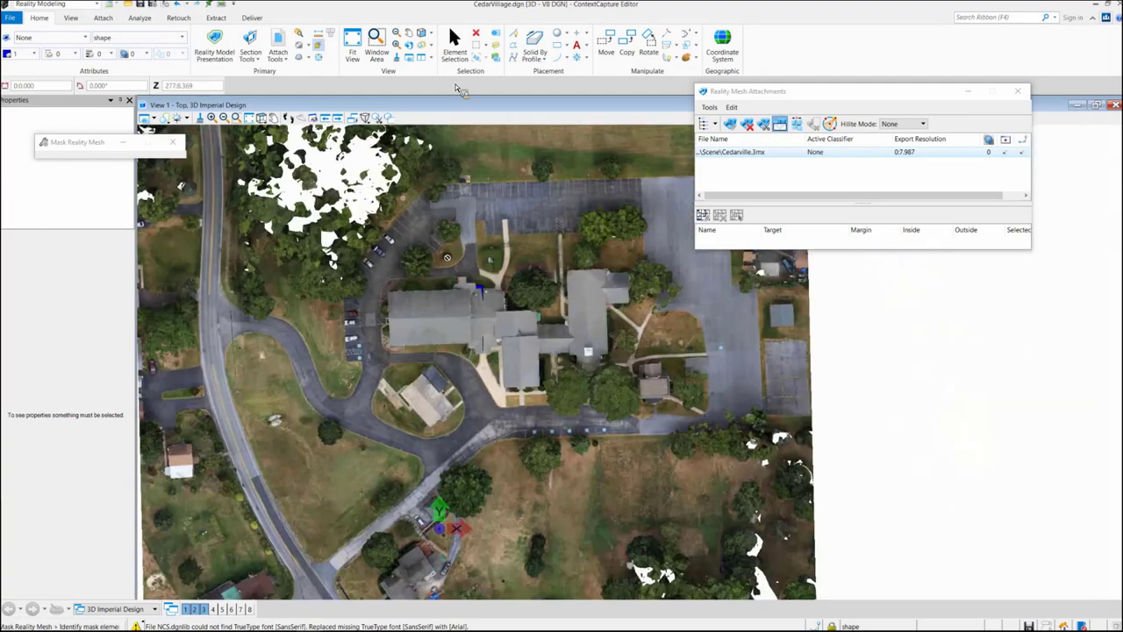
left_click(556, 44)
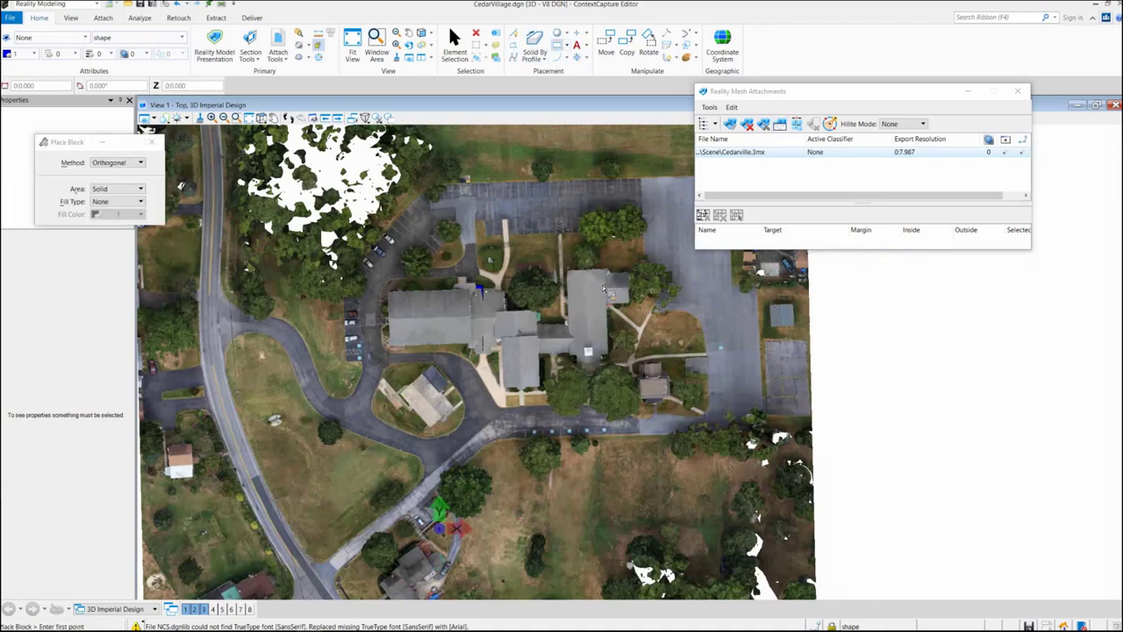
left_click(667, 245)
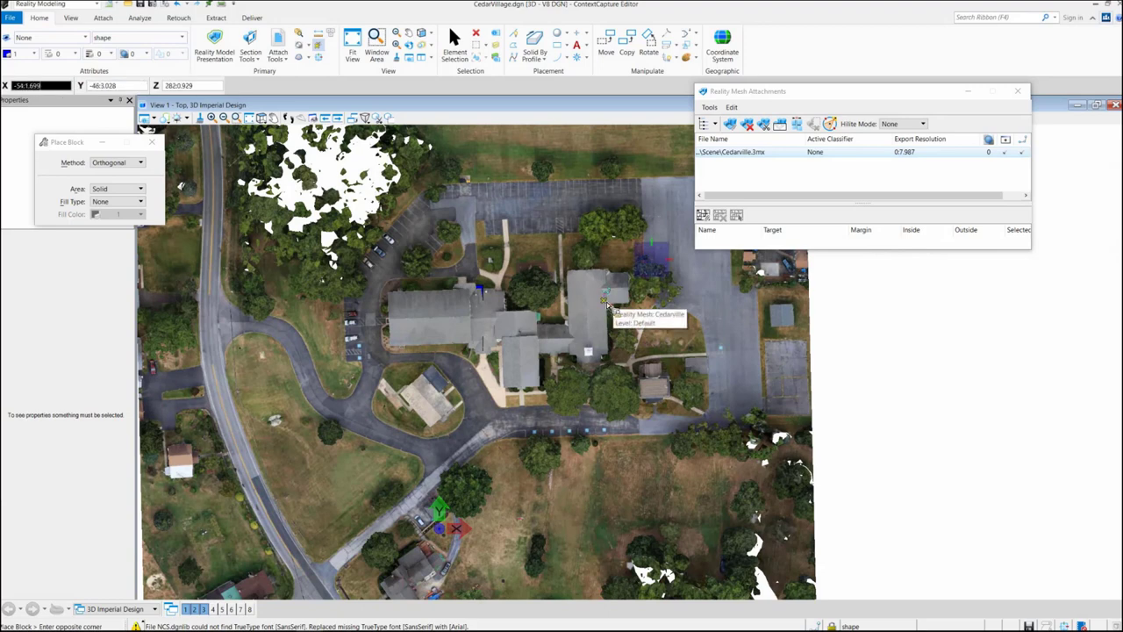
left_click(637, 275)
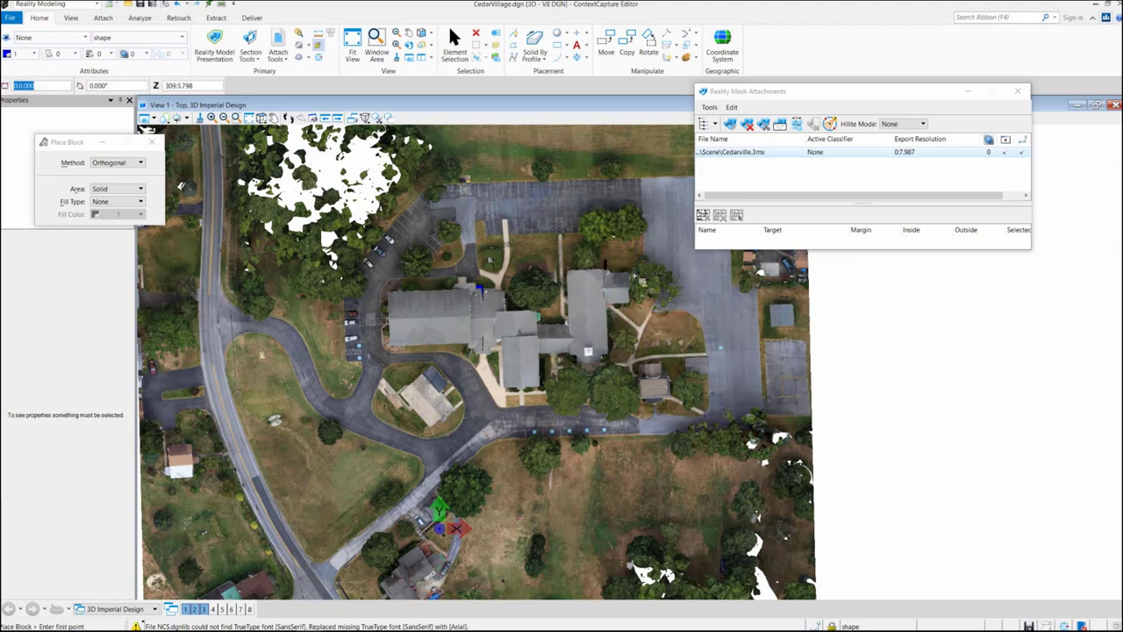
left_click(779, 124)
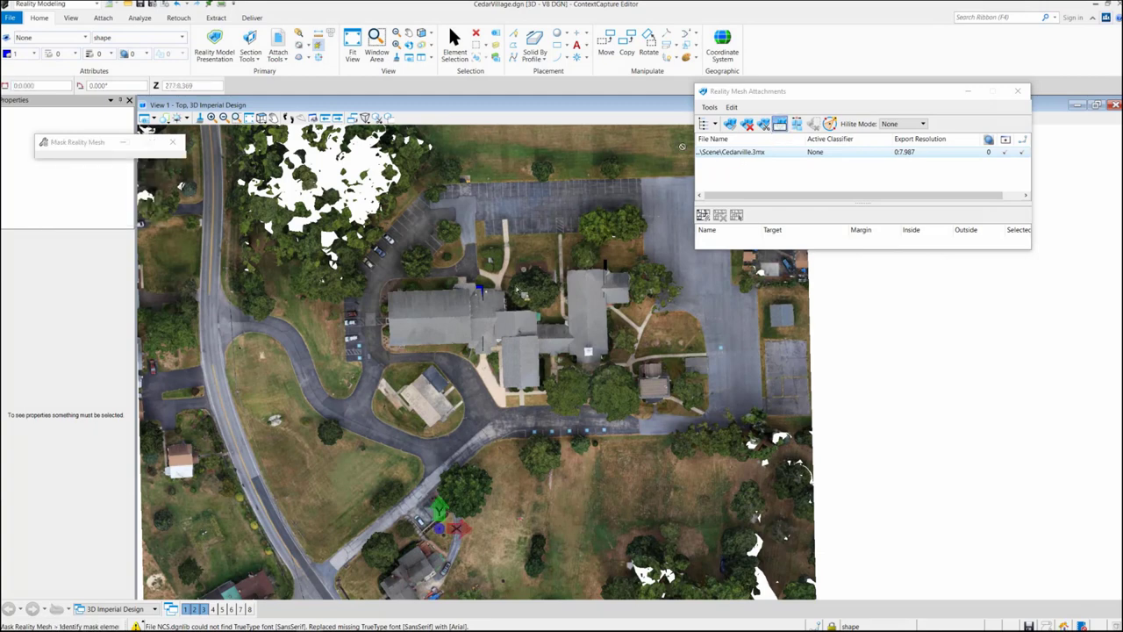
- Mask the Cedarville mesh with the blue shape, then rotate the view to an oblique angle
left_click(480, 286)
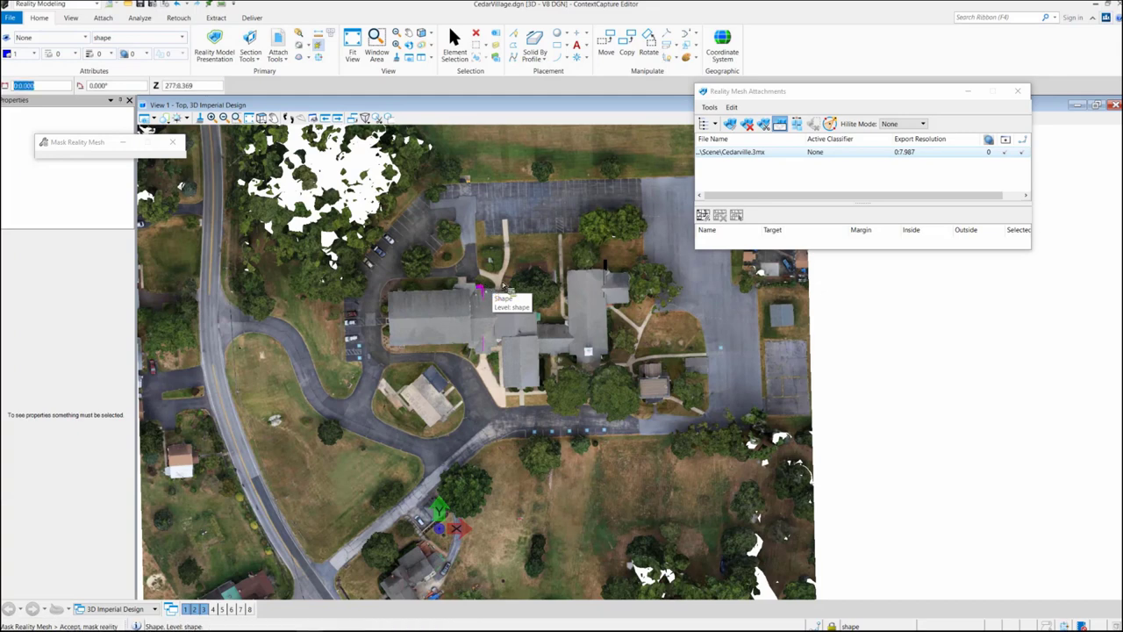
left_click(606, 268)
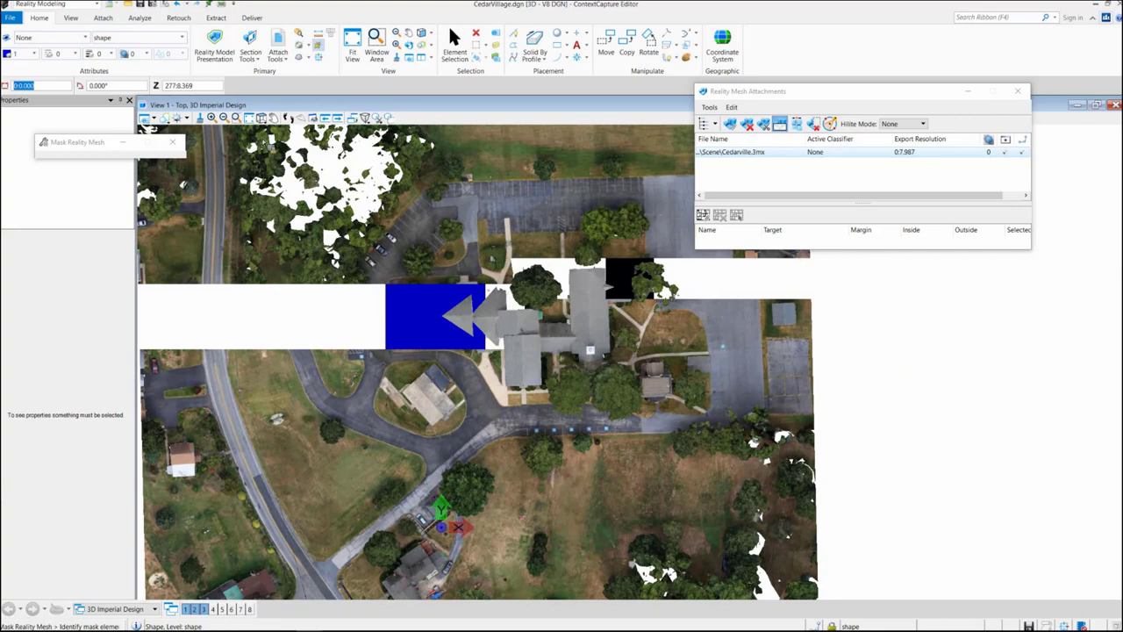
left_click(273, 119)
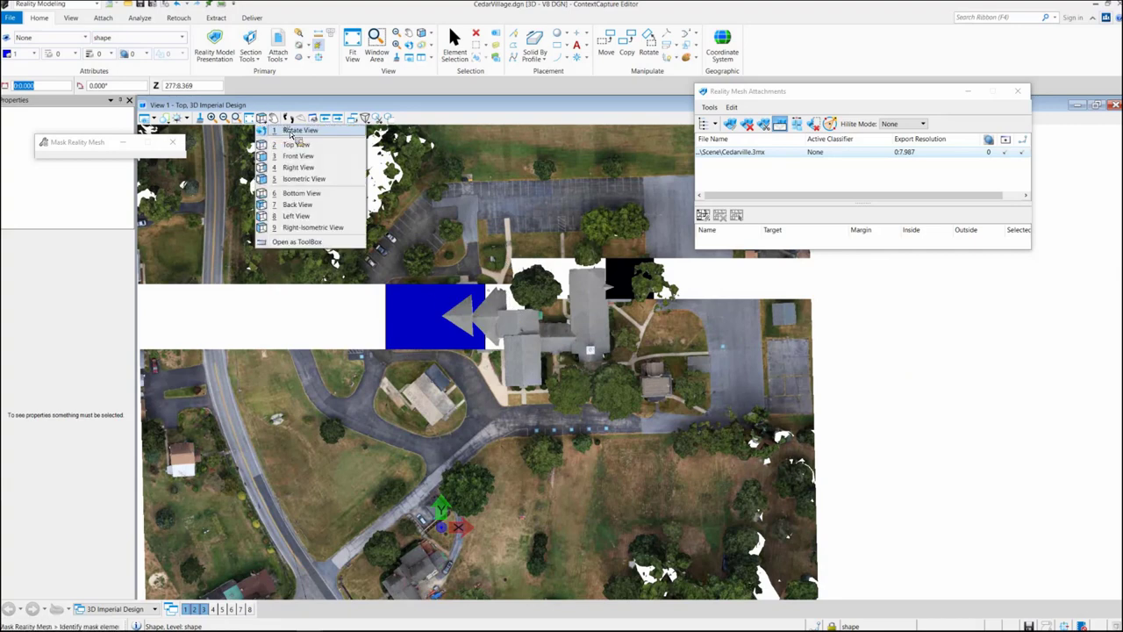
left_click(297, 130)
left_click(427, 431)
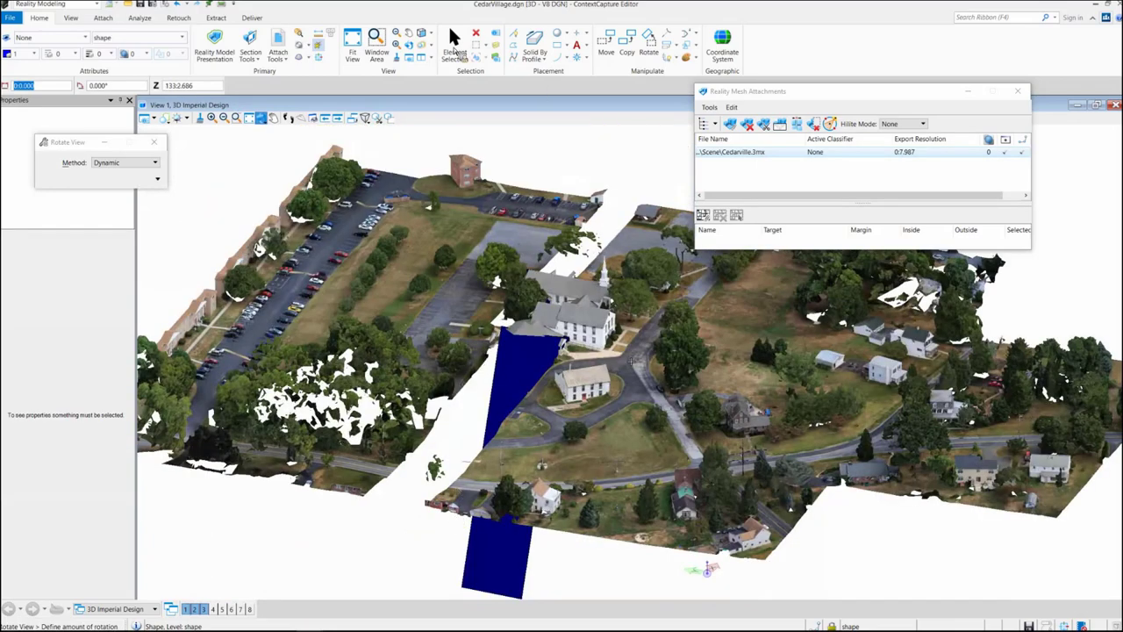
right_click(631, 361)
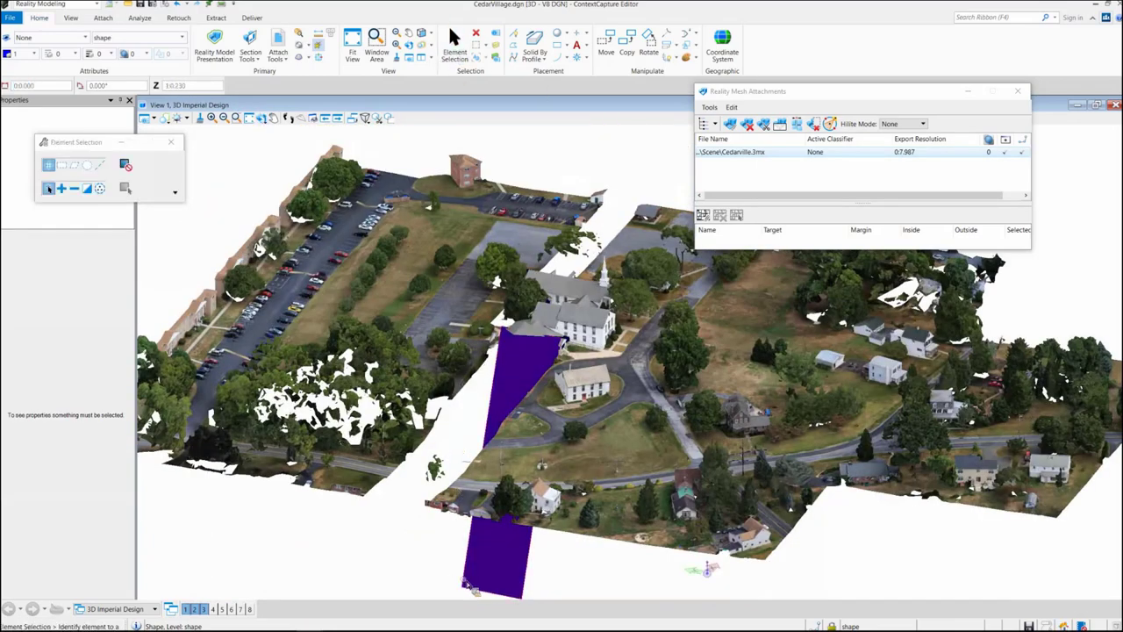
- Drag the mask shape's lower corner up beside the church to shrink the cut-out
left_click(464, 589)
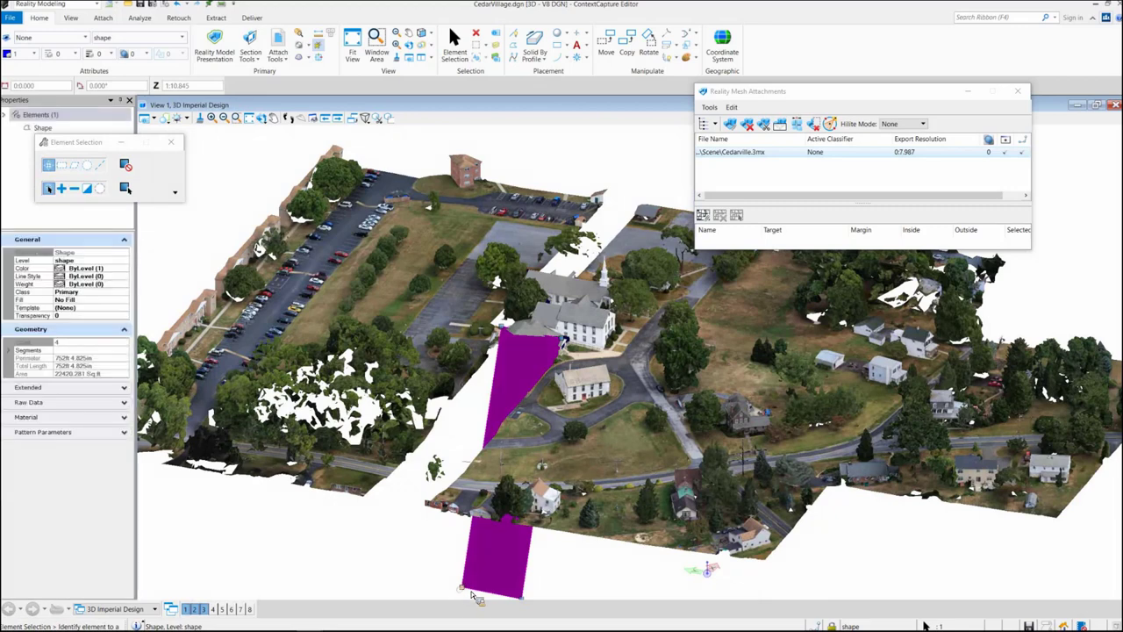
left_click(463, 586)
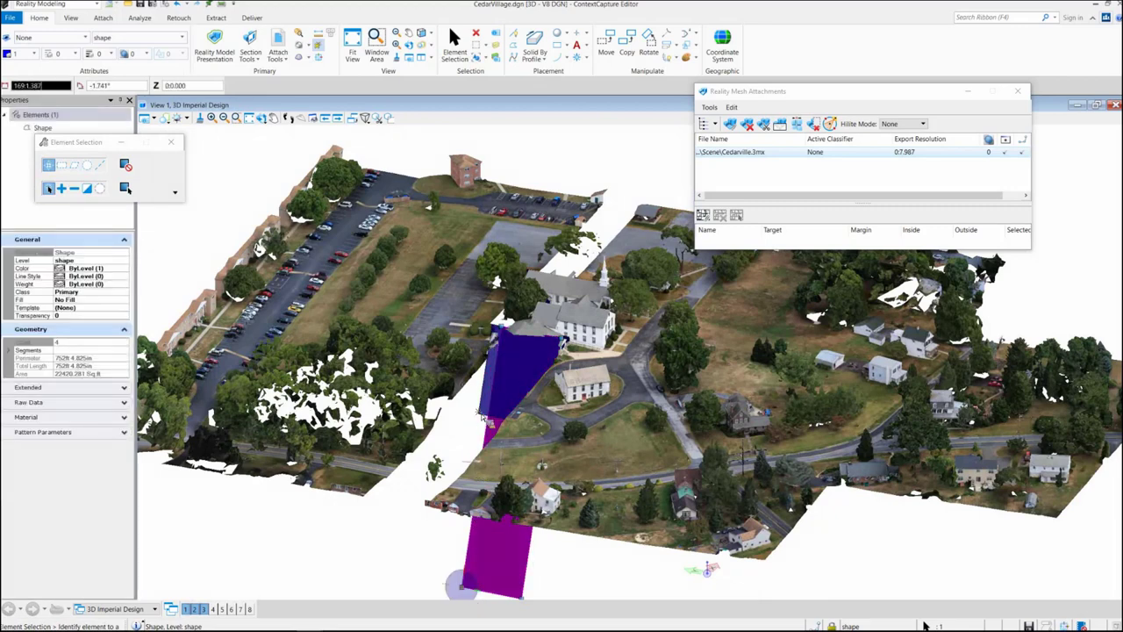
left_click(485, 413)
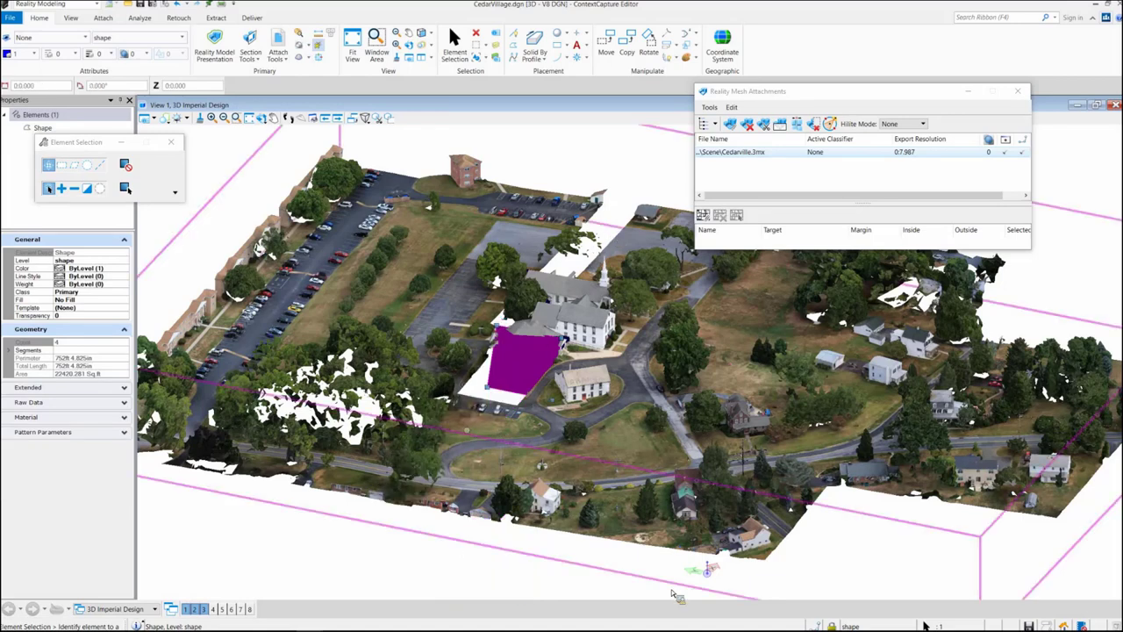
- Rotate the view toward a more top-down angle on the mesh
left_click(266, 119)
left_click(303, 133)
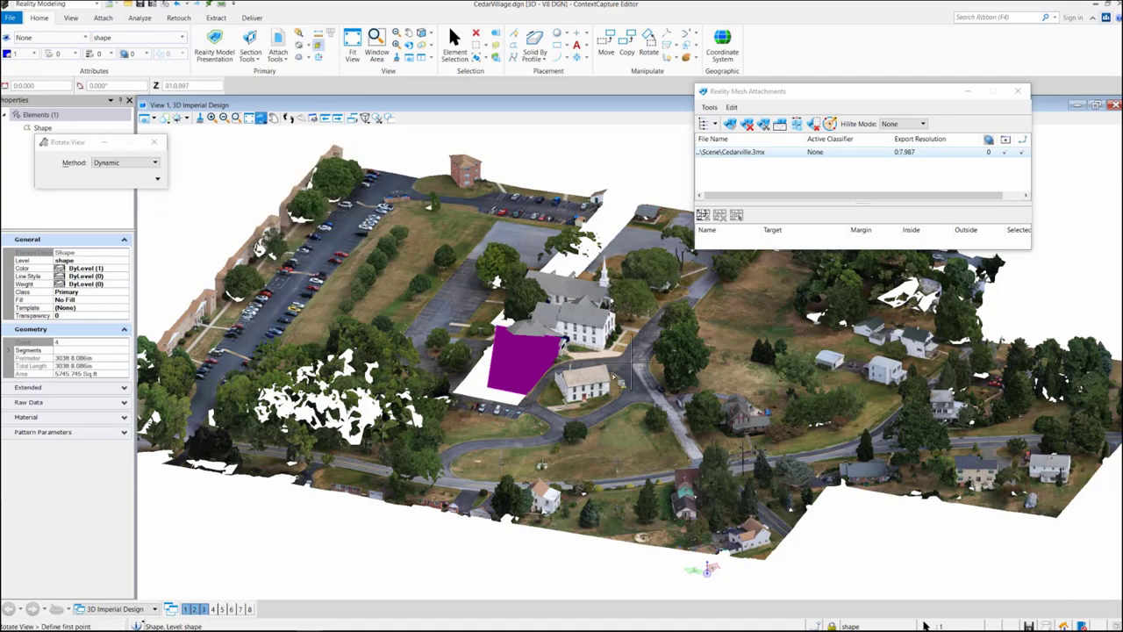
left_click(760, 546)
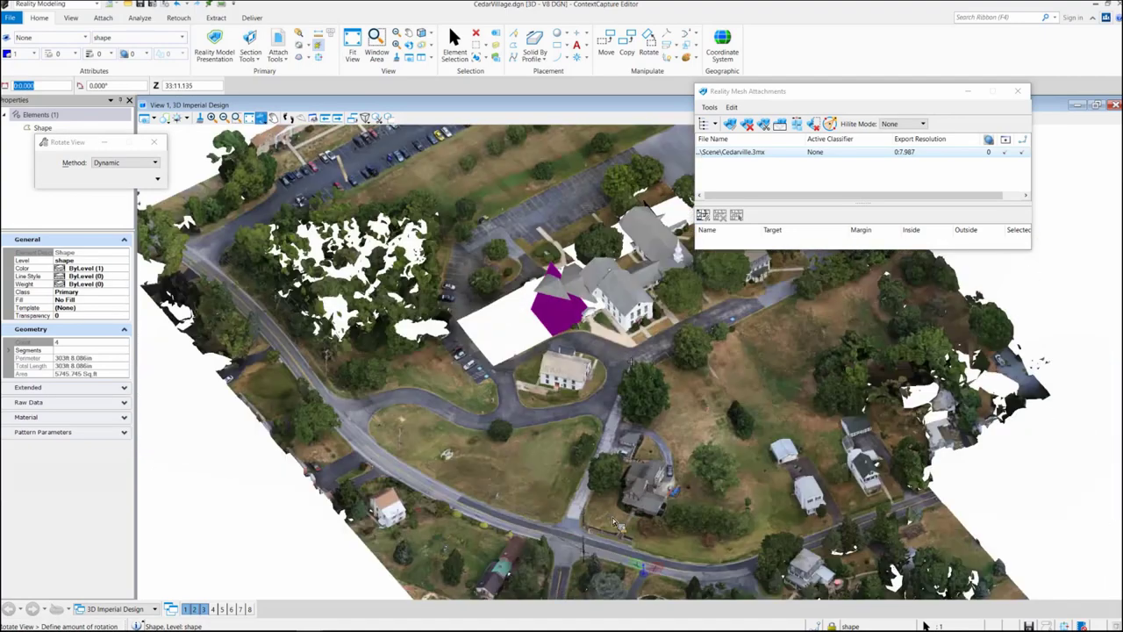
left_click(597, 537)
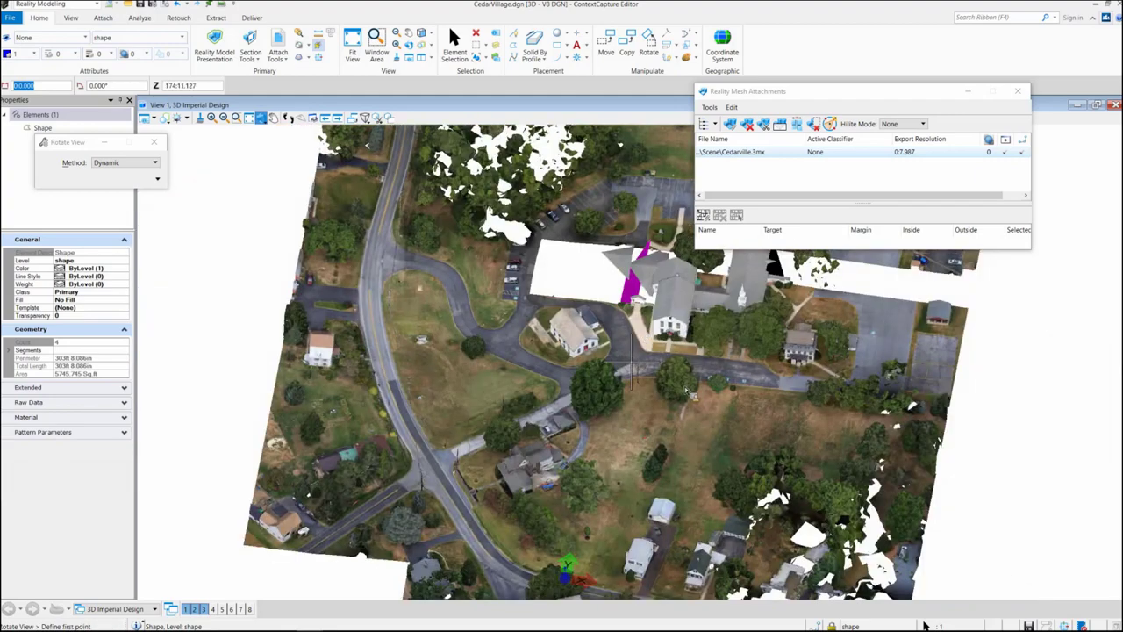
- Delete the selected mask shape and select the Cedarville reality mesh
left_click(476, 63)
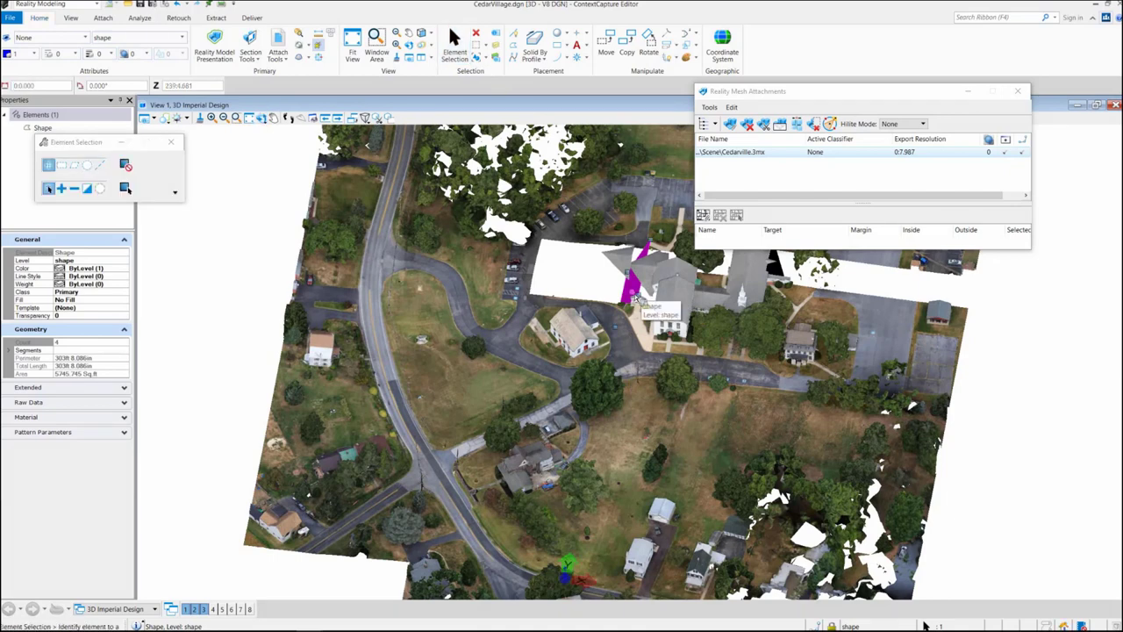
key("Delete")
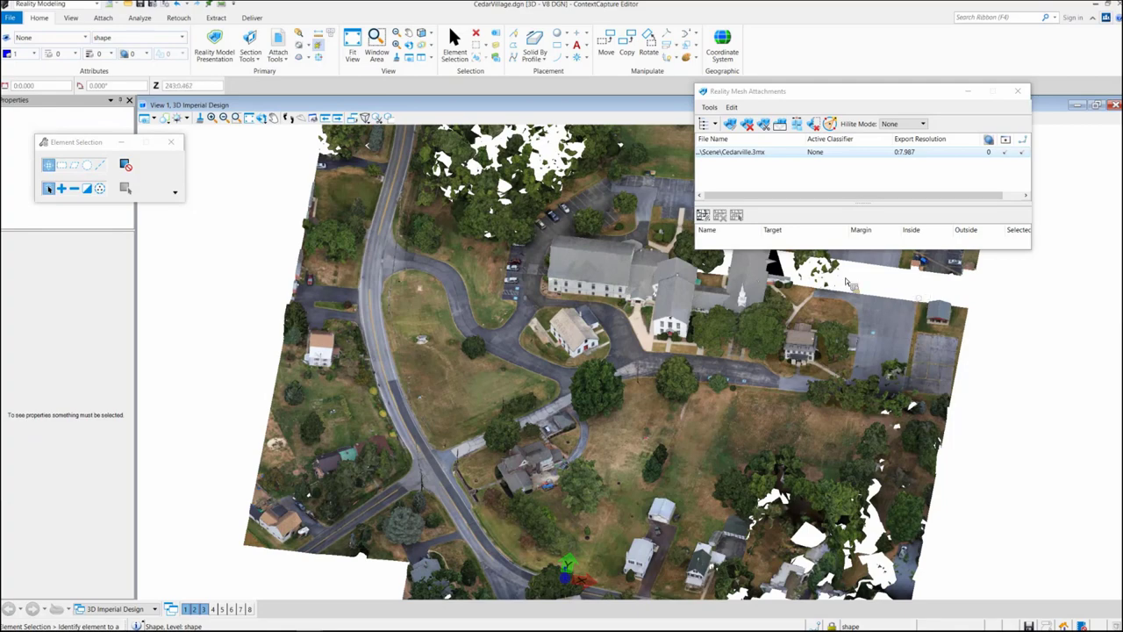
left_click(790, 275)
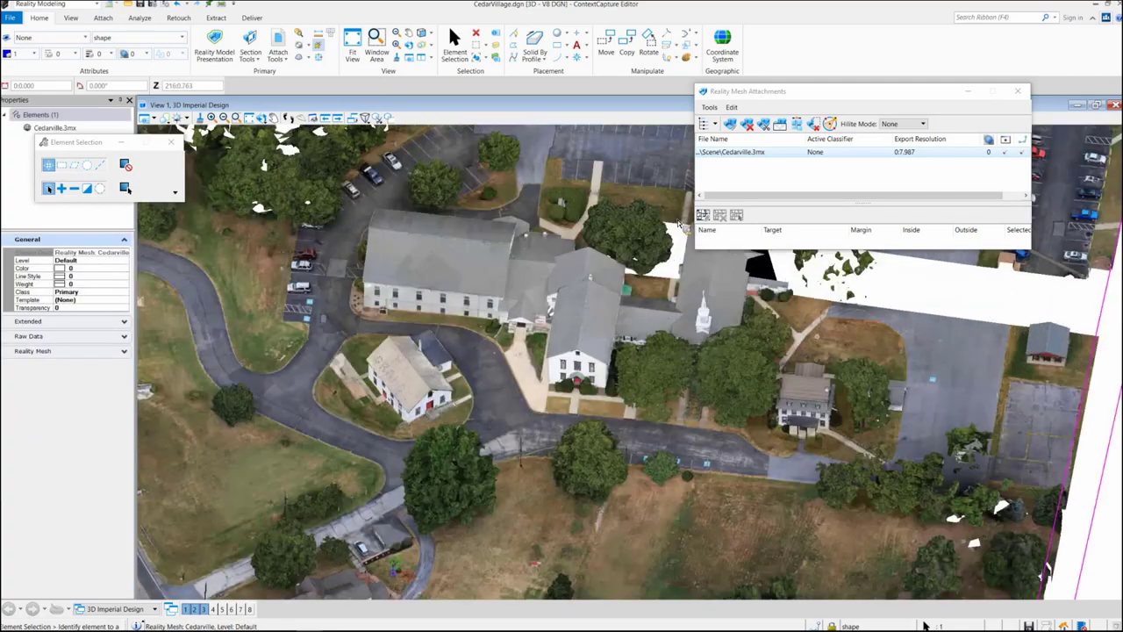
- Rotate the mesh to an oblique view, clear the selection, and zoom out to the whole model
scroll(793, 272, "up", 2)
left_click(263, 118)
left_click(294, 144)
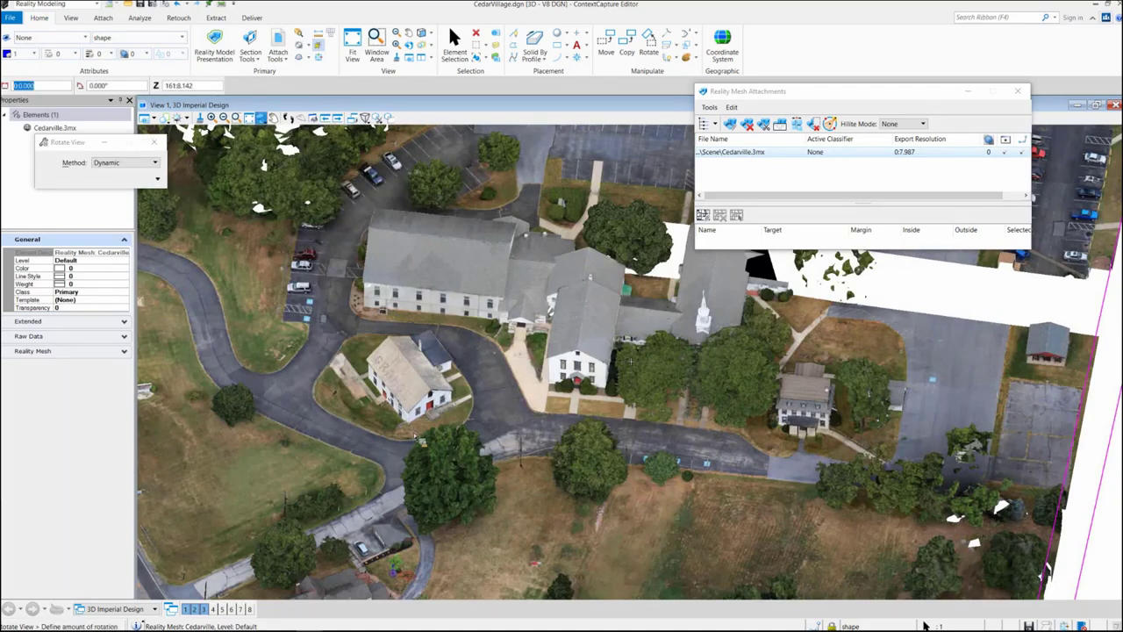
left_click(832, 548)
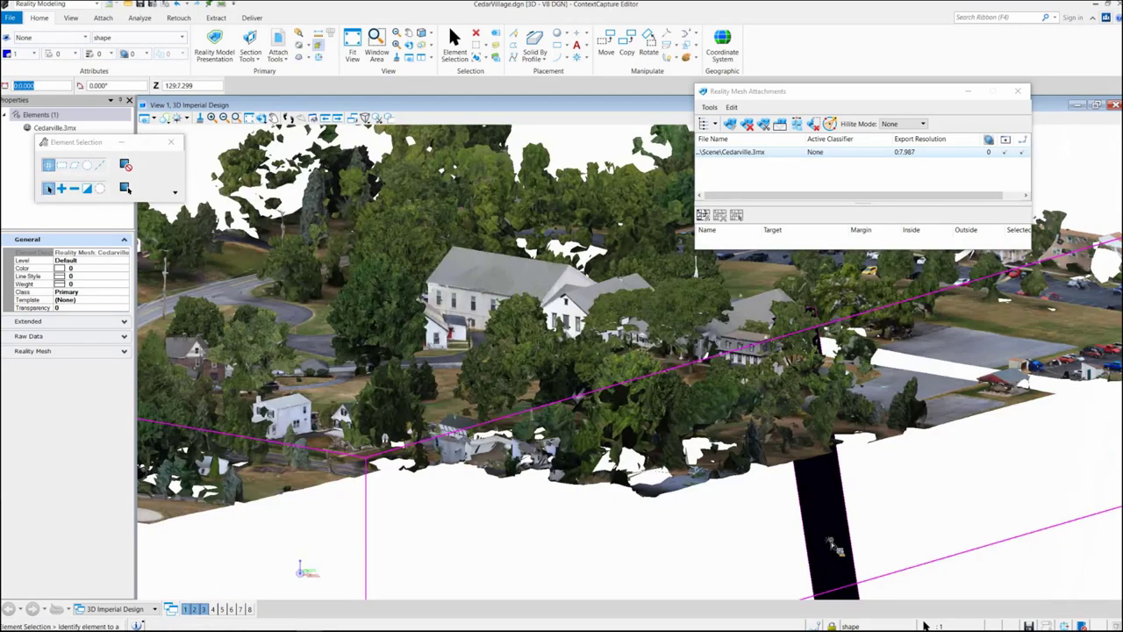
left_click(815, 551)
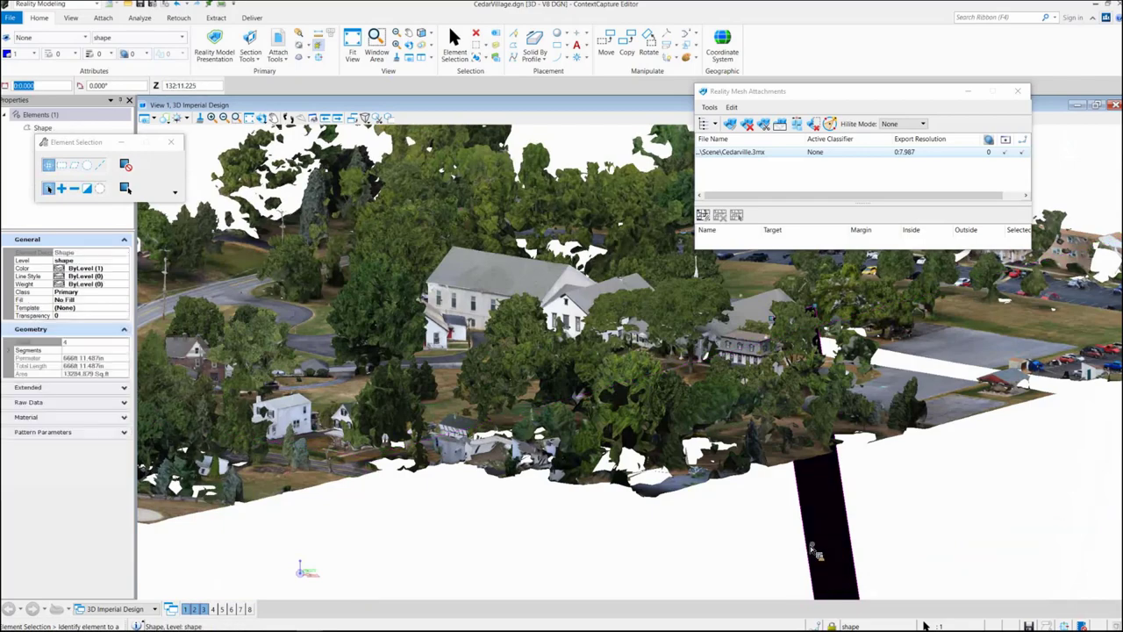
left_click(640, 548)
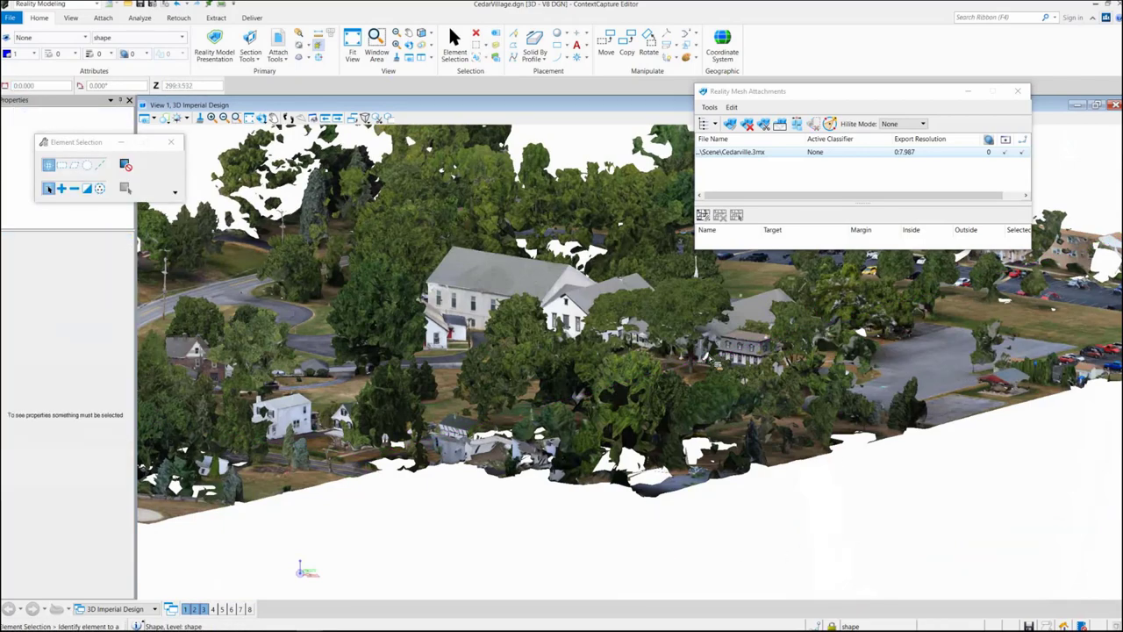
scroll(630, 468, "down", 3)
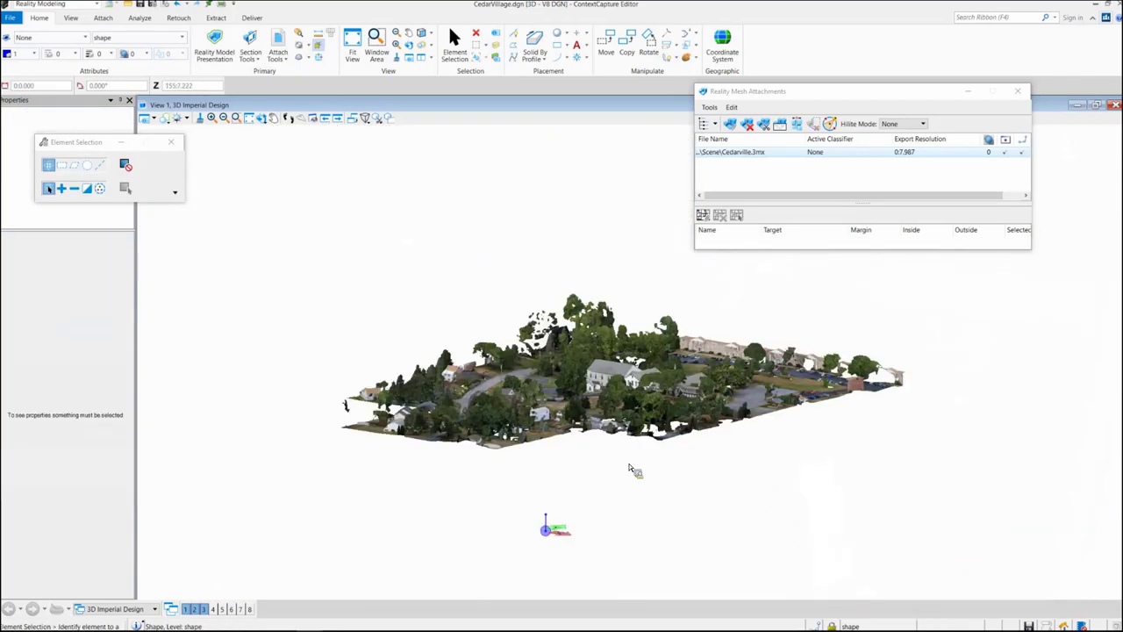
- Switch the Cedarville mesh to the preset Top view and zoom in and out to check it
left_click(264, 119)
left_click(268, 123)
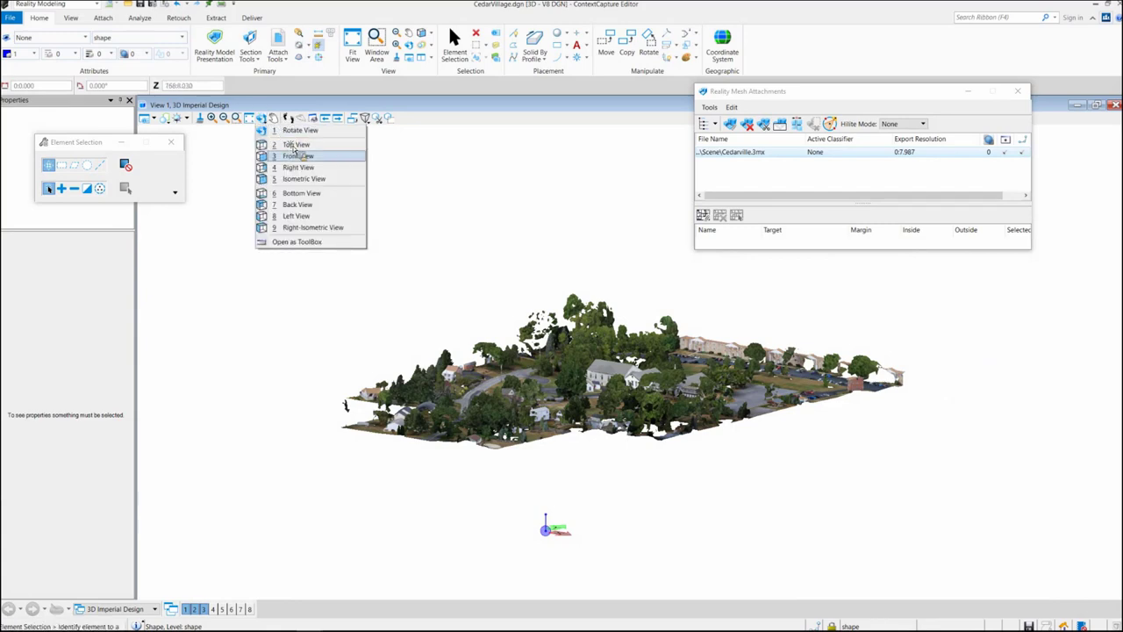
left_click(295, 146)
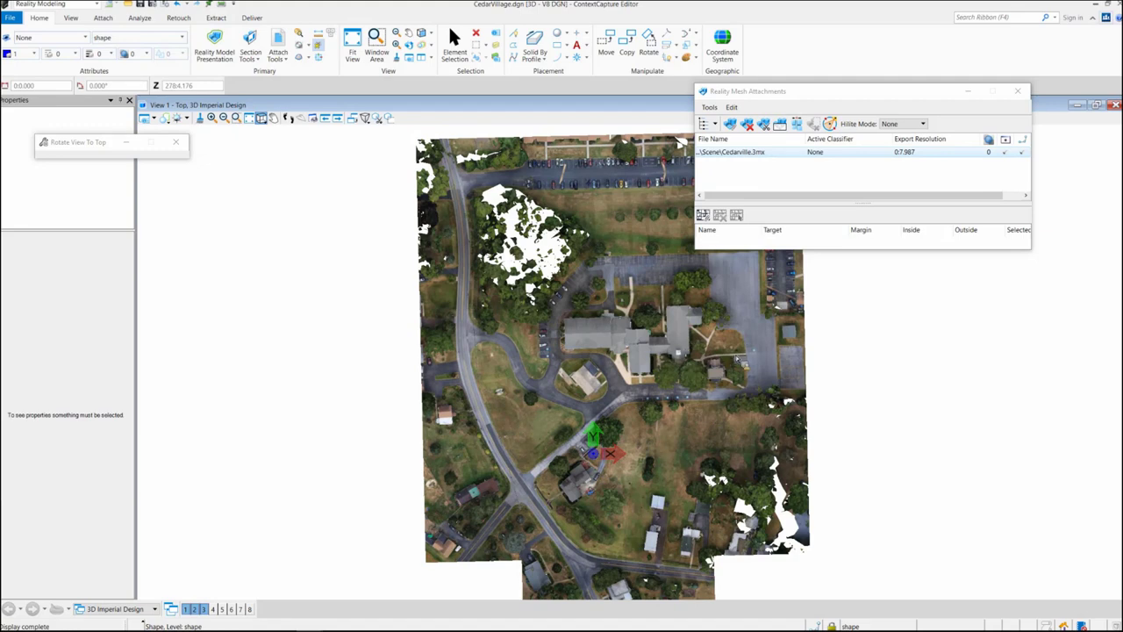
scroll(740, 360, "up", 5)
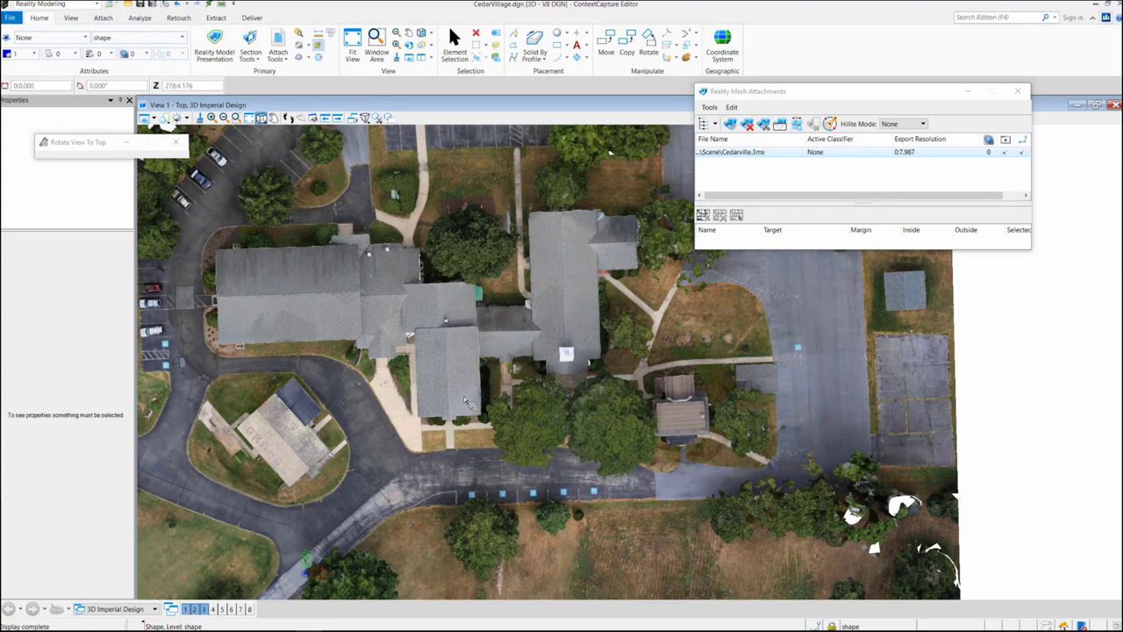
scroll(461, 387, "down", 2)
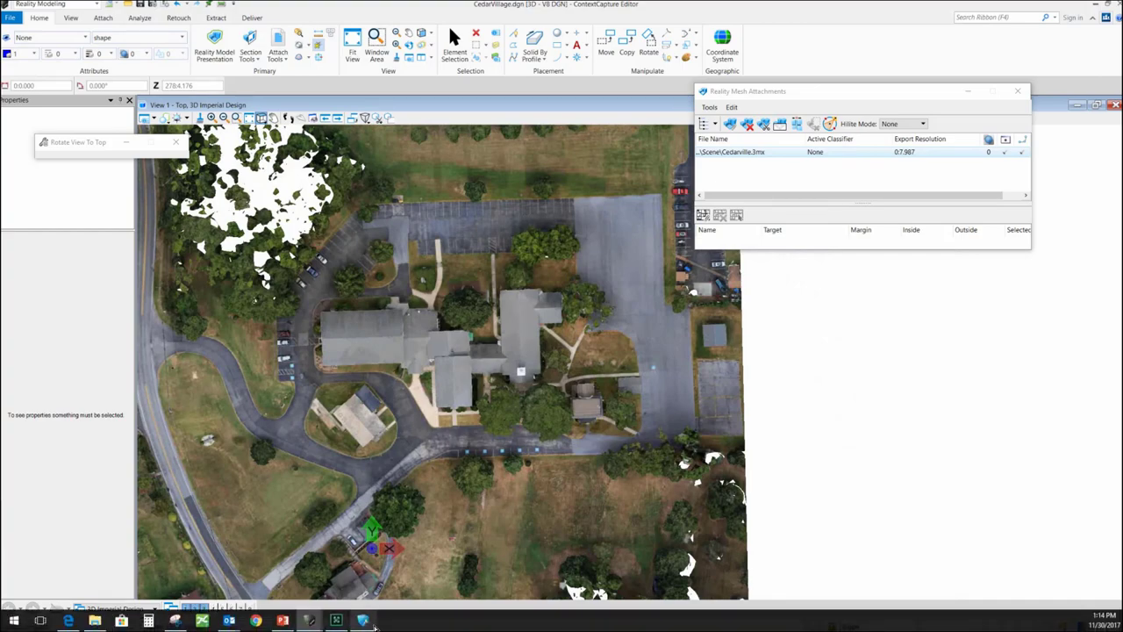
- Show the Cedarville model in Acute3D Viewer with triangle wireframe on, zooming toward the church
left_click(362, 621)
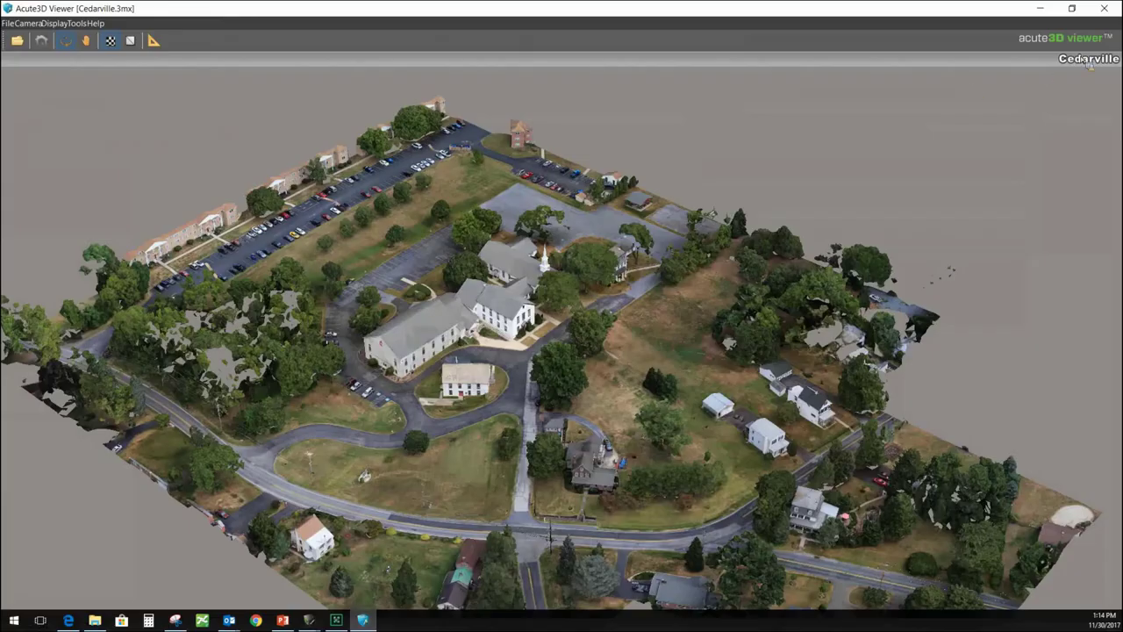
left_click(132, 43)
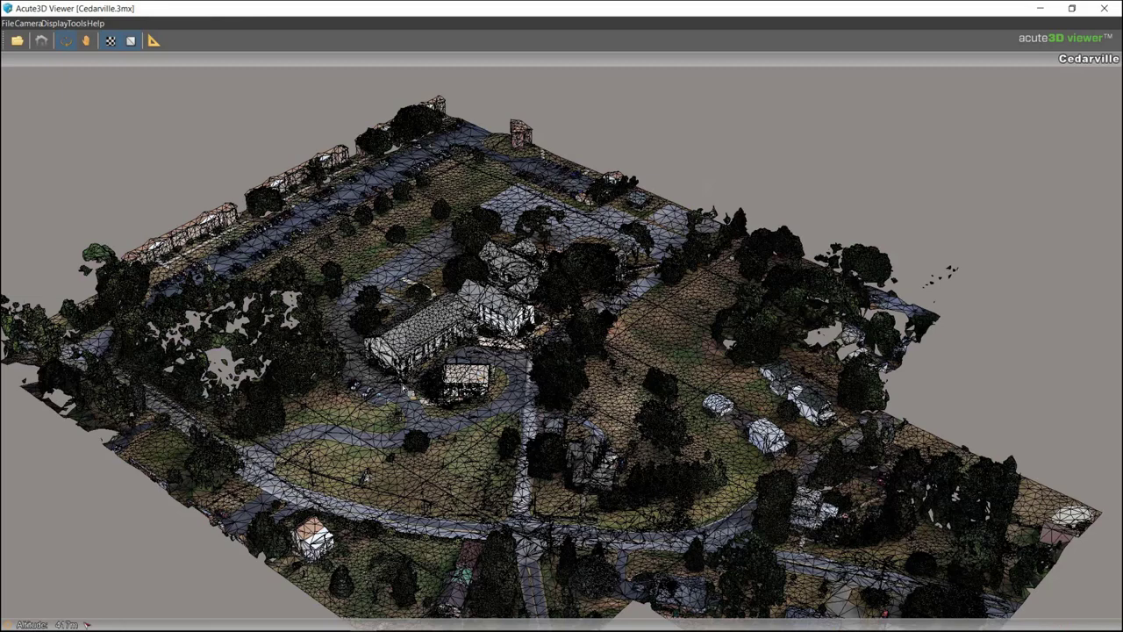
scroll(411, 390, "up", 3)
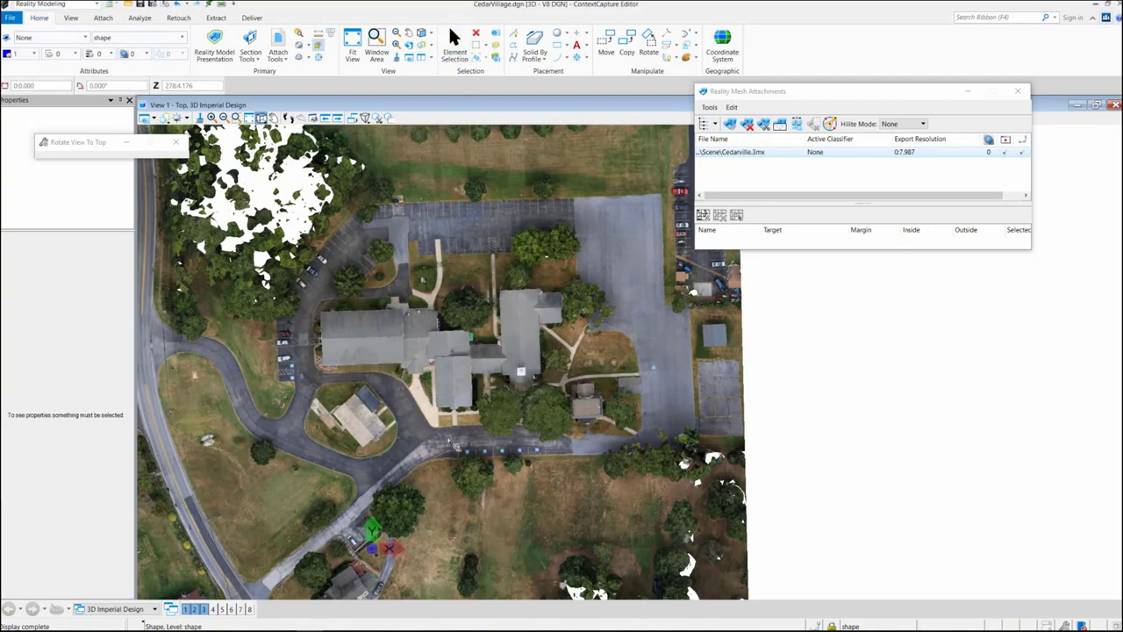
- Select Cedarville.3mx in Reality Mesh Attachments and close that window, leaving the overhead mesh
scroll(464, 436, "up", 2)
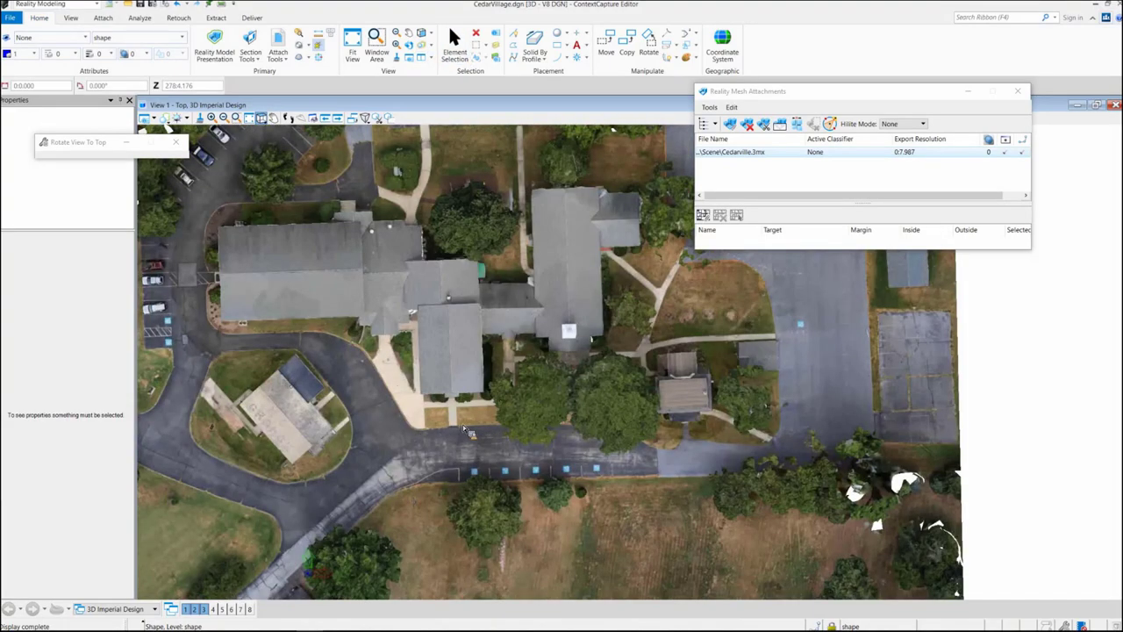
scroll(467, 432, "up", 2)
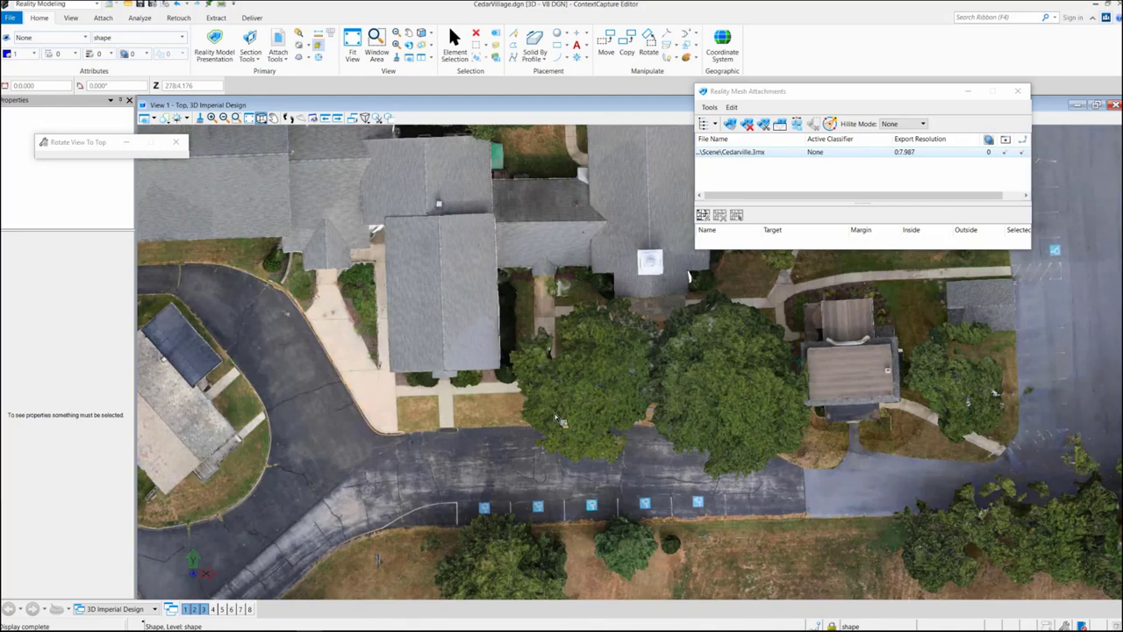
scroll(554, 413, "down", 3)
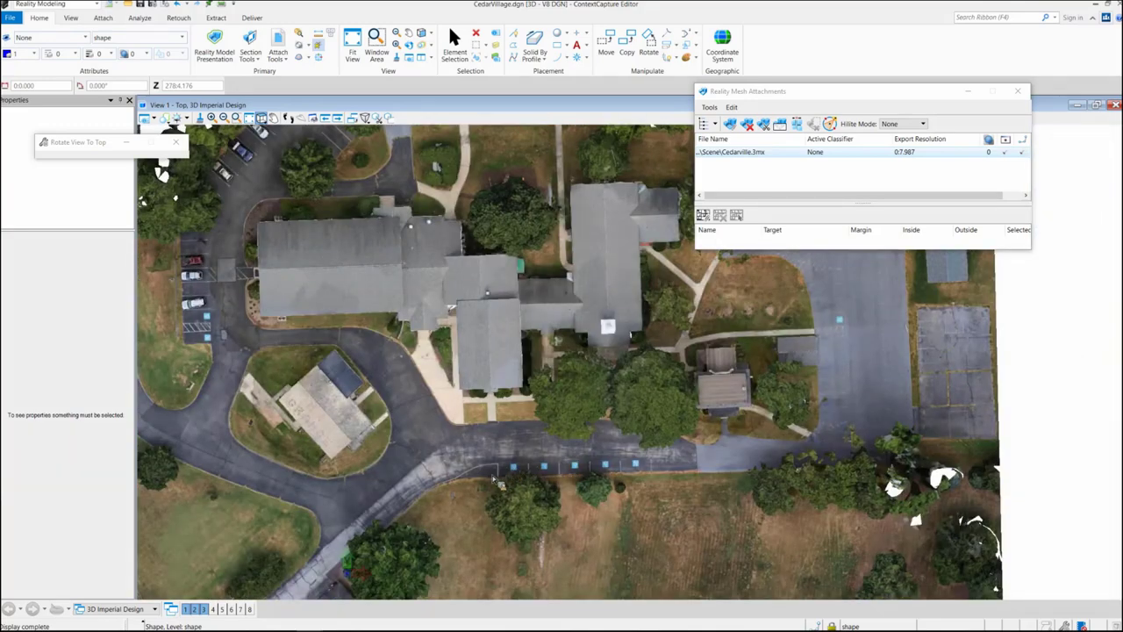
scroll(466, 492, "down", 2)
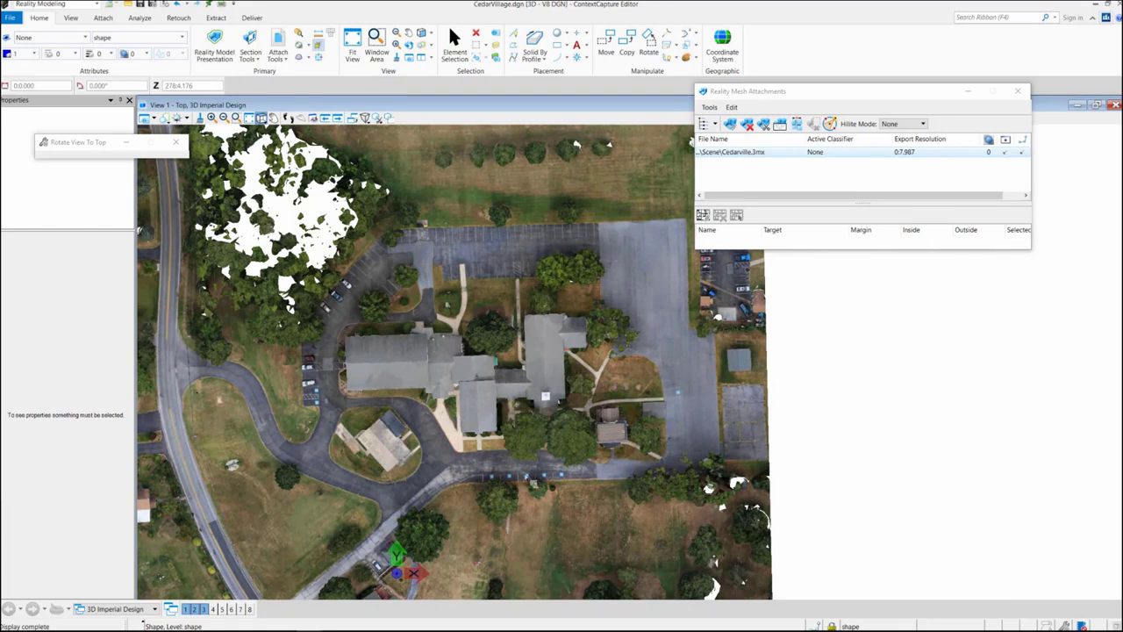
left_click(716, 156)
left_click(1017, 90)
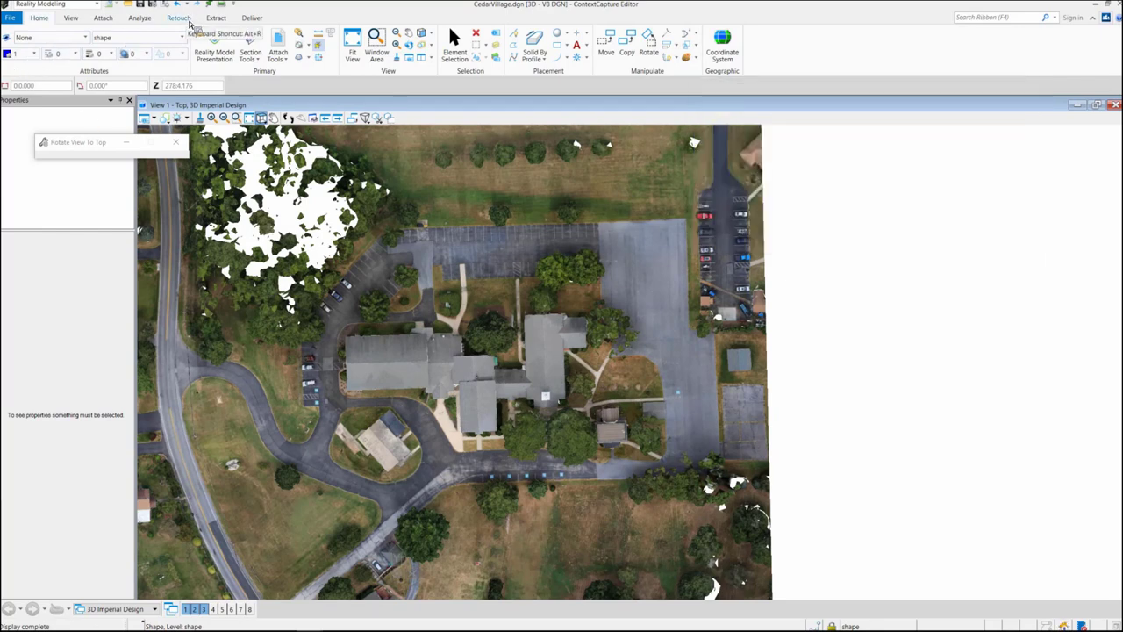
- Open Quick Ground Extraction and measure Largest Infrastructure Size across the church roof as 61:3.780
left_click(216, 20)
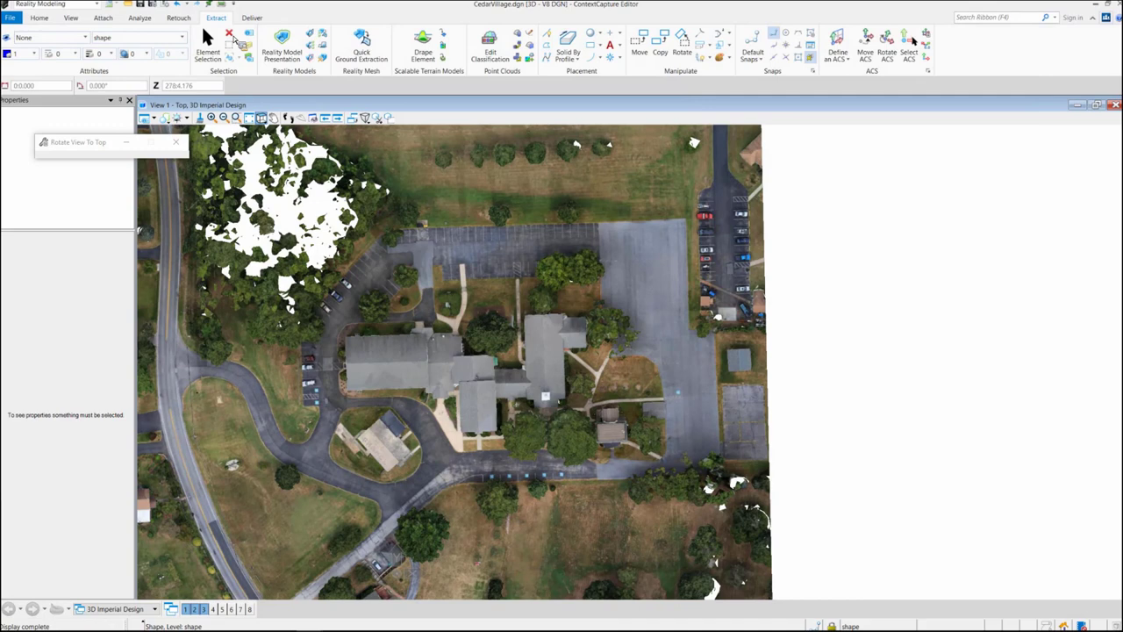
left_click(325, 39)
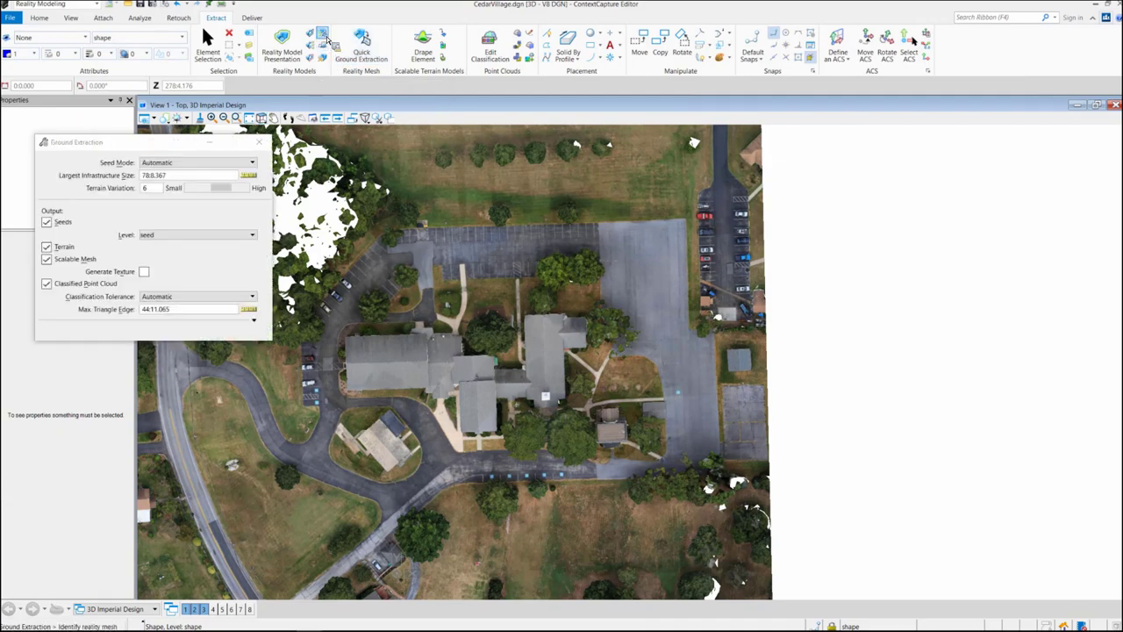
left_click(248, 176)
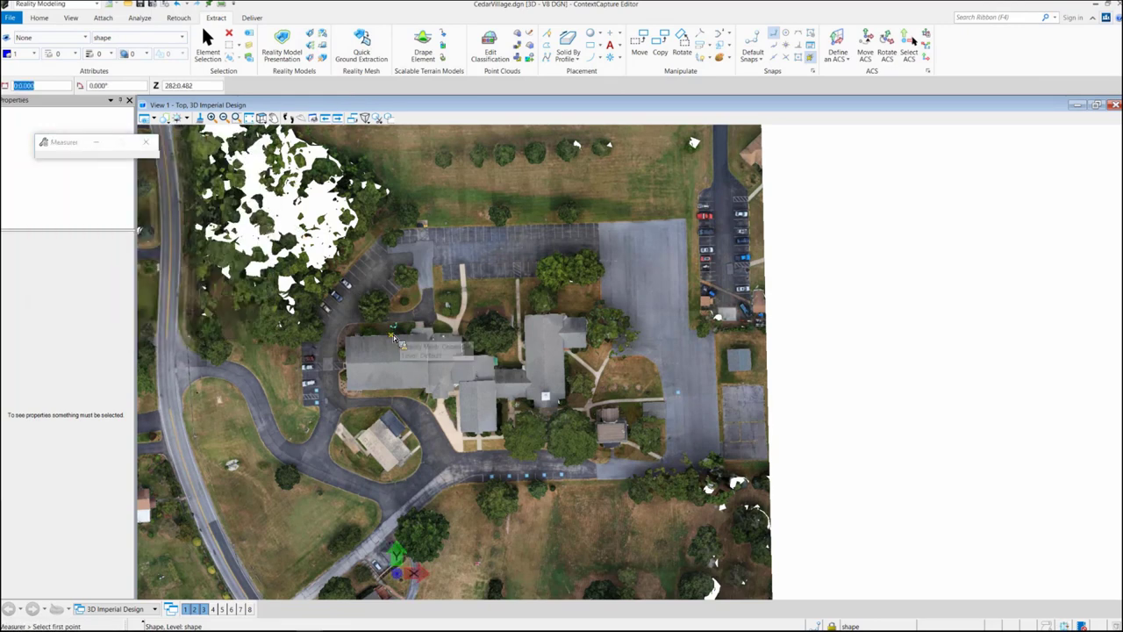
left_click(393, 337)
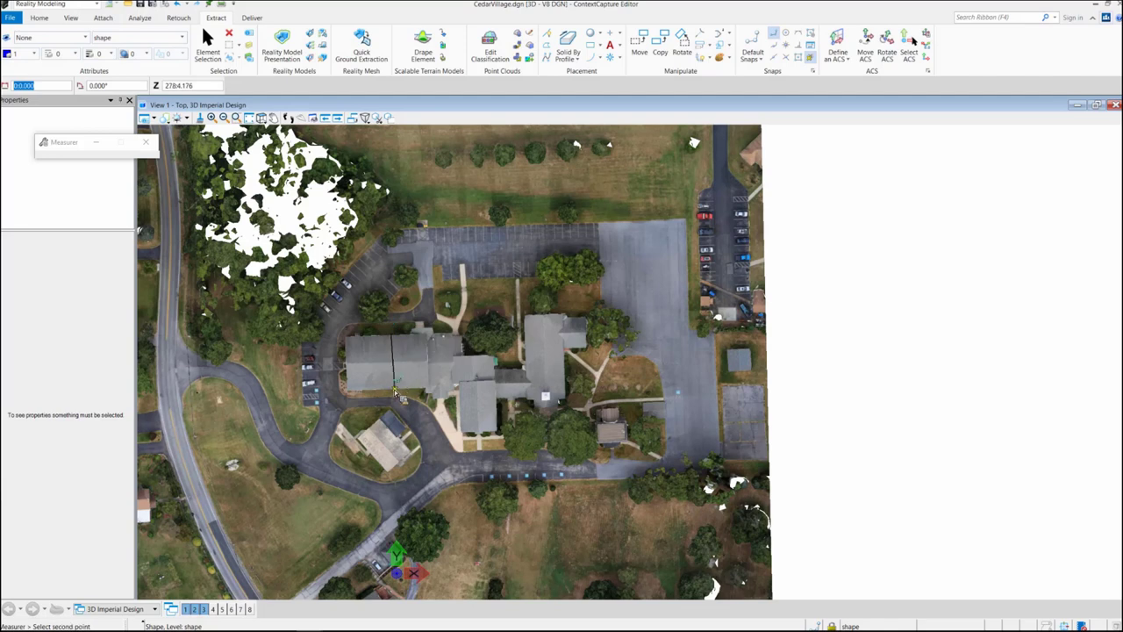
right_click(397, 387)
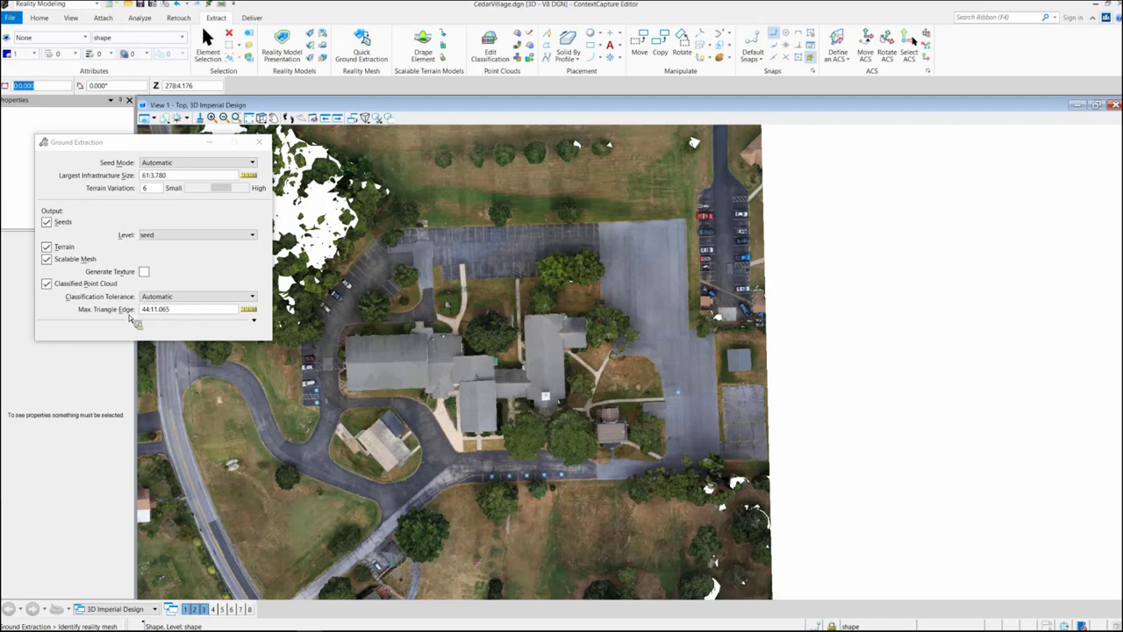
- Measure Max. Triangle Edge between two lawn points, setting it to 39:9.886
left_click(180, 313)
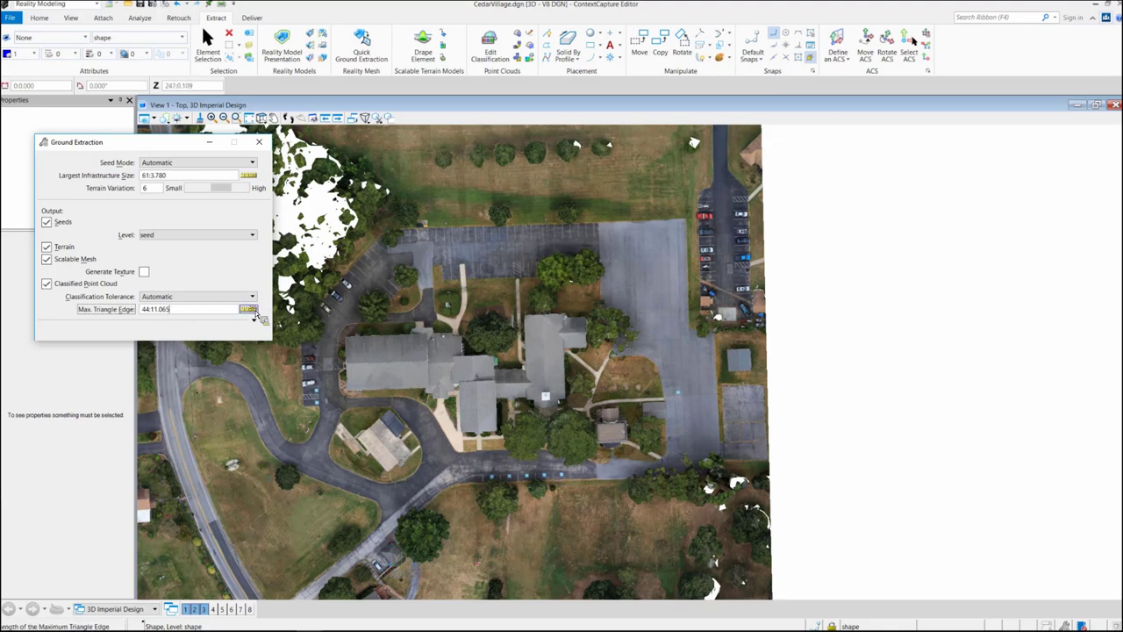
left_click(211, 412)
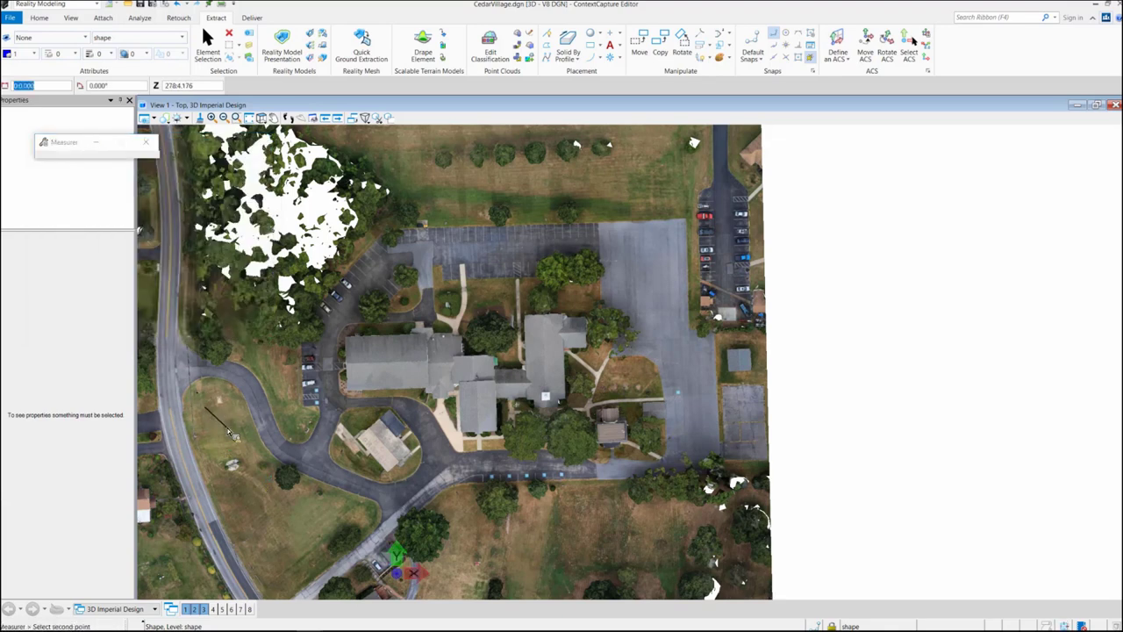
left_click(235, 440)
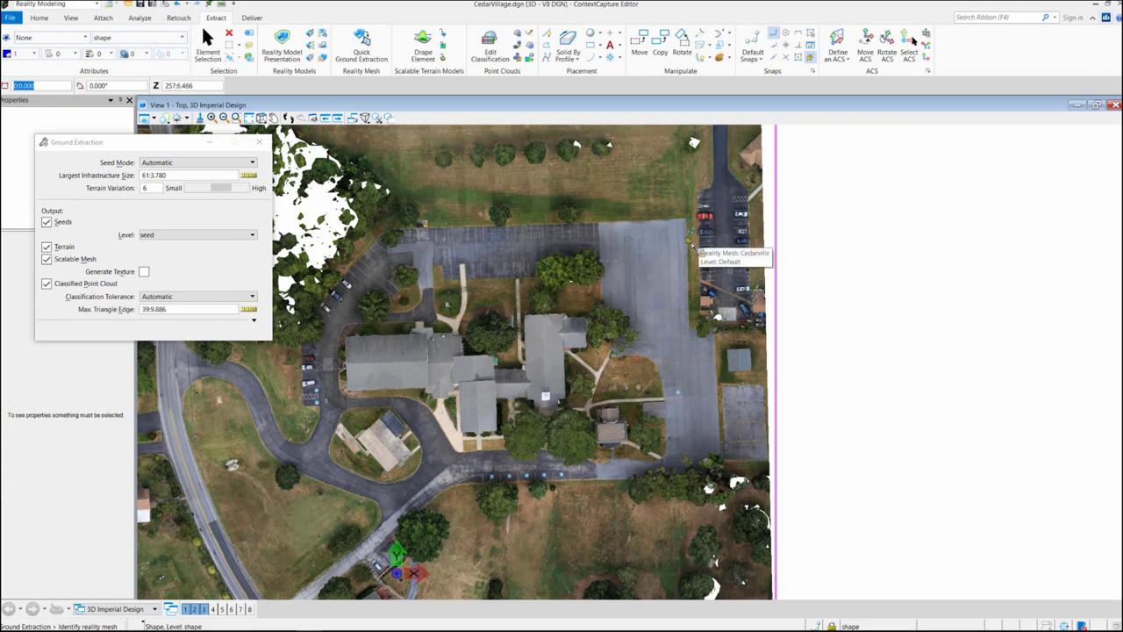
- In Ground Extraction, keep seeds on level seed, enable Scalable Mesh and disable Classified Point Cloud
left_click(674, 289)
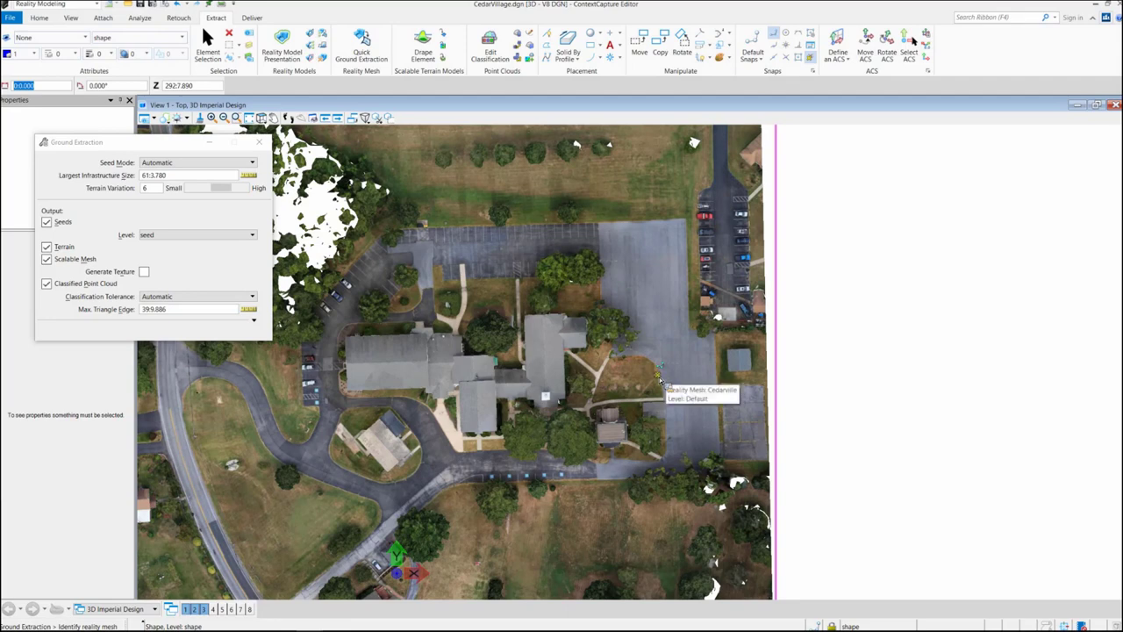
left_click(251, 235)
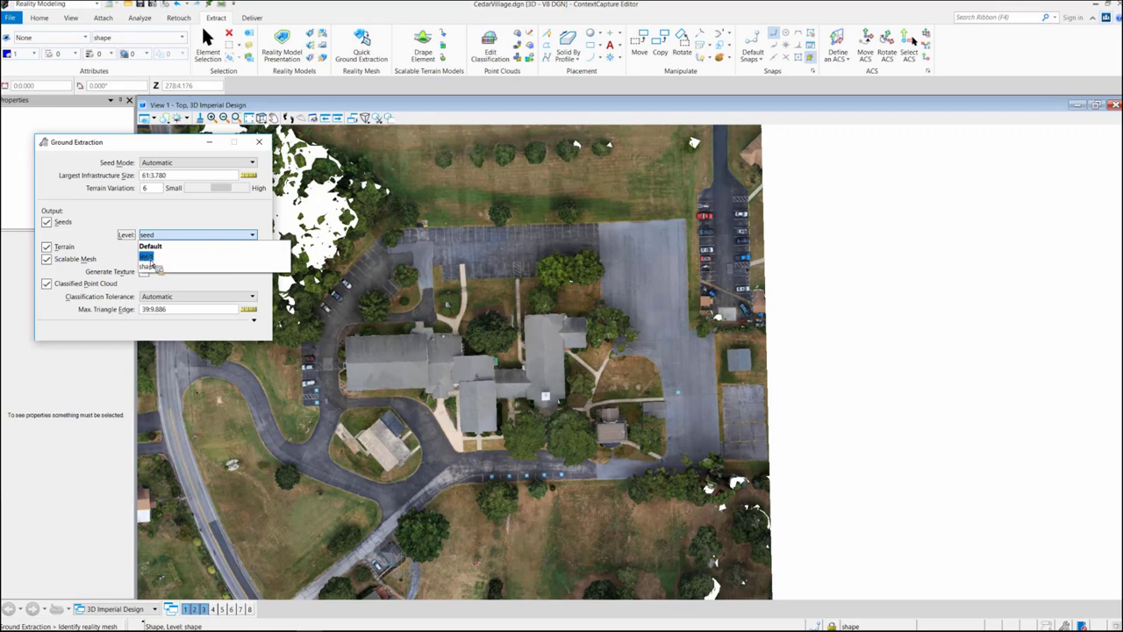
left_click(153, 257)
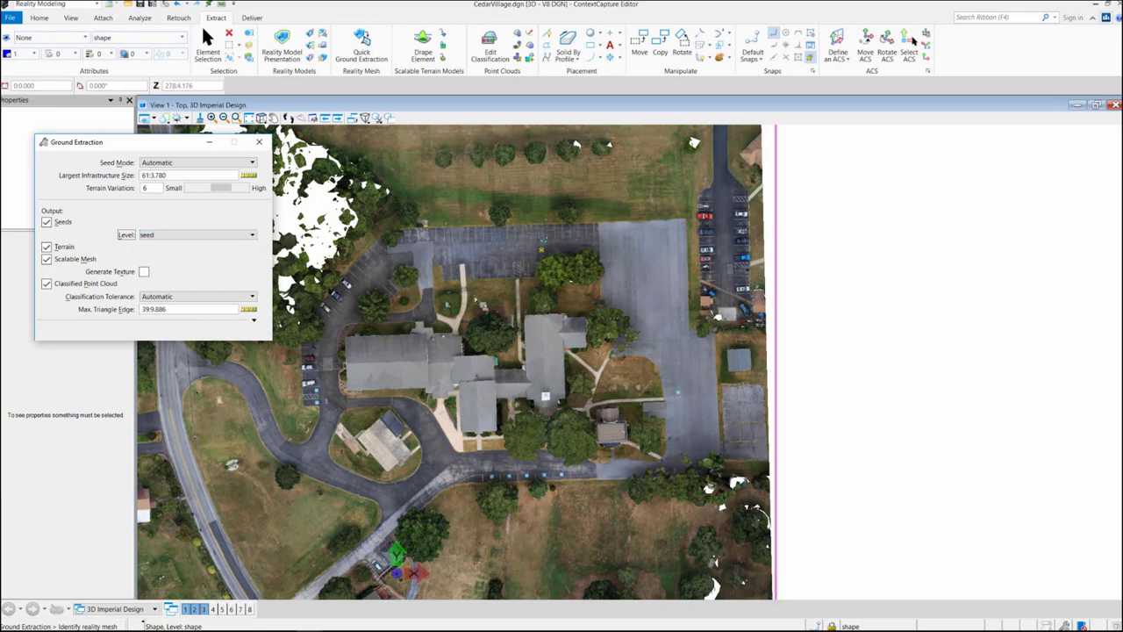
left_click(45, 259)
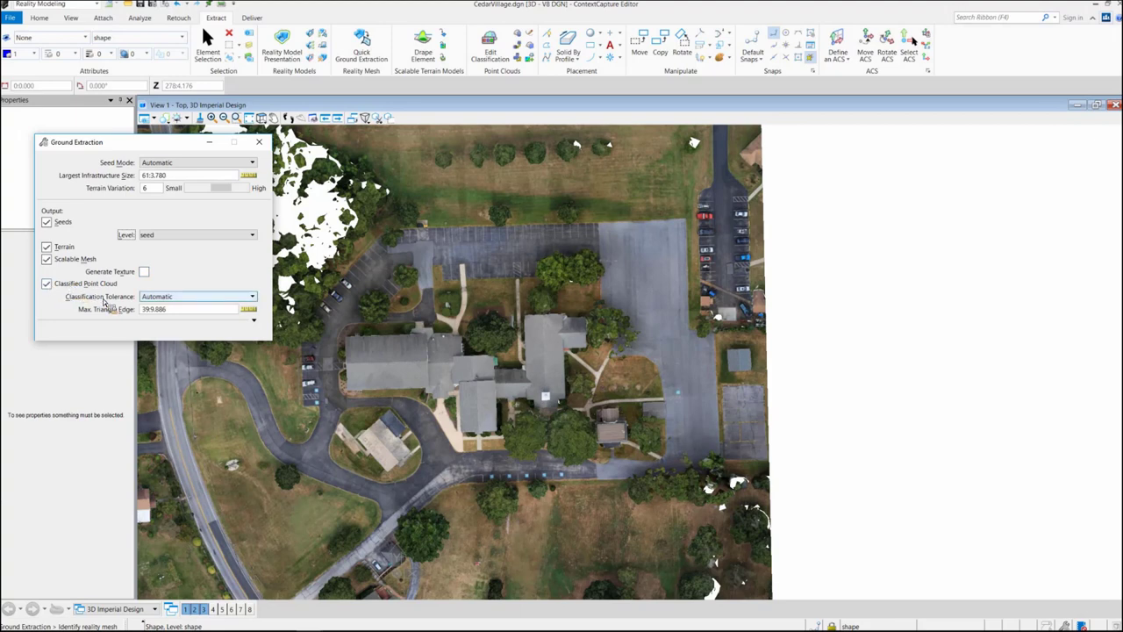
left_click(47, 285)
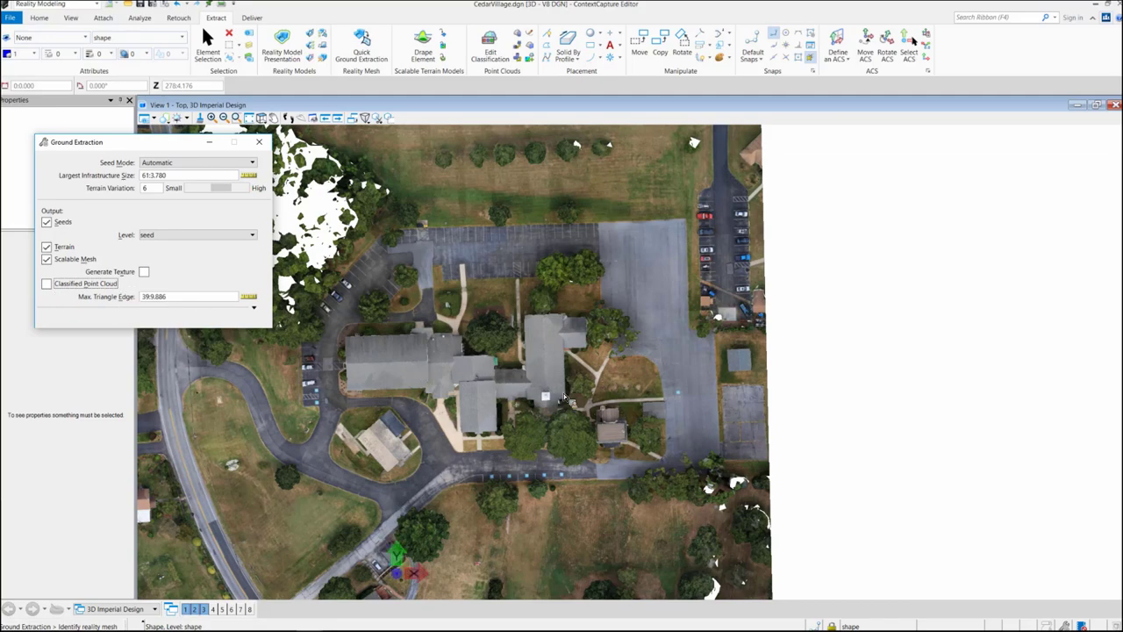
- Zoom out, identify the Cedarville reality mesh and accept it to start ground extraction
scroll(610, 411, "down", 2)
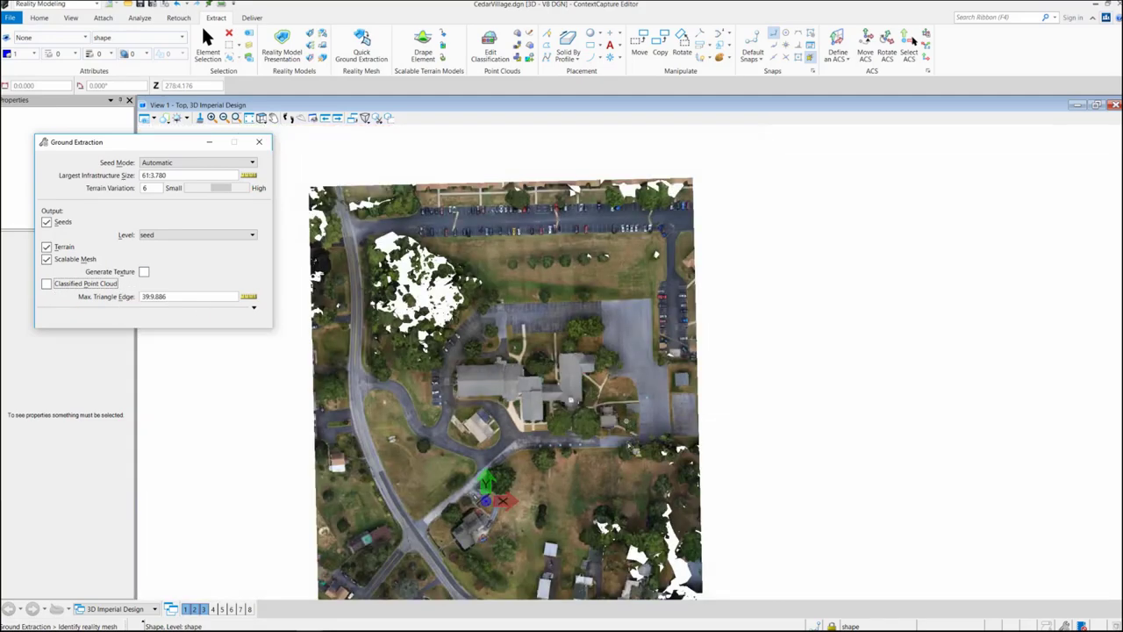
left_click(576, 418)
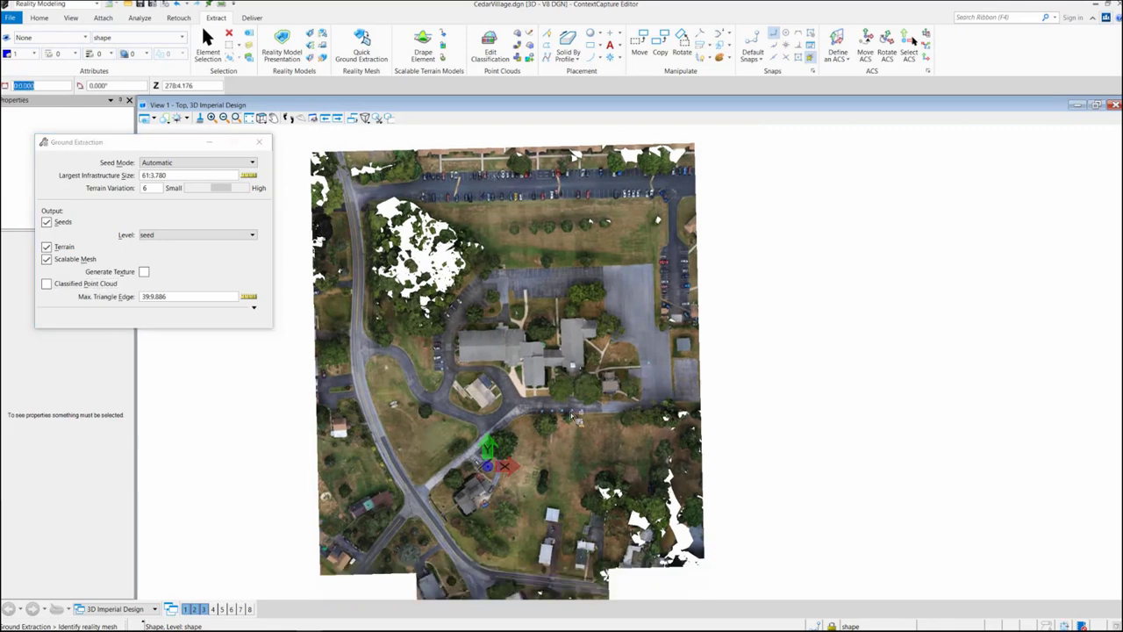
left_click(526, 430)
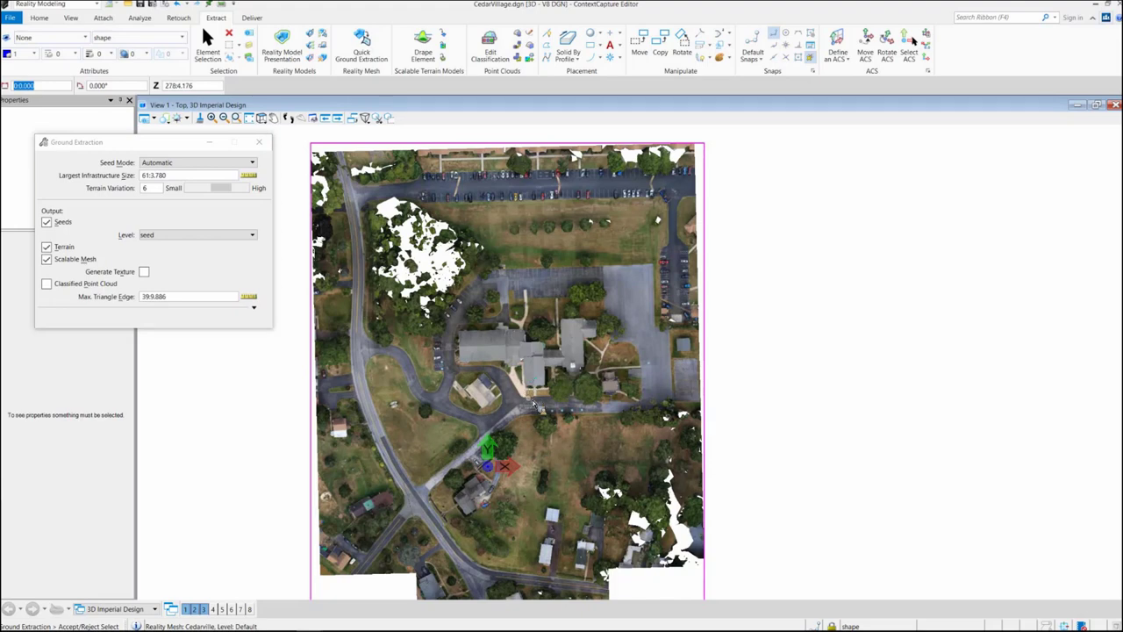
left_click(813, 432)
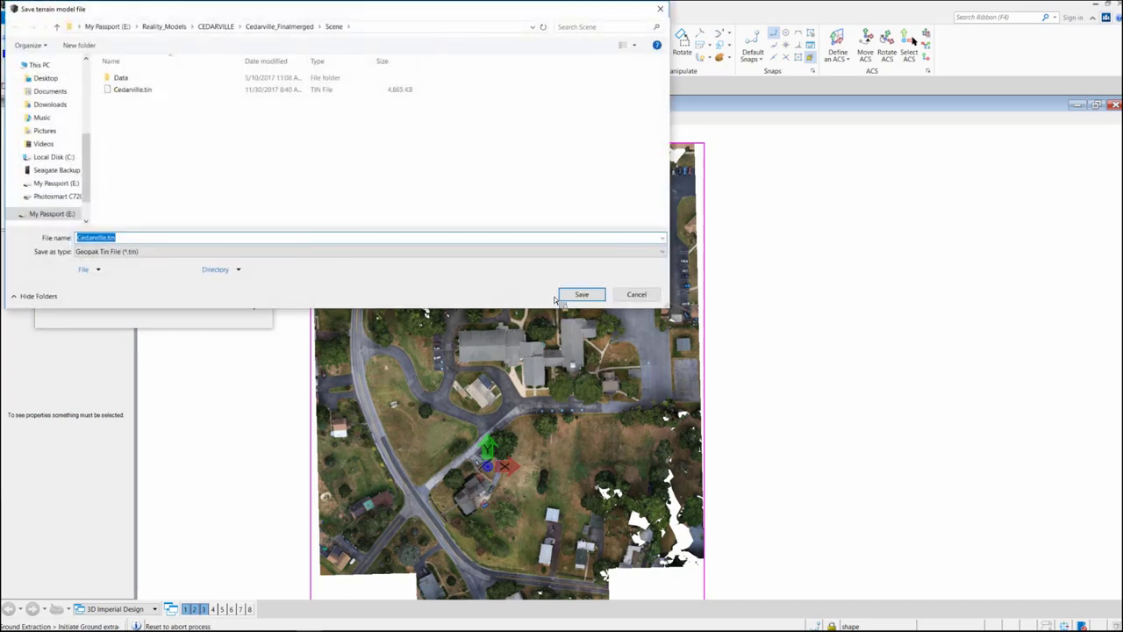
- Save the .tin, .stm and .3sm outputs as Demo files and let extraction run
type("Demo")
key("Tab")
left_click(582, 295)
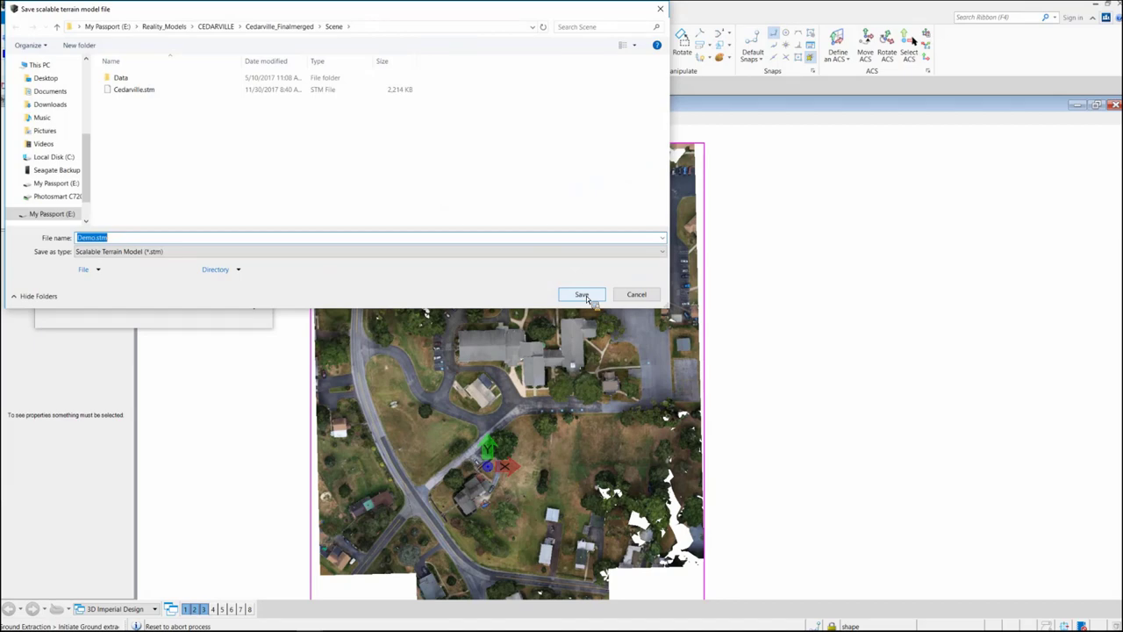
left_click(582, 295)
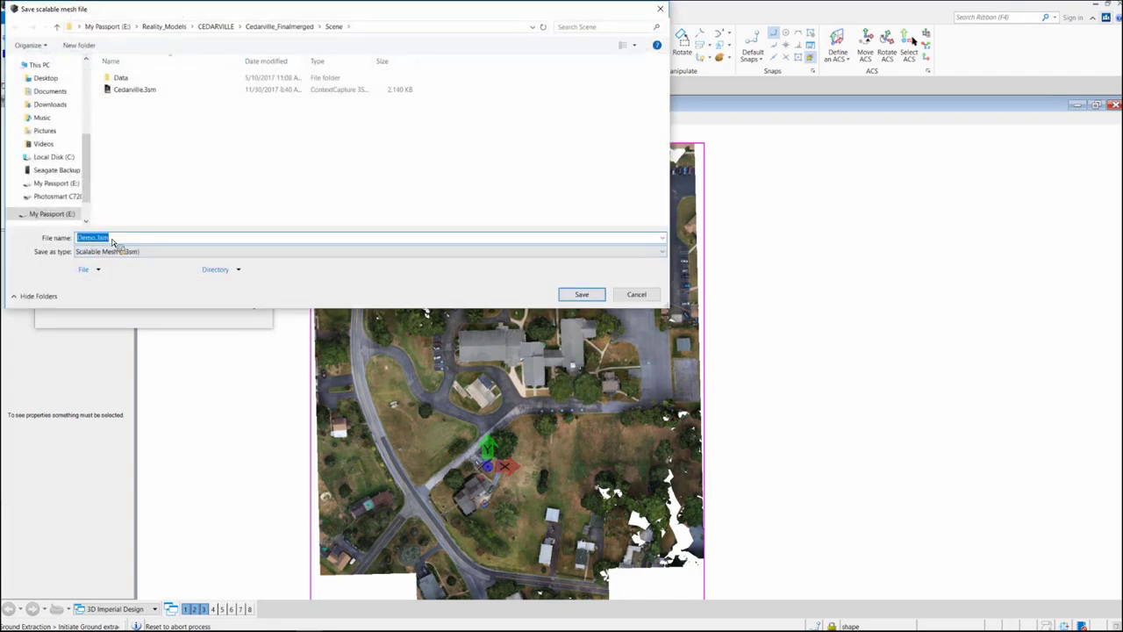
left_click(602, 296)
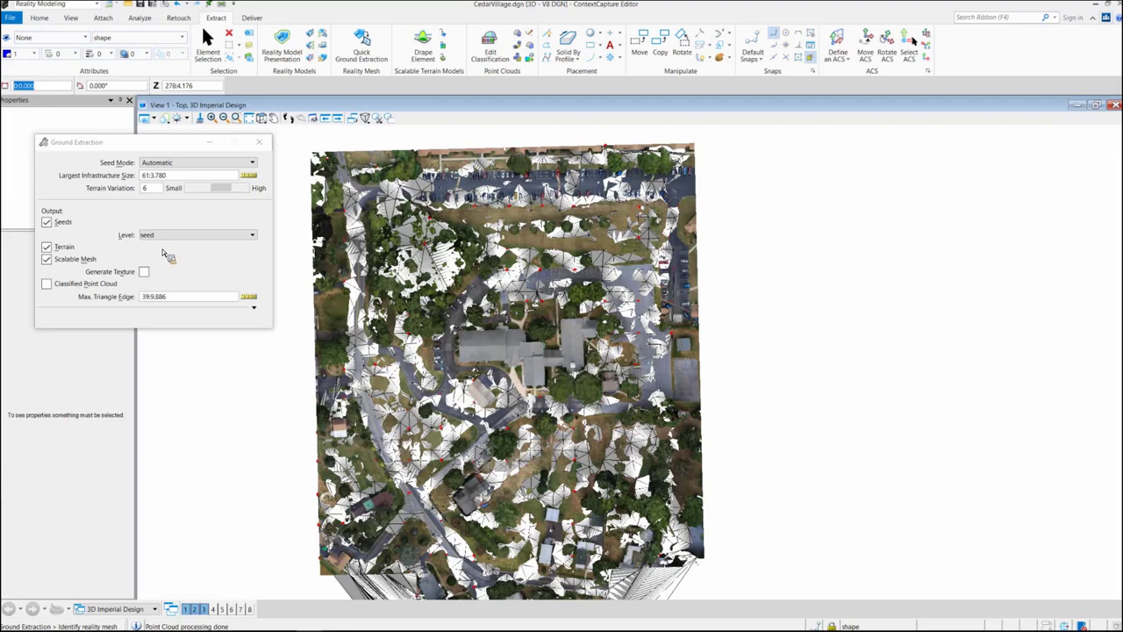
- Switch to dynamic Rotate View and tilt to a close-up of the terrain triangulation
left_click(262, 118)
left_click(268, 122)
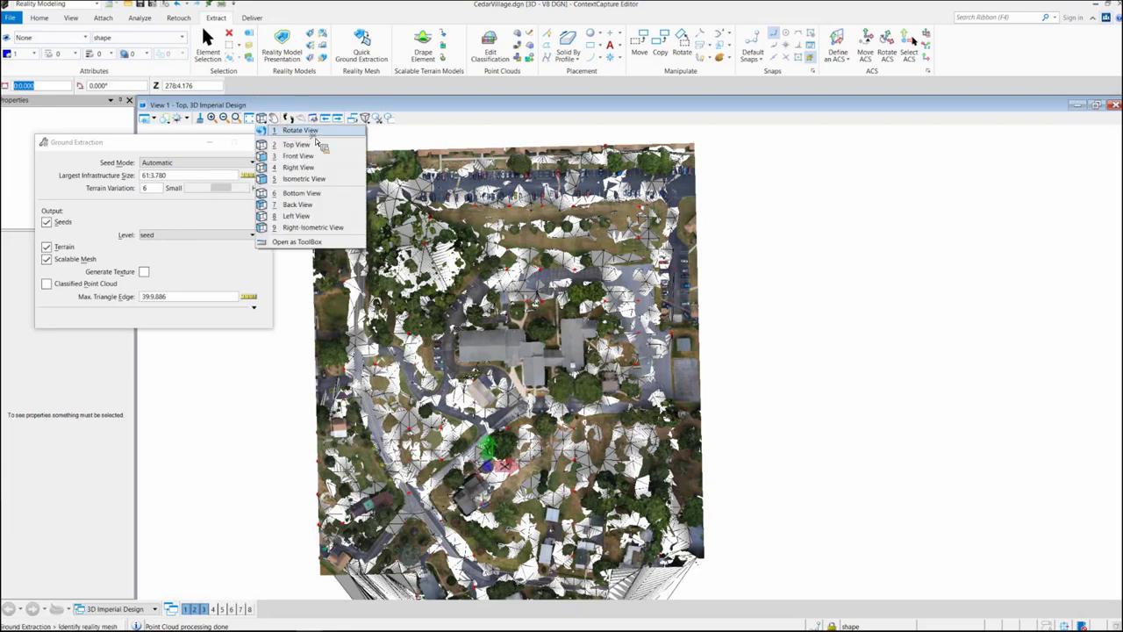
left_click(316, 130)
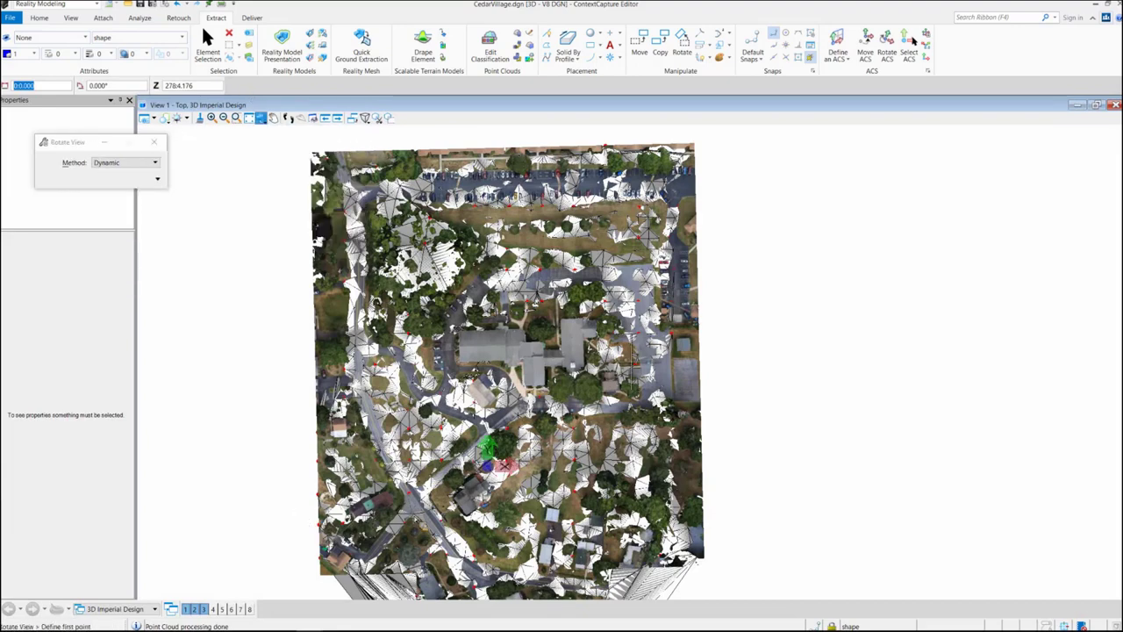
left_click(632, 360)
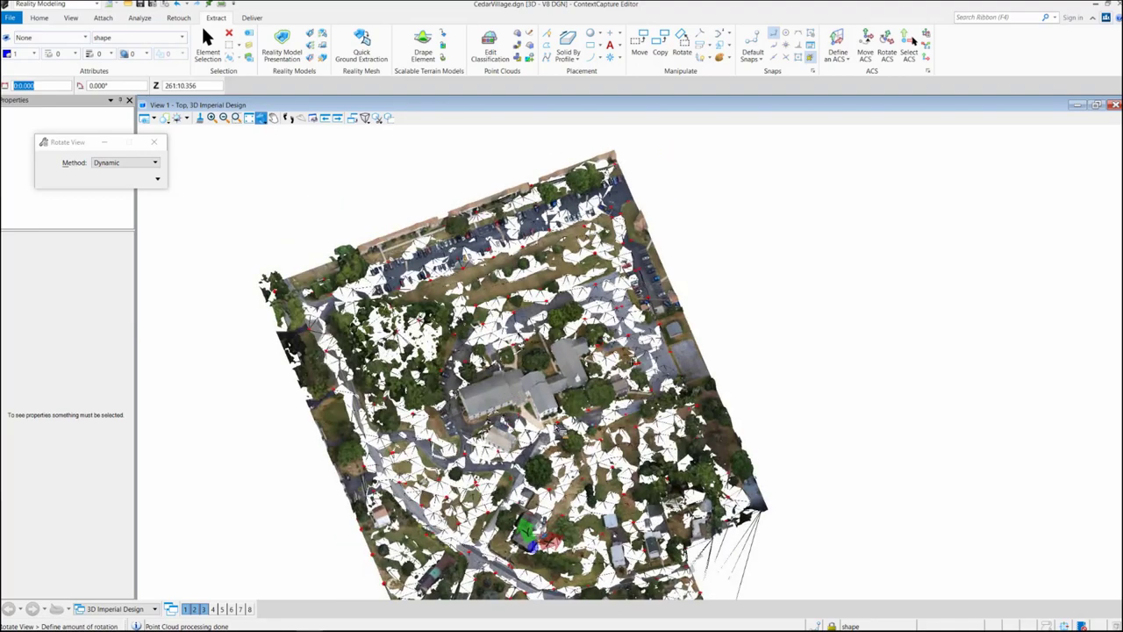
left_click(560, 430)
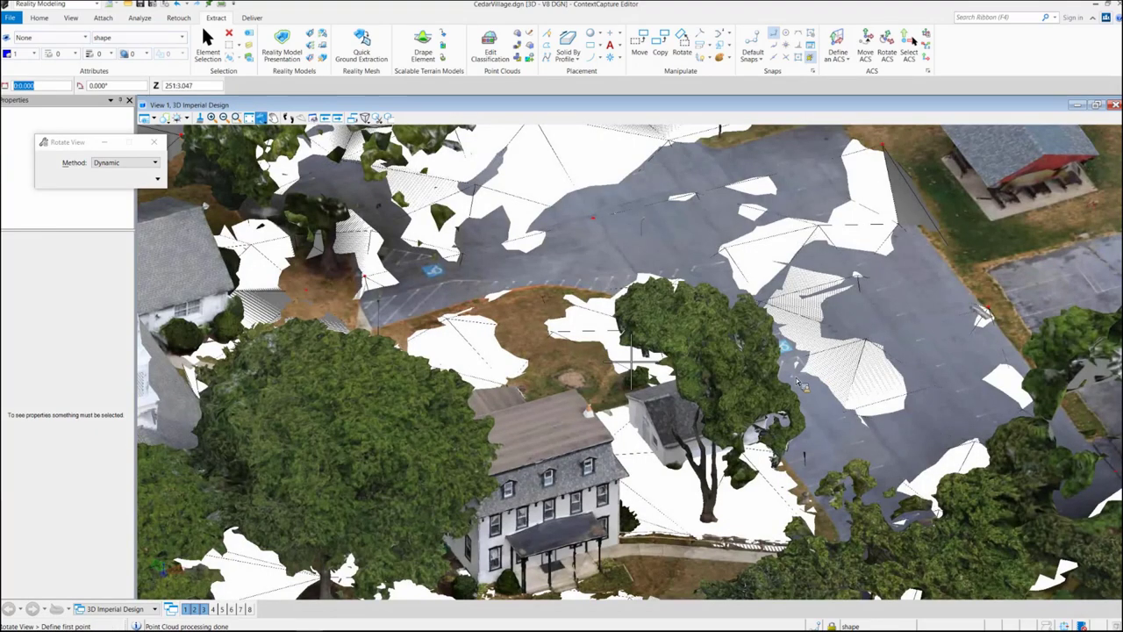
middle_click_drag(723, 460, 675, 361)
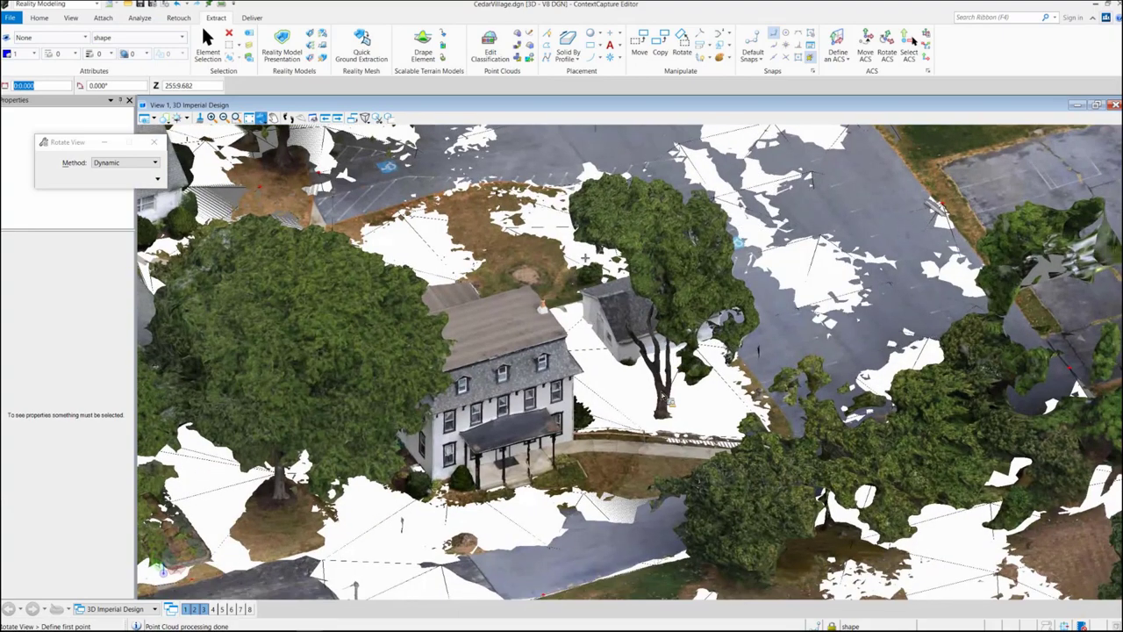
scroll(584, 257, "down", 2)
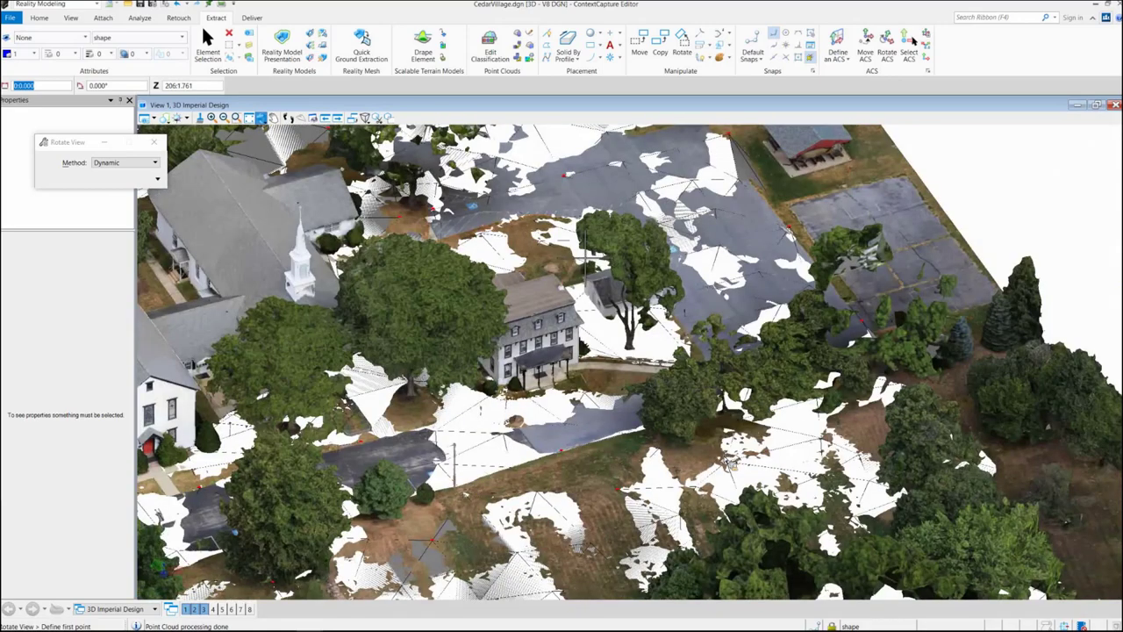
- Orbit the mesh around the village houses, finishing on a top-down overview of the church site
left_click(503, 535)
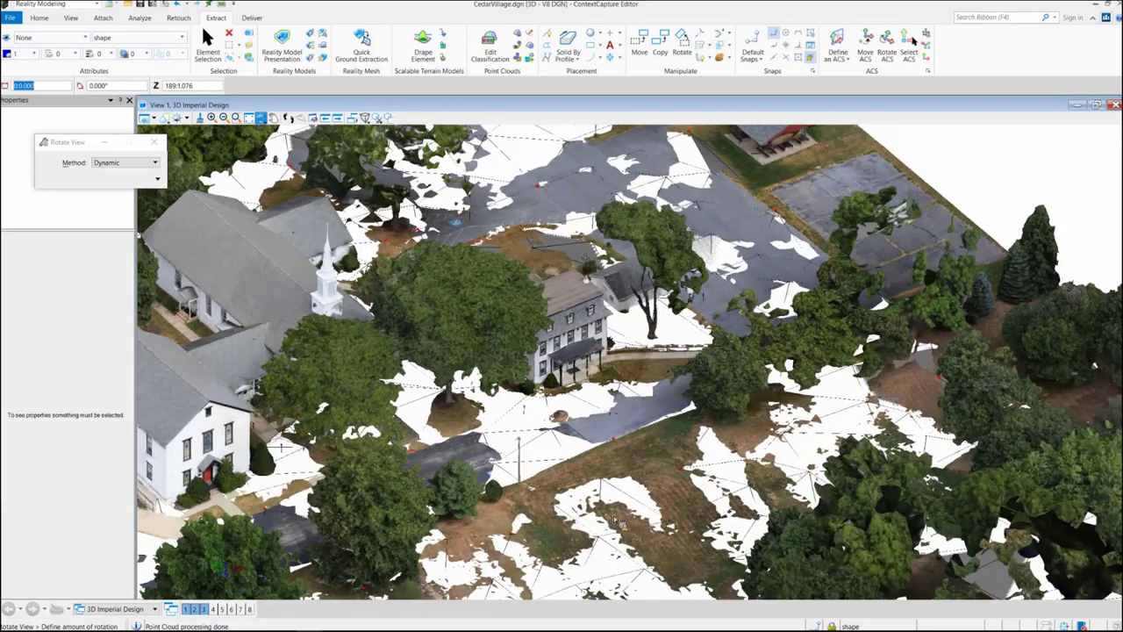
left_click(657, 498)
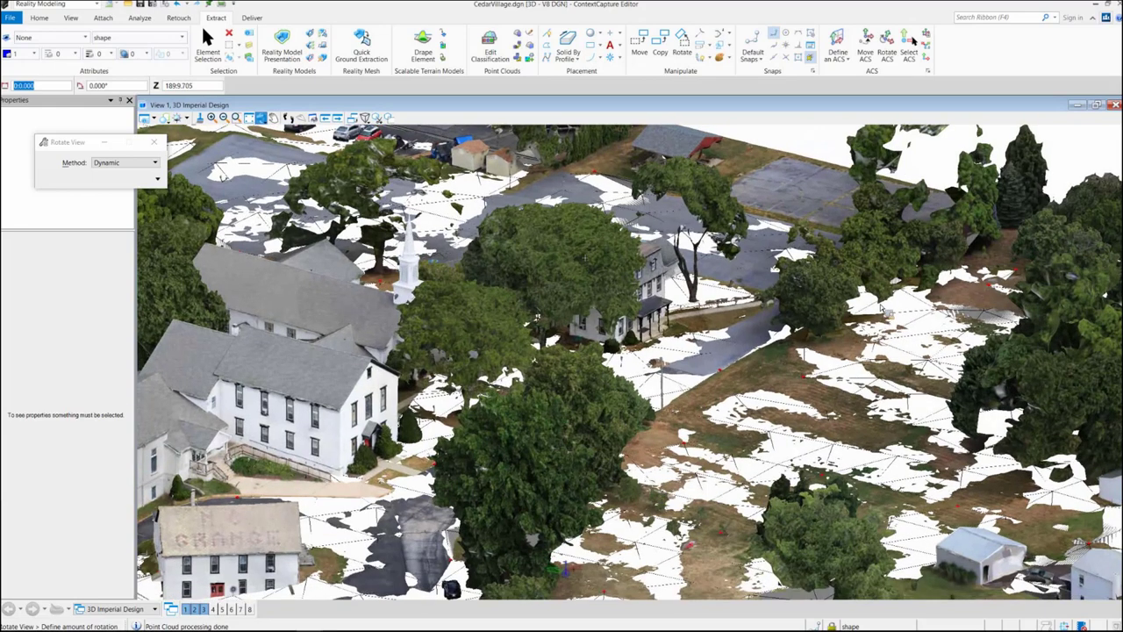
left_click(829, 293)
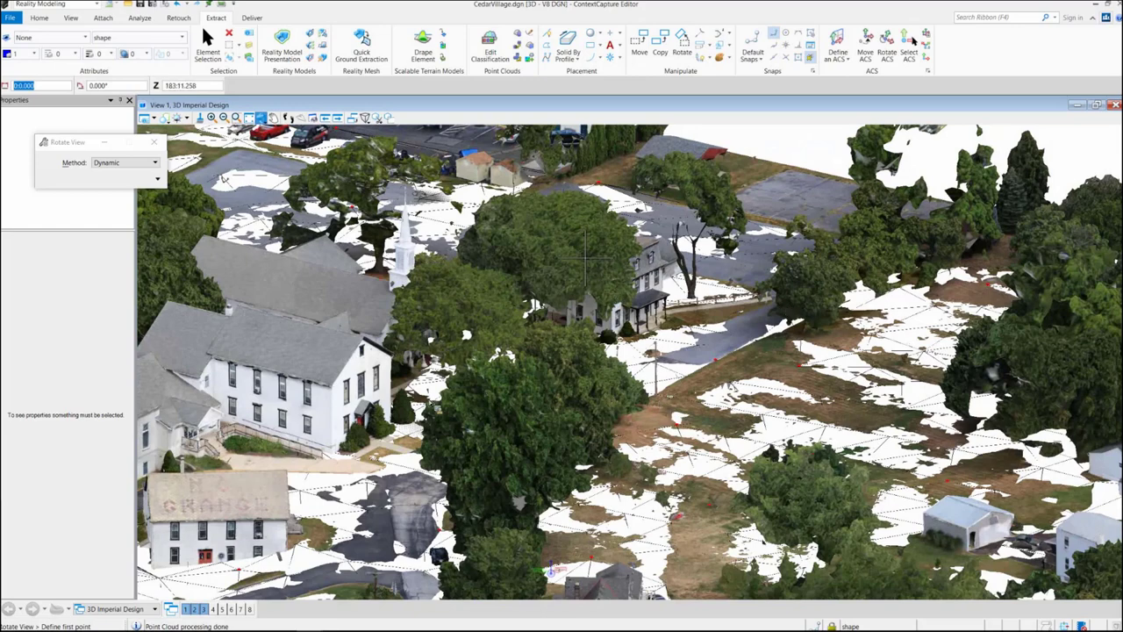
left_click(384, 513)
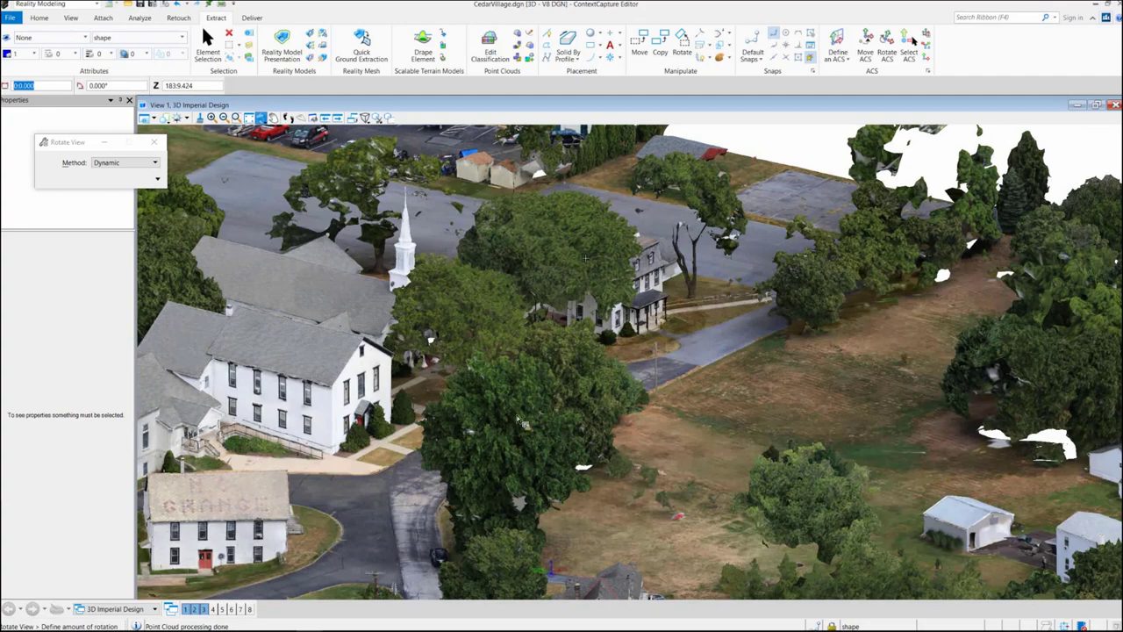
left_click(605, 317)
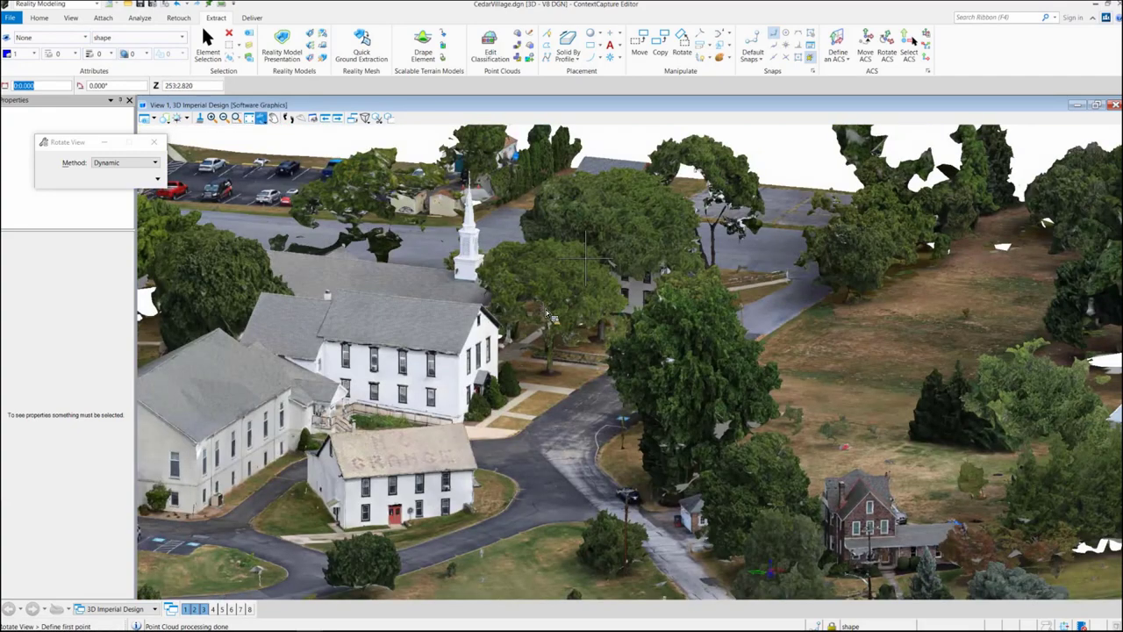
left_click(544, 399)
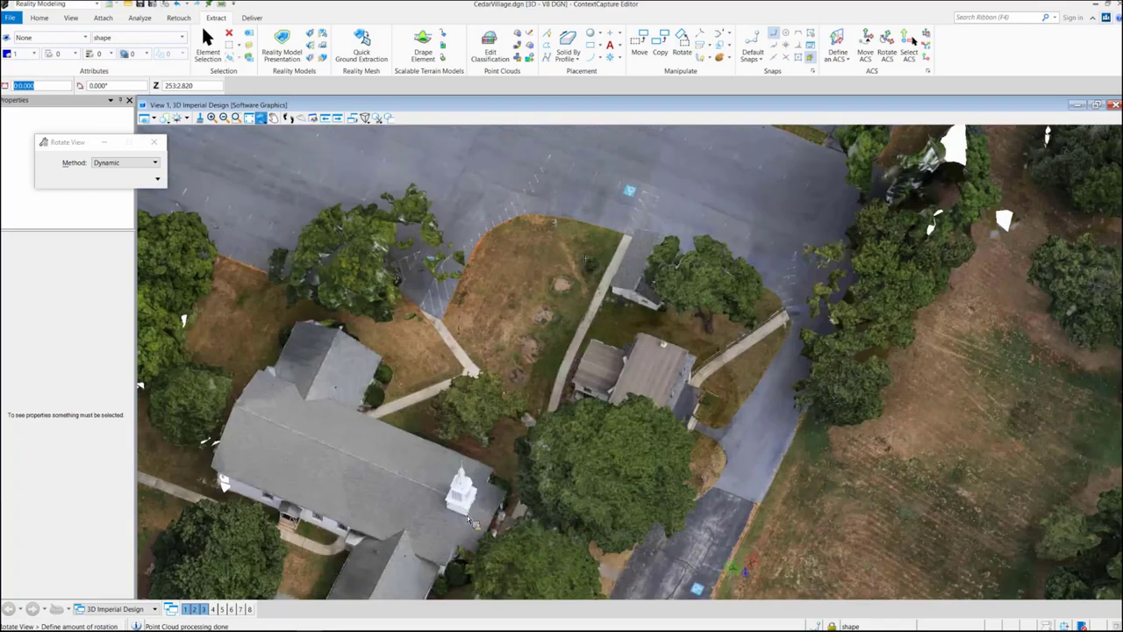
left_click(467, 526)
scroll(463, 532, "down", 5)
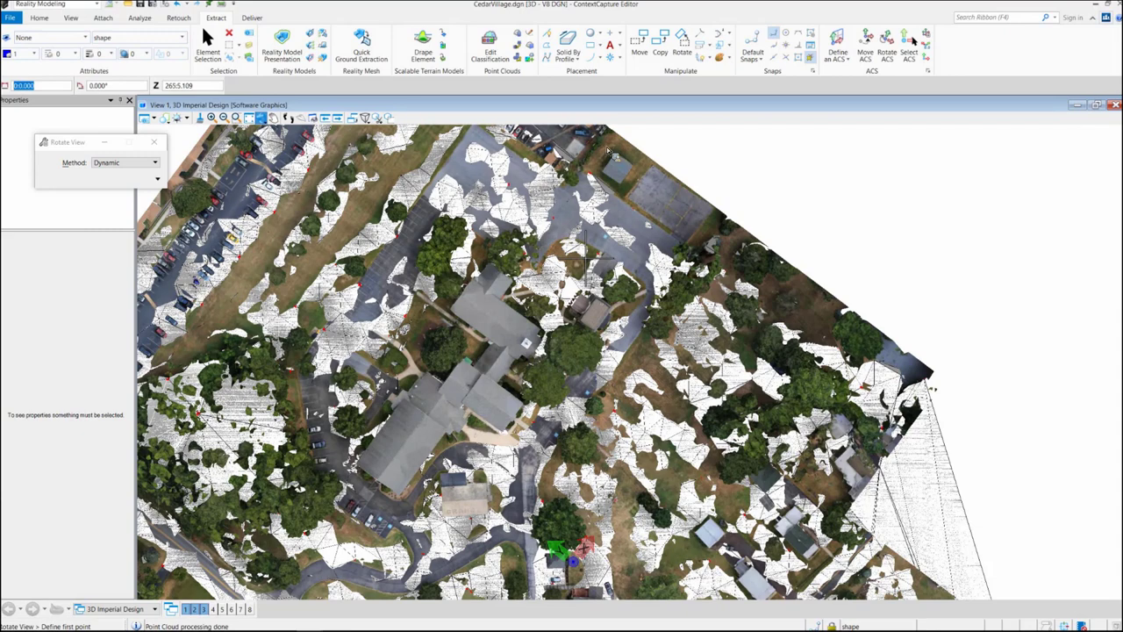
scroll(654, 262, "up", 2)
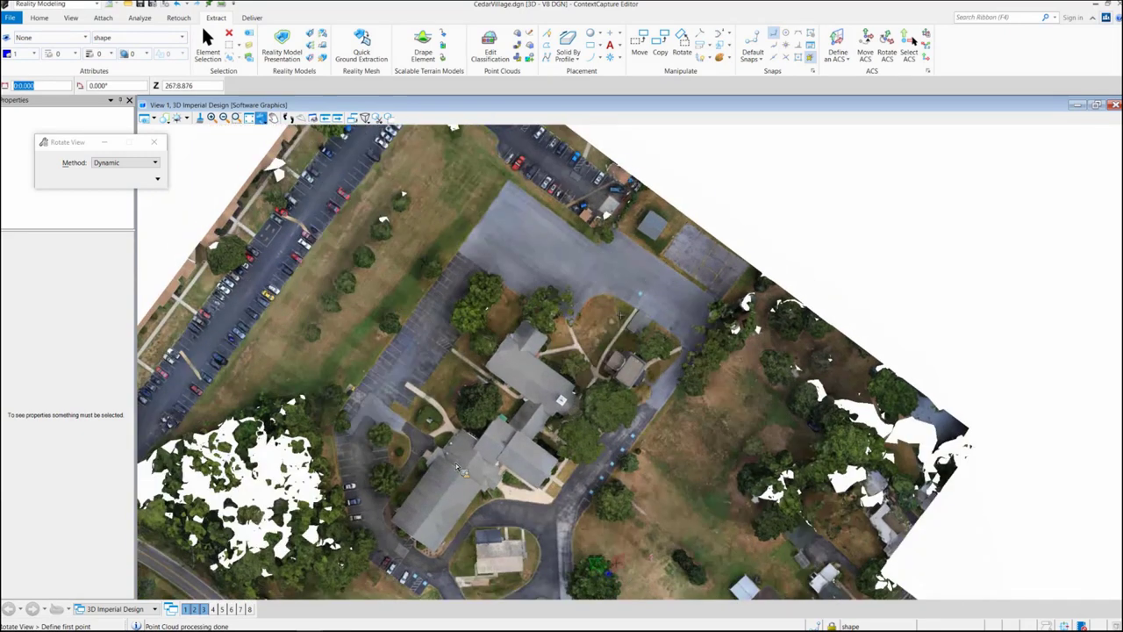
- Tilt the mesh to a side elevation exposing the terrain spikes, then activate Element Selection
left_click(630, 323)
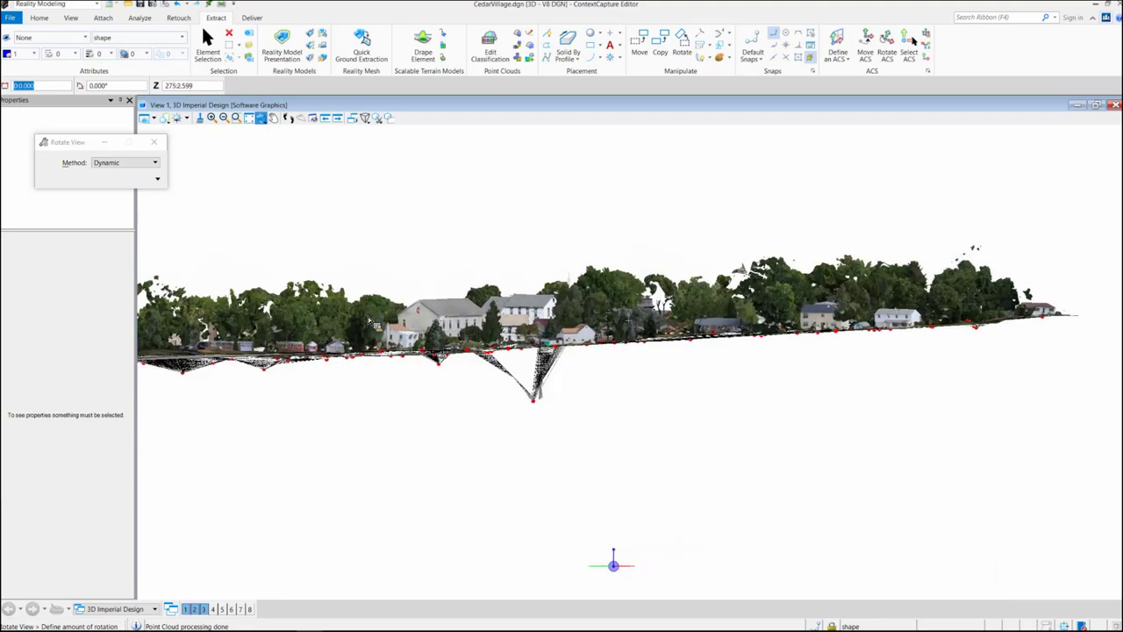
left_click(524, 409)
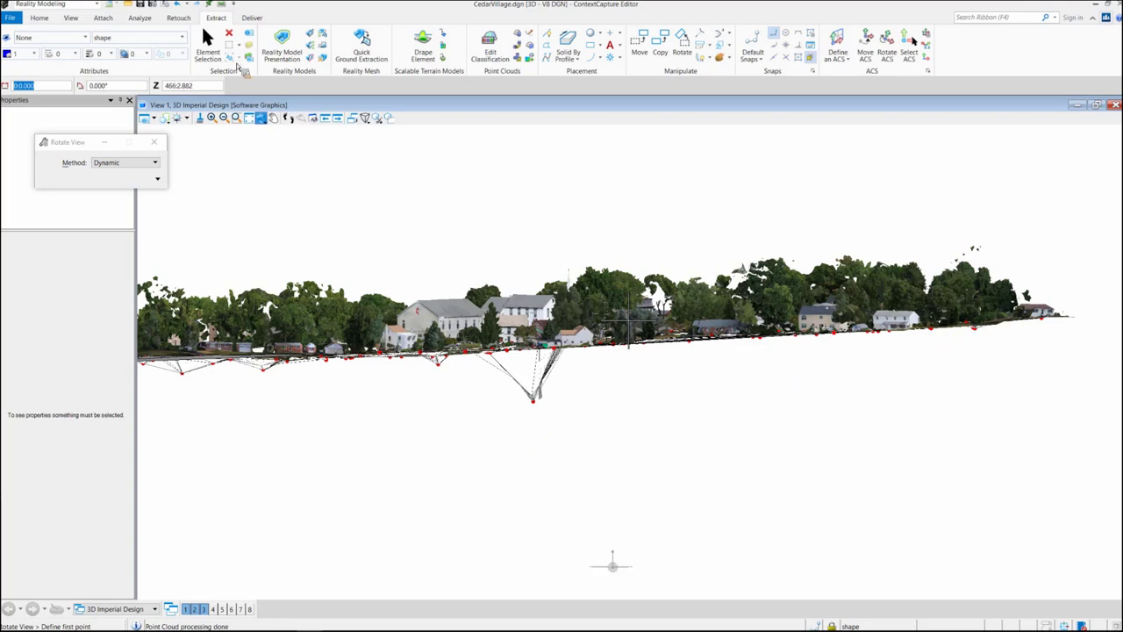
left_click(207, 40)
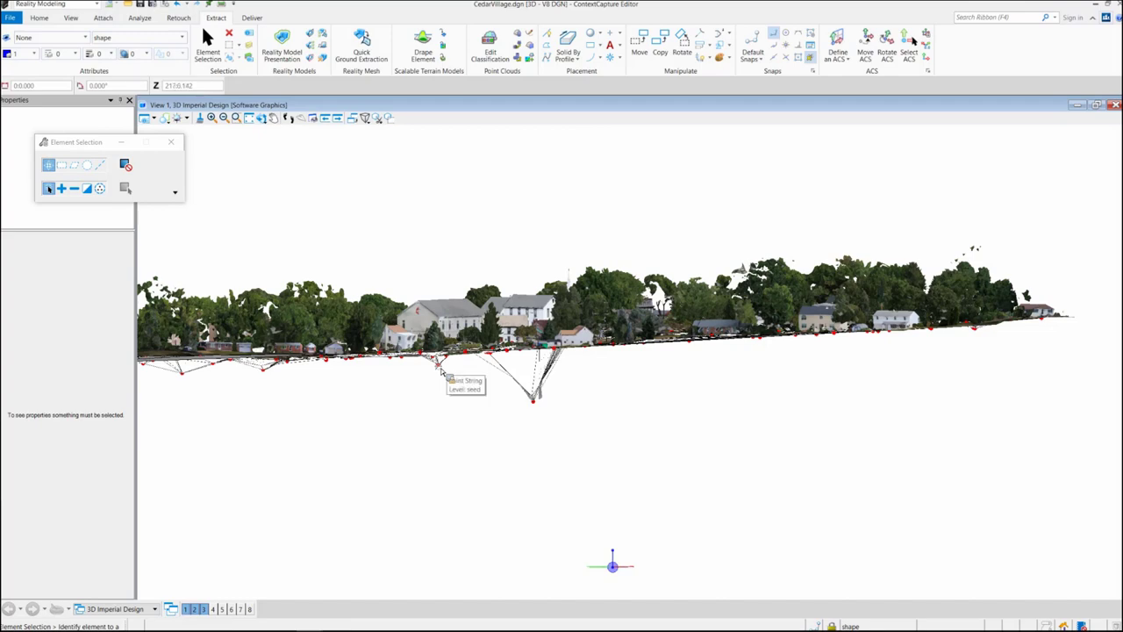
- Confirm the downward spike is a point string on level seed, zoom around it, and pick dynamic Rotate View
left_click(441, 373)
left_click(602, 444)
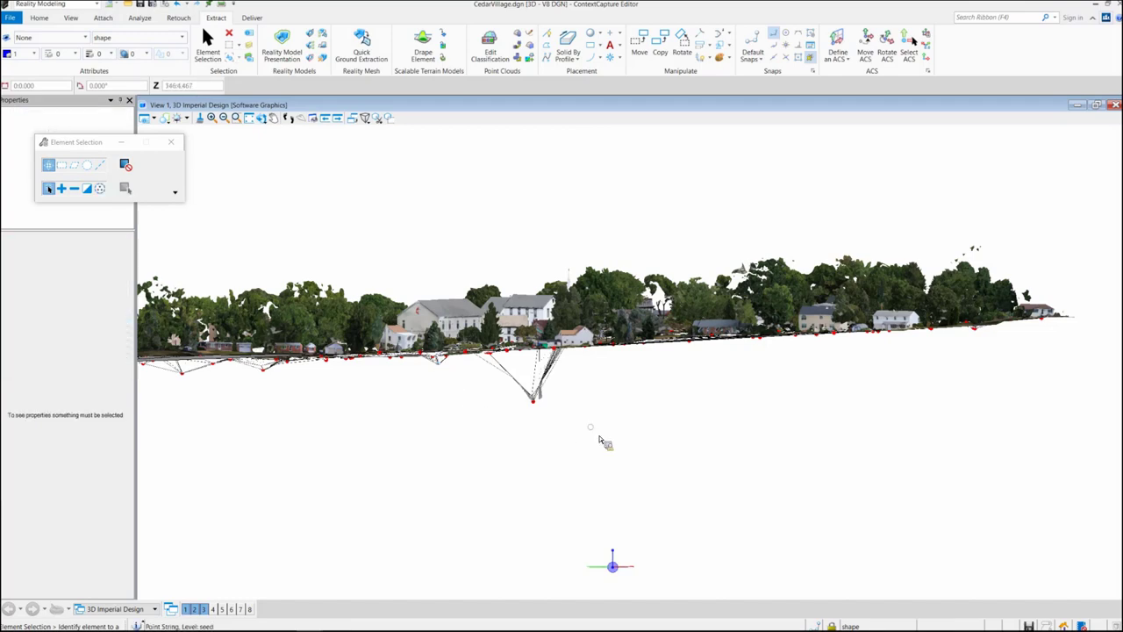
left_click(535, 406)
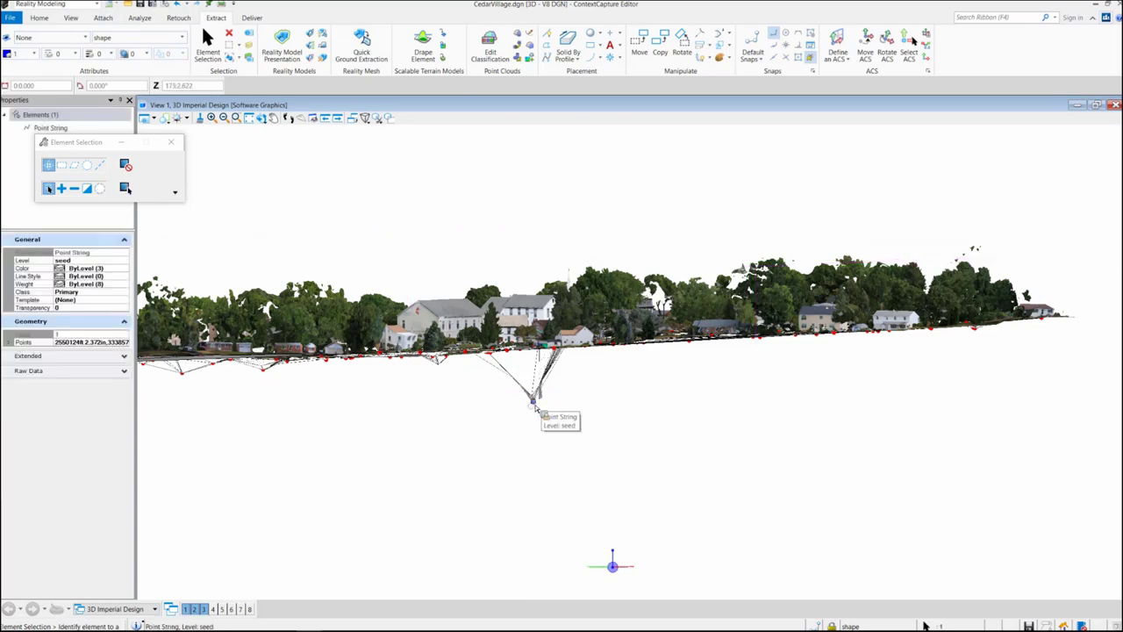
left_click(540, 412)
scroll(539, 413, "up", 3)
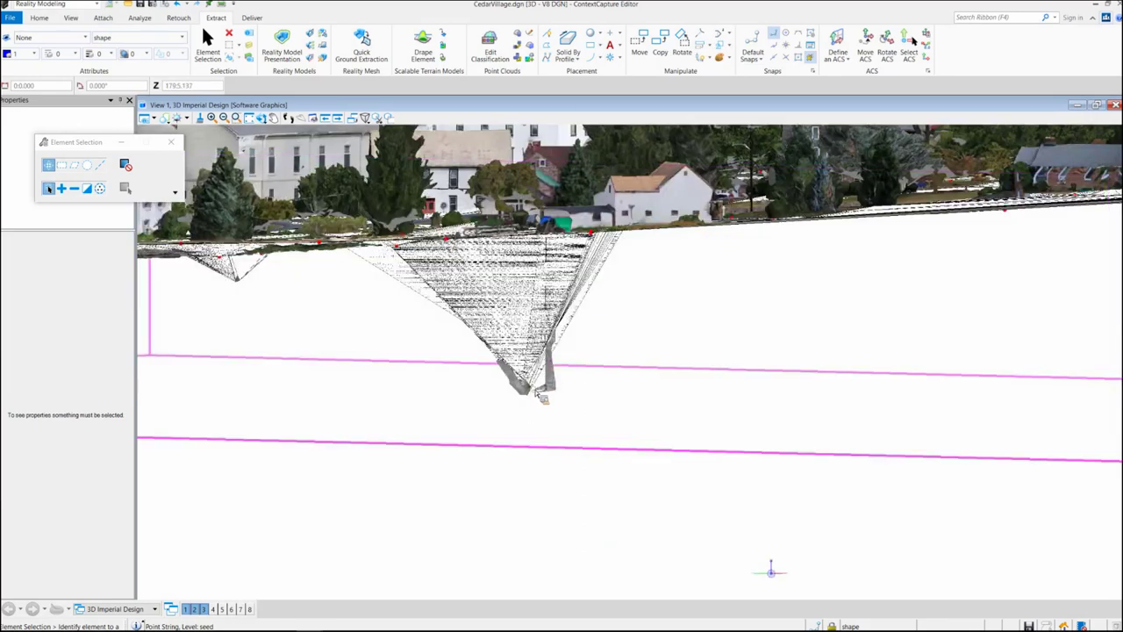
scroll(540, 396, "down", 2)
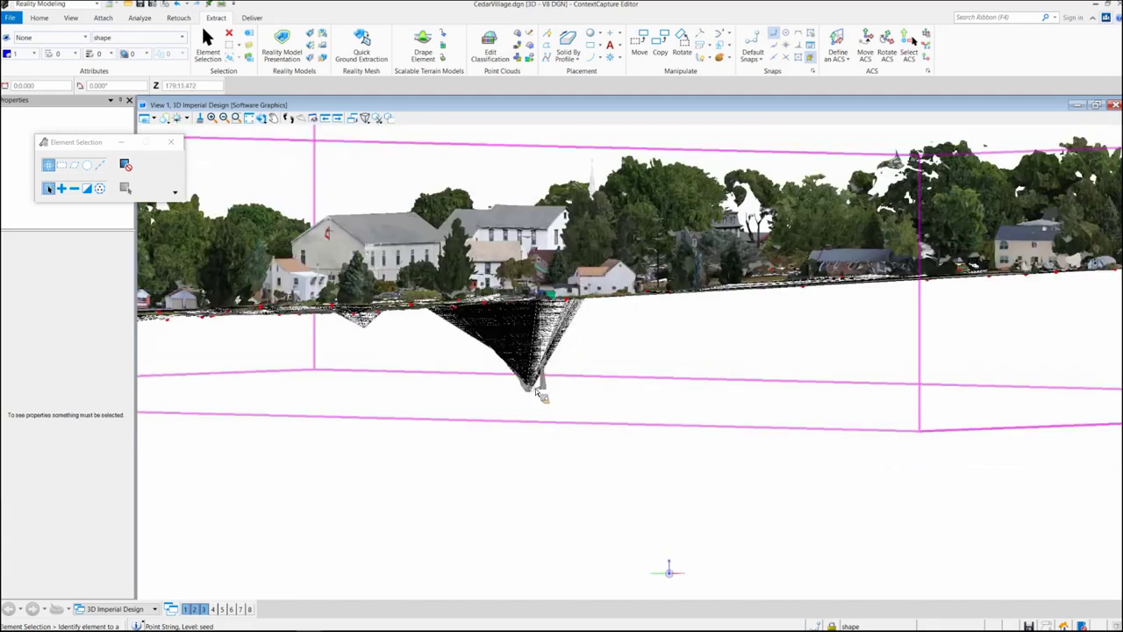
scroll(540, 397, "down", 2)
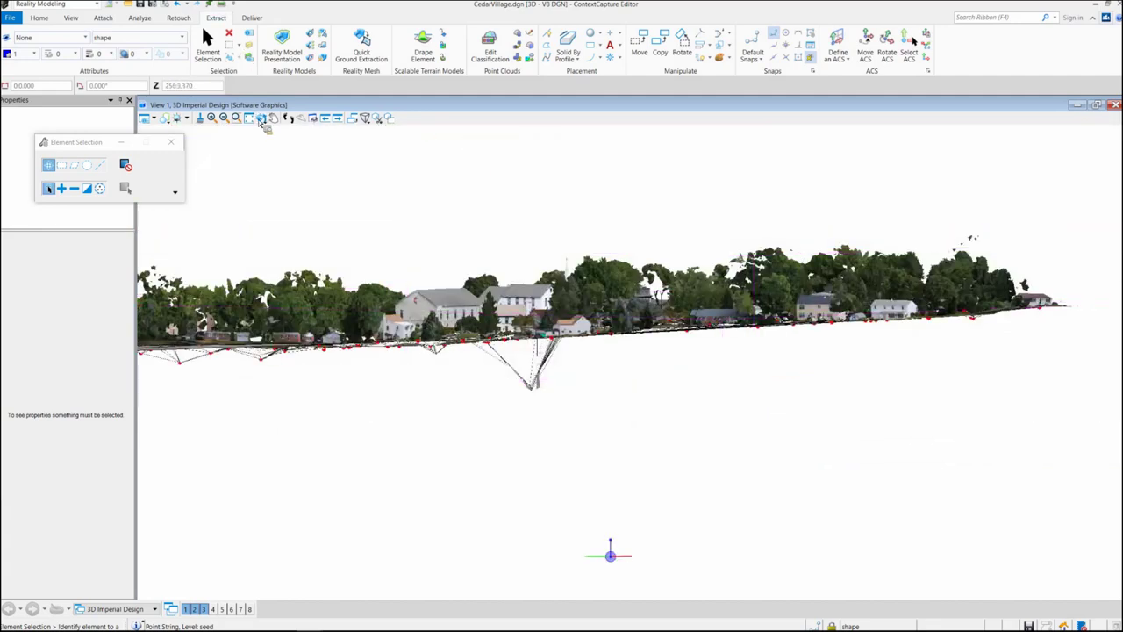
left_click(286, 118)
left_click(300, 131)
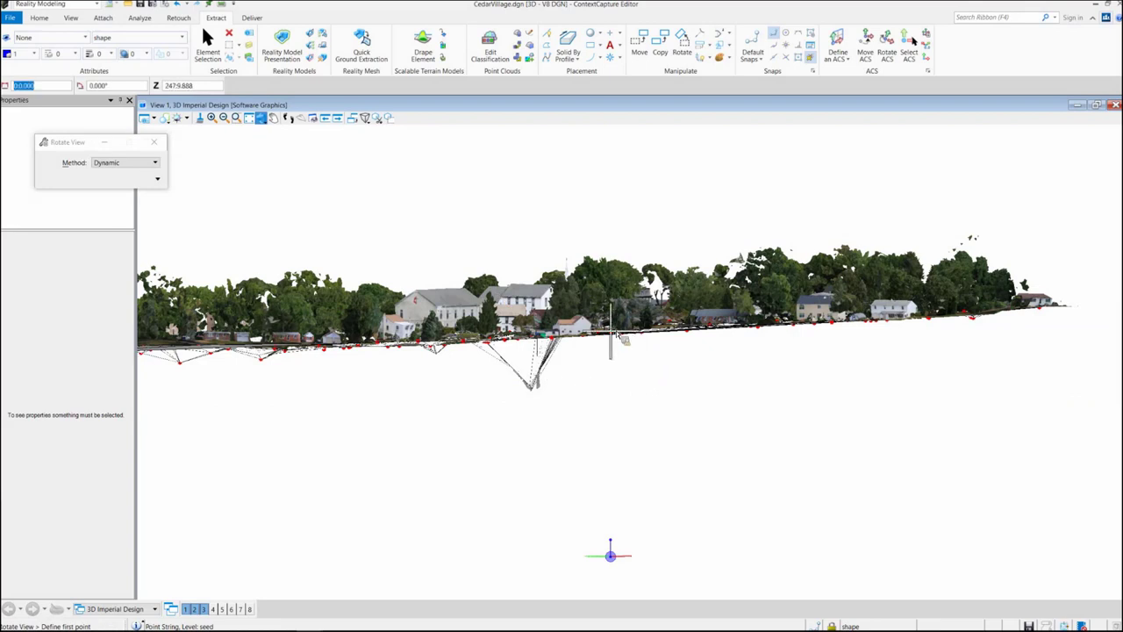
- Rotate to show the whole CedarVillage model and set View 1's display style to Wireframe
left_click(619, 337)
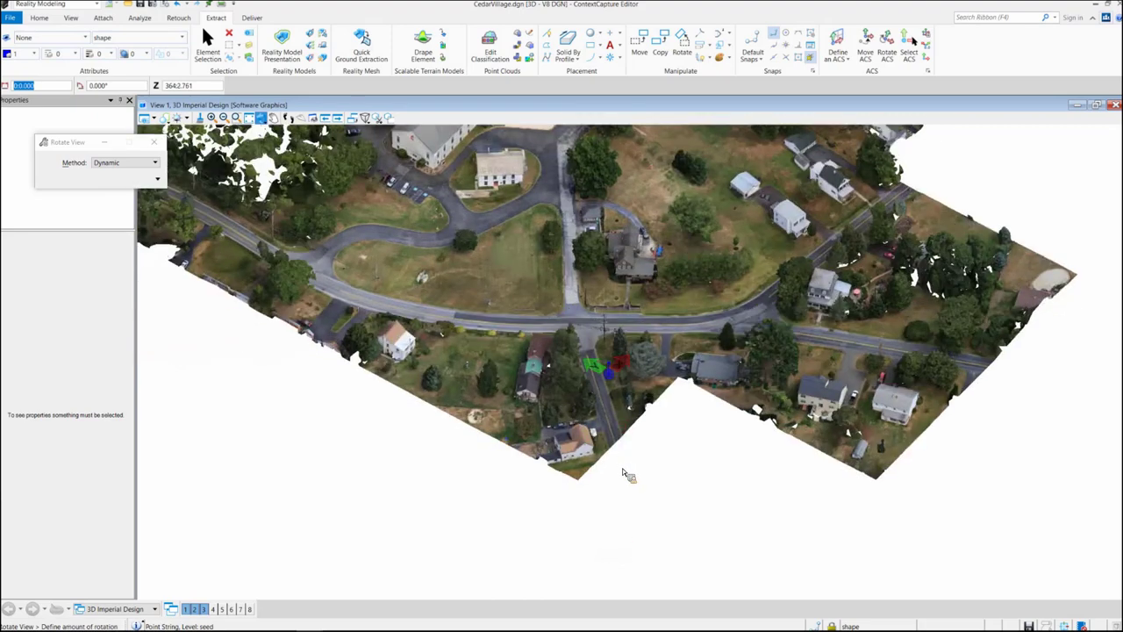
left_click(625, 466)
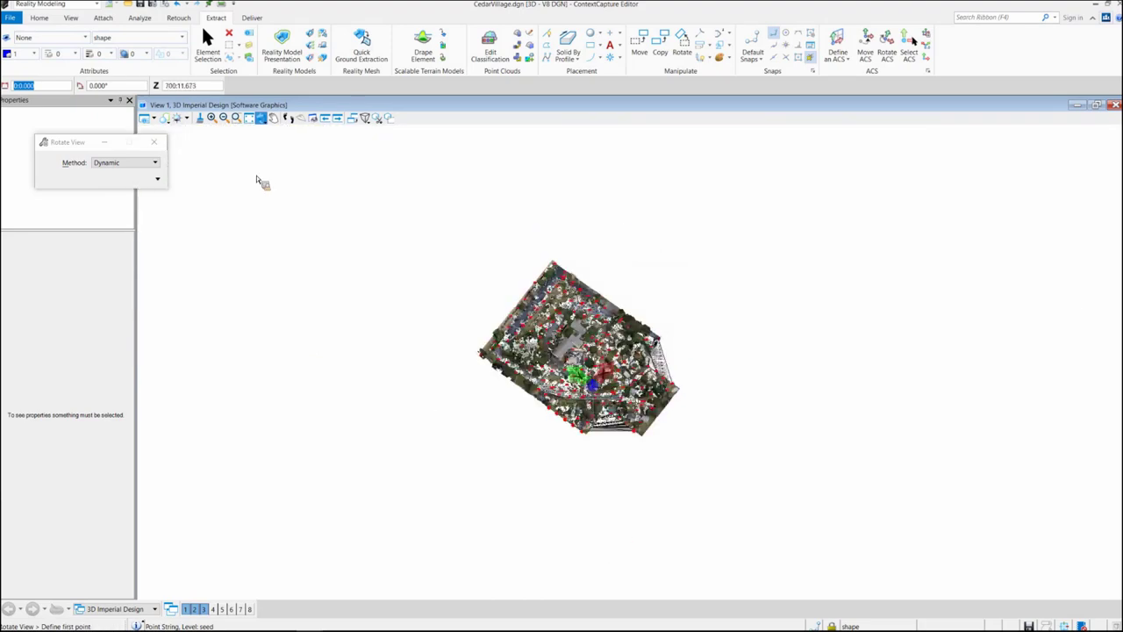
left_click(145, 117)
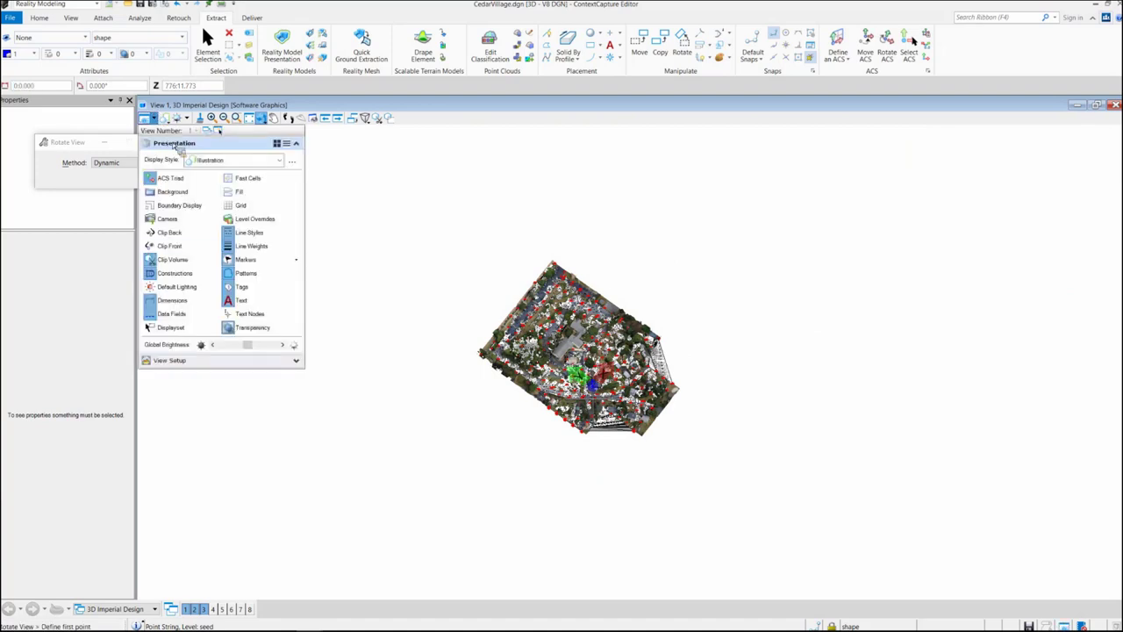
left_click(261, 163)
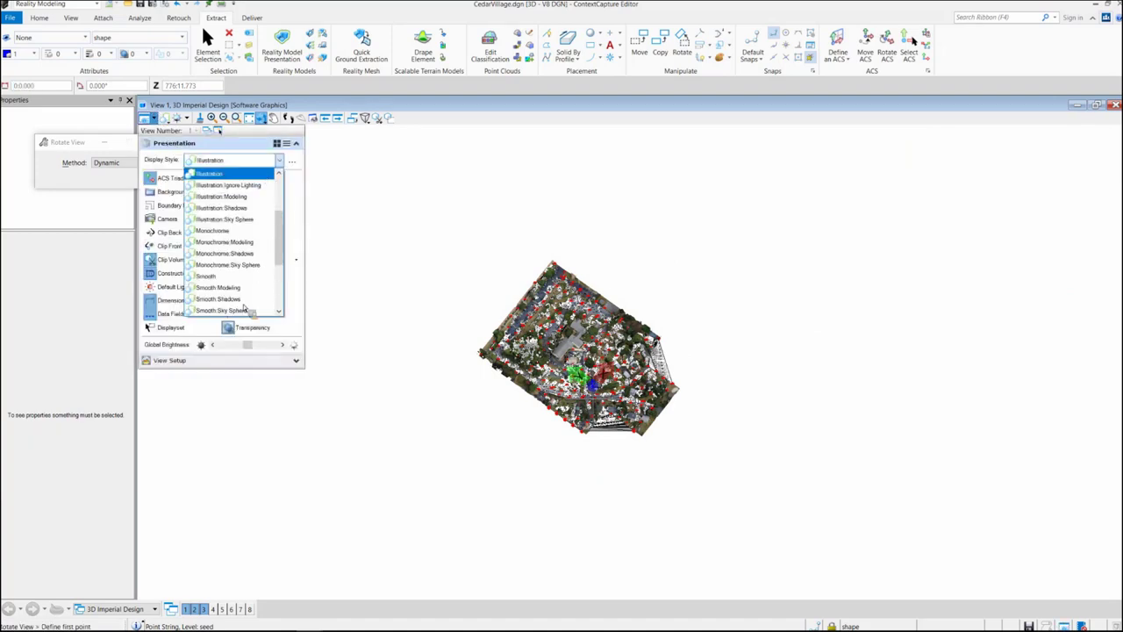
scroll(246, 309, "down", 3)
left_click(247, 310)
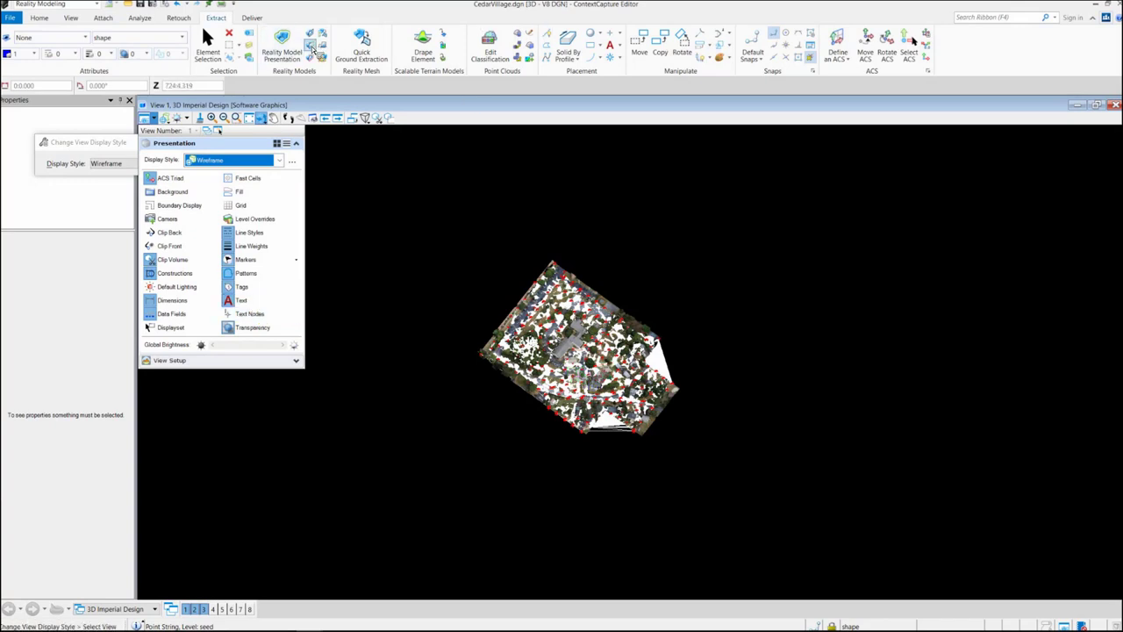
left_click(48, 19)
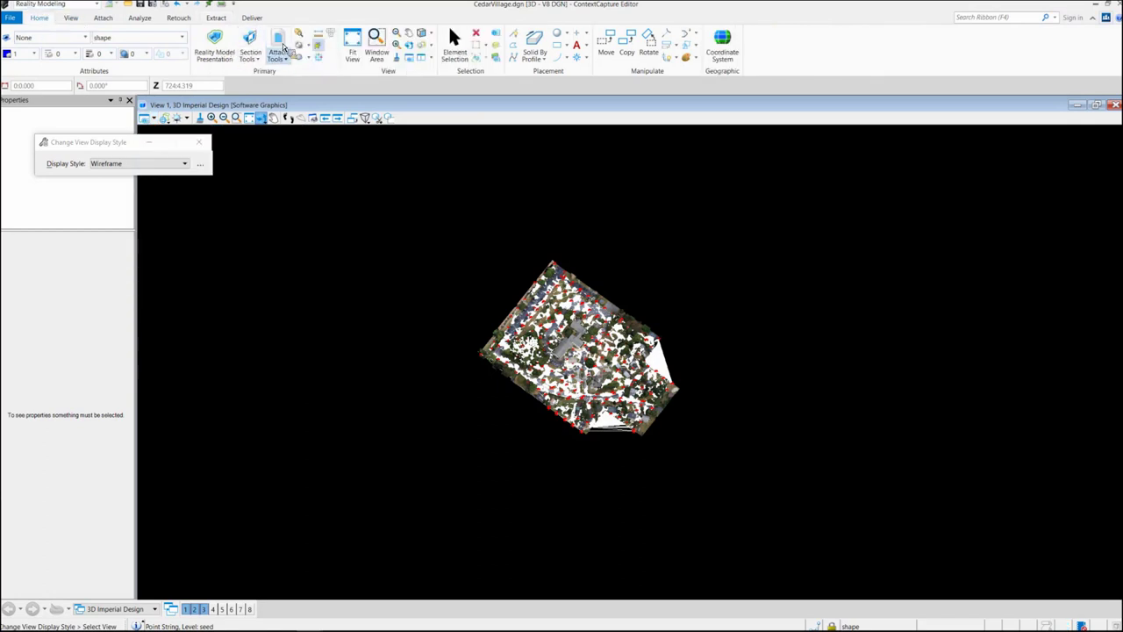
- Hide the Cedarville.3mx reality mesh and select Demo.3sm, zooming in on its wireframe triangulation
left_click(283, 48)
left_click(301, 83)
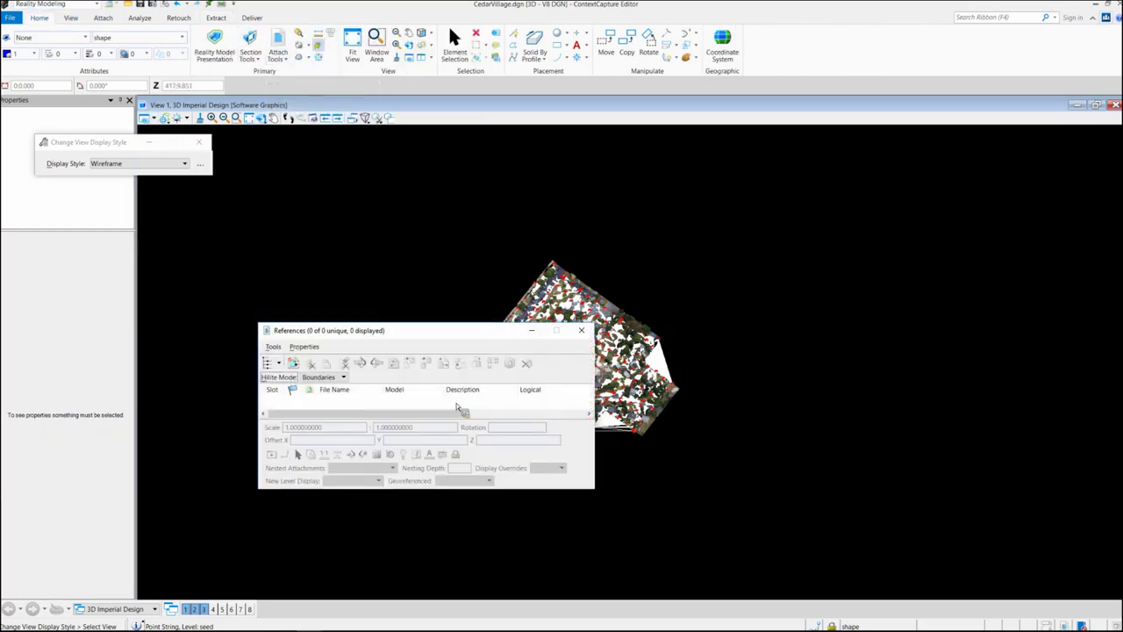
left_click(581, 330)
left_click(279, 51)
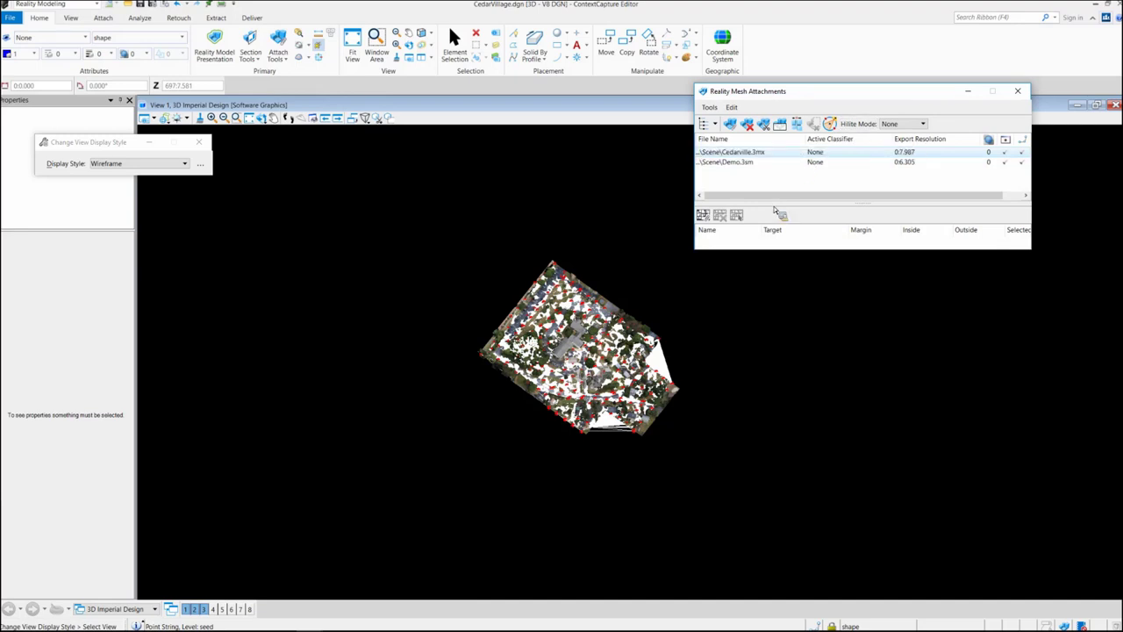
left_click(1008, 153)
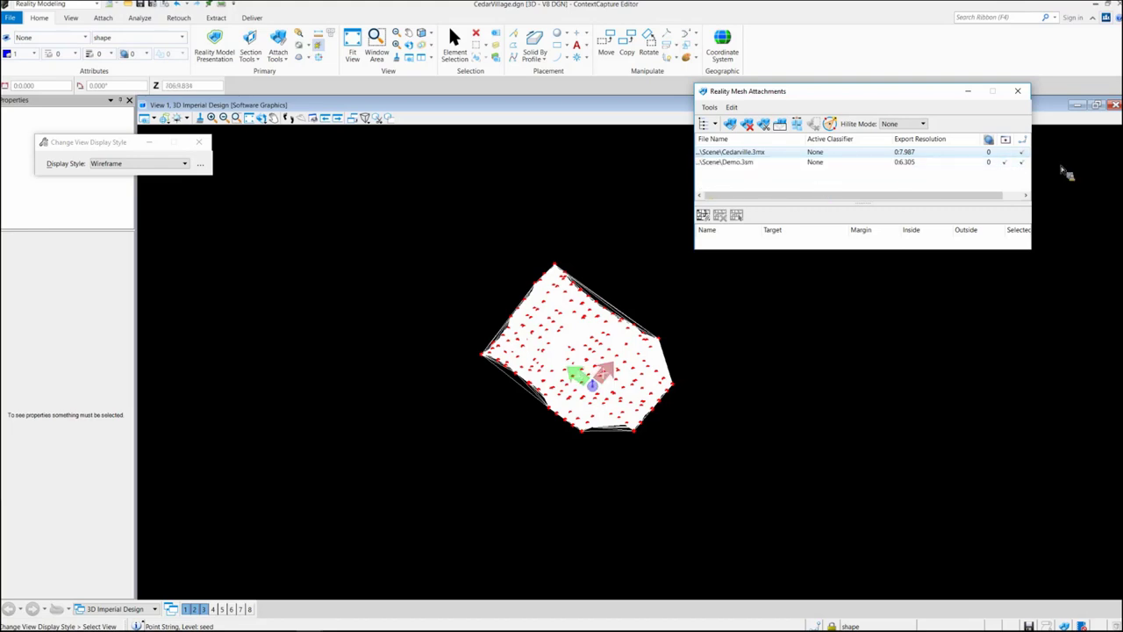
left_click(1014, 164)
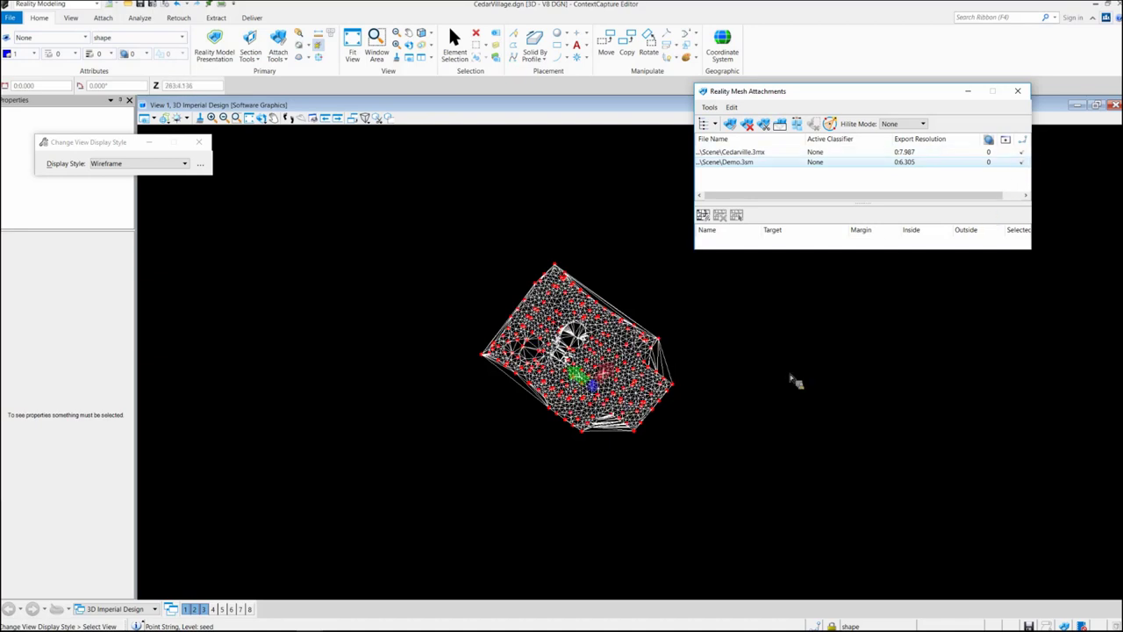
scroll(654, 367, "up", 2)
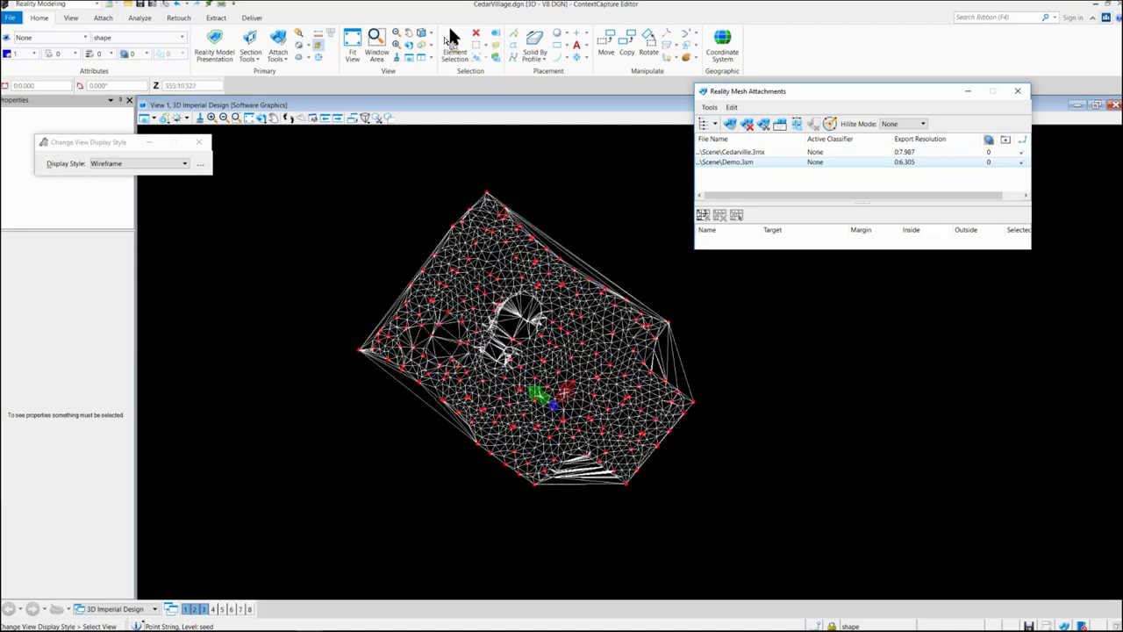
- Select the Demo.3sm scalable terrain model and bring up the Extract tools
left_click(453, 37)
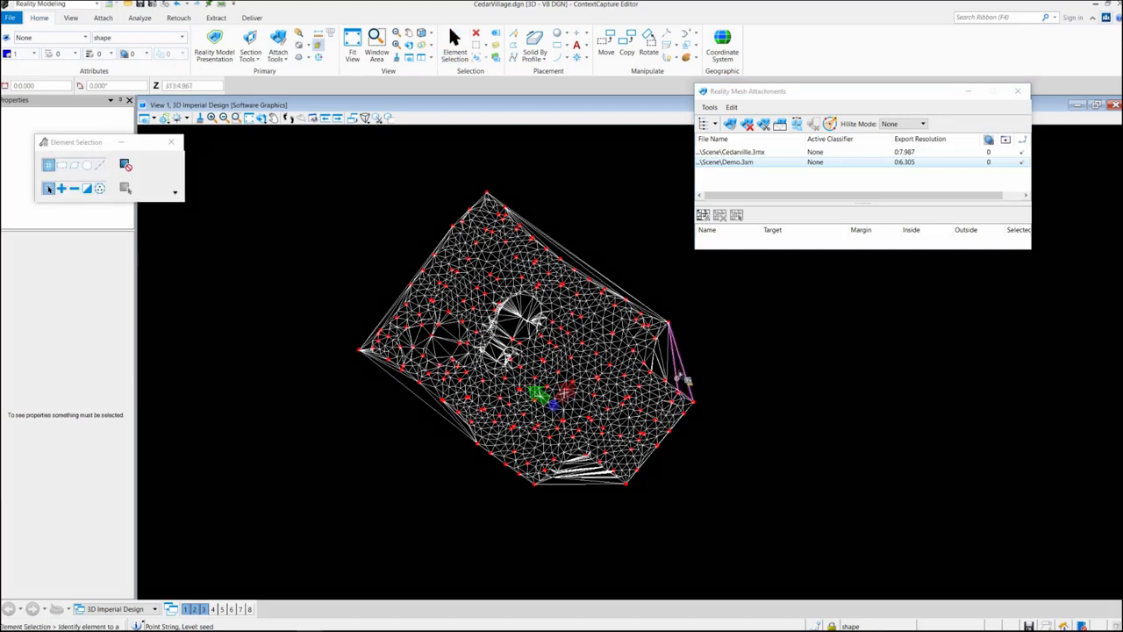
left_click(683, 380)
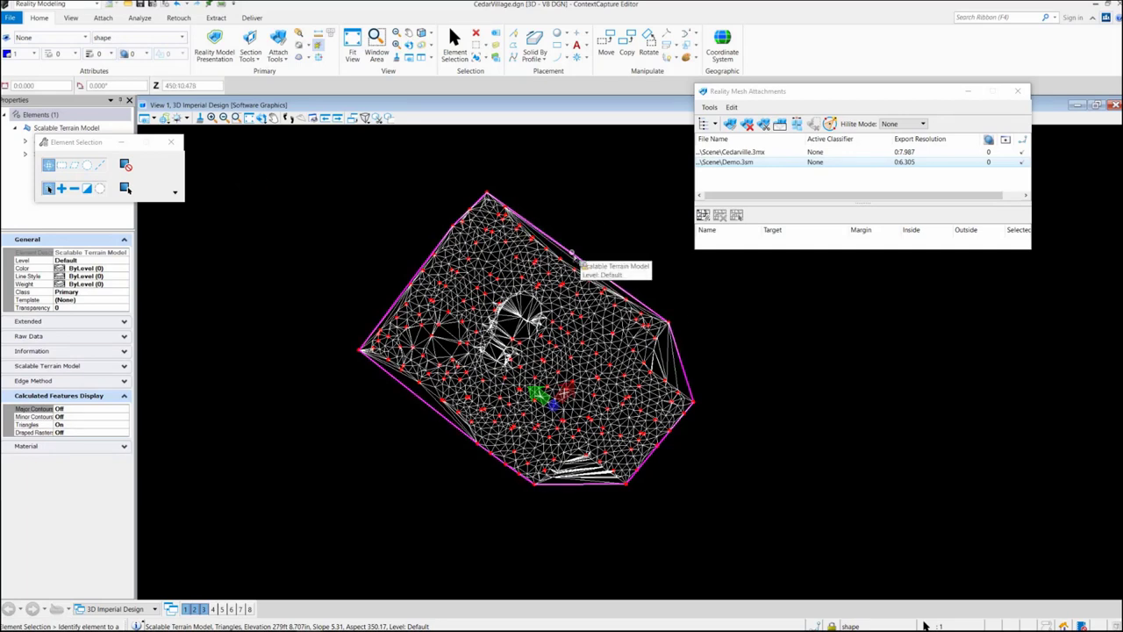
left_click(311, 116)
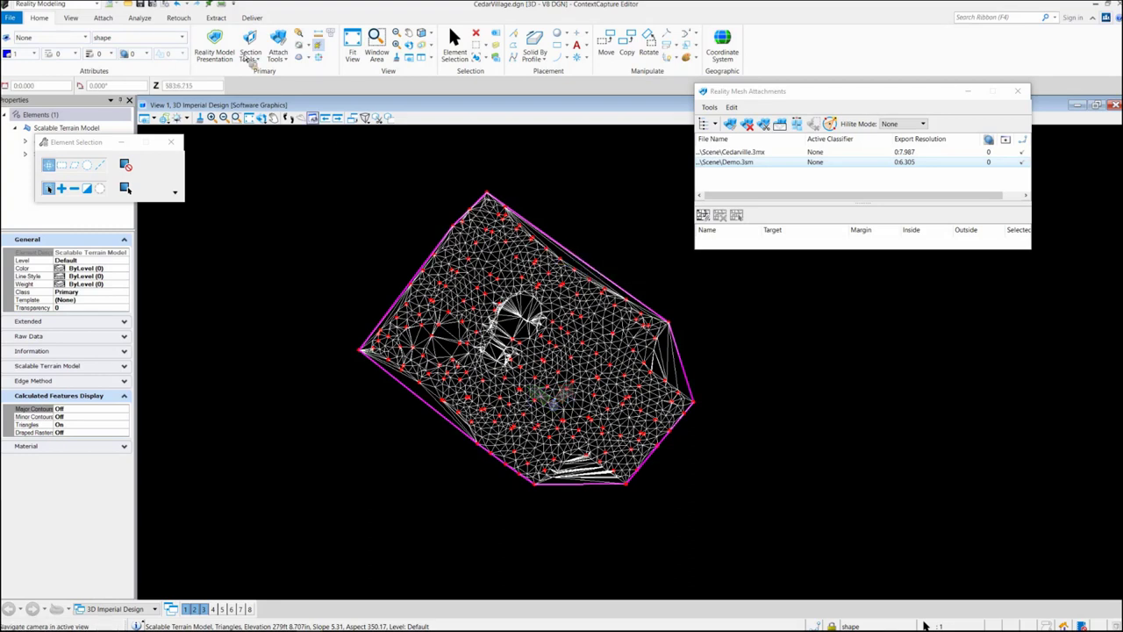
left_click(216, 18)
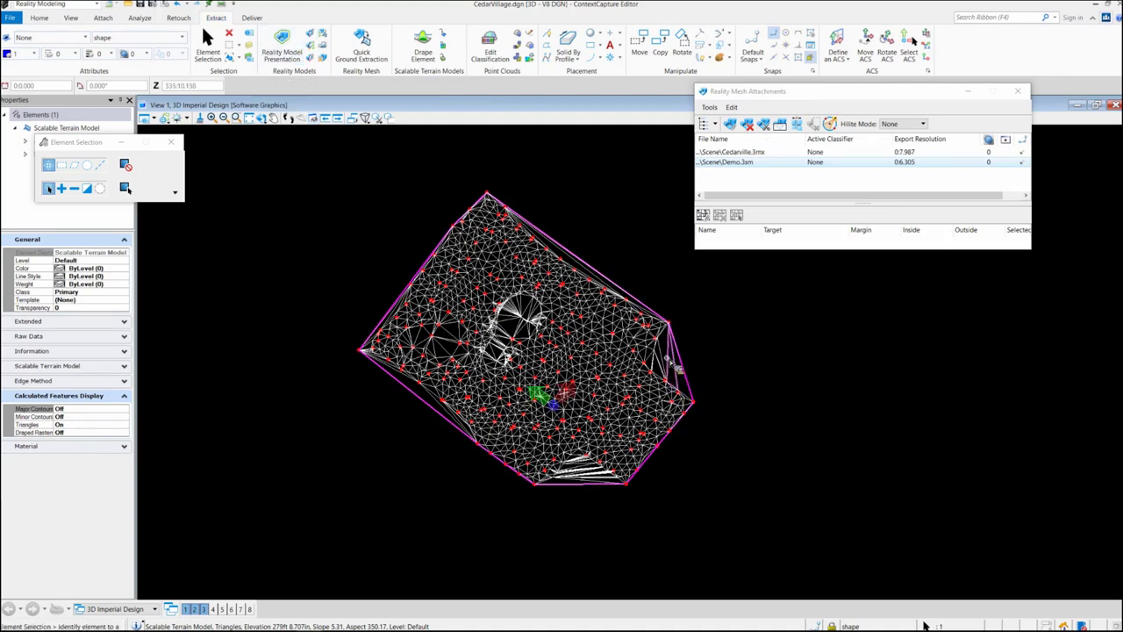
scroll(682, 377, "up", 5)
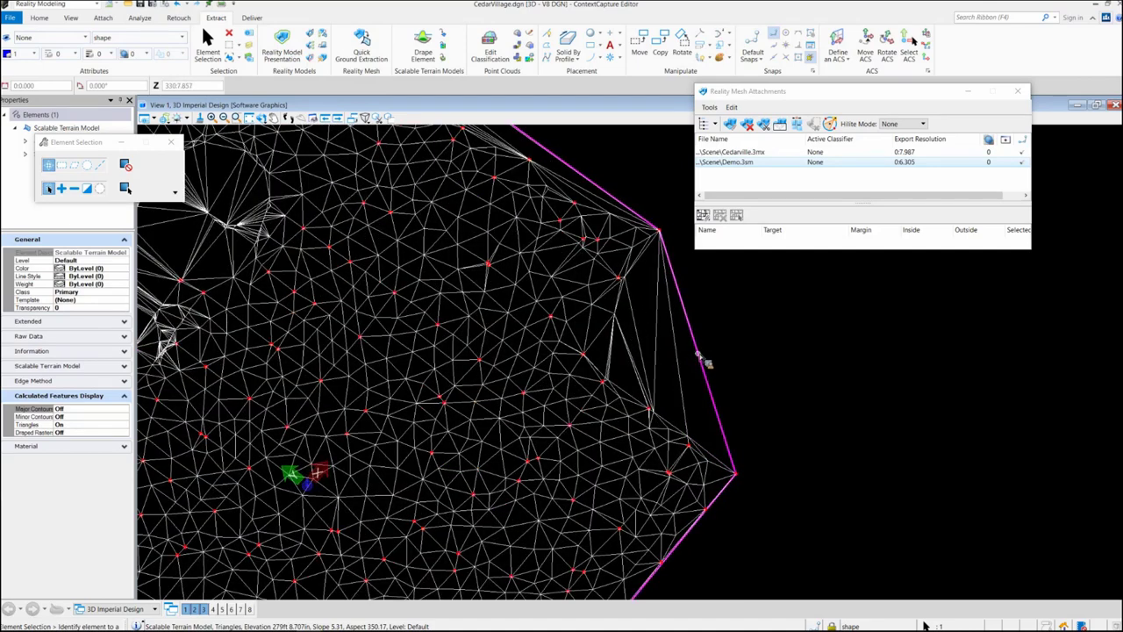
scroll(706, 362, "down", 4)
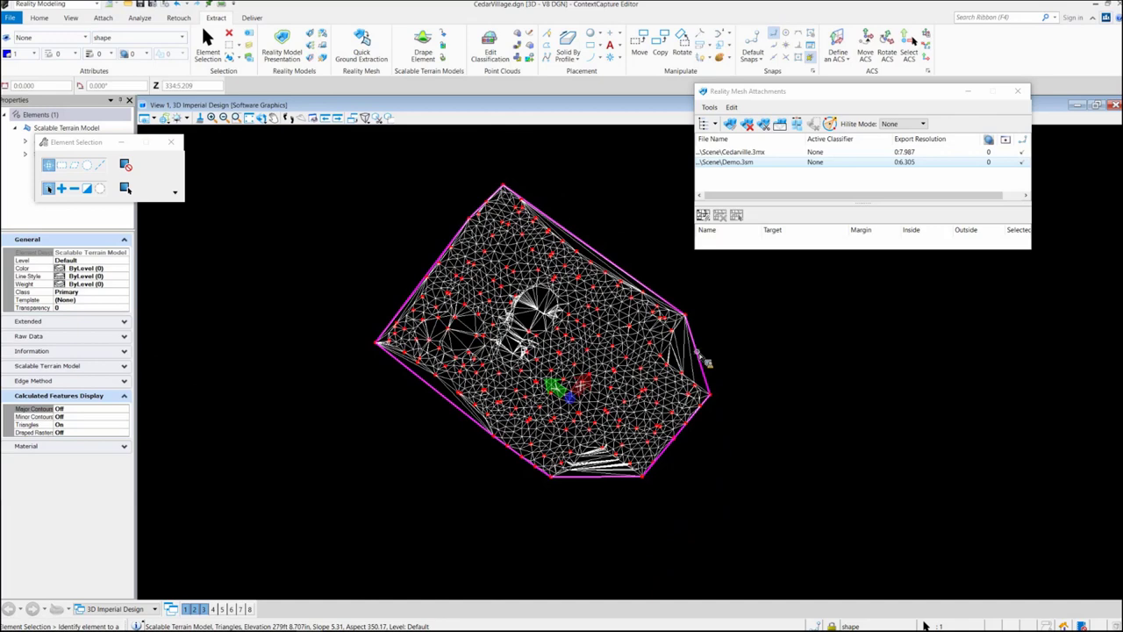
left_click_drag(70, 139, 176, 109)
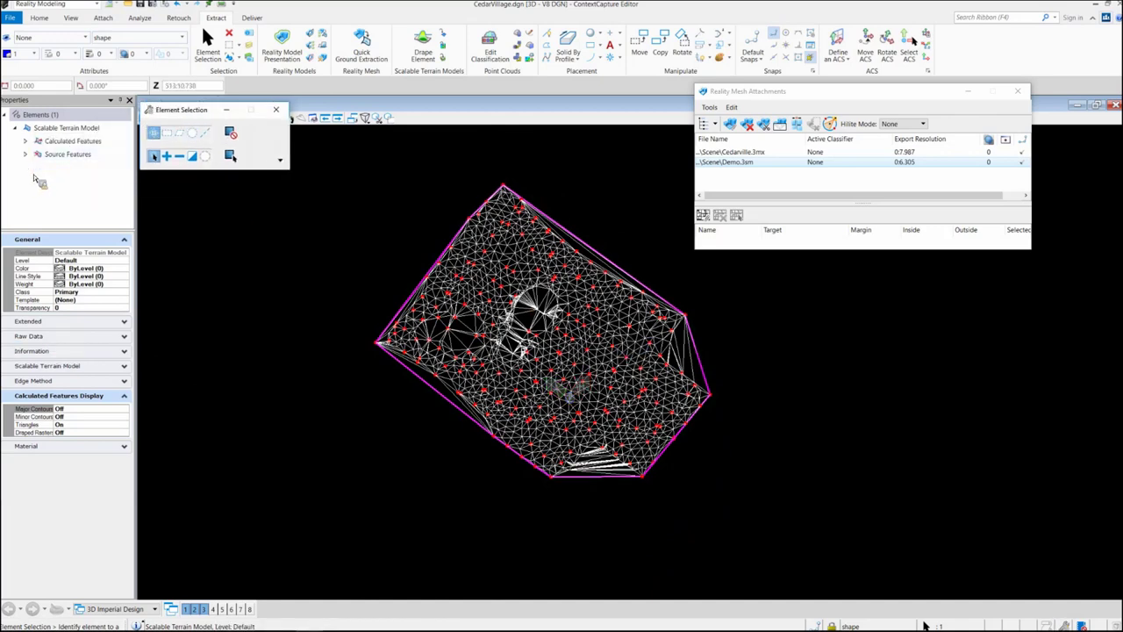
- In Calculated Features, hide the triangles and turn on major and minor contours
left_click(63, 154)
left_click(60, 142)
left_click(25, 141)
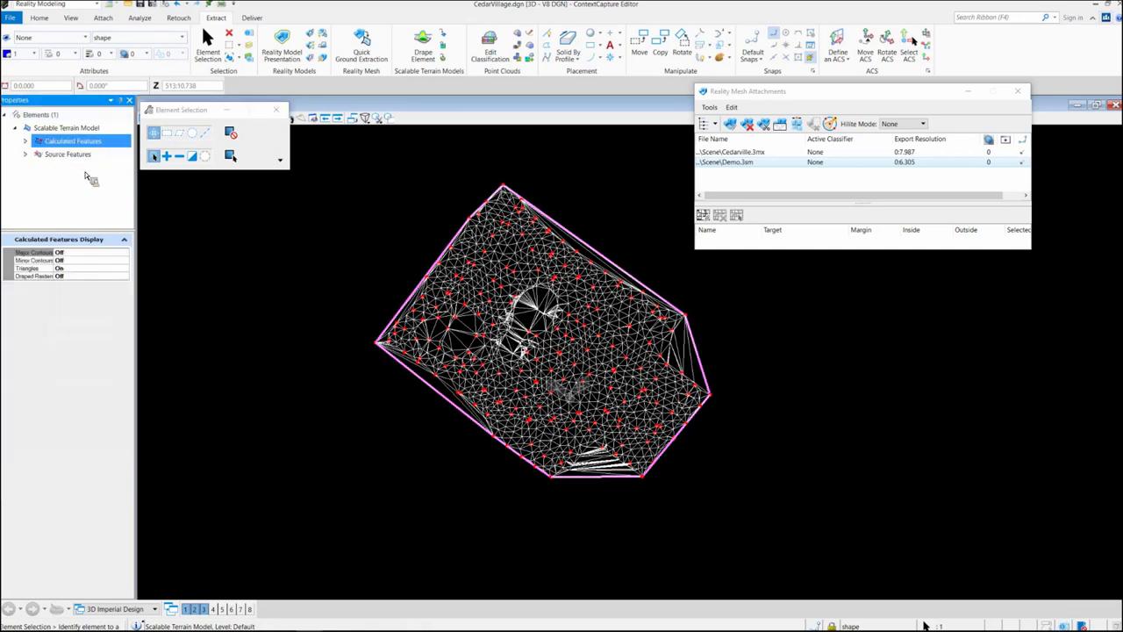
left_click(48, 167)
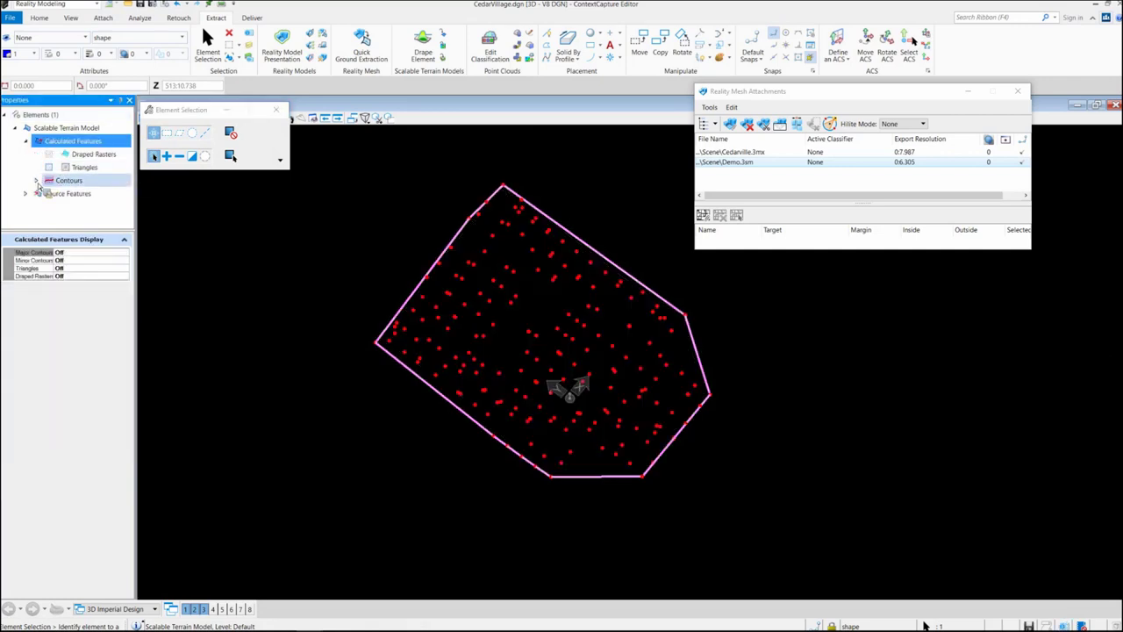
left_click(37, 181)
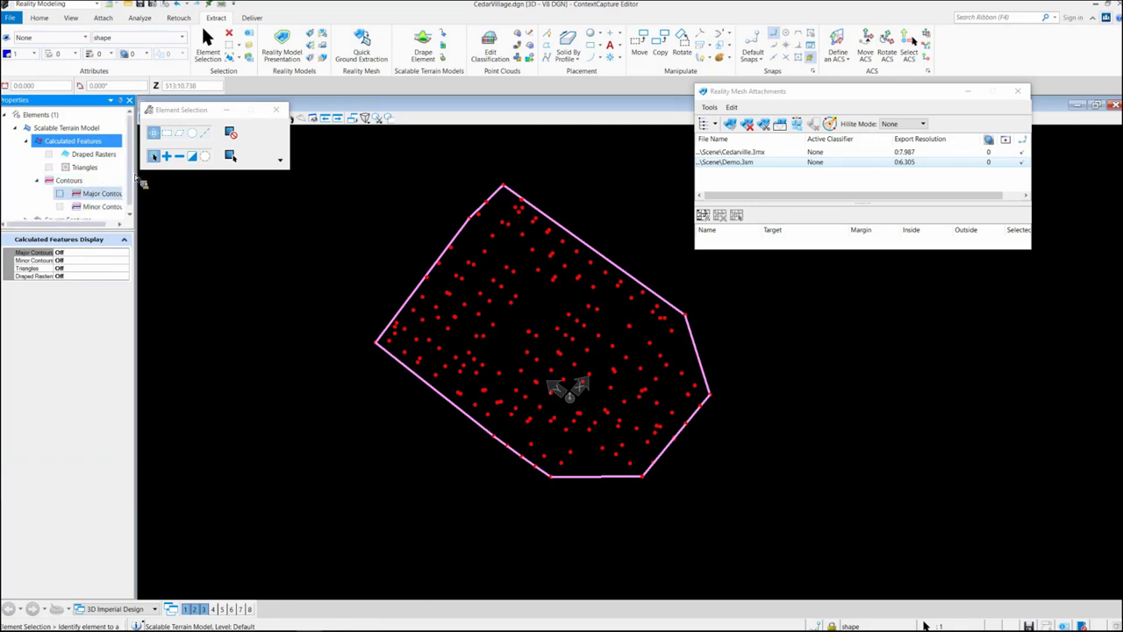
key("space")
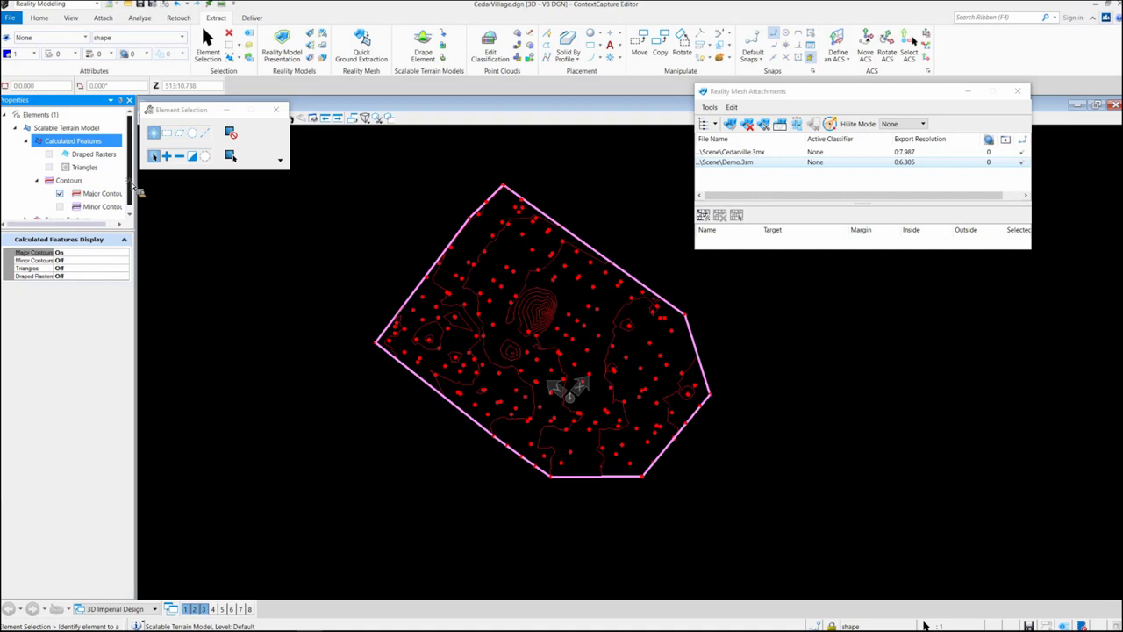
scroll(76, 211, "down", 1)
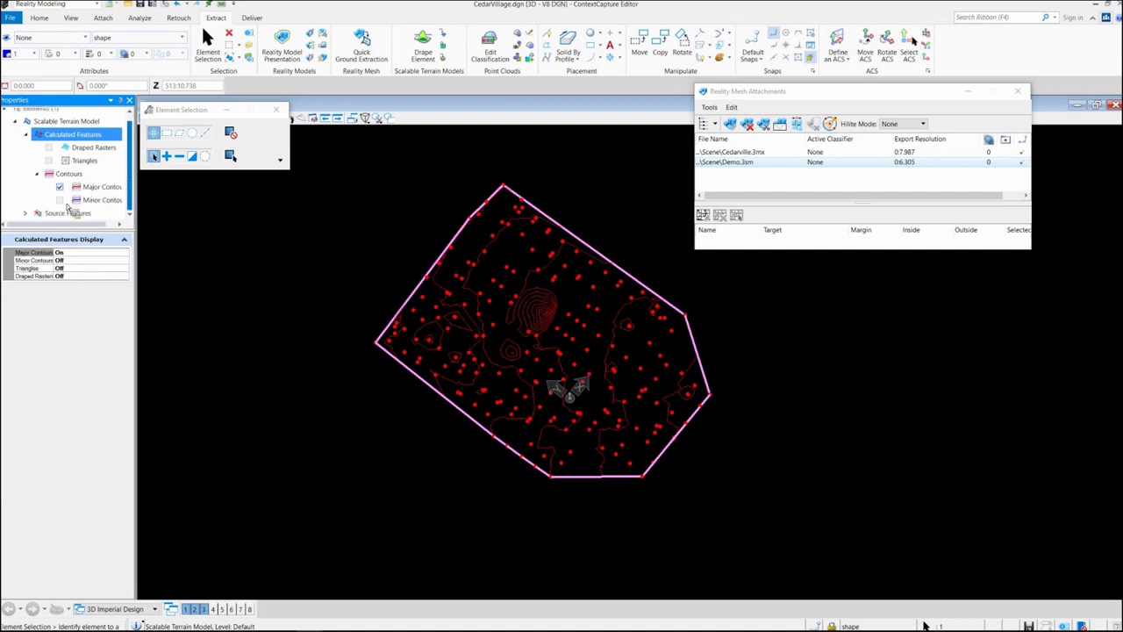
- Set the contour smoothing method to Spline
left_click(69, 174)
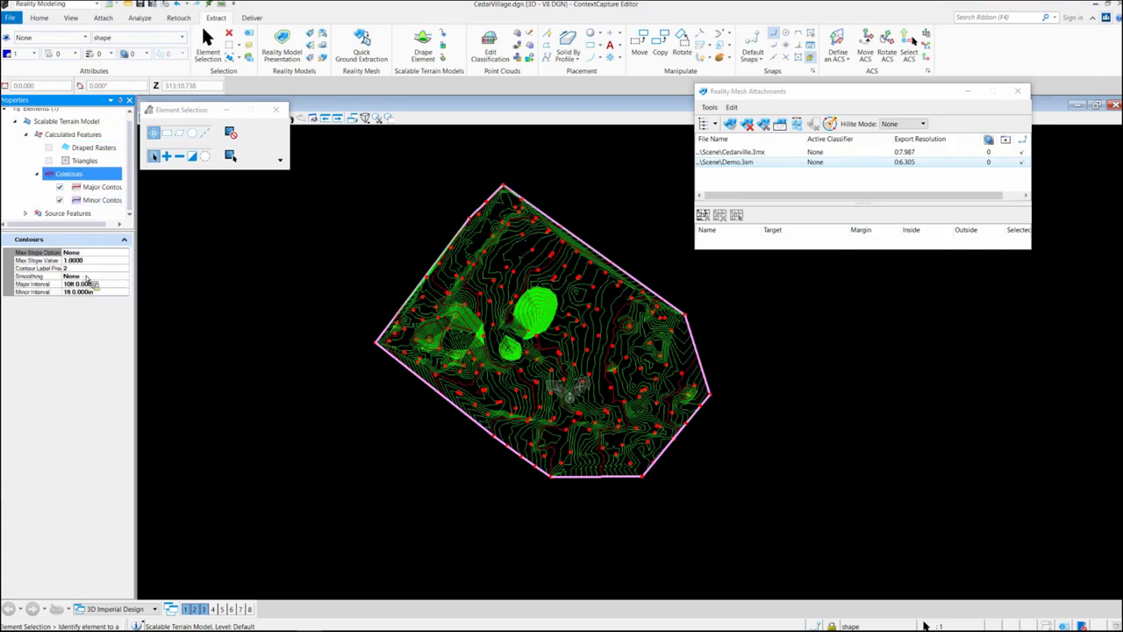
left_click(84, 277)
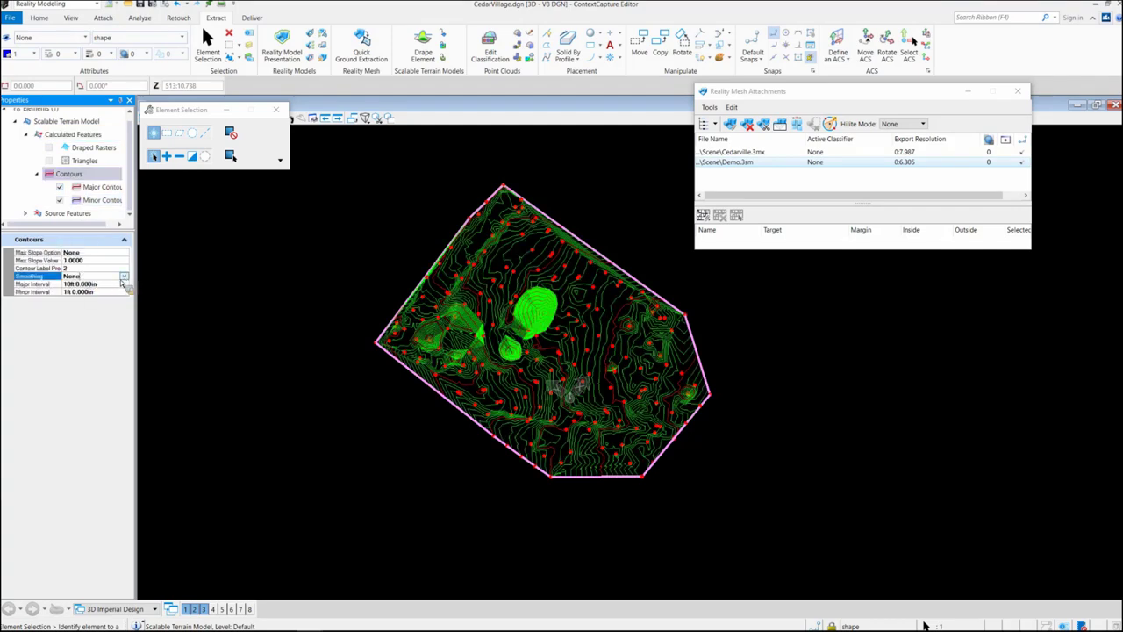
left_click(123, 277)
left_click(39, 300)
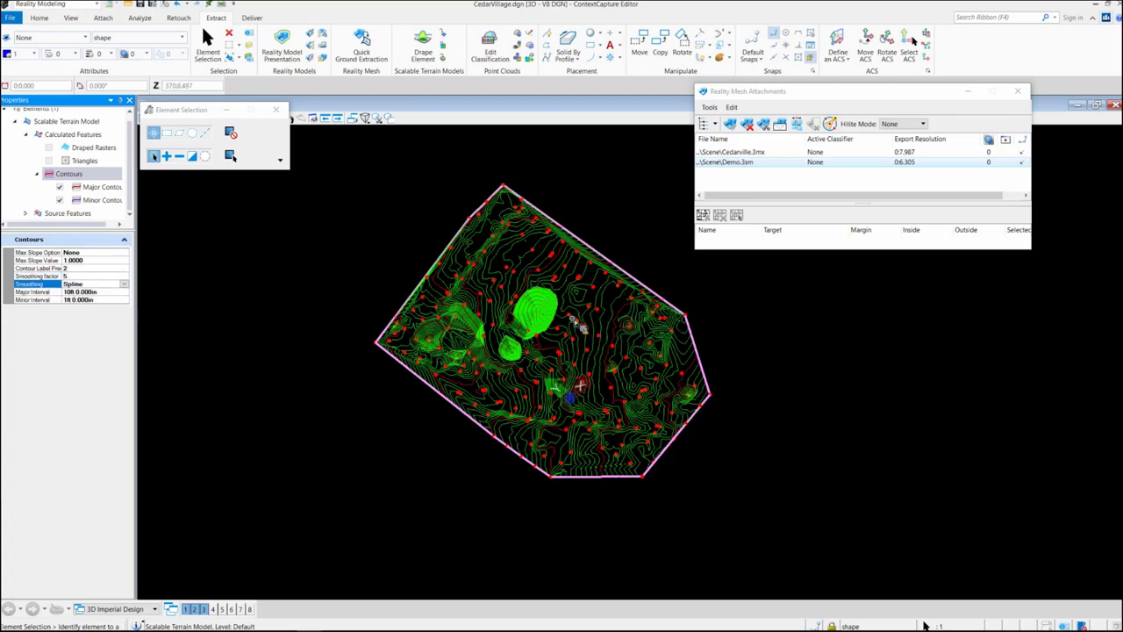
scroll(581, 327, "up", 5)
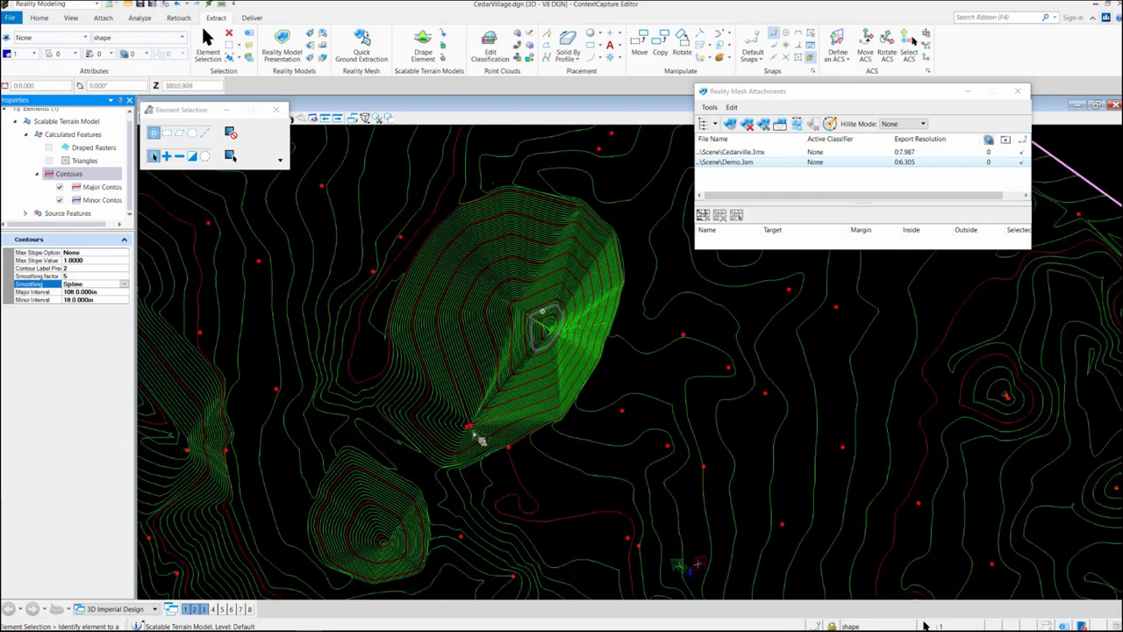
scroll(471, 430, "up", 4)
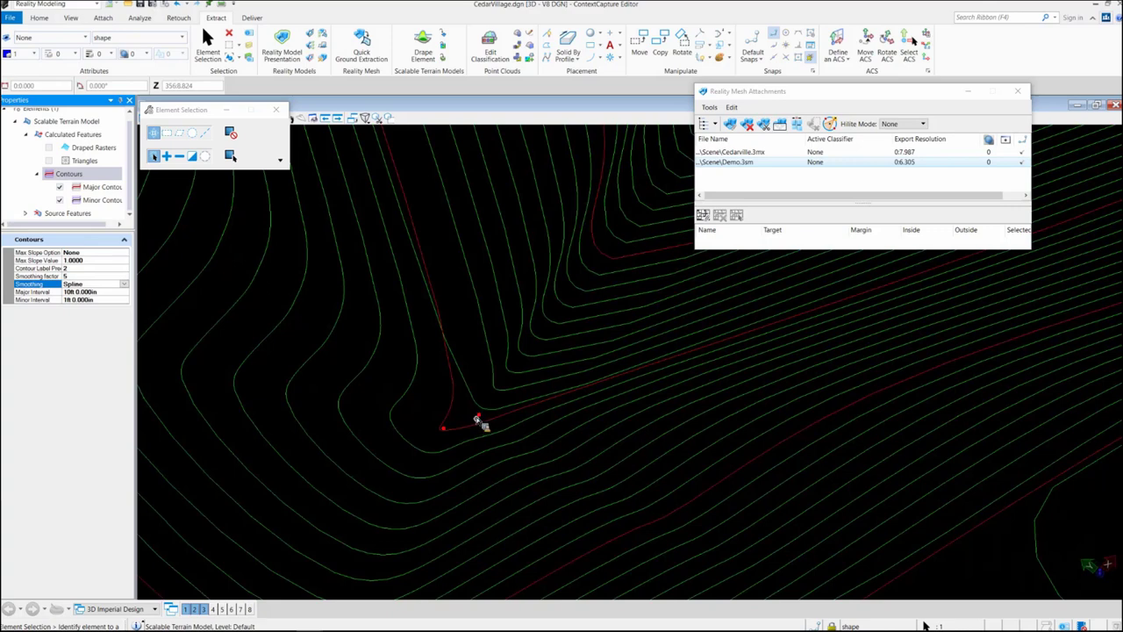
left_click(464, 418)
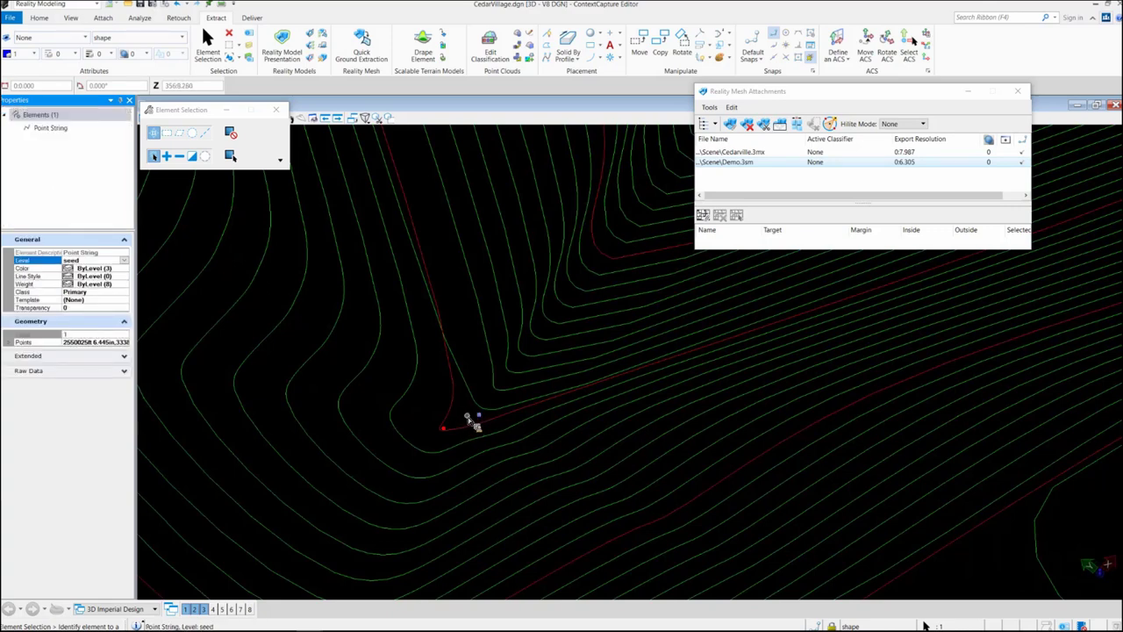
scroll(465, 428, "up", 1)
key("Escape")
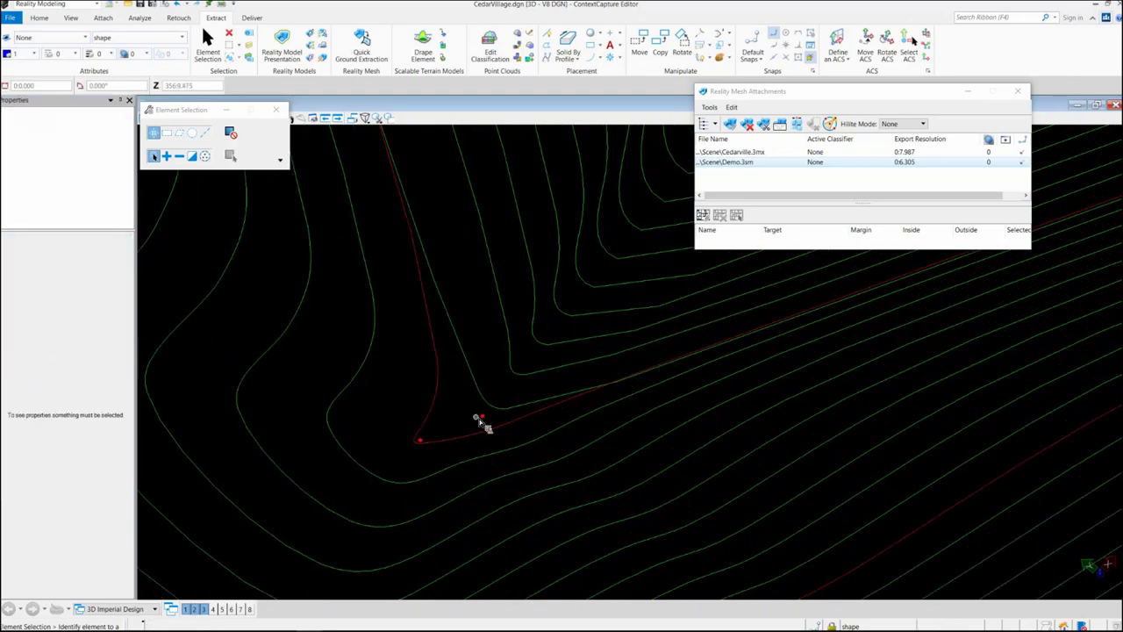
left_click(483, 418)
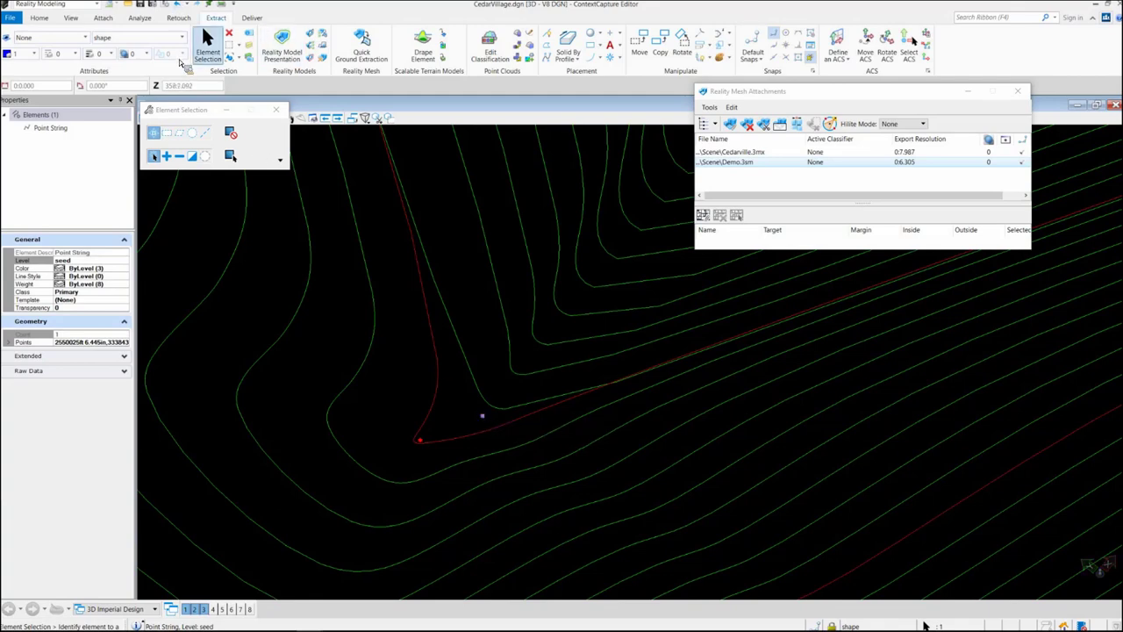
left_click(229, 35)
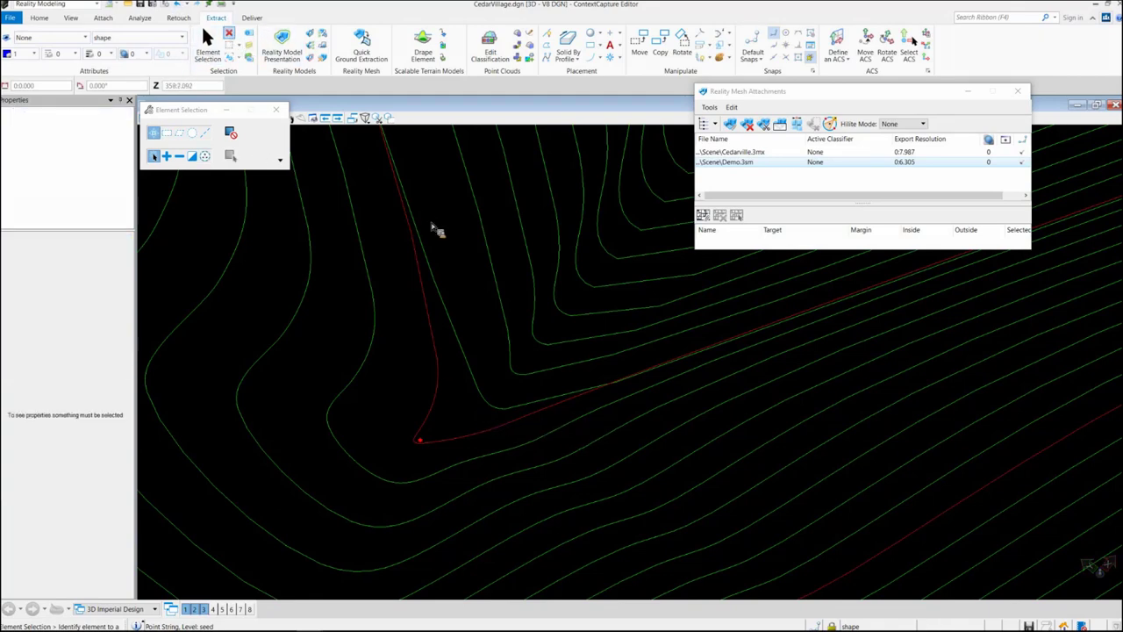
scroll(430, 445, "up", 2)
left_click(420, 447)
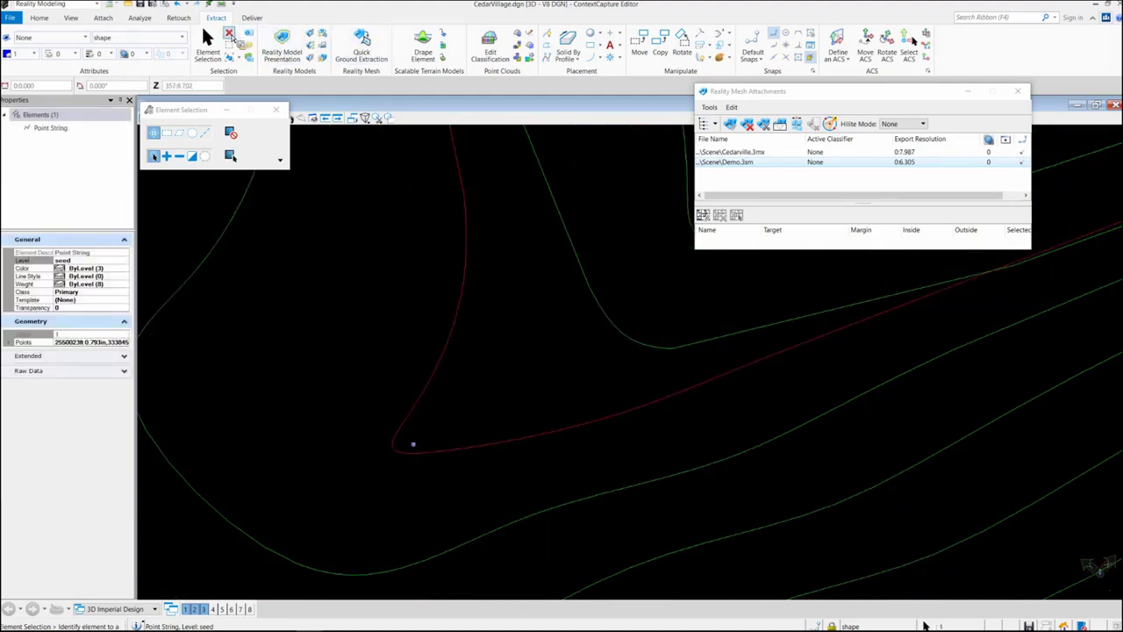
left_click(230, 38)
scroll(509, 335, "down", 2)
scroll(513, 340, "down", 2)
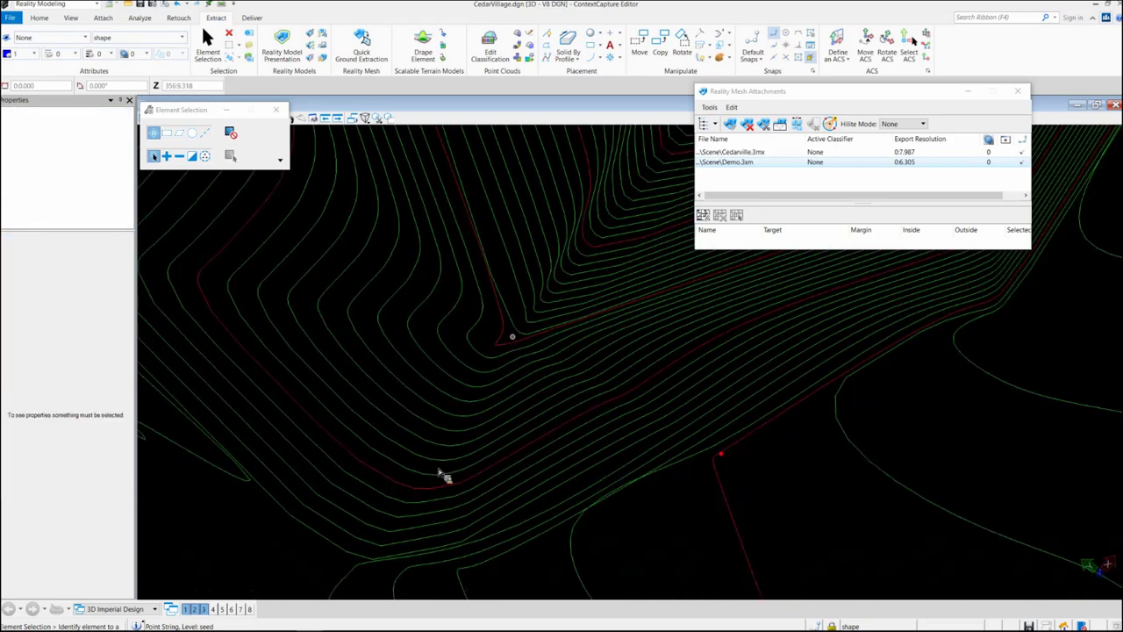
scroll(441, 474, "down", 5)
scroll(430, 465, "up", 3)
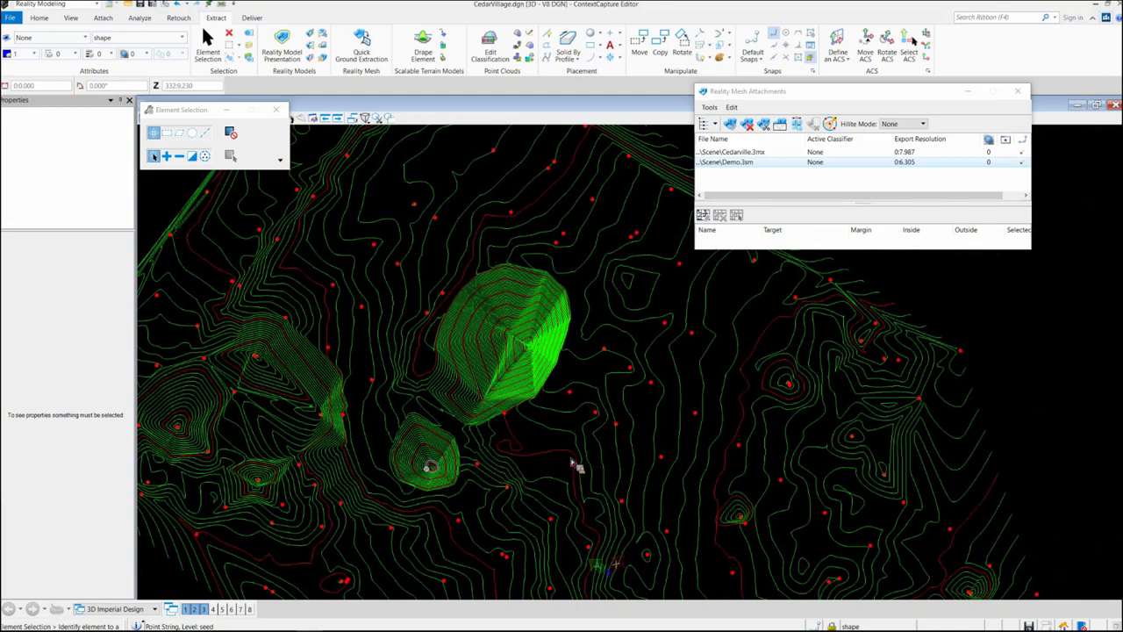
scroll(583, 481, "down", 2)
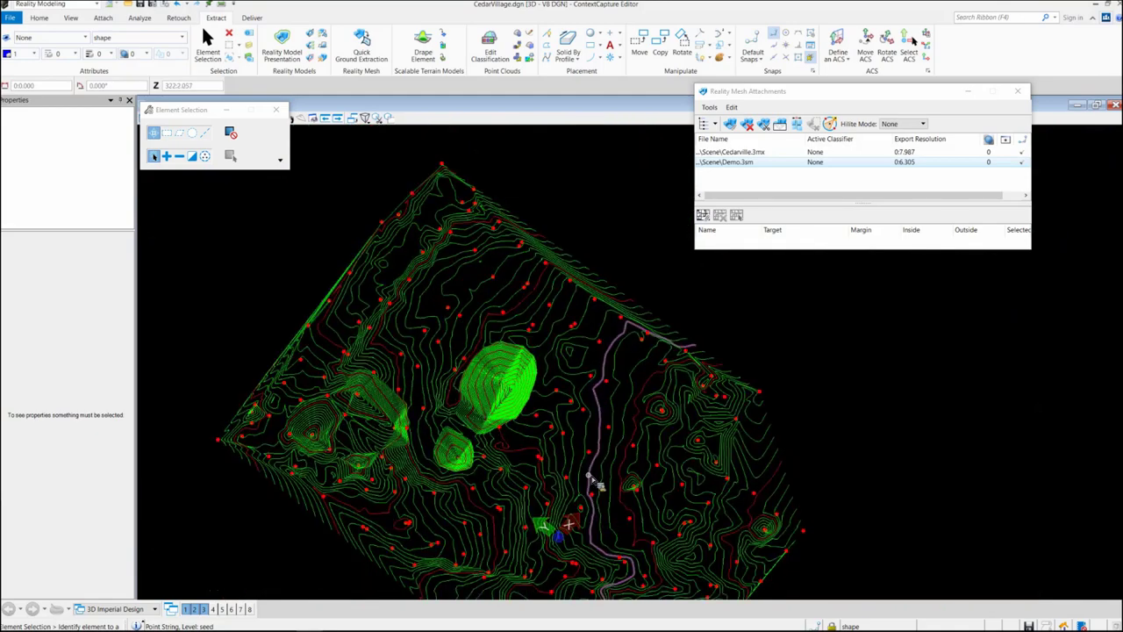
- Show the Cedarville mesh again, start Place Active Point via 'place point' search, and open the Level list
left_click(1009, 166)
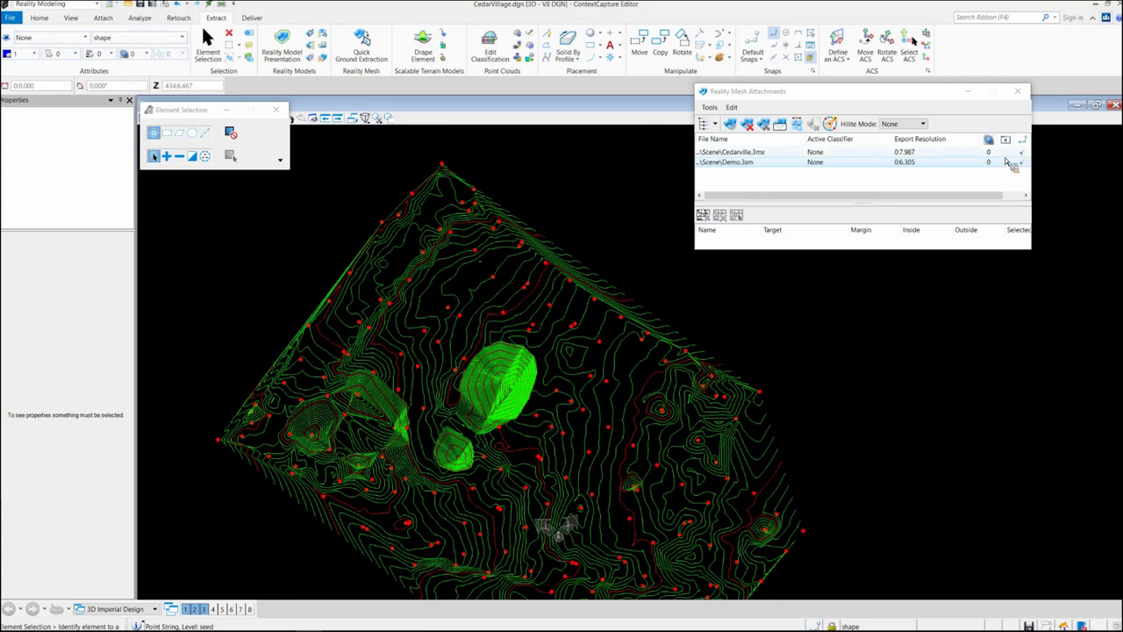
left_click(1009, 166)
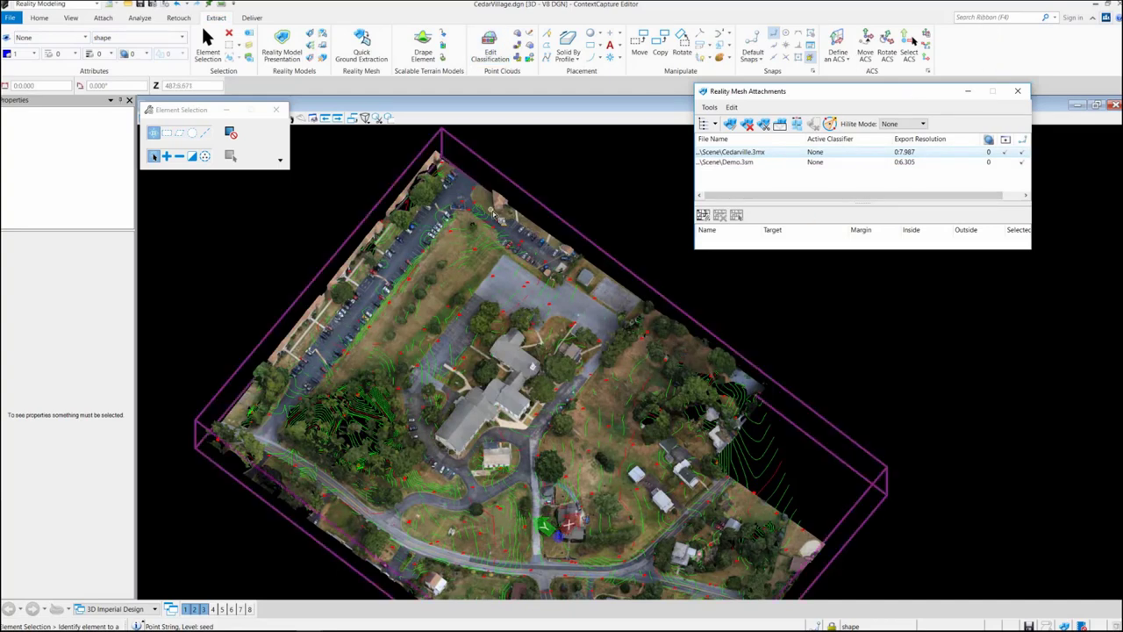
left_click(1018, 19)
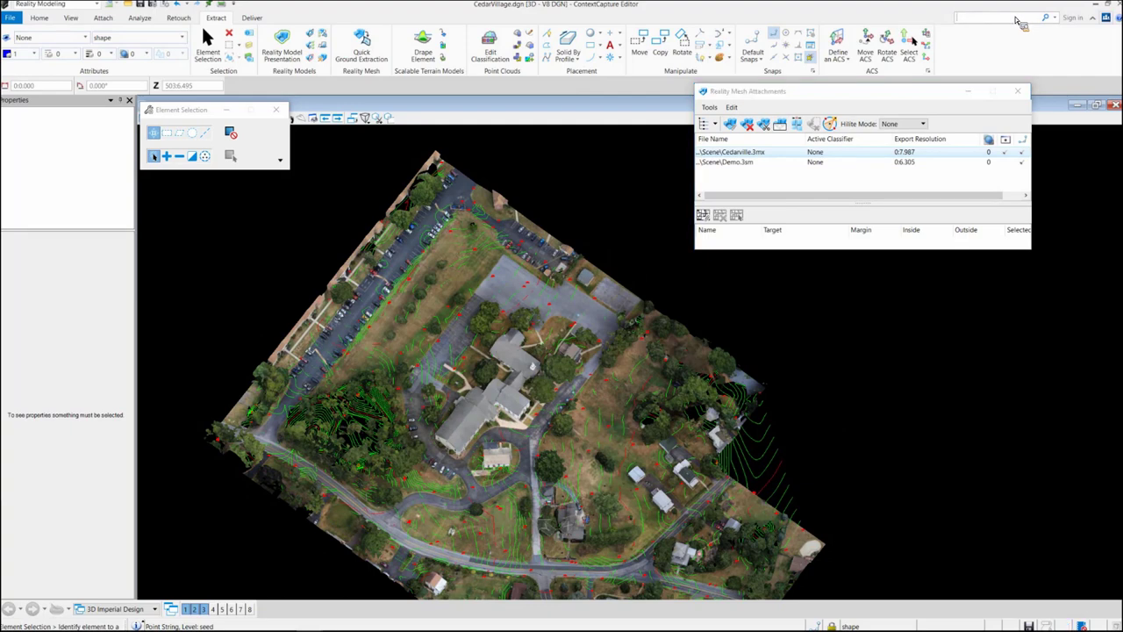
type("plac")
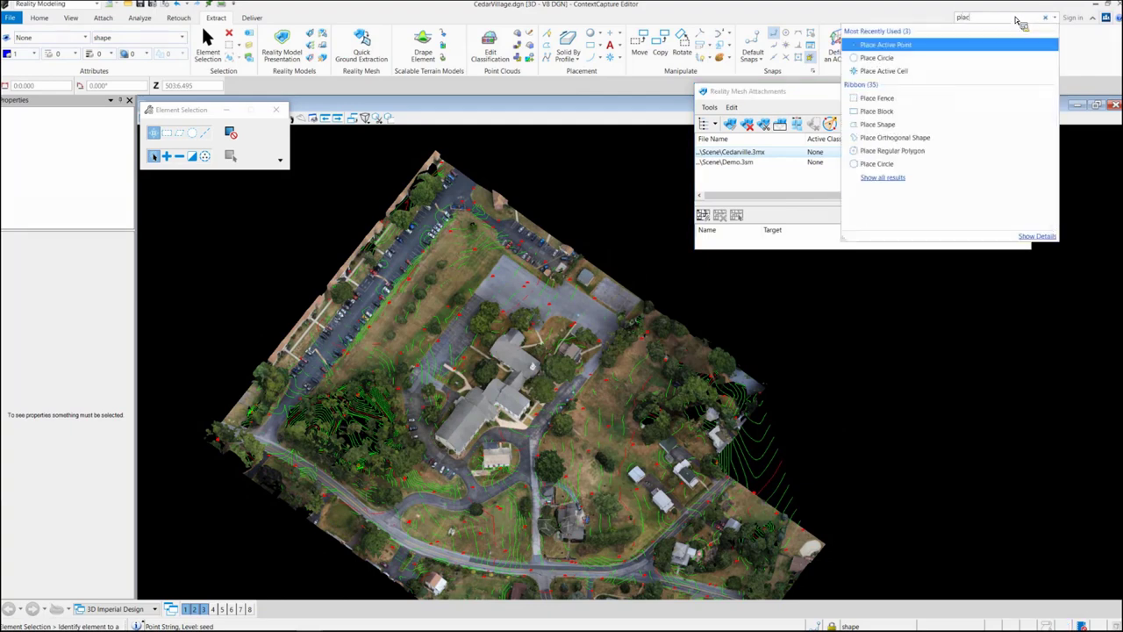
type("e point")
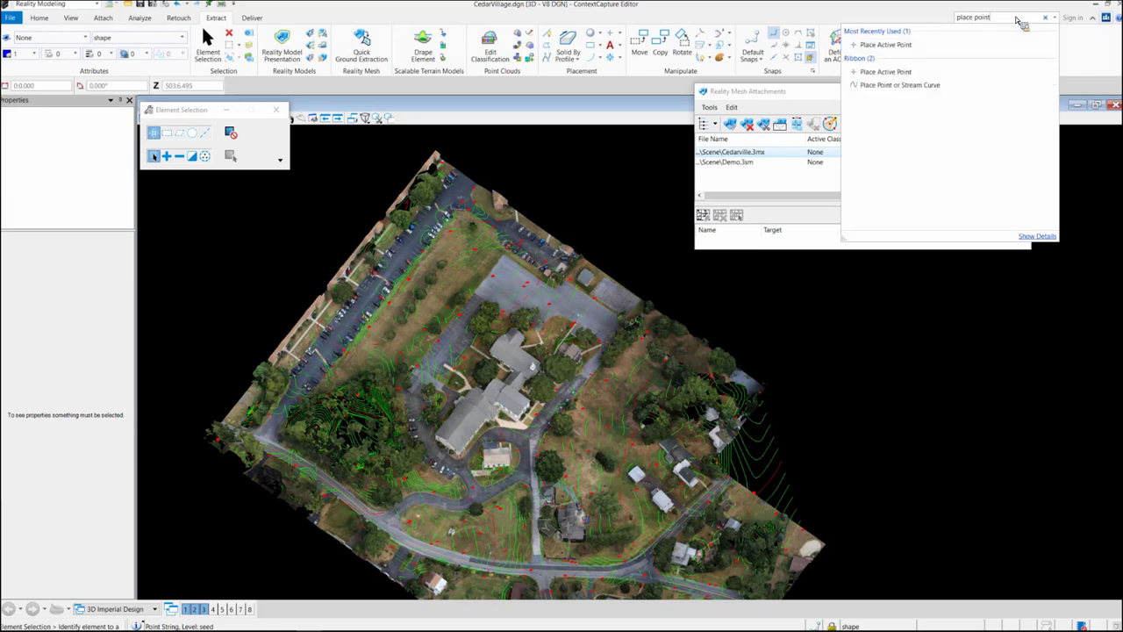
left_click(886, 45)
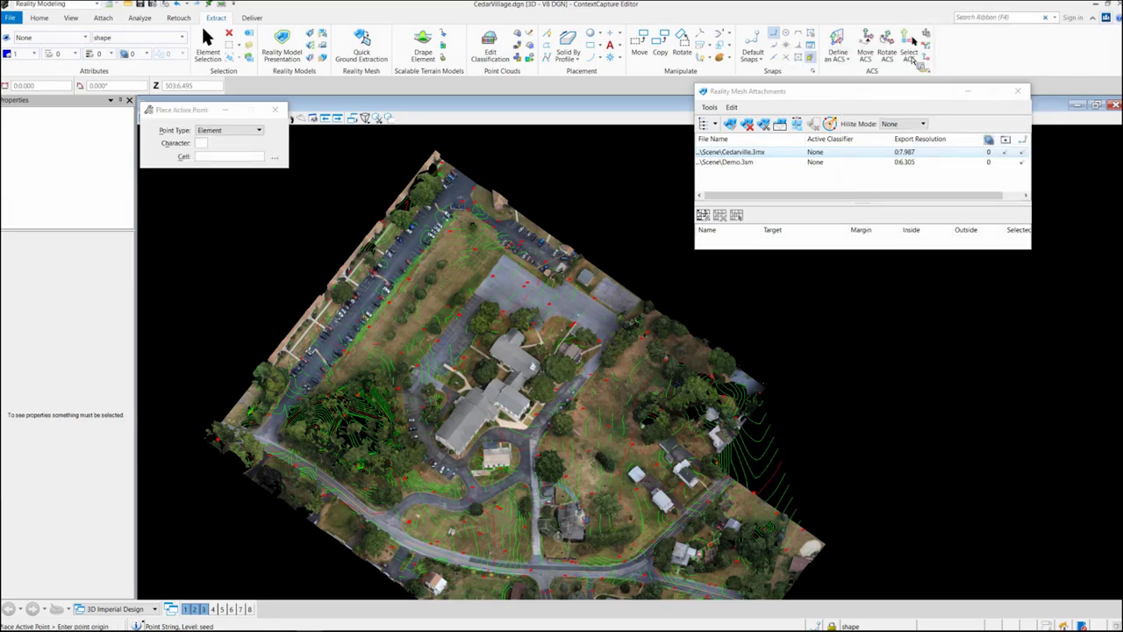
left_click(139, 38)
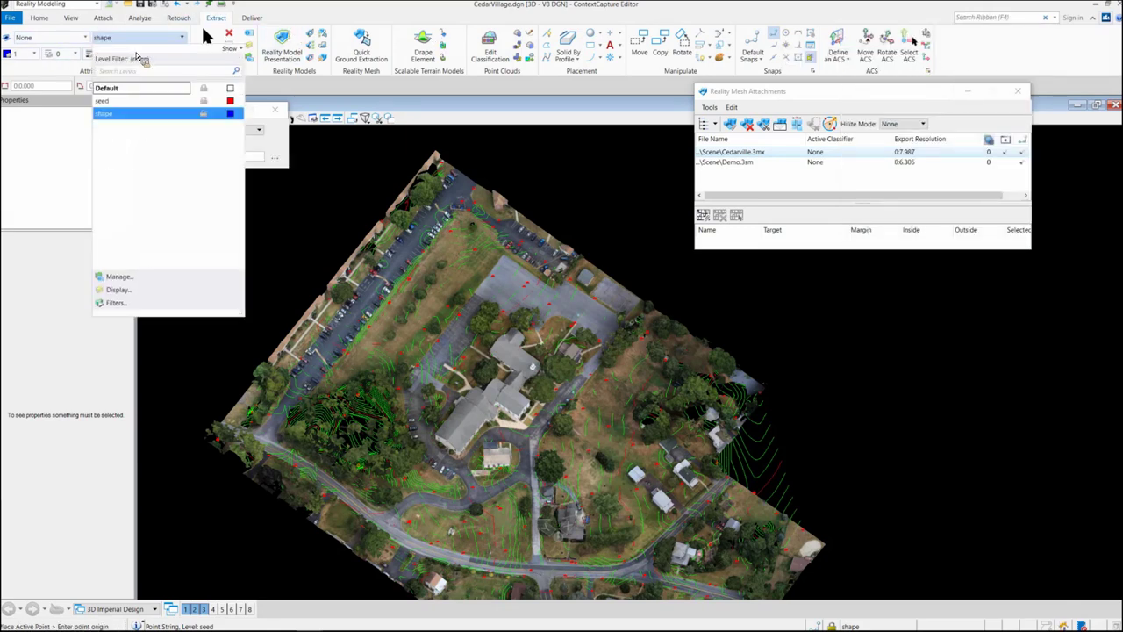
- Make seed the active level and place a first active point on the Cedarville mesh
left_click(132, 103)
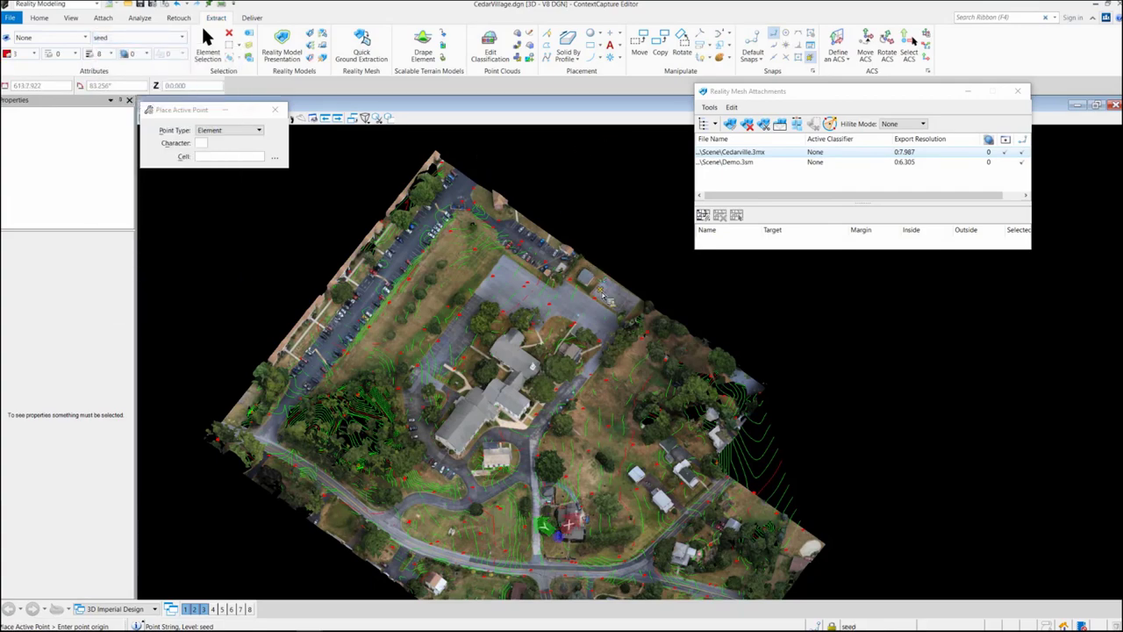
scroll(676, 331, "up", 2)
scroll(676, 332, "up", 2)
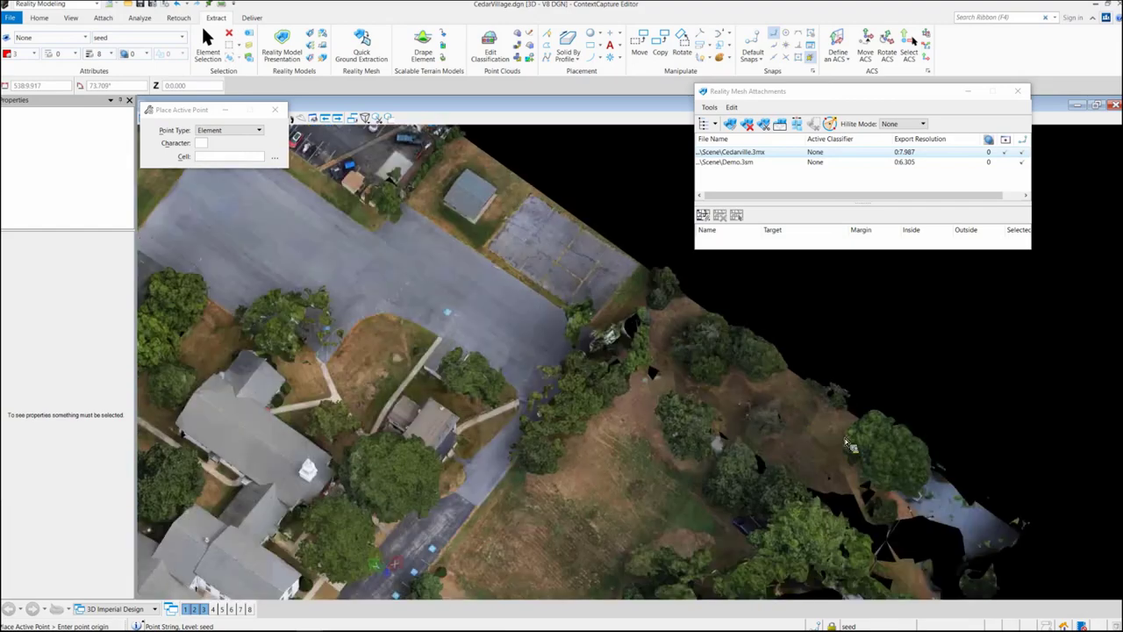
scroll(915, 457, "up", 2)
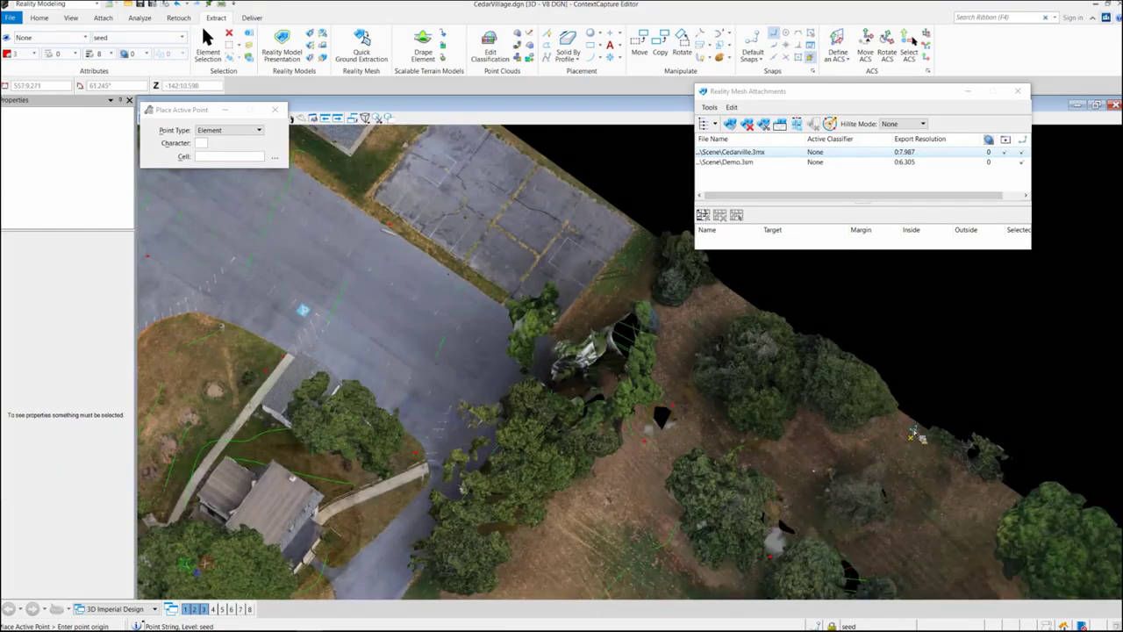
left_click(915, 431)
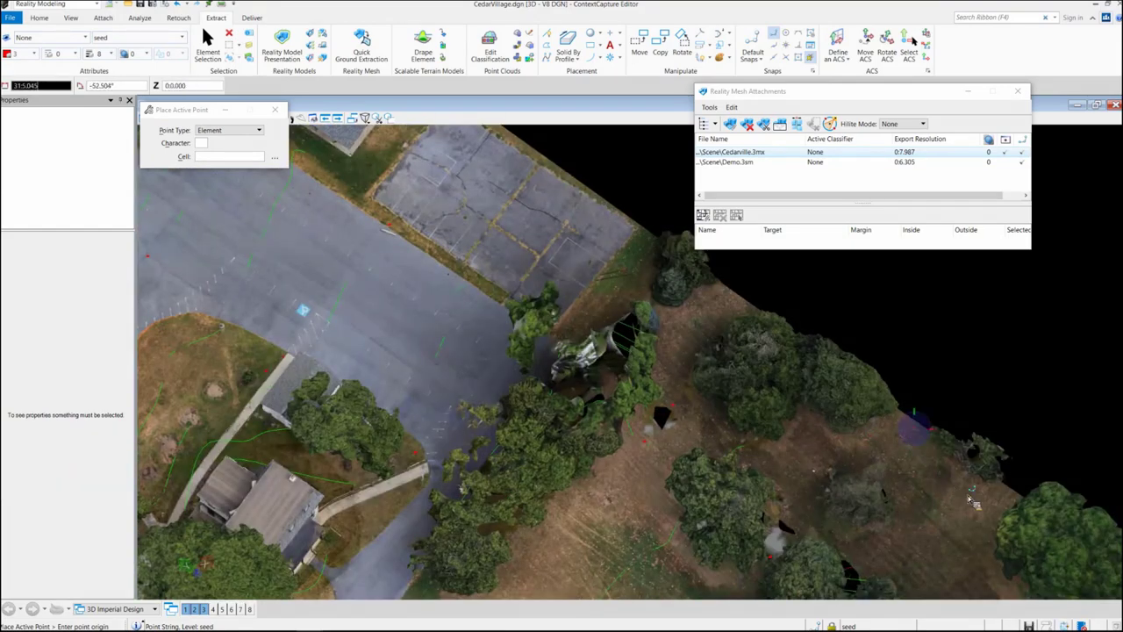
left_click(987, 572)
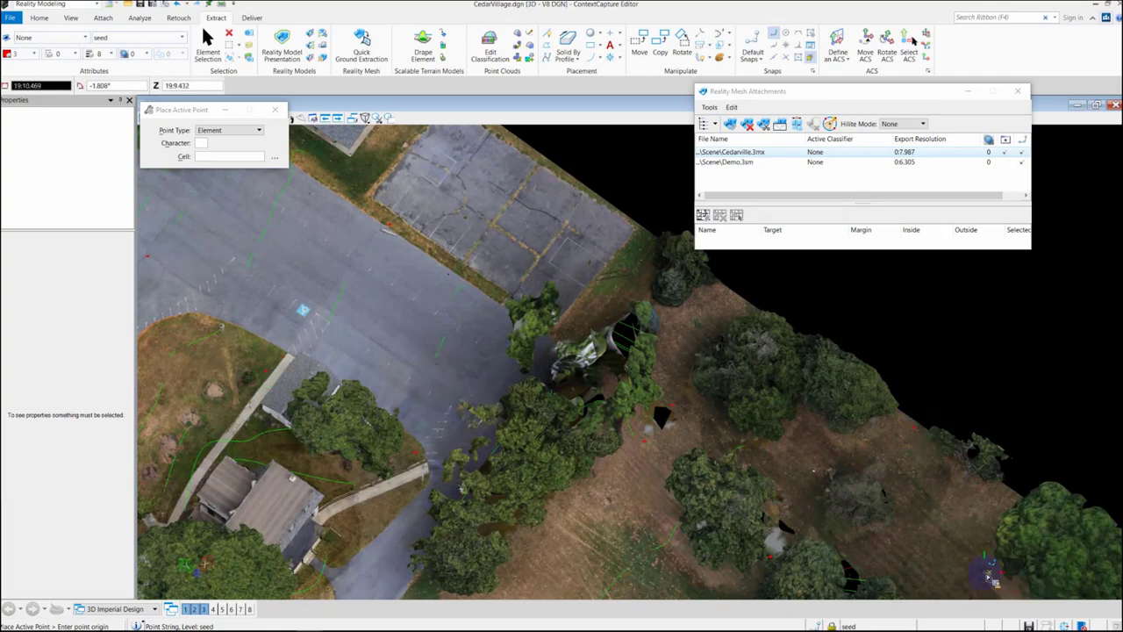
- Place active points along the parking lot corner and the site's northern edge
left_click(621, 226)
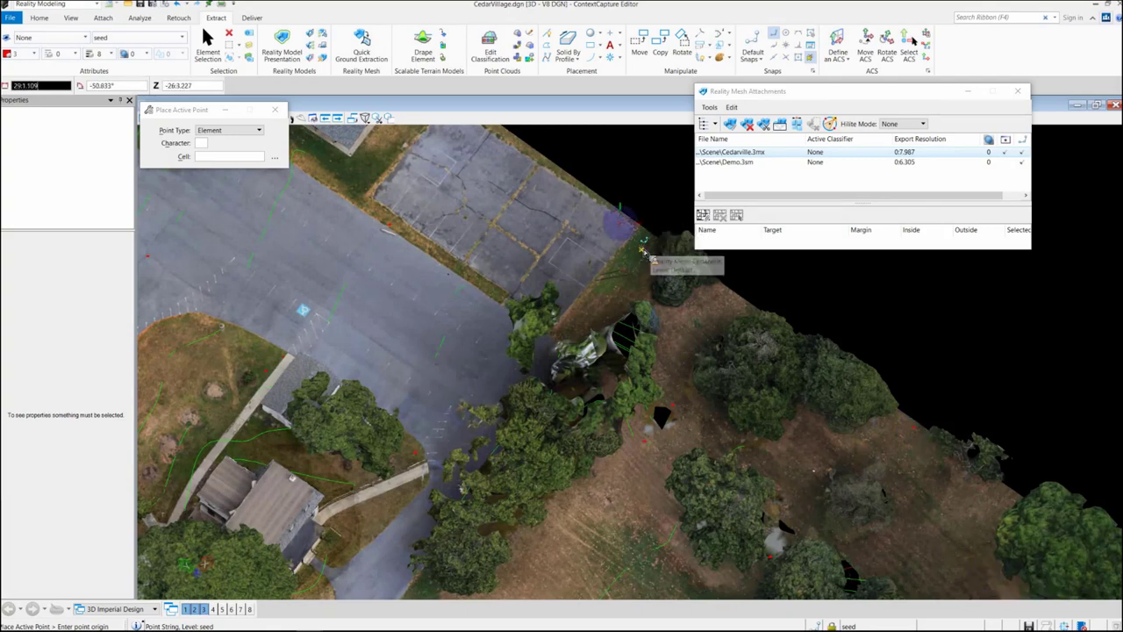
middle_click_drag(522, 167, 484, 284)
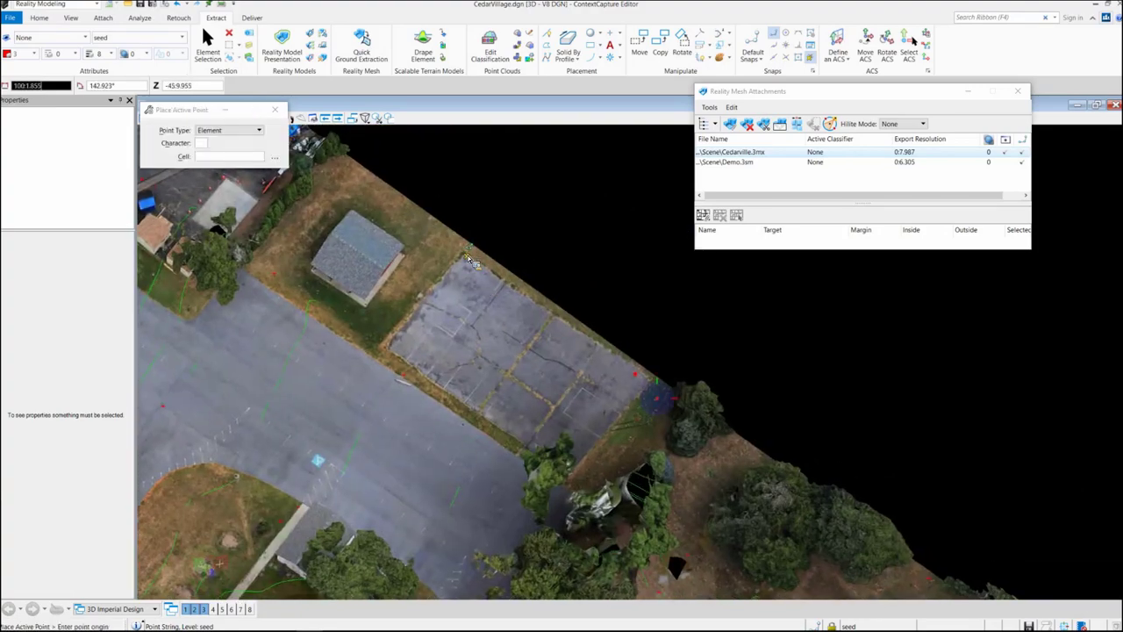
left_click(456, 255)
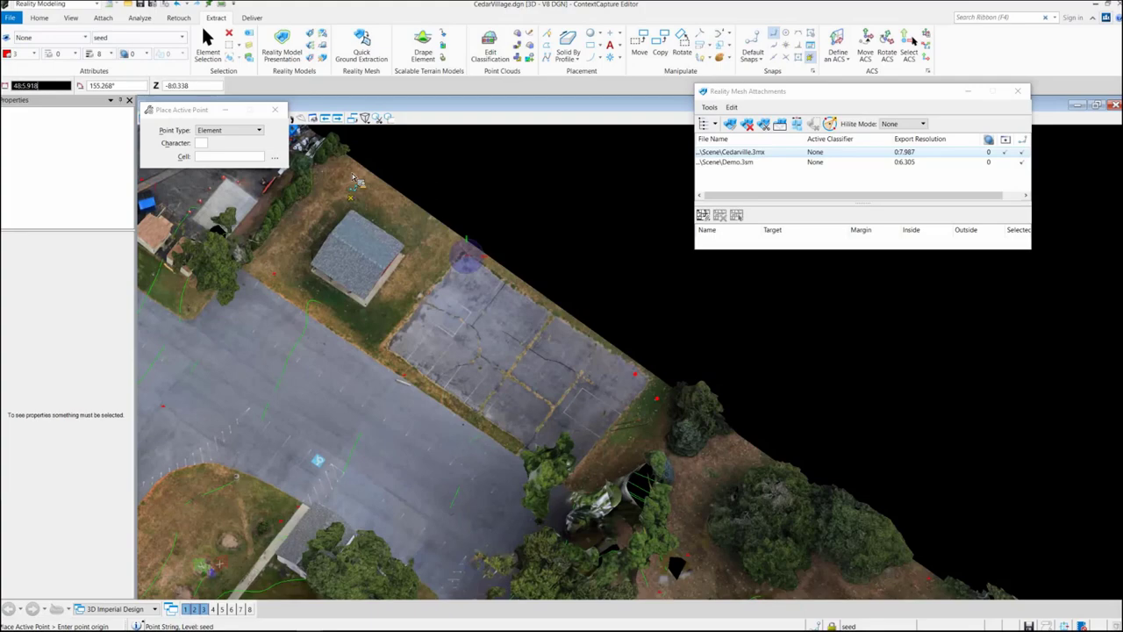
left_click(434, 243)
scroll(556, 347, "down", 4)
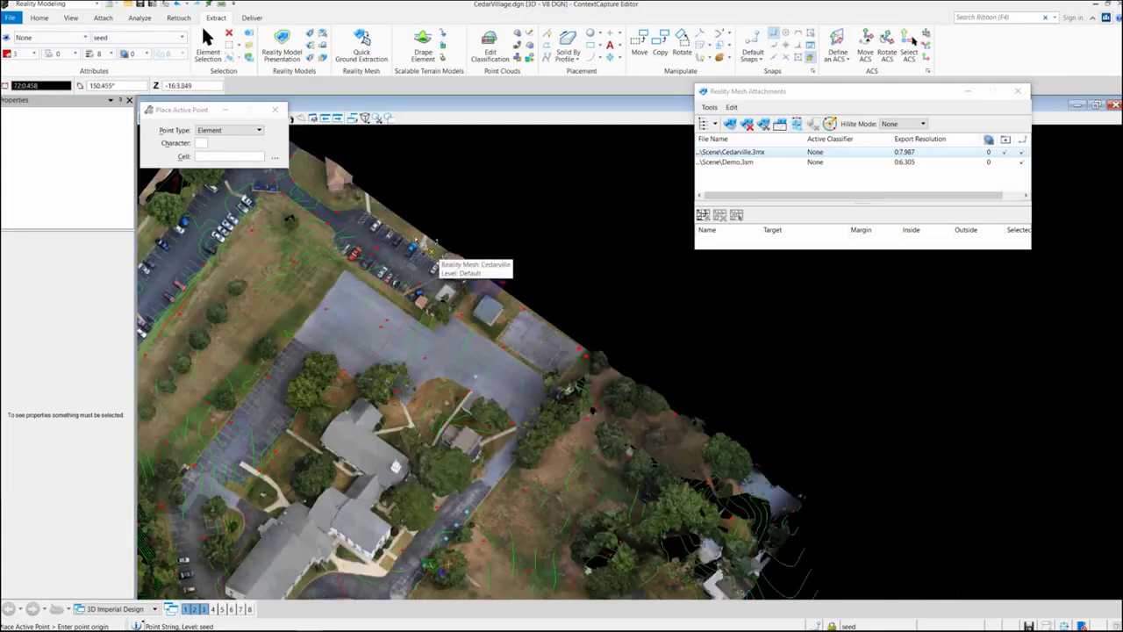
left_click(430, 251)
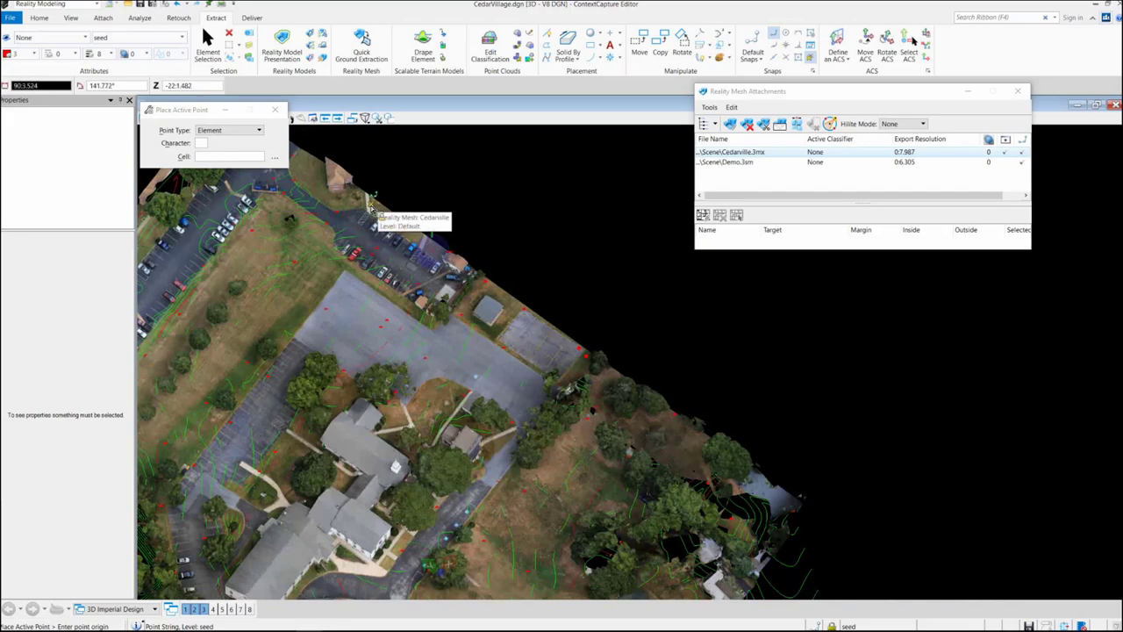
left_click(373, 197)
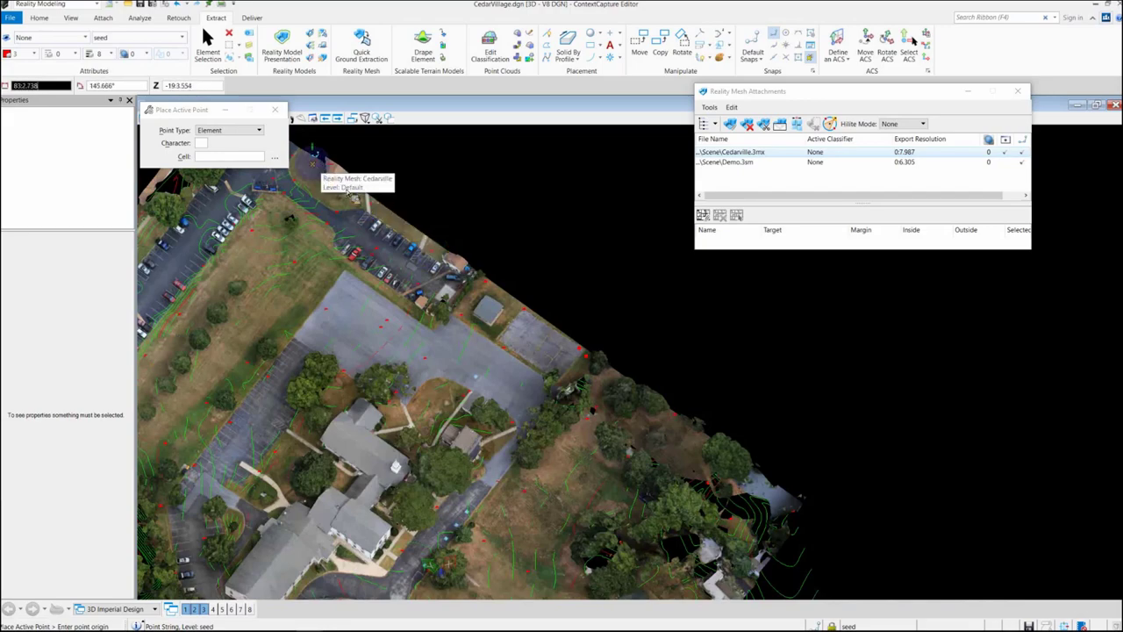
scroll(437, 277, "down", 2)
scroll(436, 278, "down", 2)
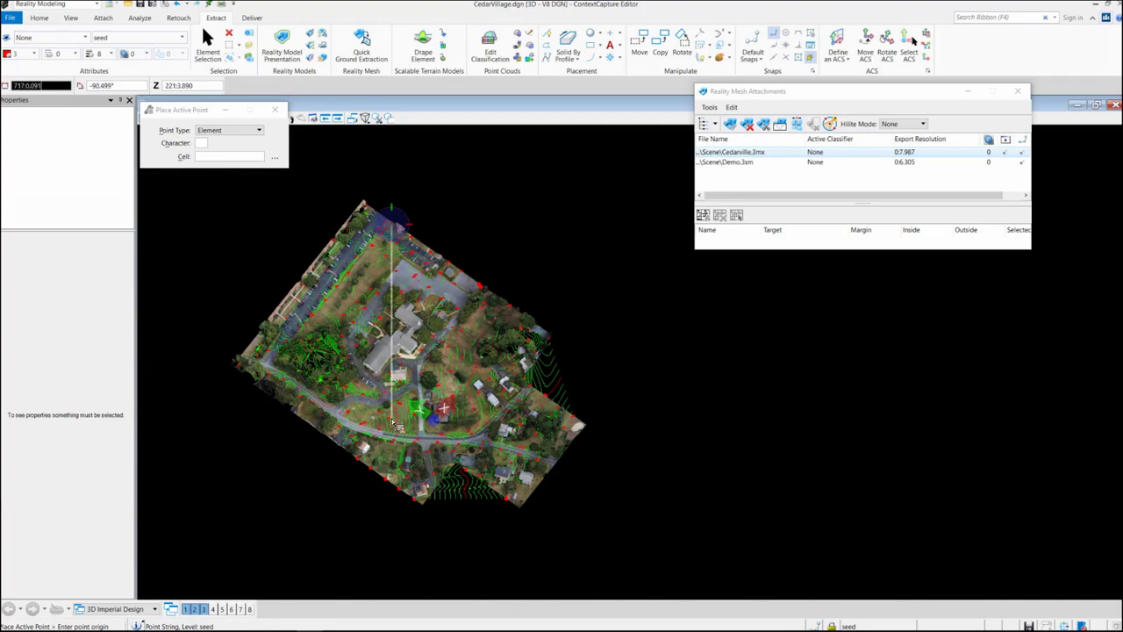
- Select Demo.3sm in Reality Mesh Attachments and toggle its display in the view
scroll(410, 379, "up", 4)
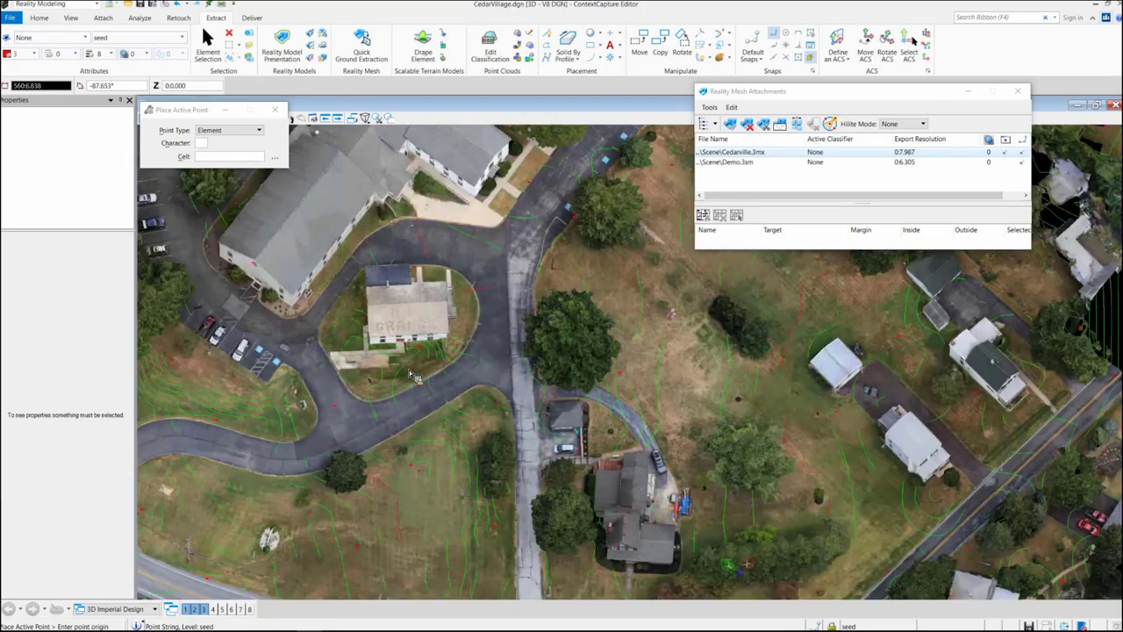
scroll(406, 342, "up", 3)
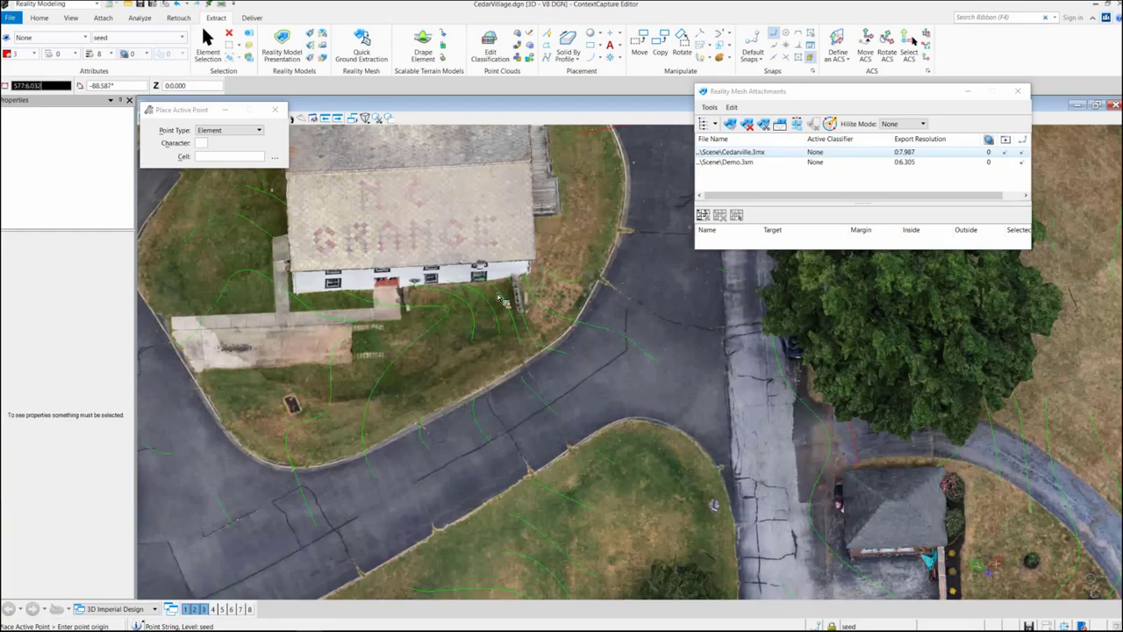
left_click(1011, 163)
left_click(1010, 165)
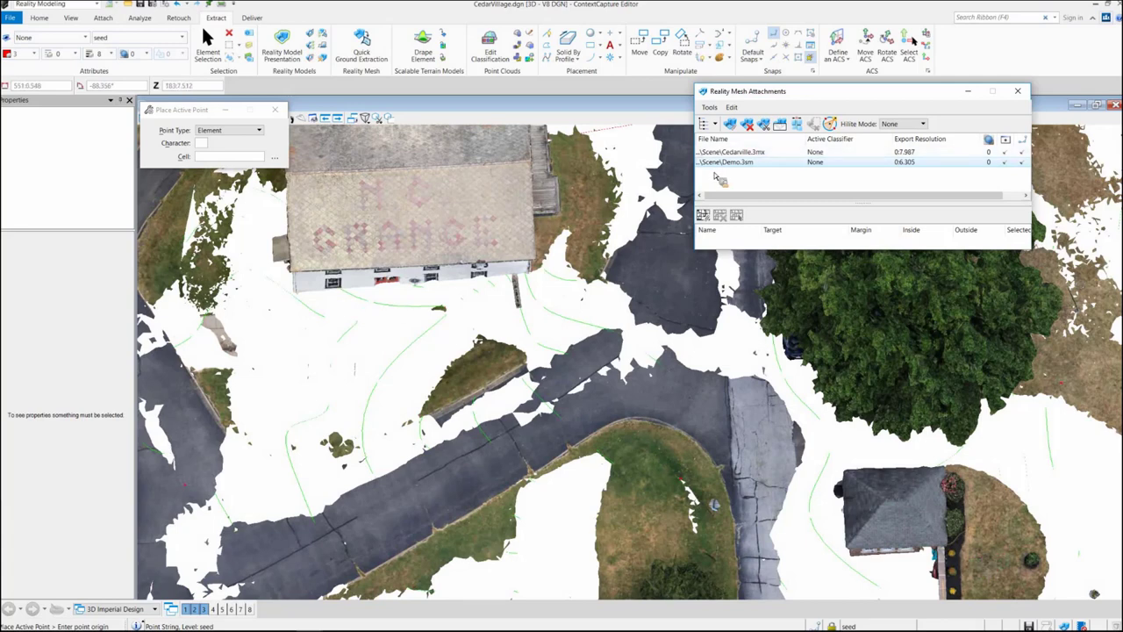
- With Element Selection, cycle through the terrain model, Cedarville.3mx and Demo.3sm meshes
left_click(208, 42)
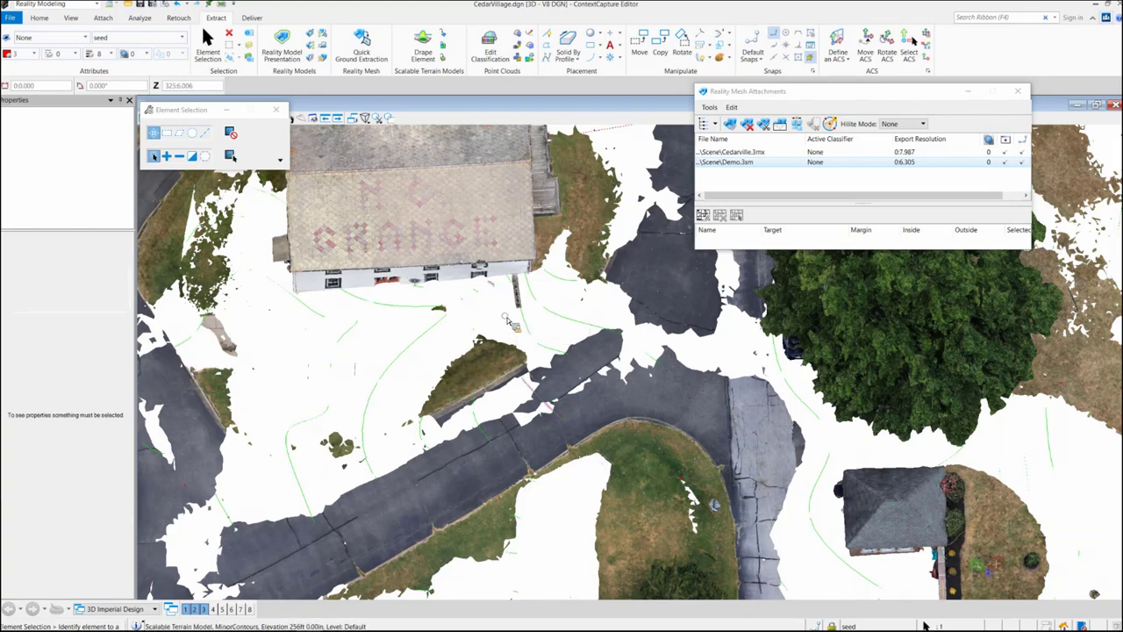
left_click(506, 318)
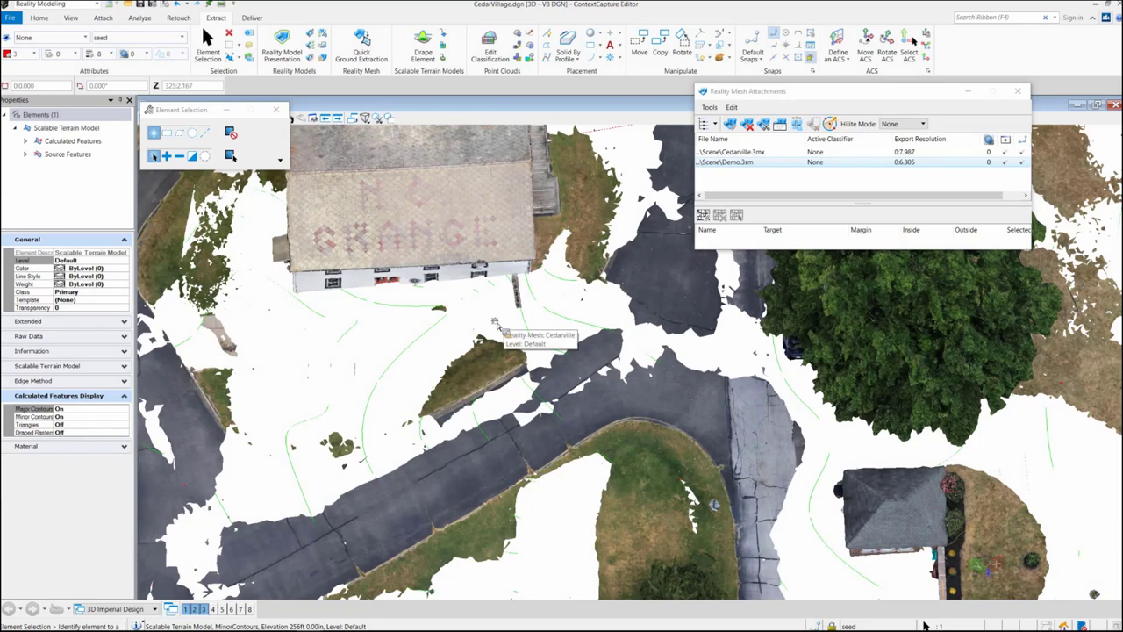
left_click(497, 327)
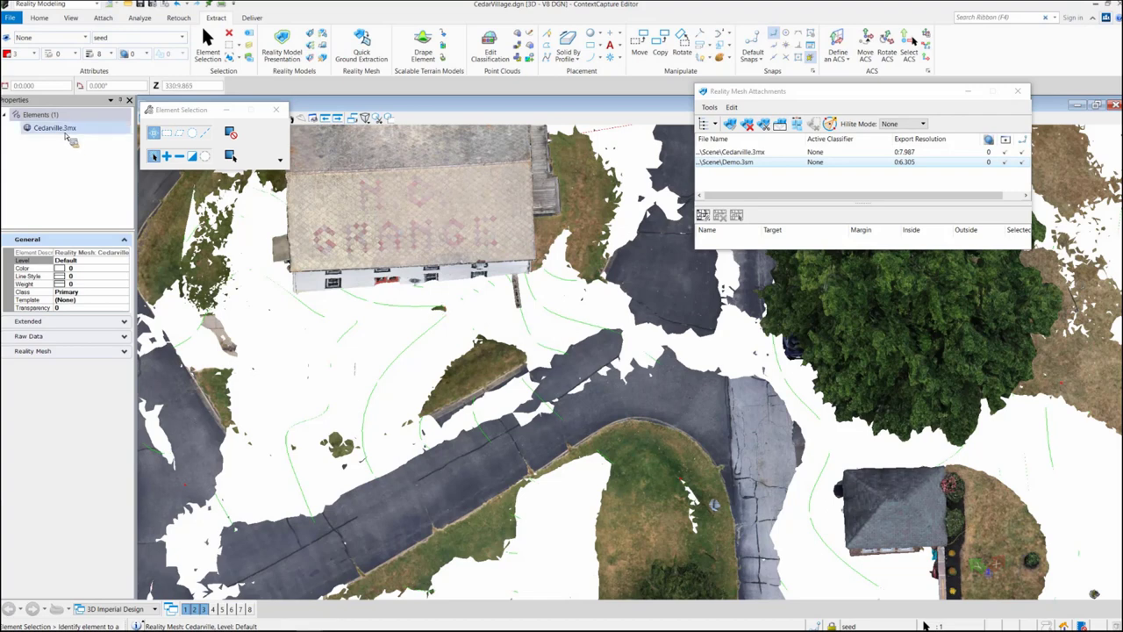
left_click(496, 328)
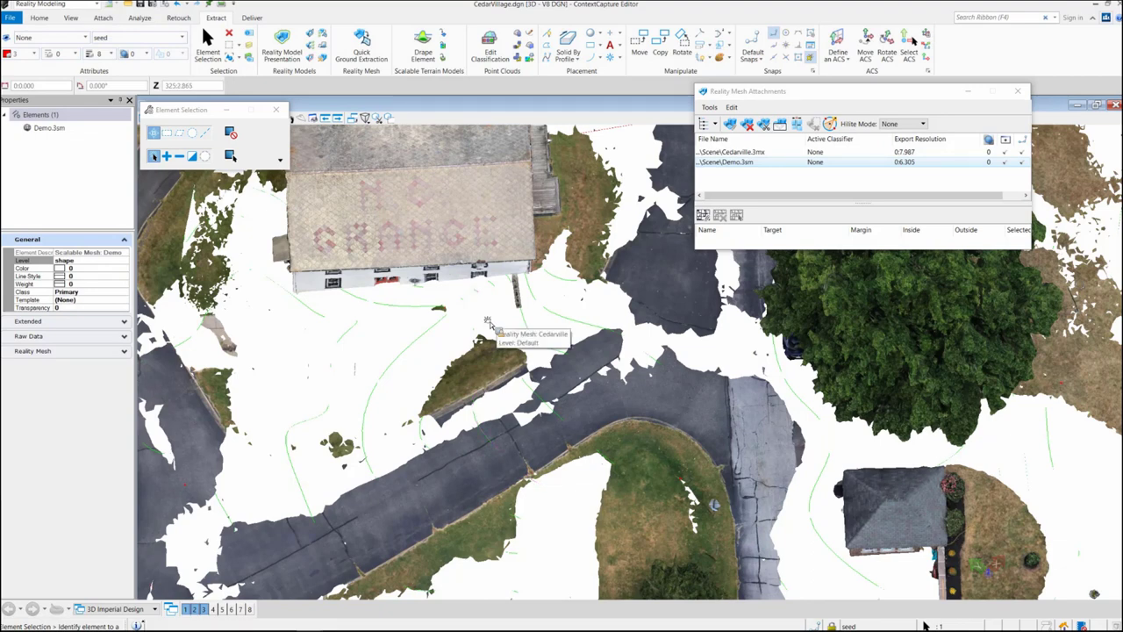
left_click(488, 322)
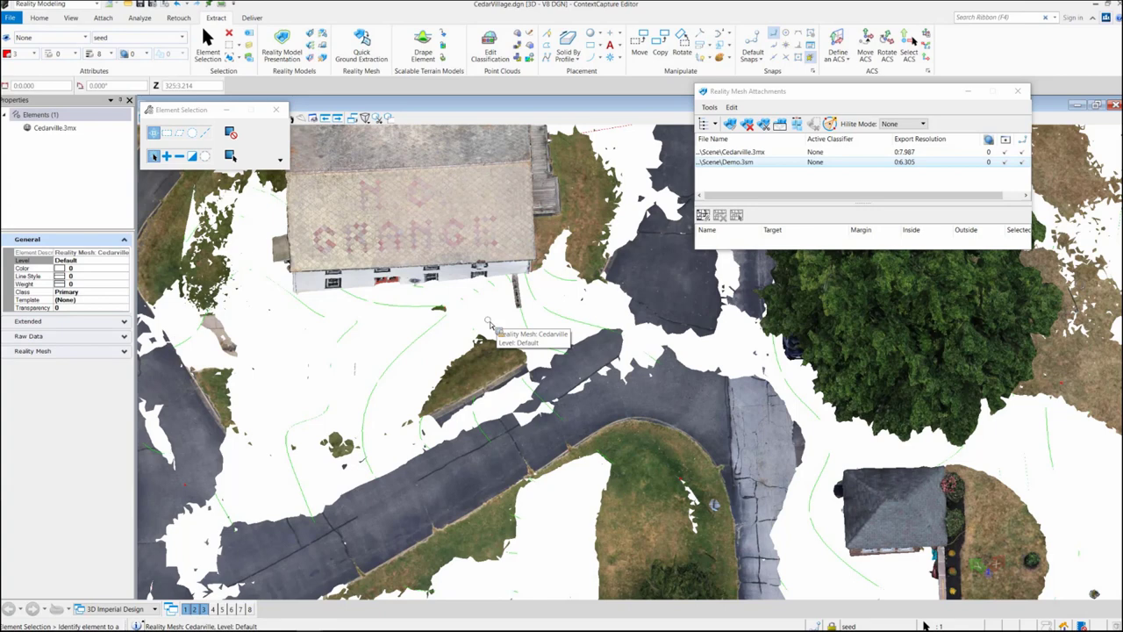
left_click(489, 322)
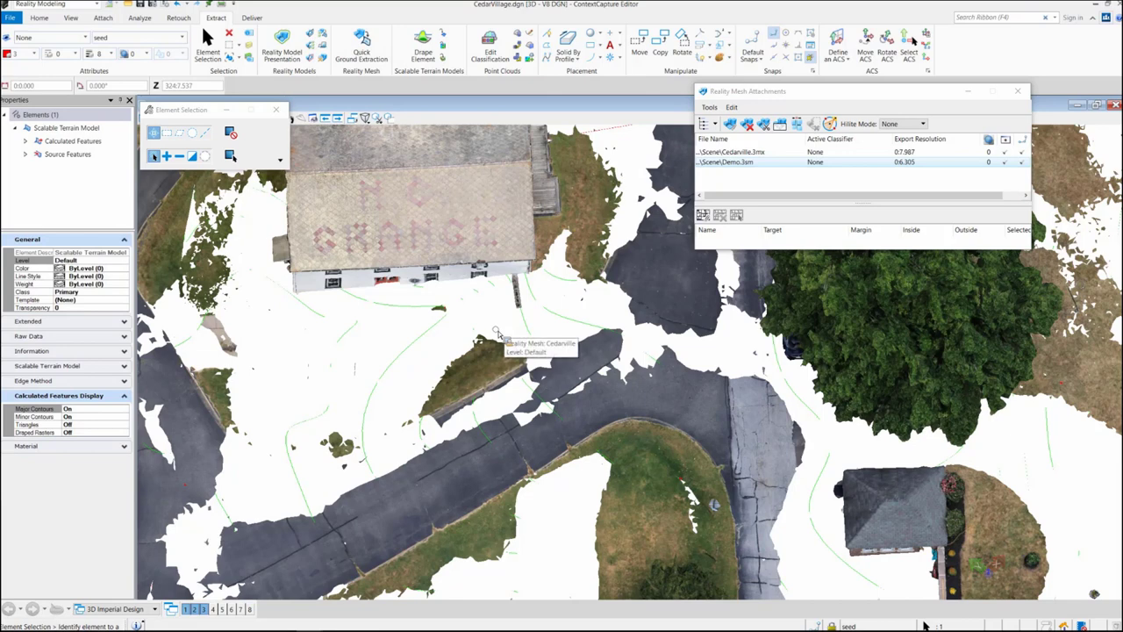
- Select Demo.3sm in the view and show its properties alone in the Properties tree
scroll(495, 329, "down", 2)
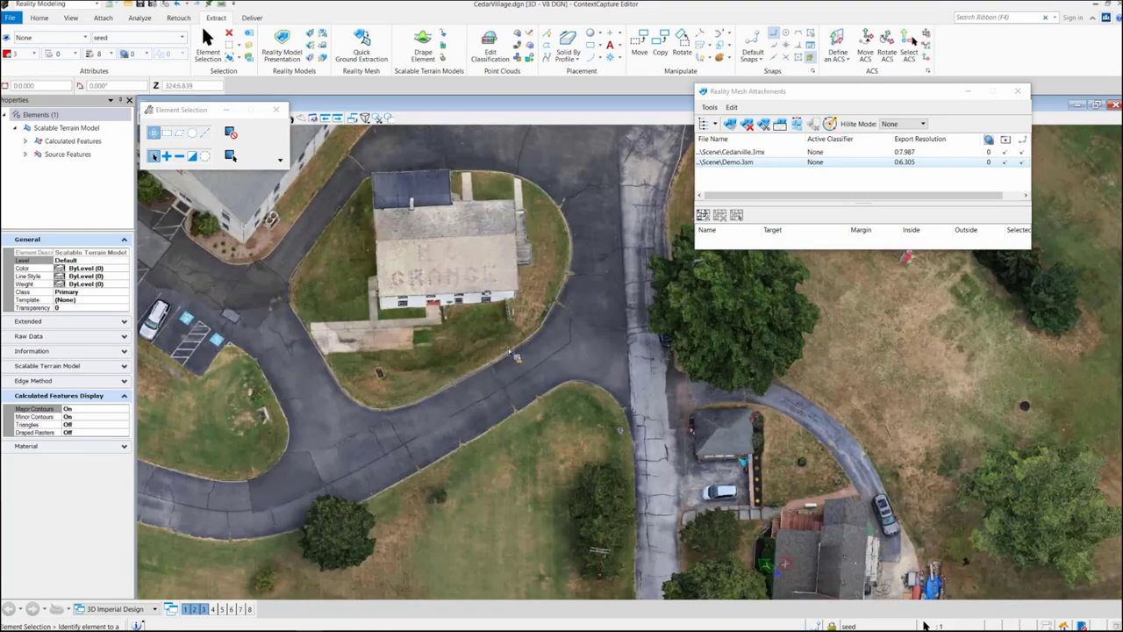
scroll(512, 356, "down", 4)
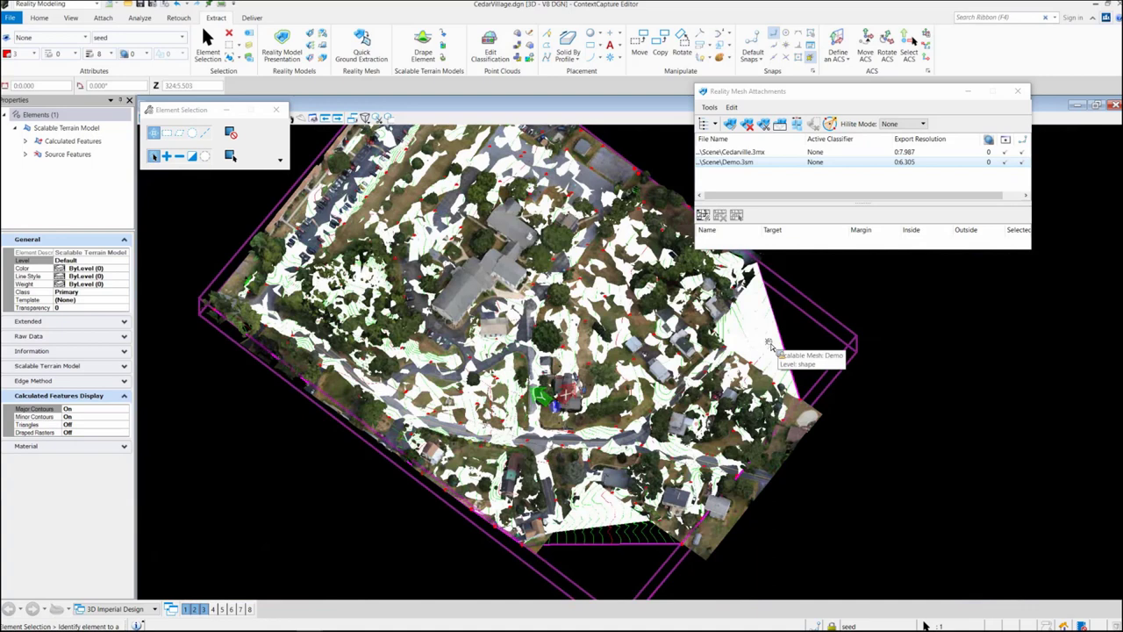
left_click(766, 349)
left_click(48, 128)
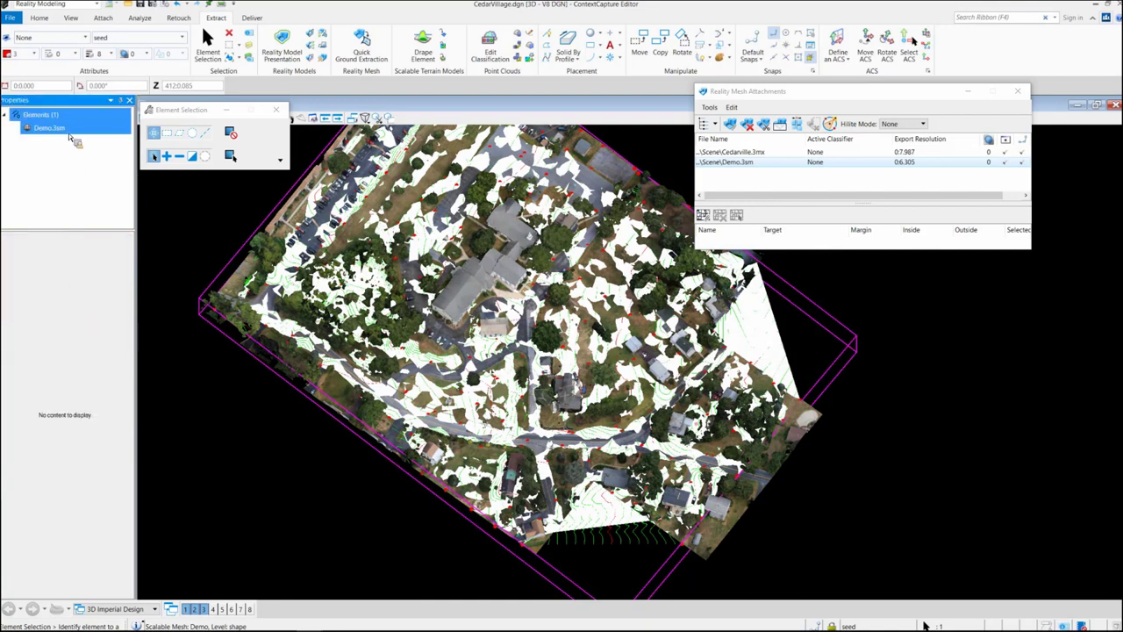
left_click_drag(71, 138, 60, 122)
left_click(62, 127)
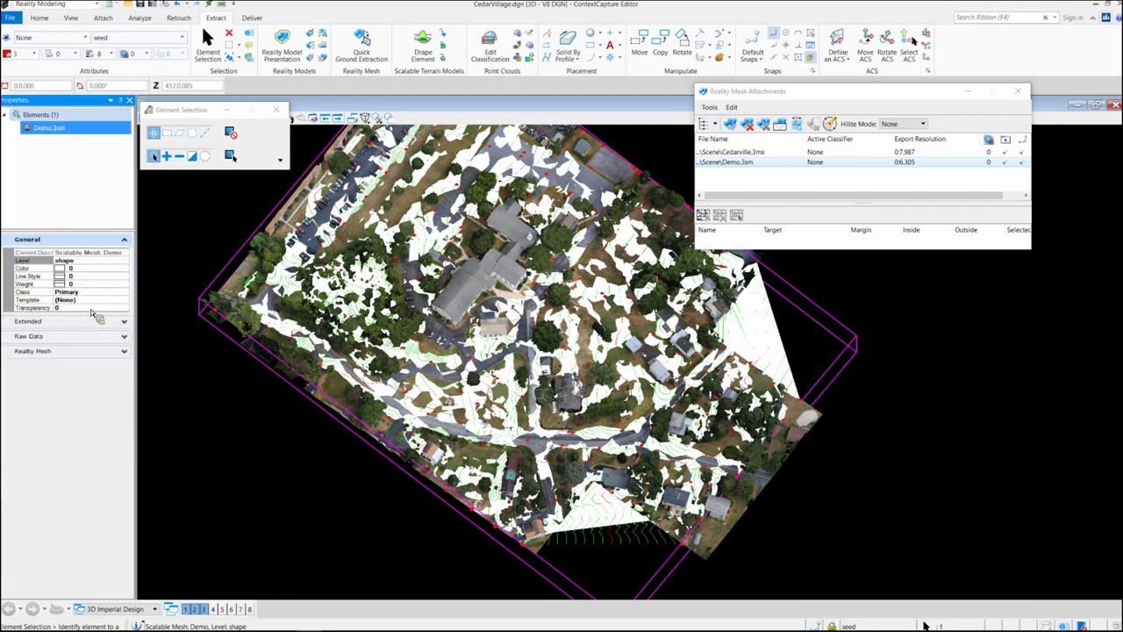
- Set the Demo.3sm Display Style to Wireframe in its reality mesh properties
left_click(93, 350)
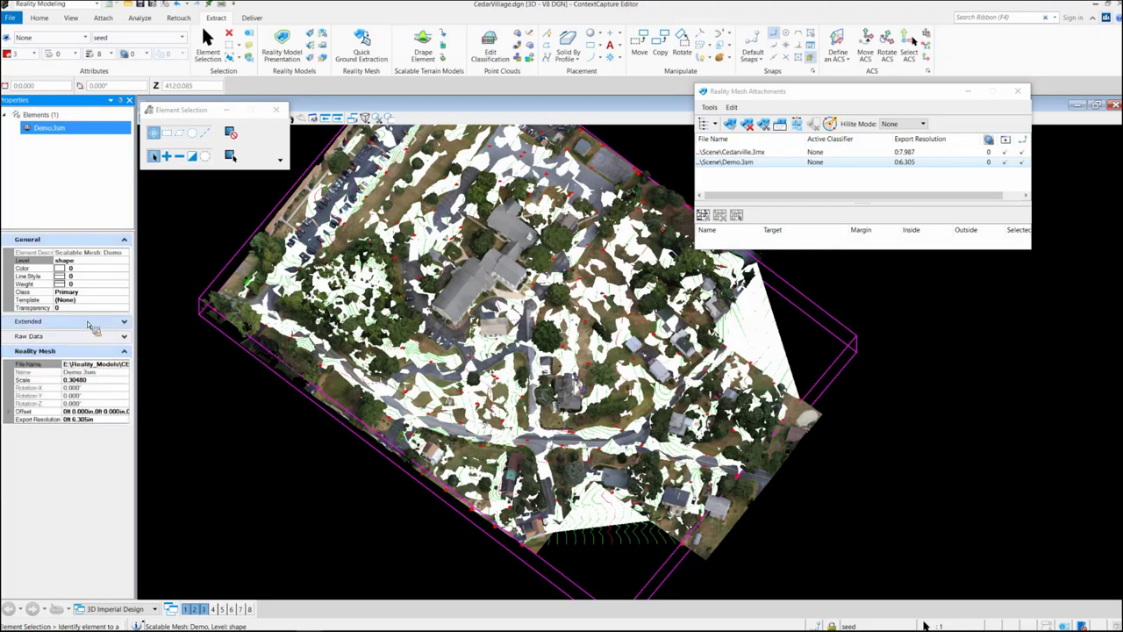
left_click(87, 325)
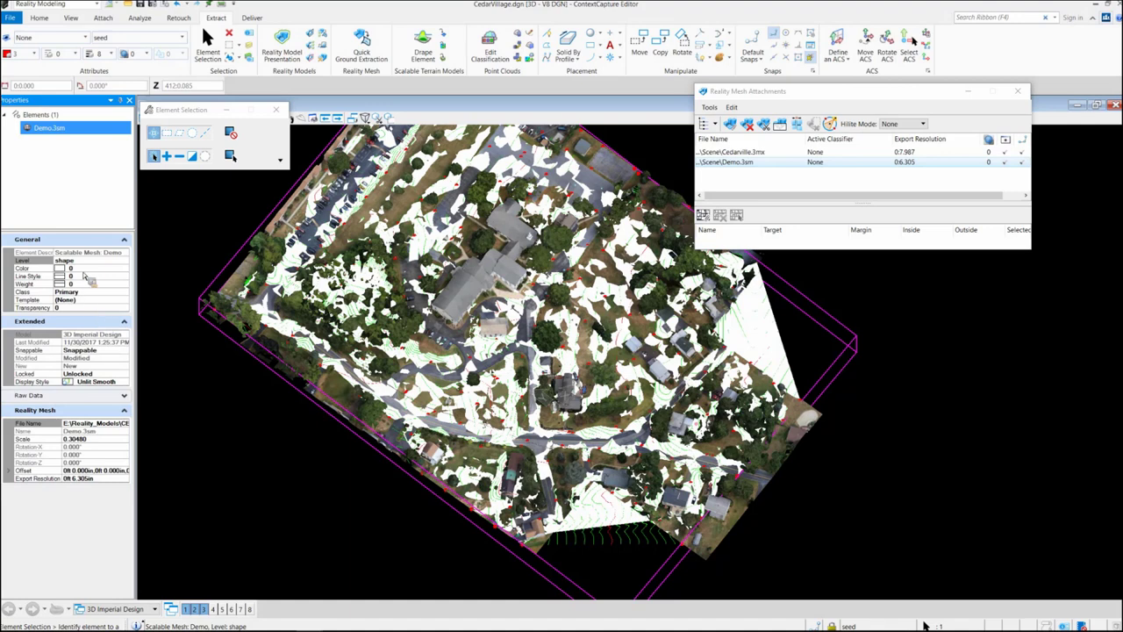
left_click(102, 382)
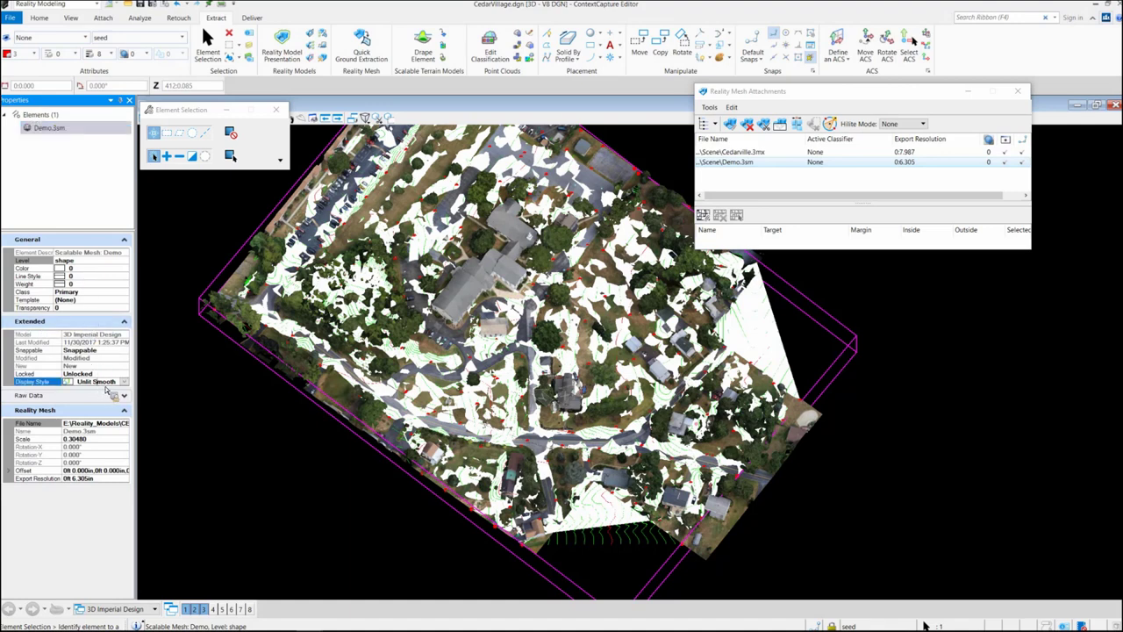
left_click(124, 382)
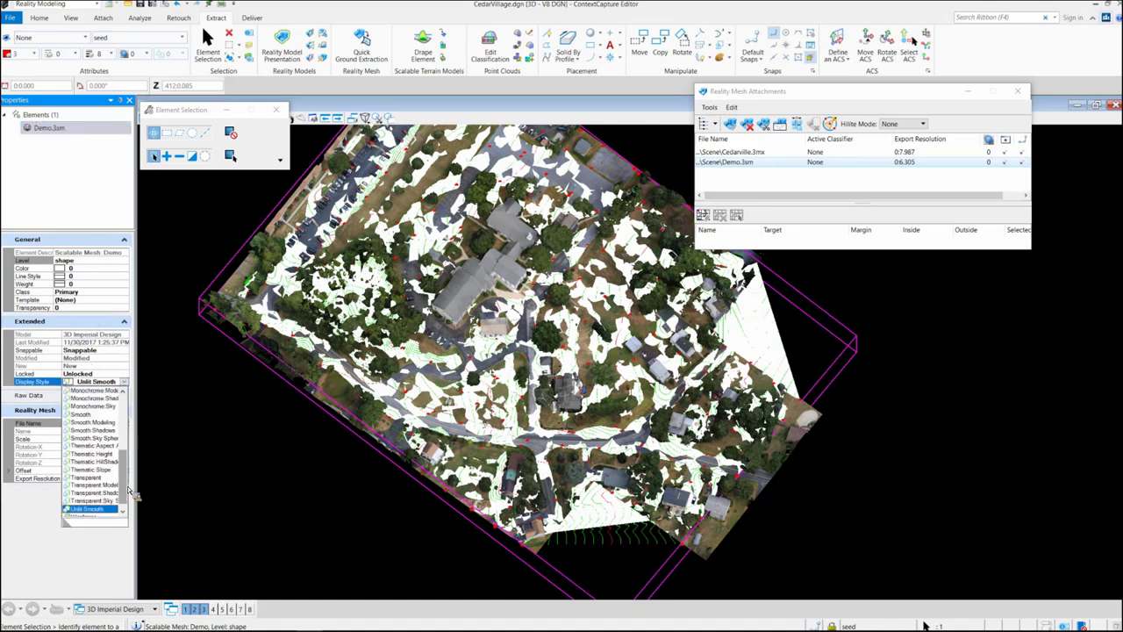
scroll(128, 486, "down", 1)
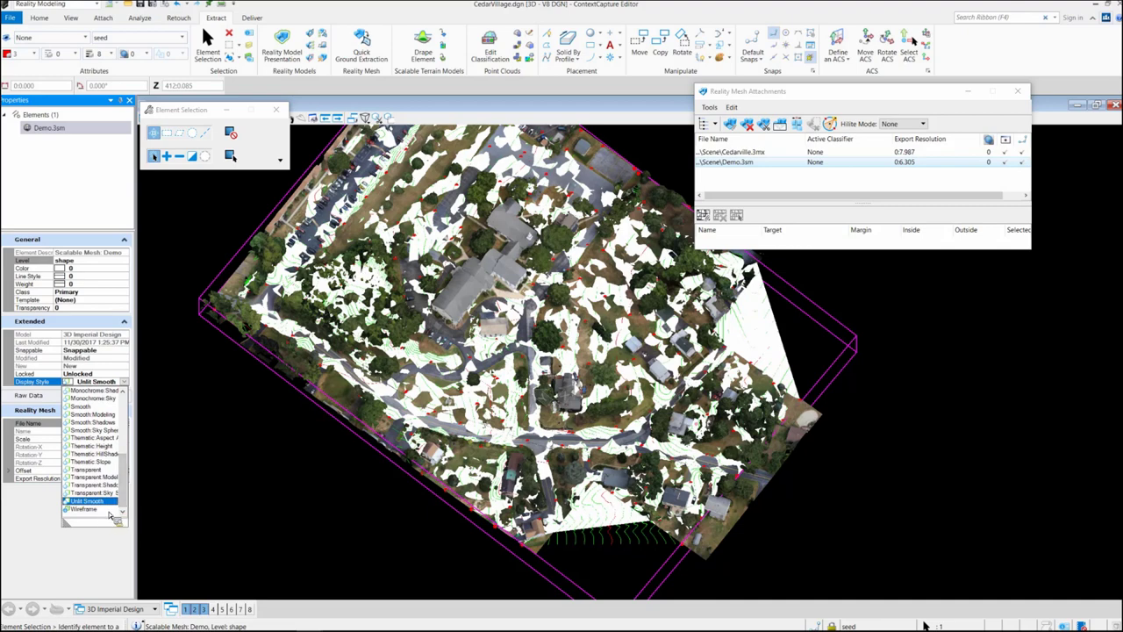
left_click(103, 509)
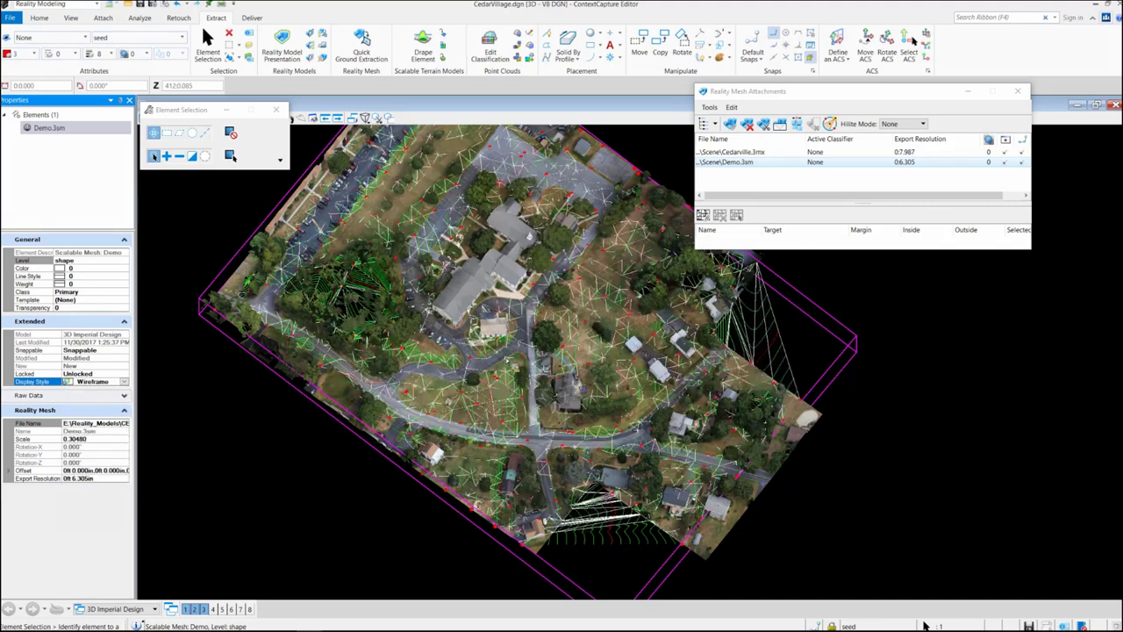
scroll(505, 347, "up", 5)
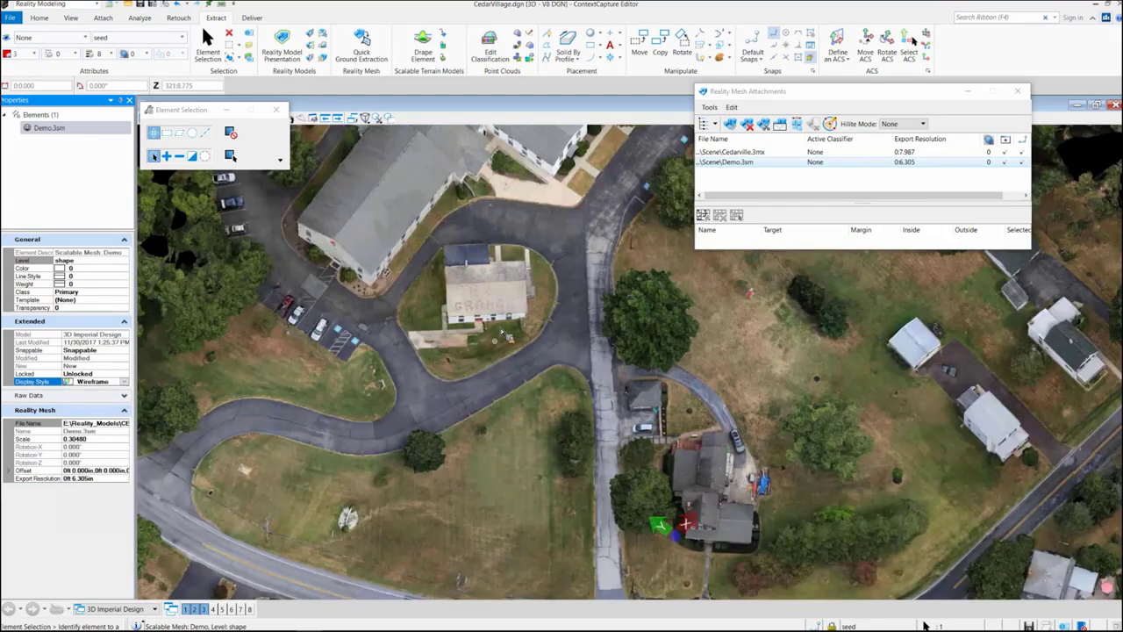
scroll(506, 336, "up", 5)
scroll(434, 298, "up", 3)
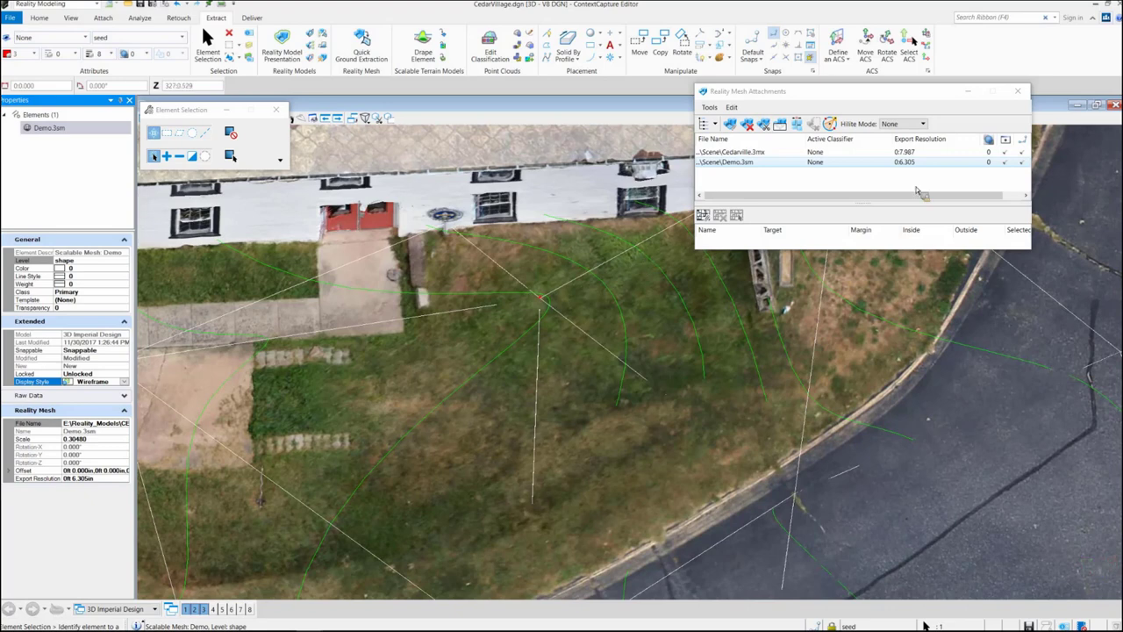
left_click(1006, 186)
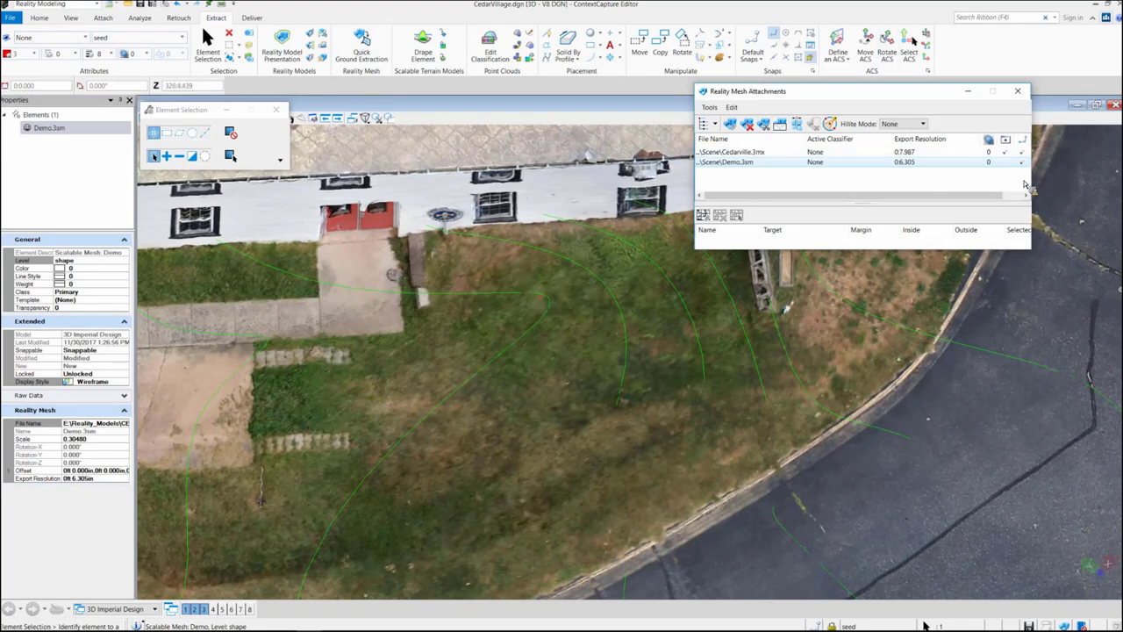
- Start Place Active Point via ribbon search, place lawn points, and undo the last one
left_click(982, 19)
type("place")
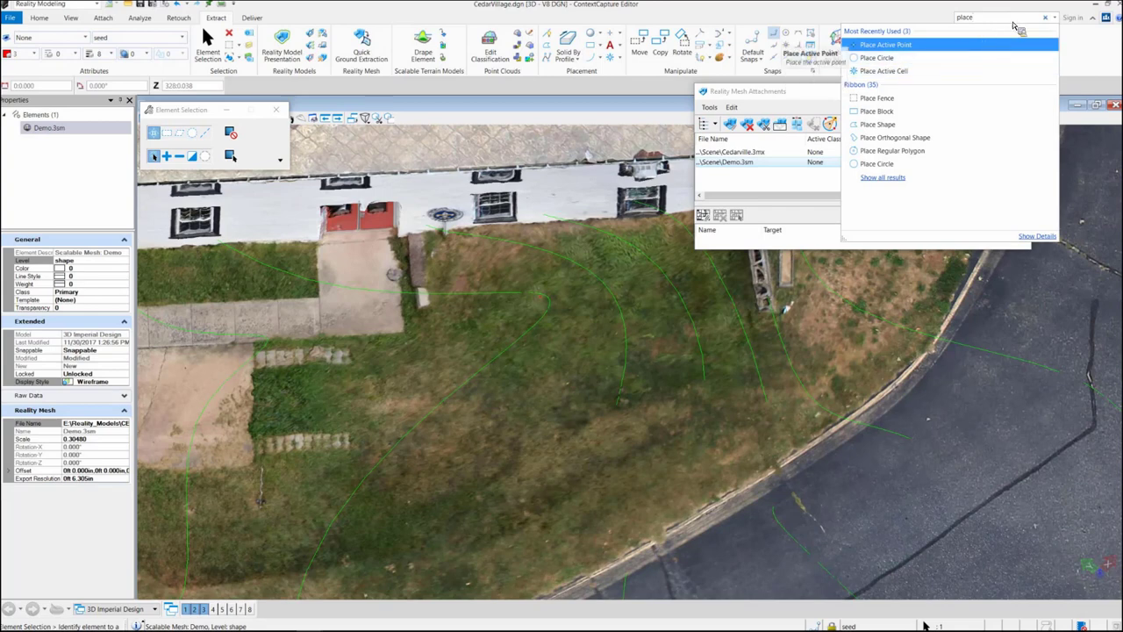
type("poi")
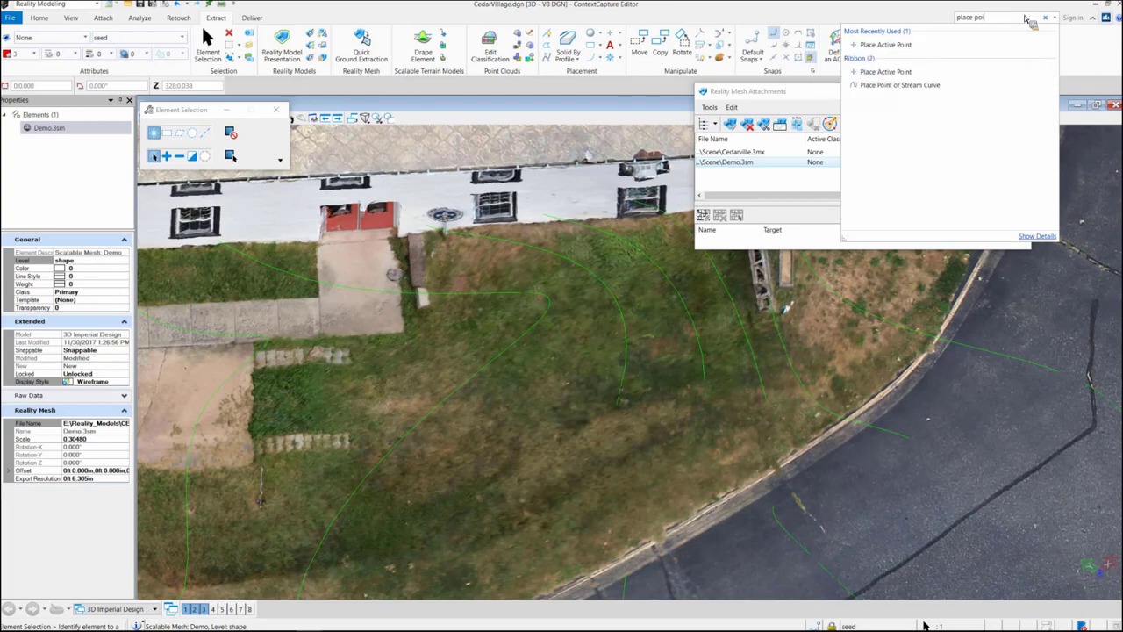
type("nt")
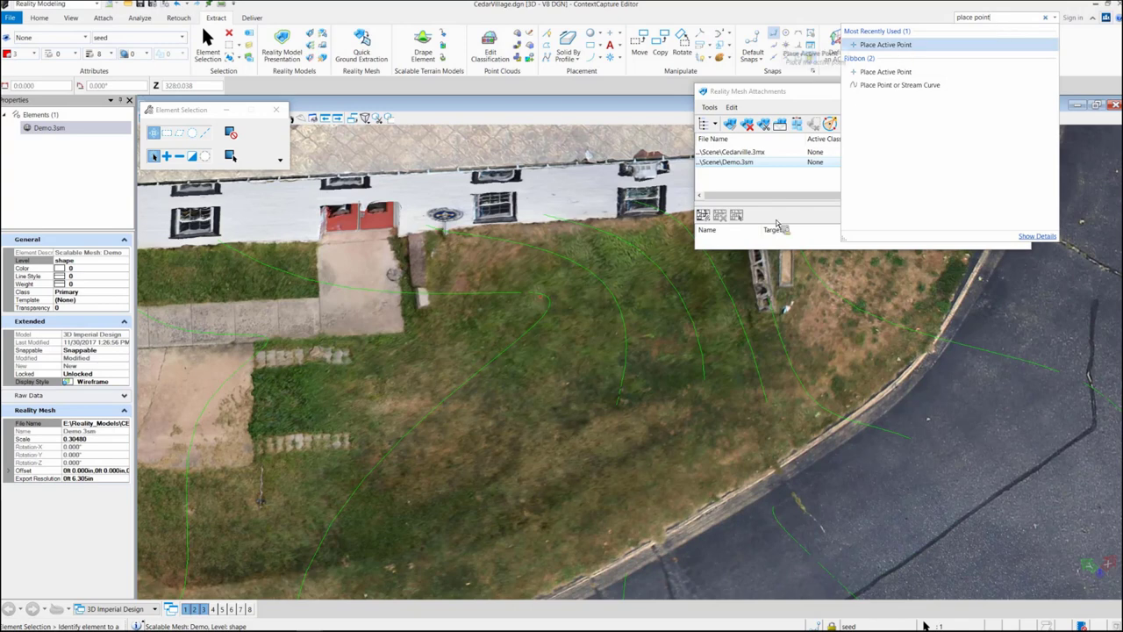
left_click(903, 45)
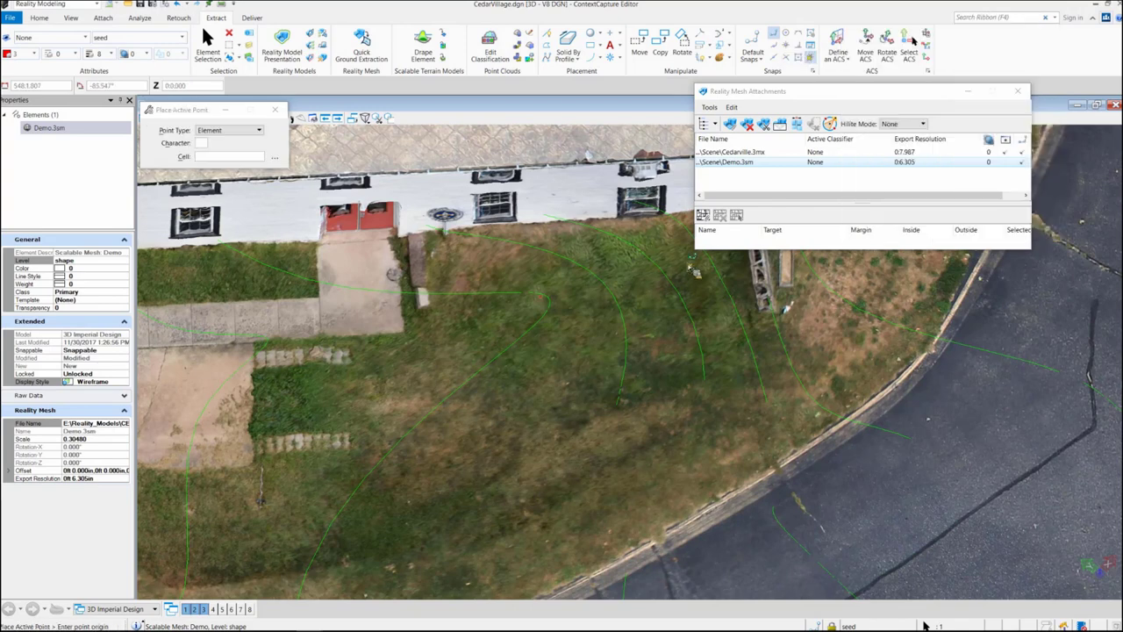
left_click(651, 249)
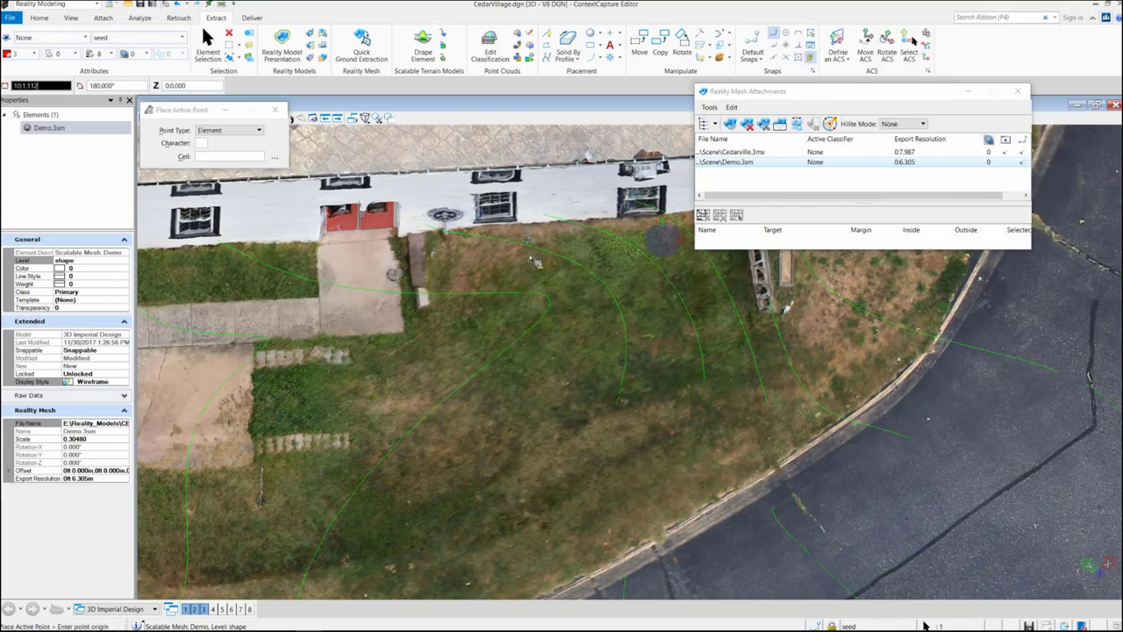
left_click(459, 249)
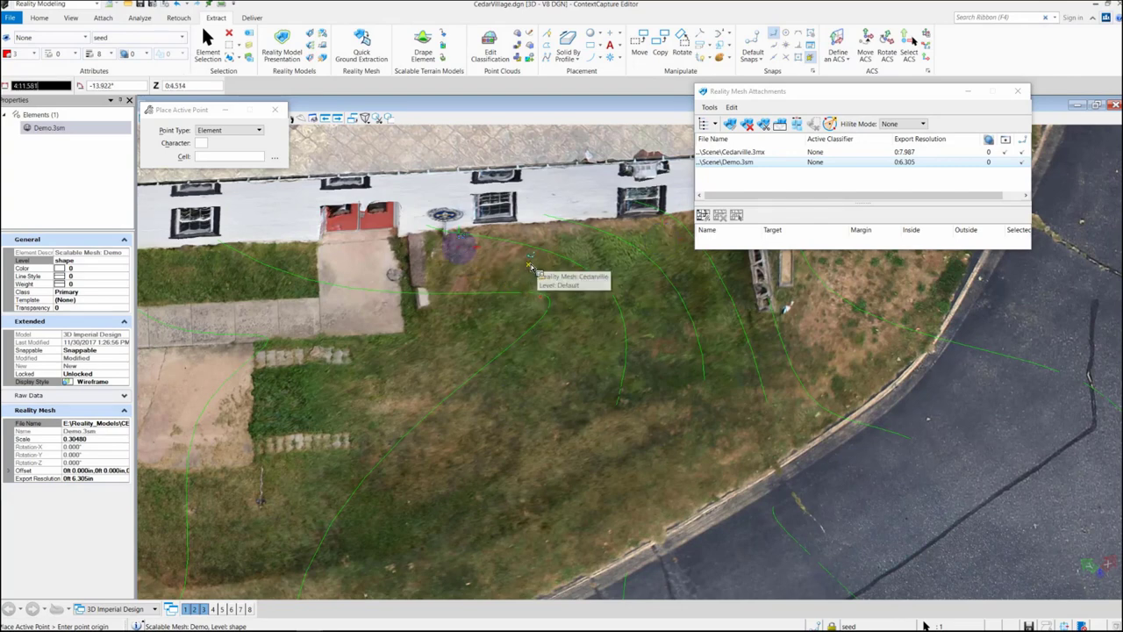
key("ctrl+z")
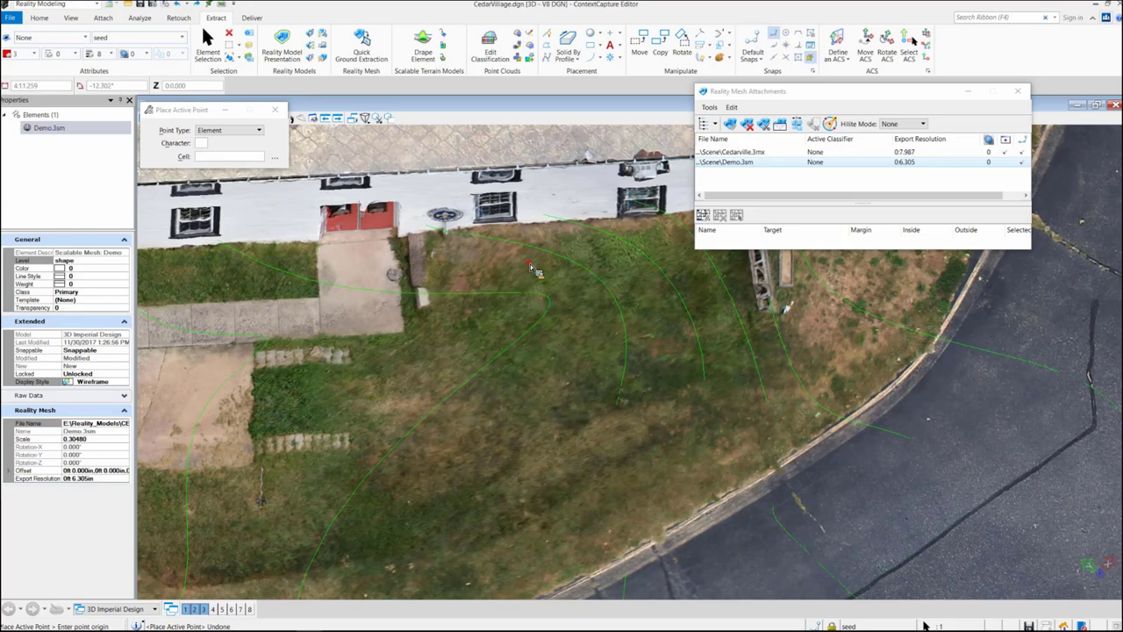
- Reposition the active point on the lawn, house corner, front lawn and walkway
left_click(488, 250)
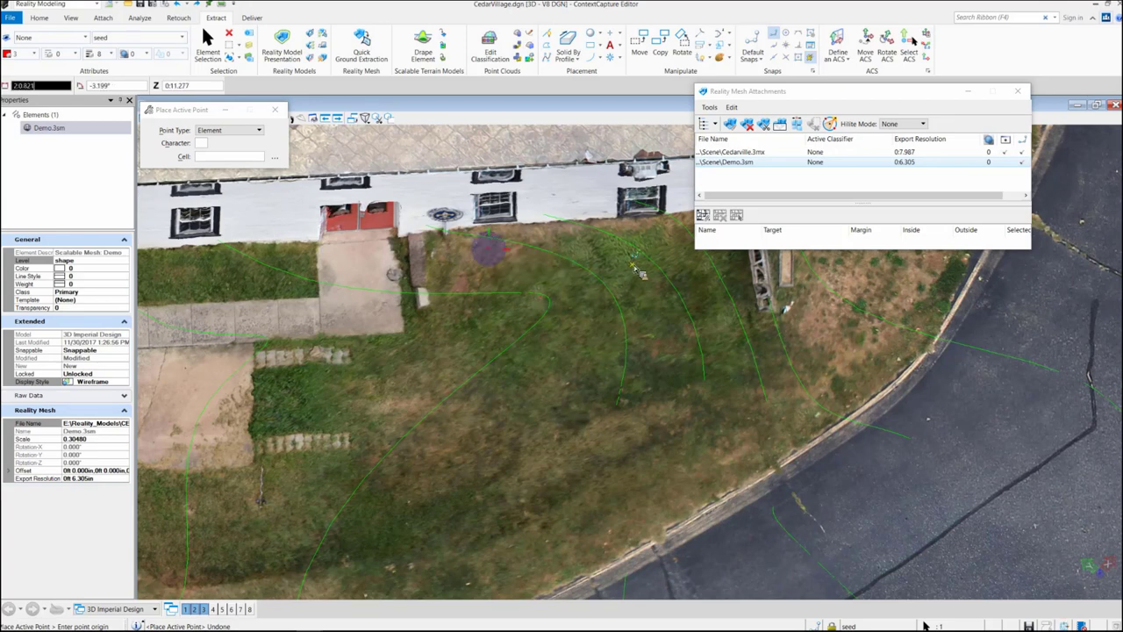
left_click(671, 230)
scroll(594, 344, "down", 2)
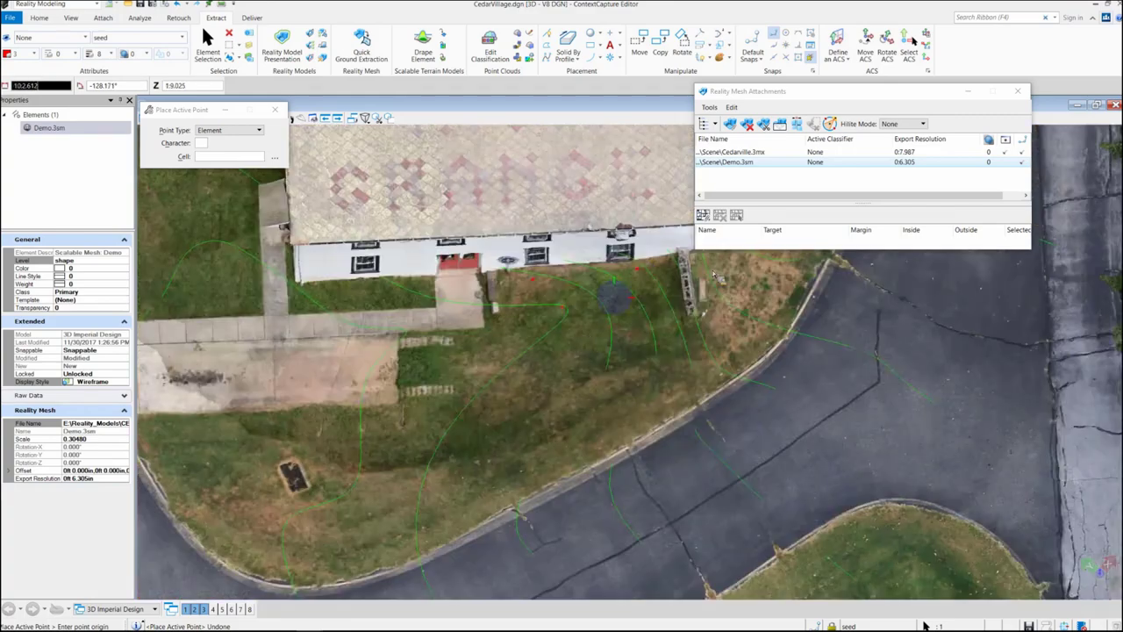
scroll(641, 298, "up", 2)
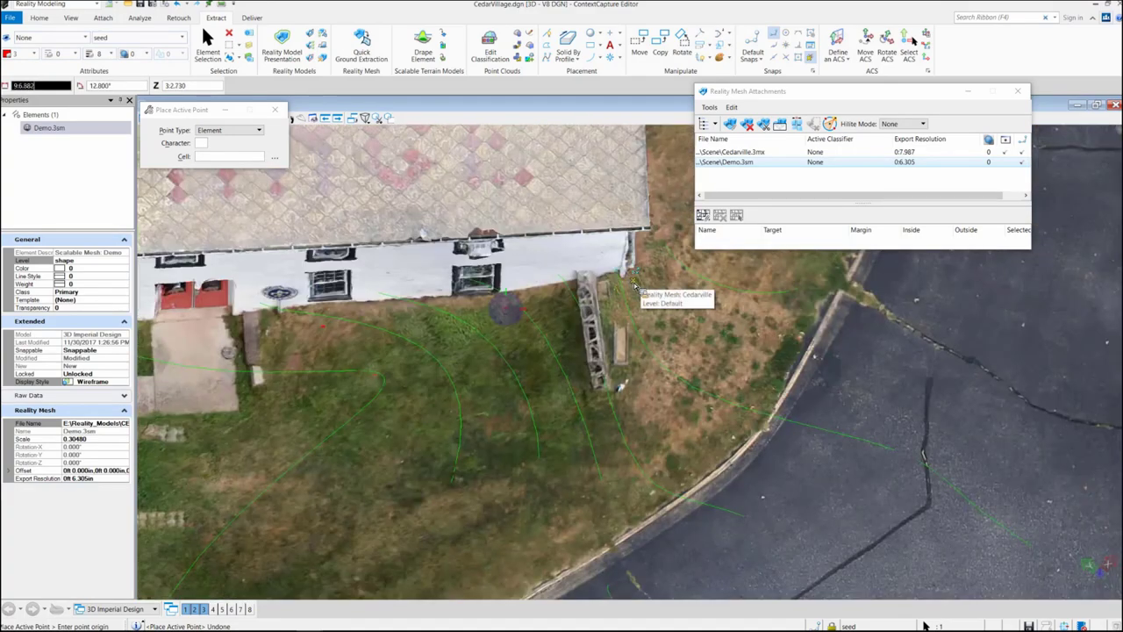
left_click(634, 283)
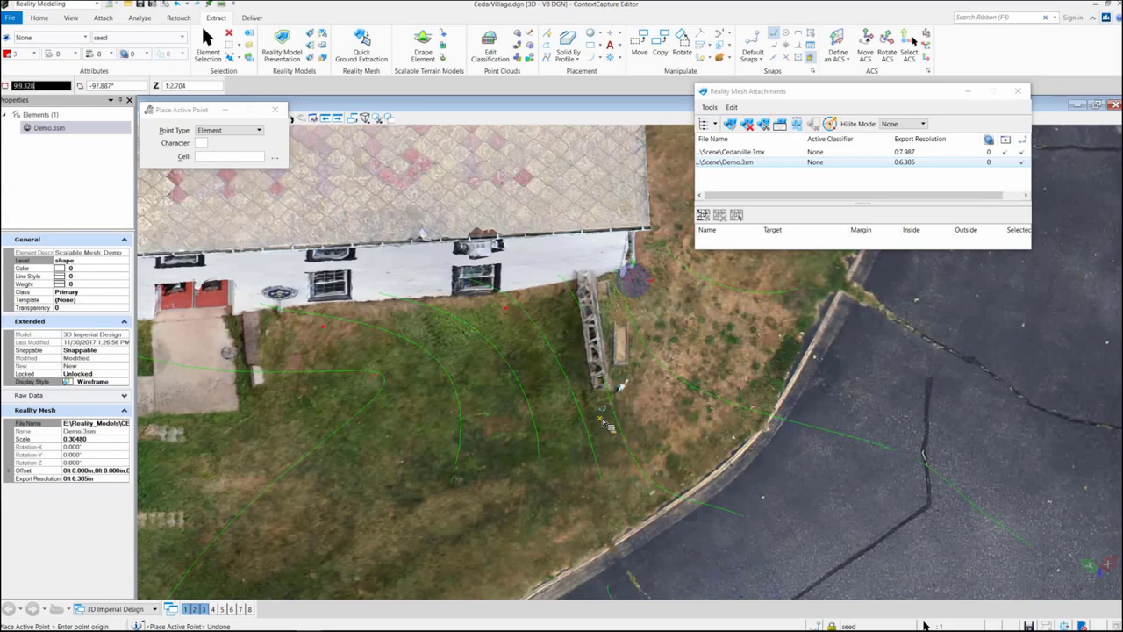
left_click(609, 421)
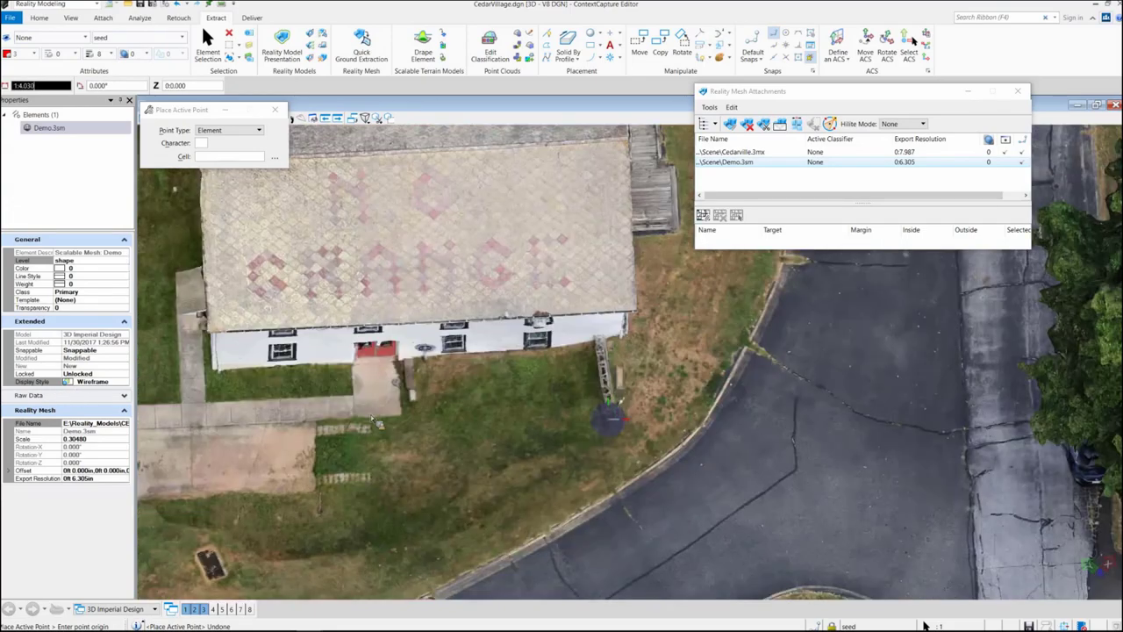
scroll(377, 421, "down", 2)
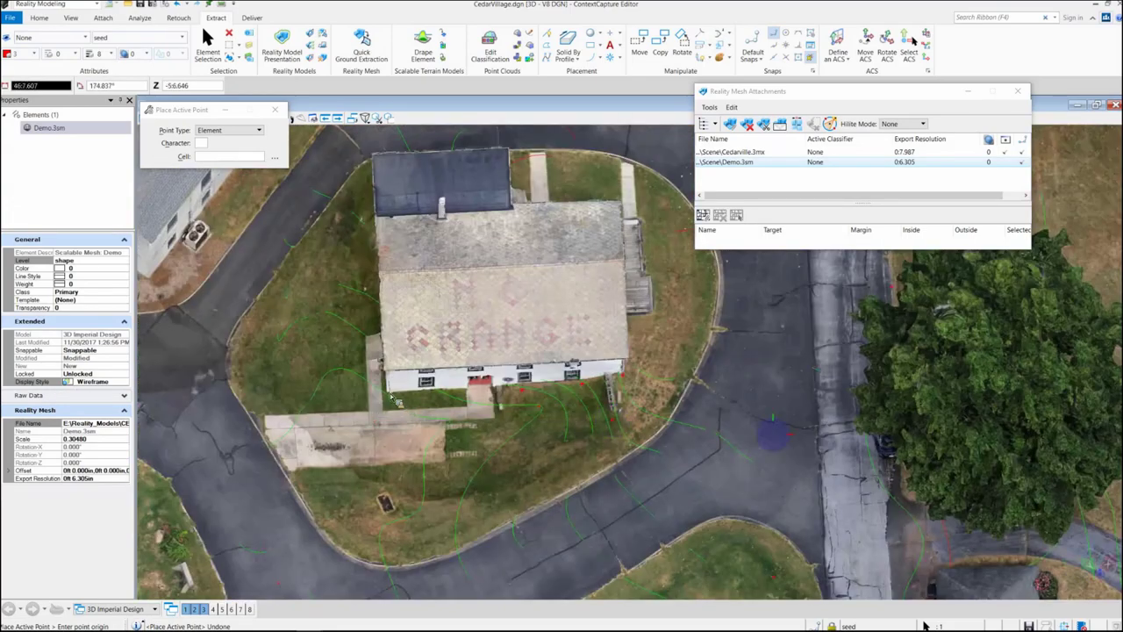
scroll(395, 402, "up", 3)
left_click(384, 393)
left_click(327, 331)
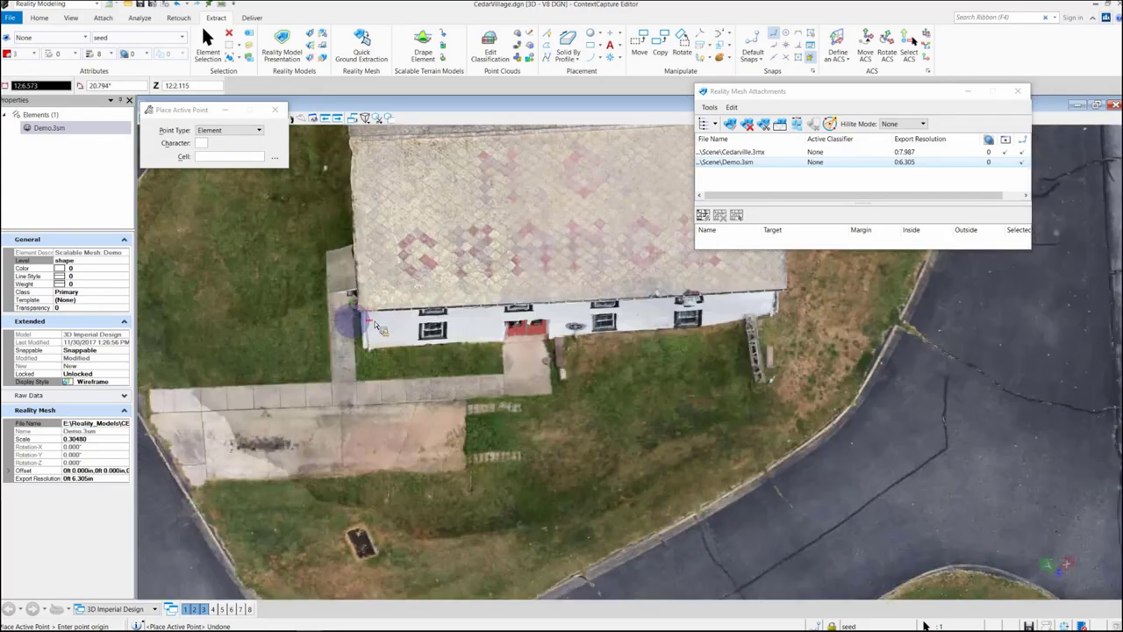
scroll(369, 321, "down", 3)
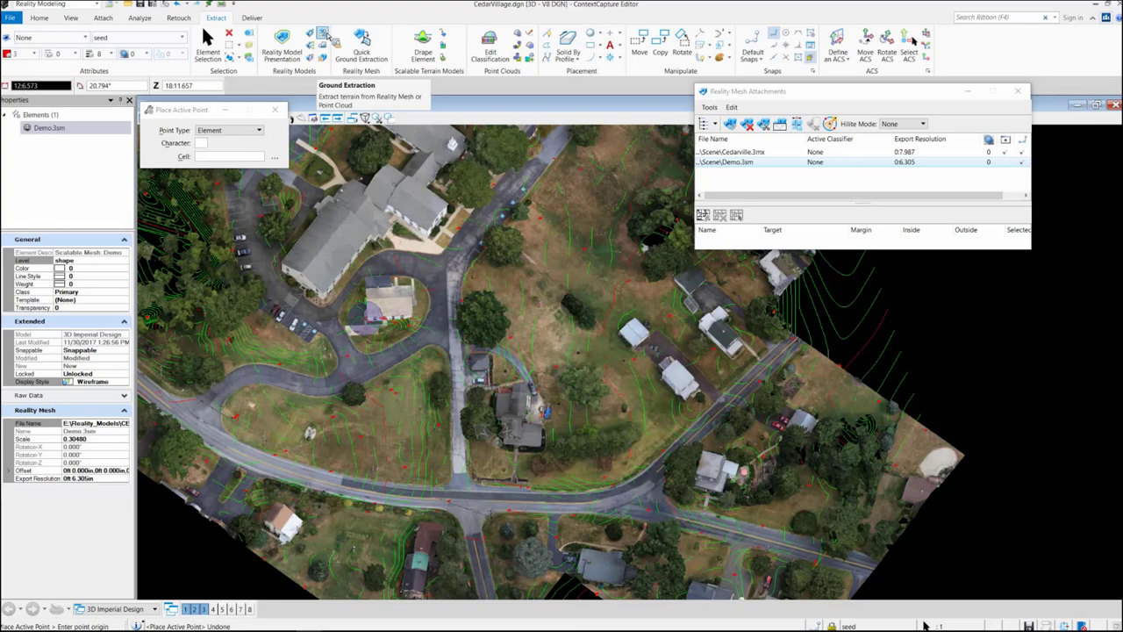
- Run Ground Extraction with Points seed mode on the Cedarville reality mesh
left_click(327, 37)
left_click(1017, 91)
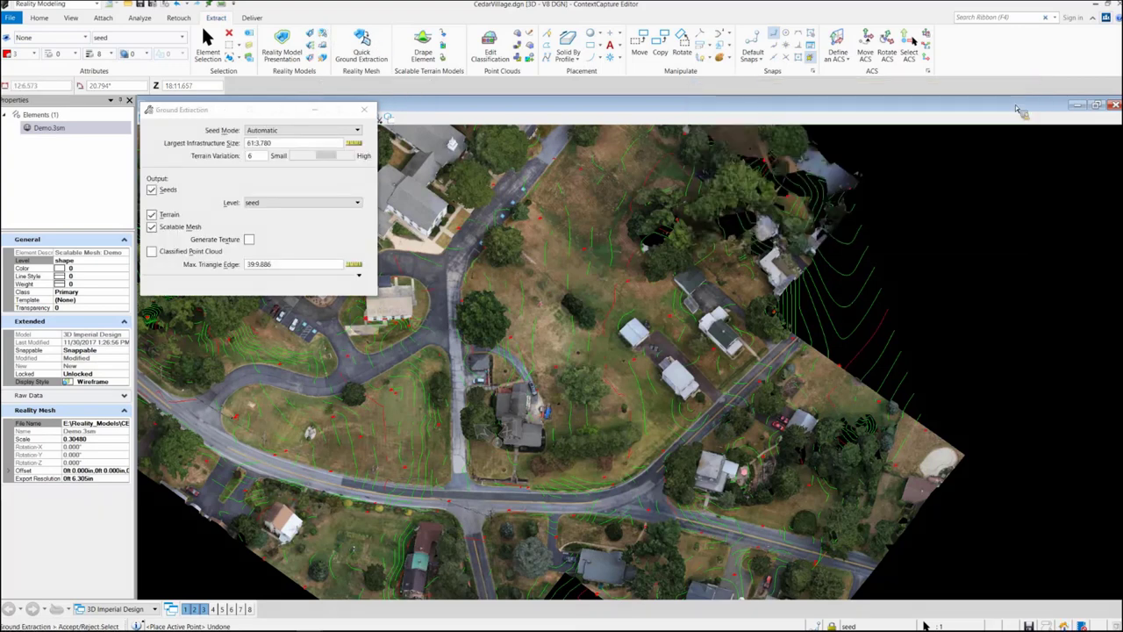
left_click(303, 135)
left_click(302, 141)
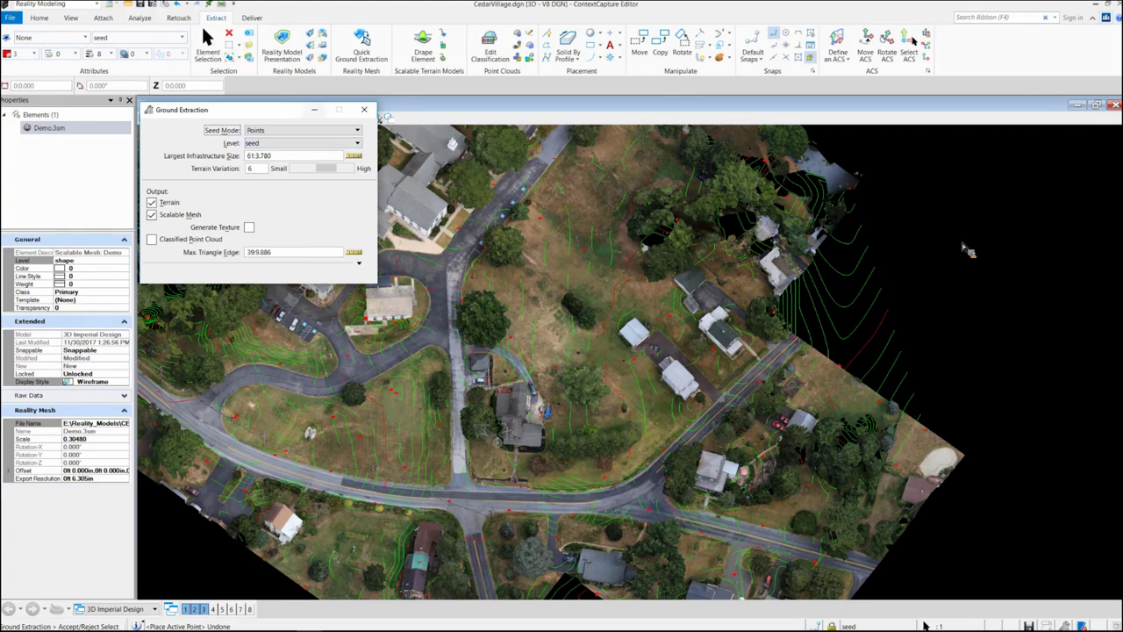
key("Escape")
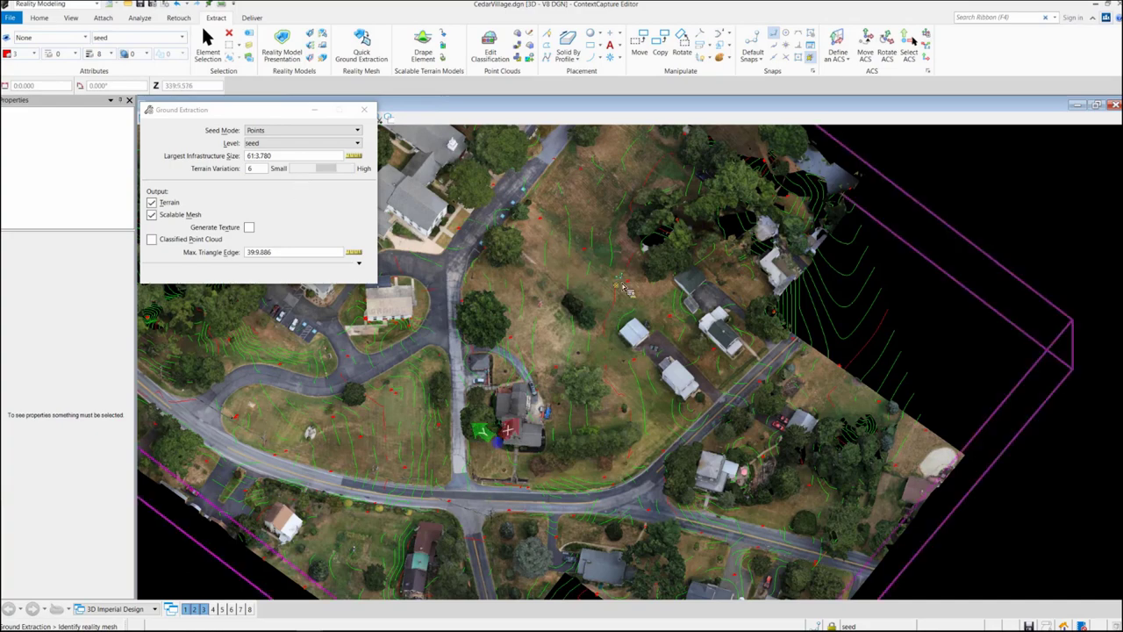
scroll(623, 286, "down", 2)
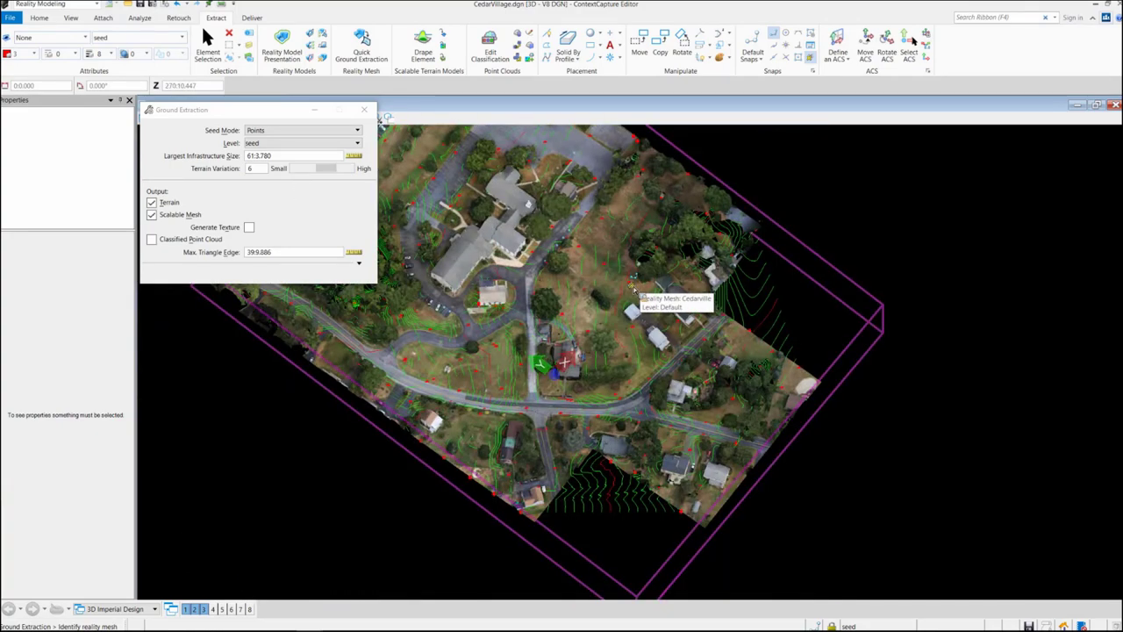
left_click(634, 289)
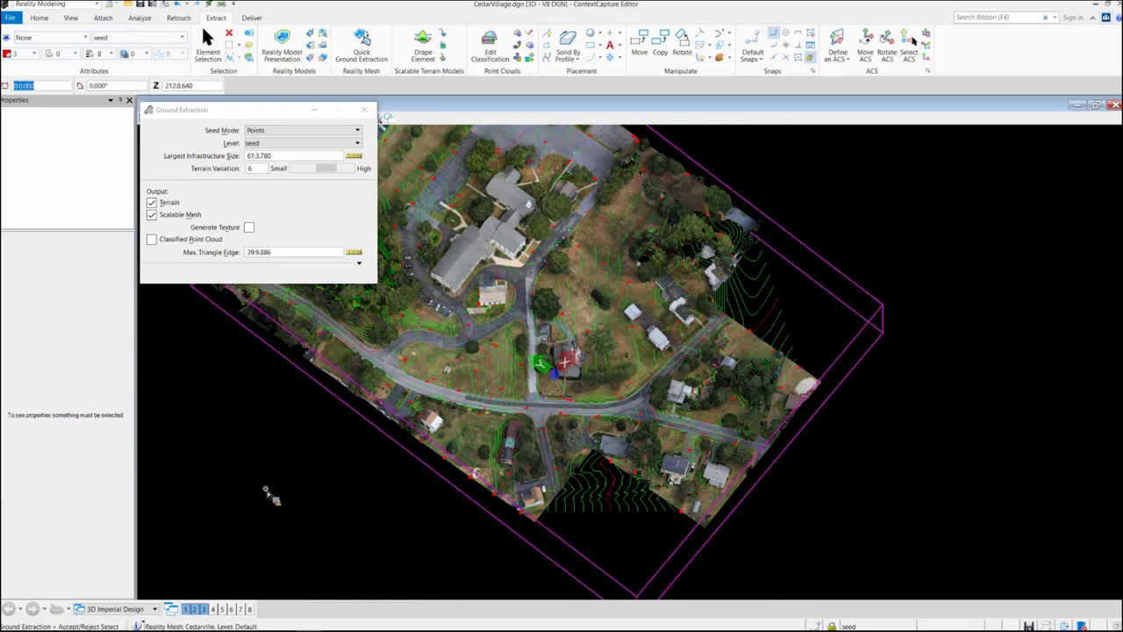
left_click(271, 495)
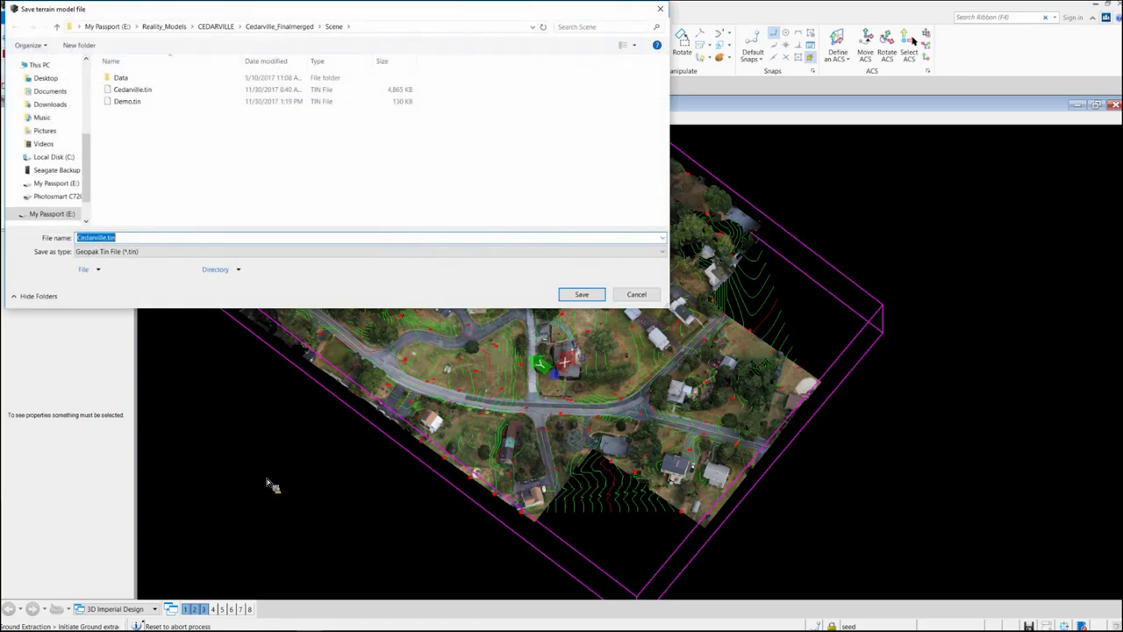
- Save the terrain model as Final.tin and the scalable mesh as Final.3sm
type("Final")
key("Return")
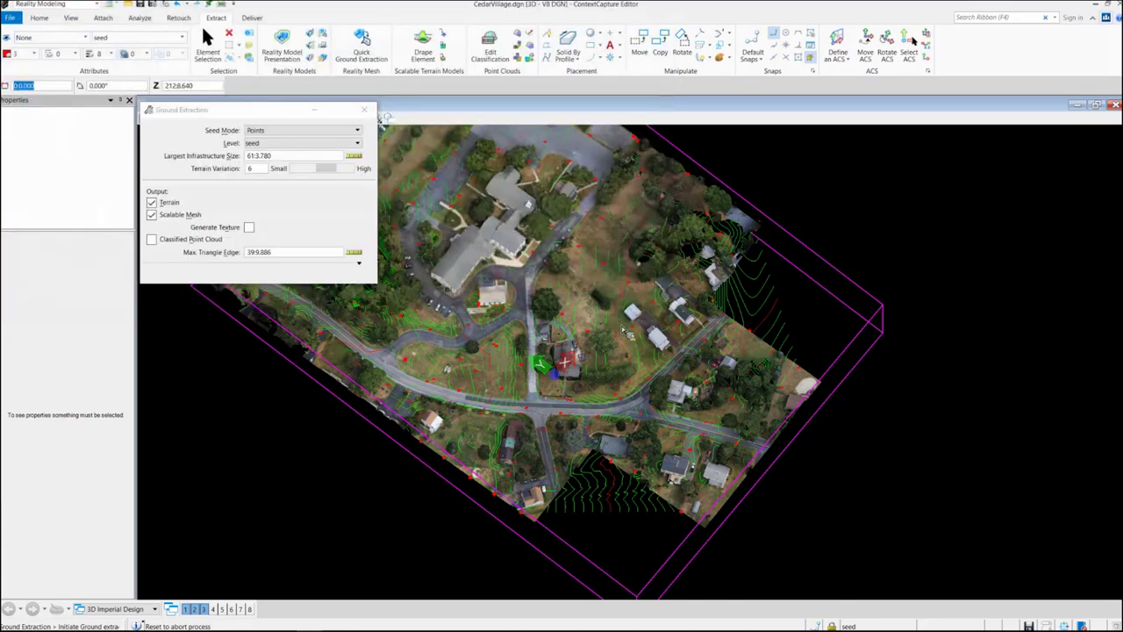
left_click(584, 294)
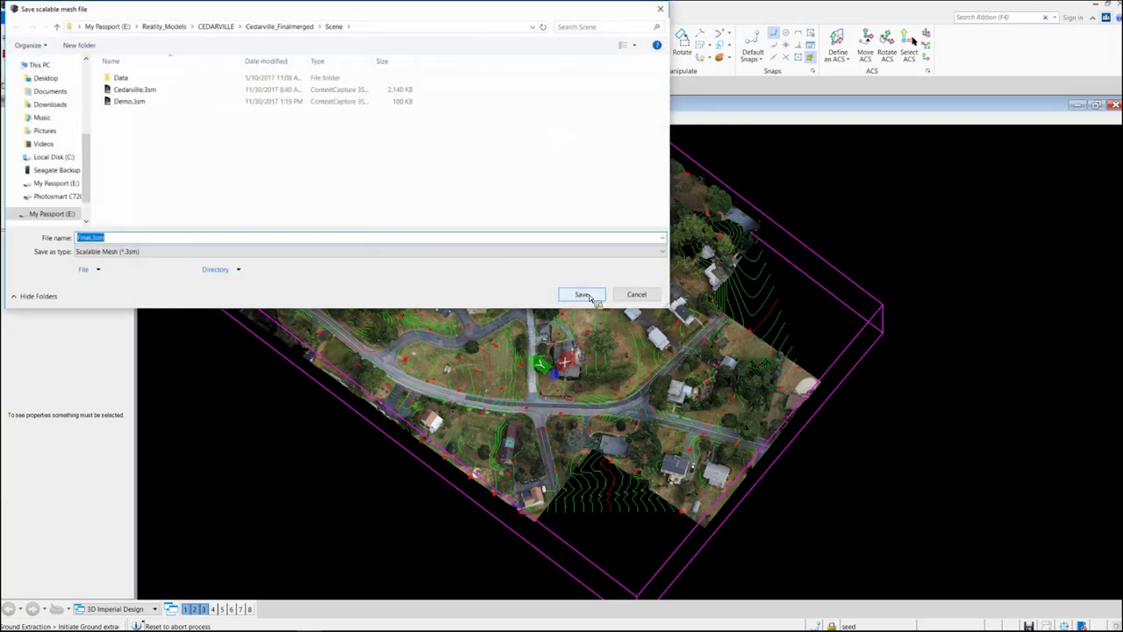
left_click(583, 294)
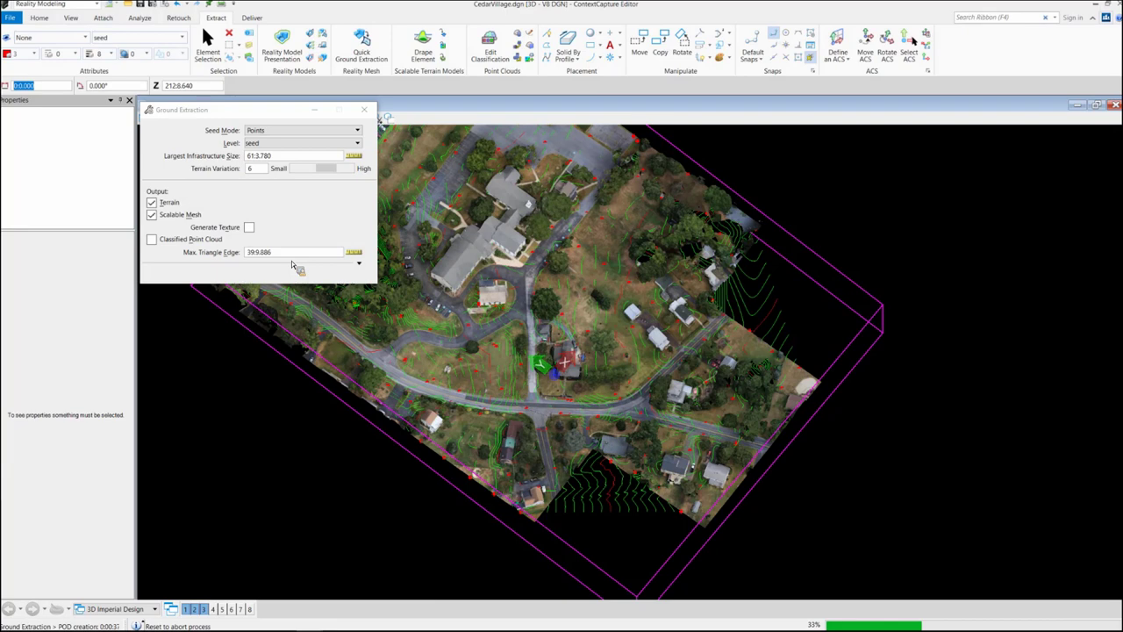
mouse_move(324, 625)
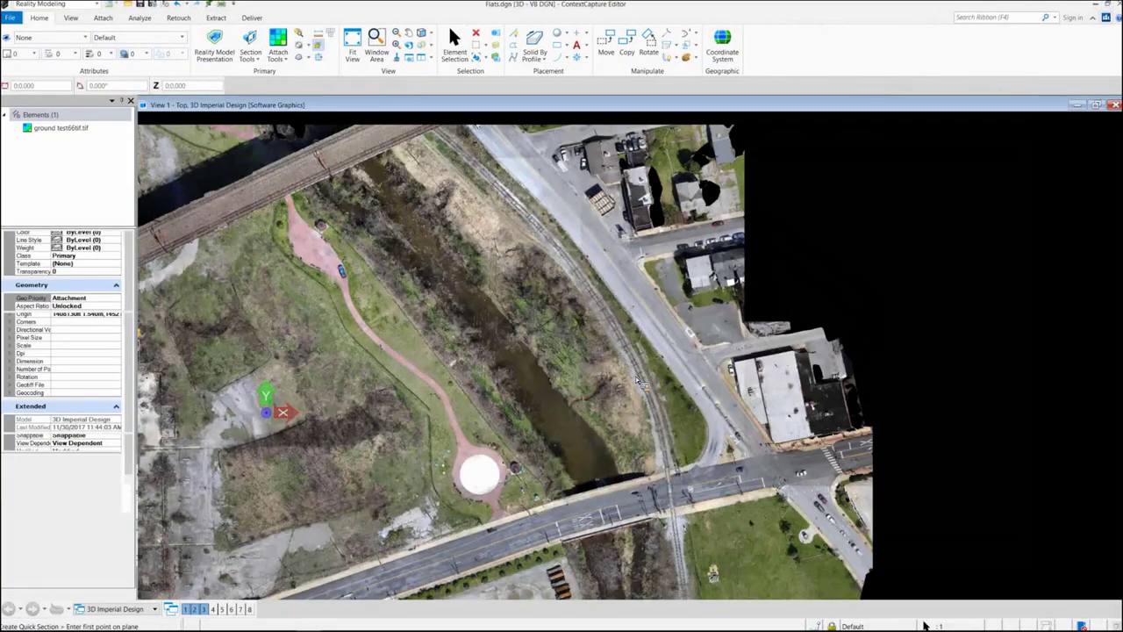
- Zoom out to the full merged orthophoto, then open Attach Tools > Raster Manager
scroll(645, 406, "down", 3)
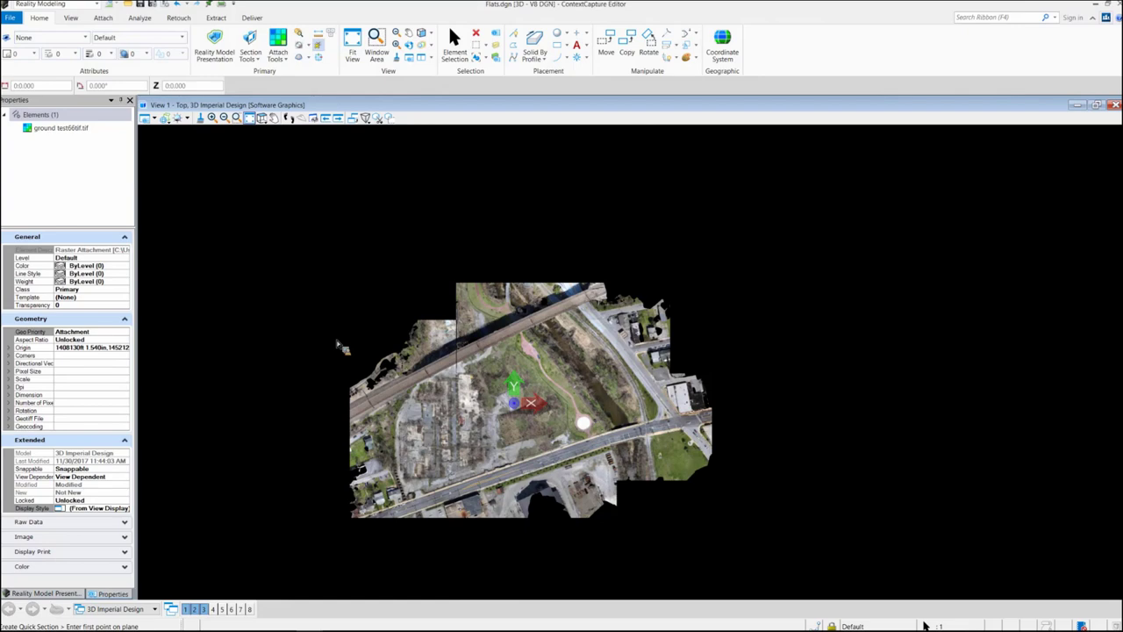
left_click(140, 19)
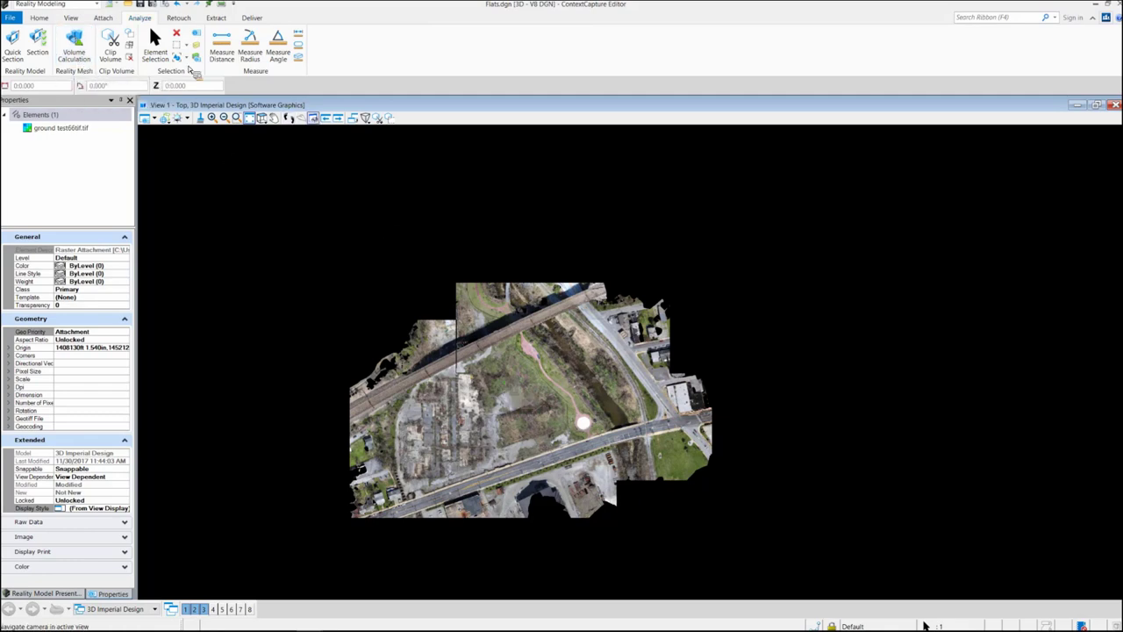
left_click(42, 18)
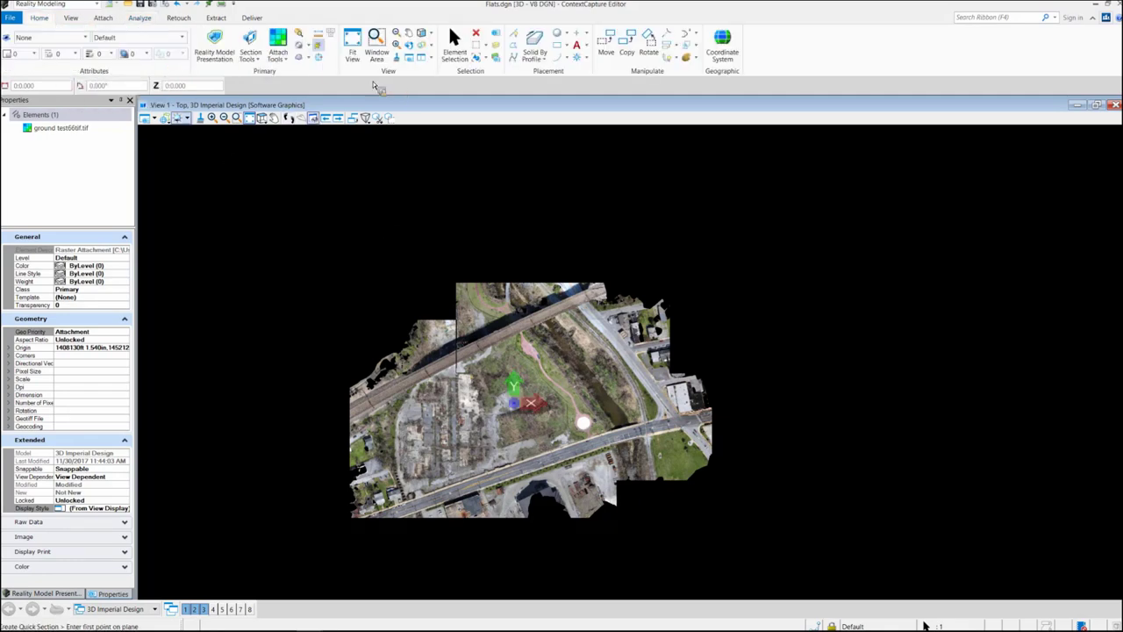
left_click(299, 56)
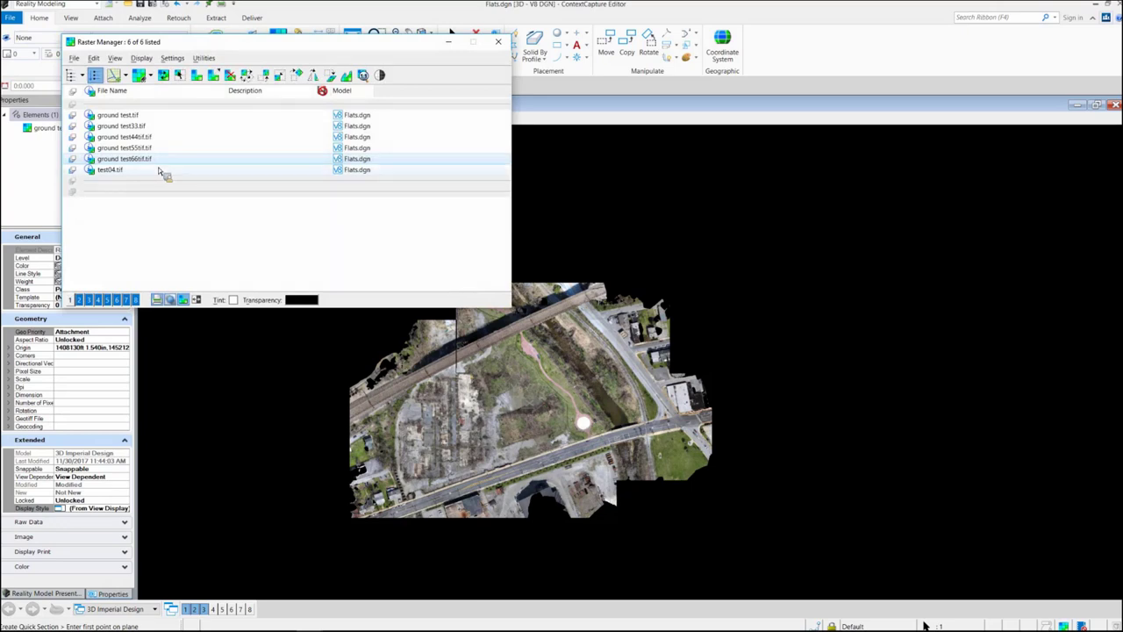
- Select test04.tif, toggle its view 1 display, then open the Reality Mesh attachments list
left_click(151, 171)
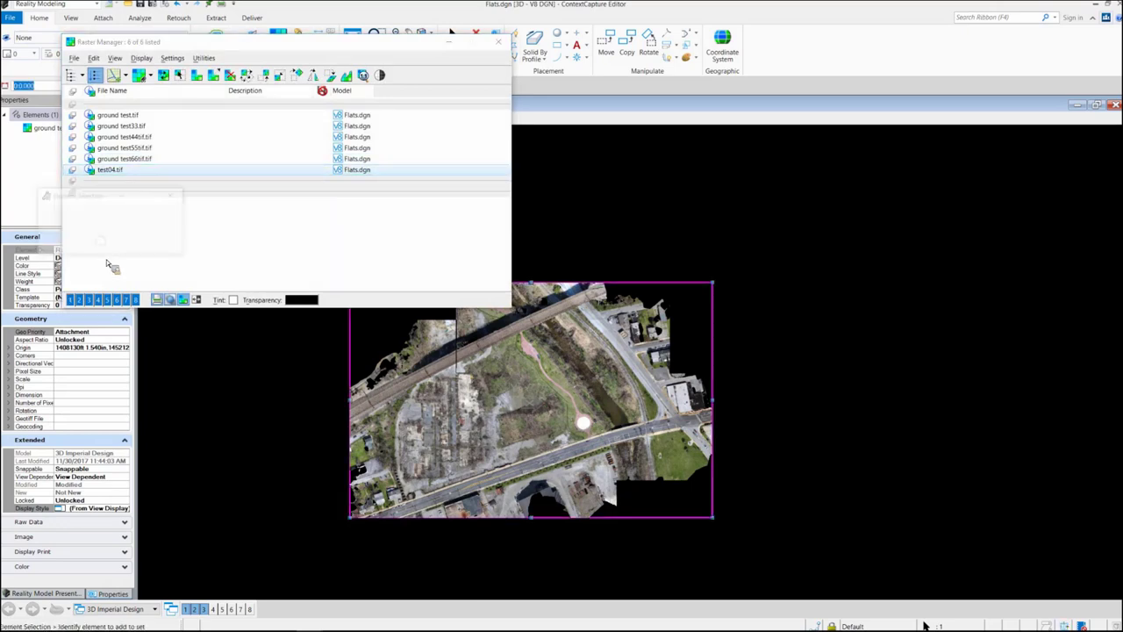
left_click(79, 301)
left_click(497, 41)
left_click(279, 56)
left_click(305, 115)
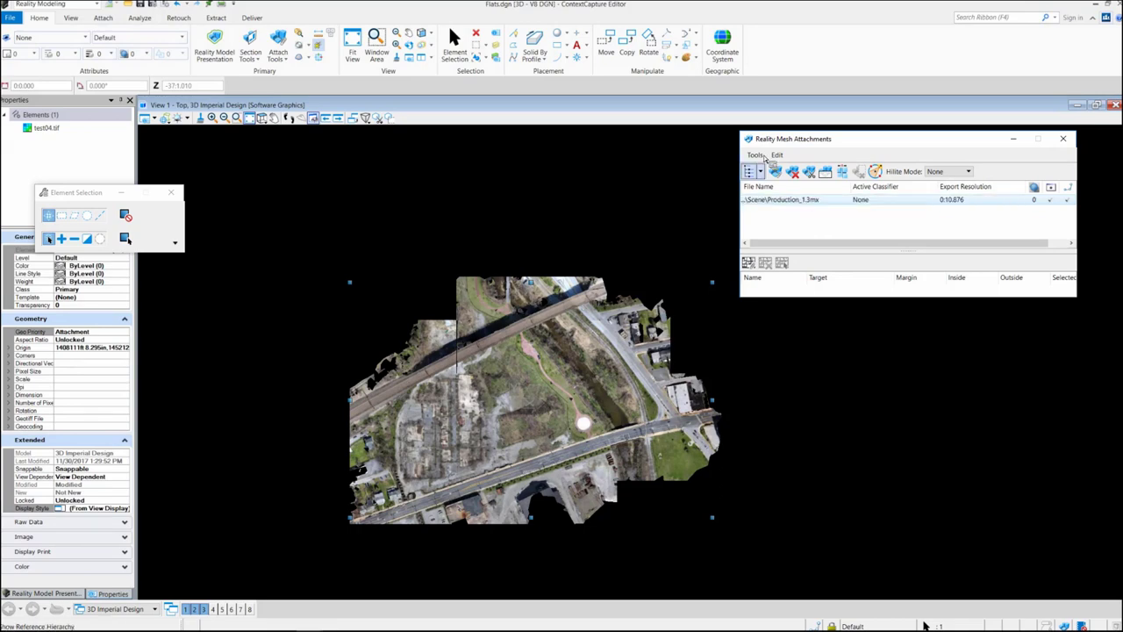
- Start Convert 3MX to 3SM and set Cedarville.3mx as the input file
left_click(778, 156)
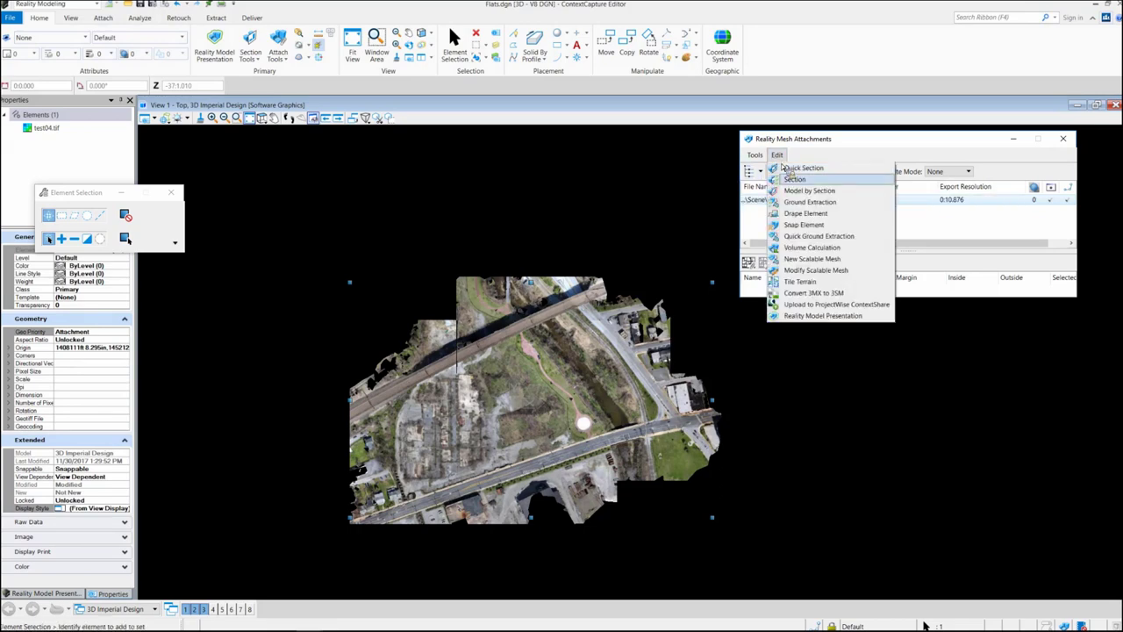
left_click(802, 295)
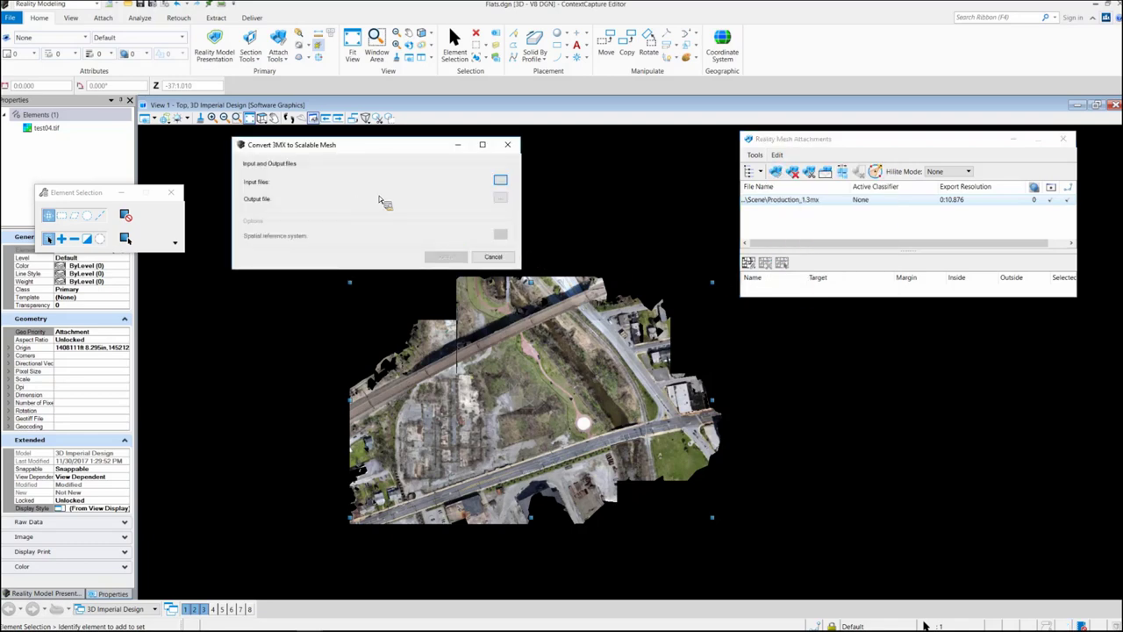
left_click(501, 182)
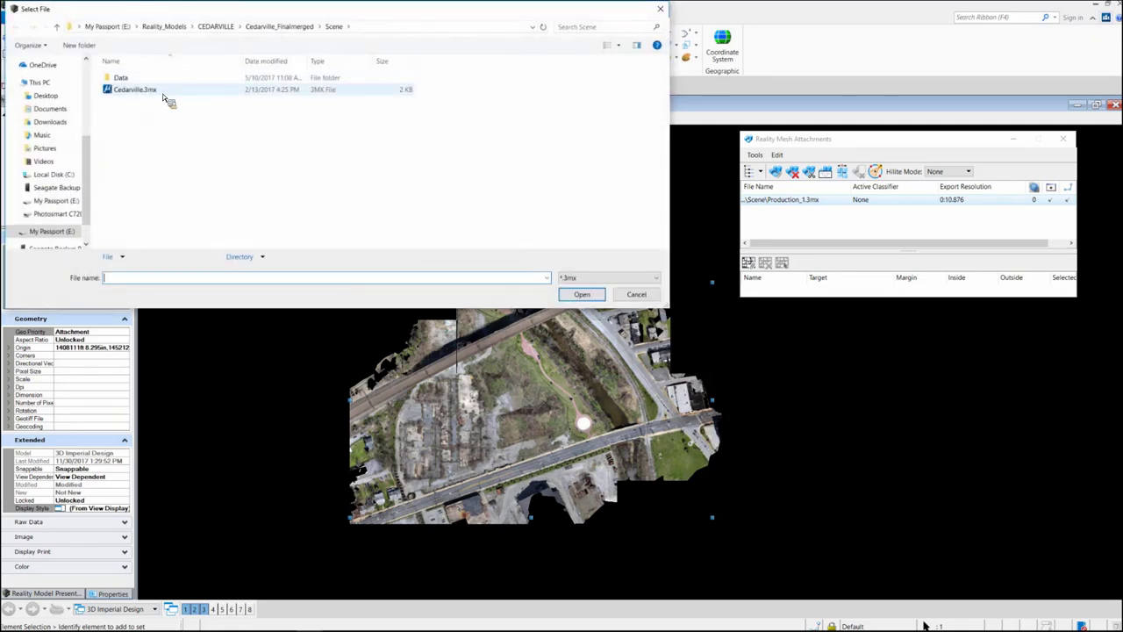
left_click(141, 90)
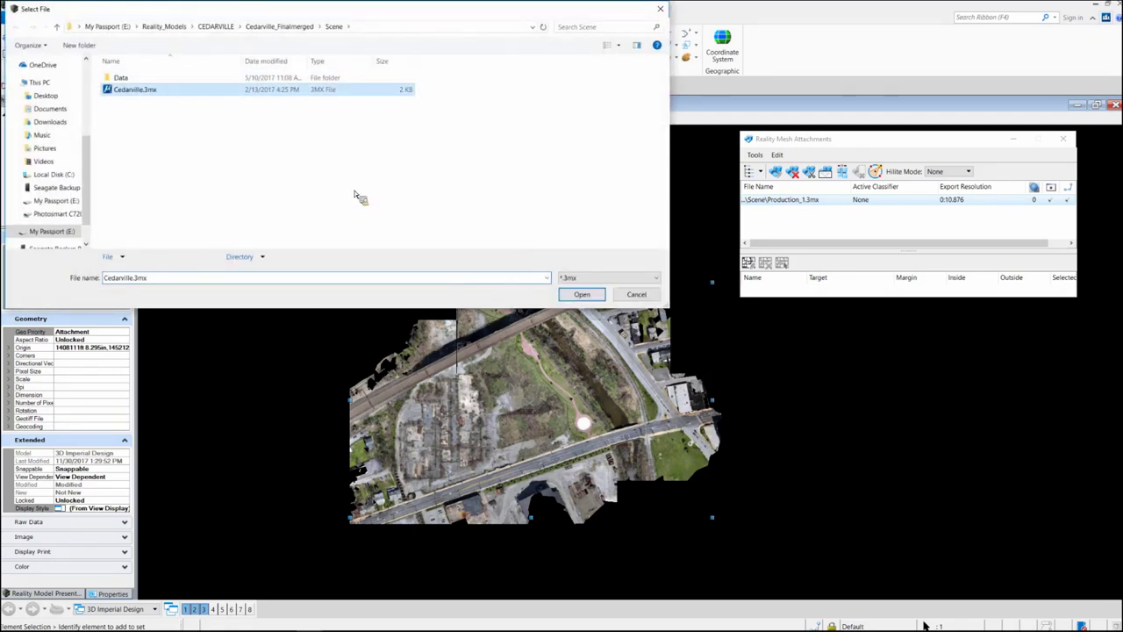
left_click(581, 293)
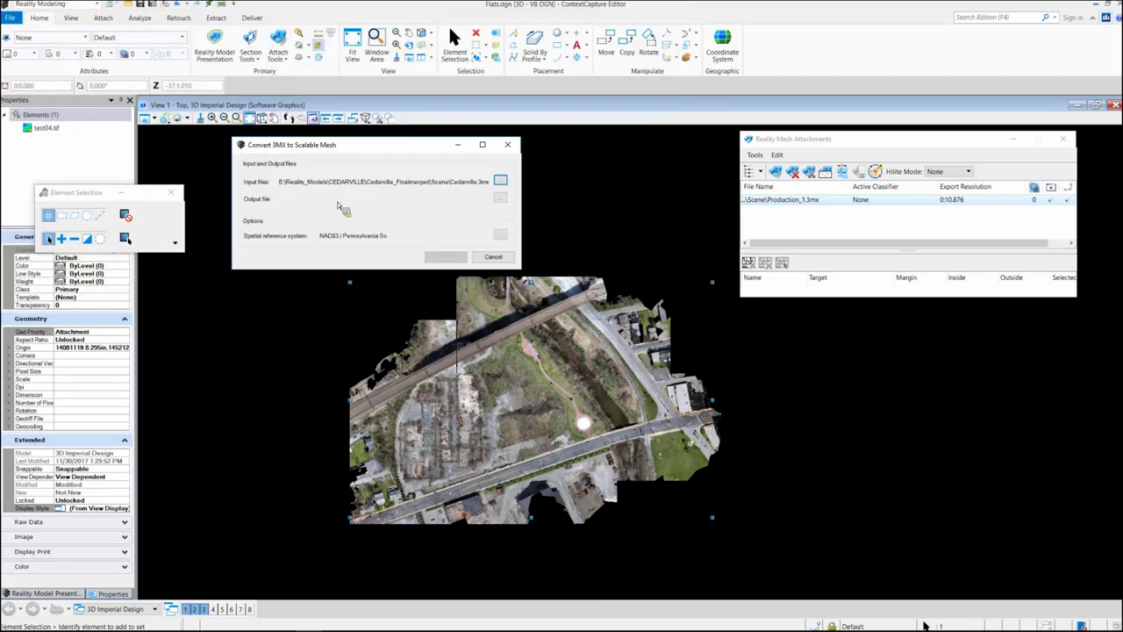
- Try Final.3sm as the output, decline overwriting it, and cancel the output choice
left_click(500, 198)
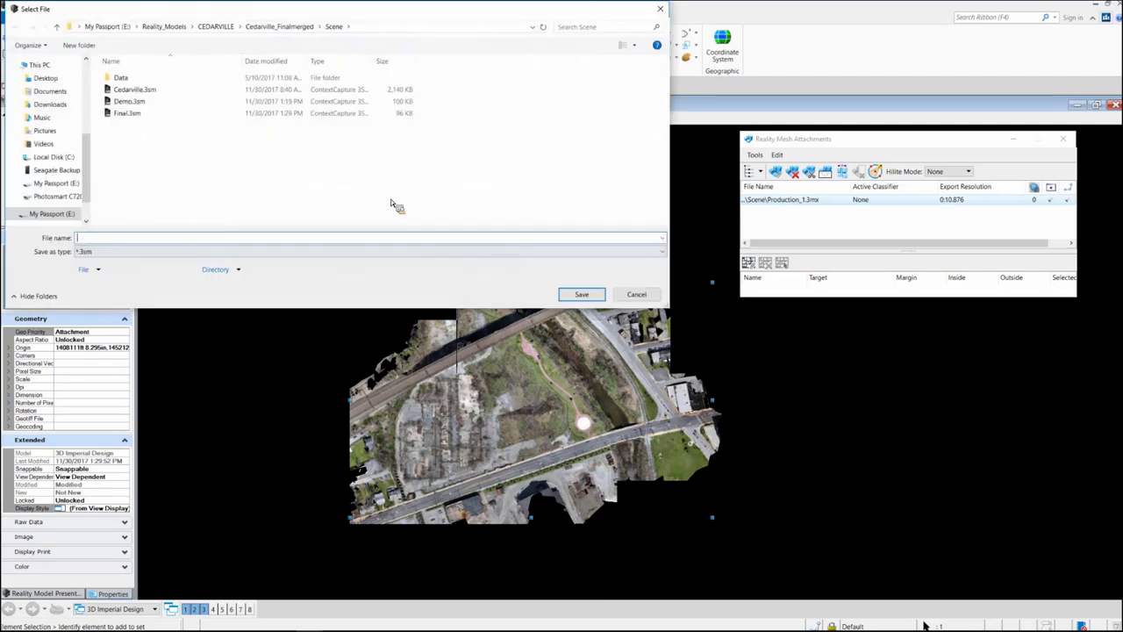
left_click(129, 114)
left_click(582, 295)
left_click(635, 321)
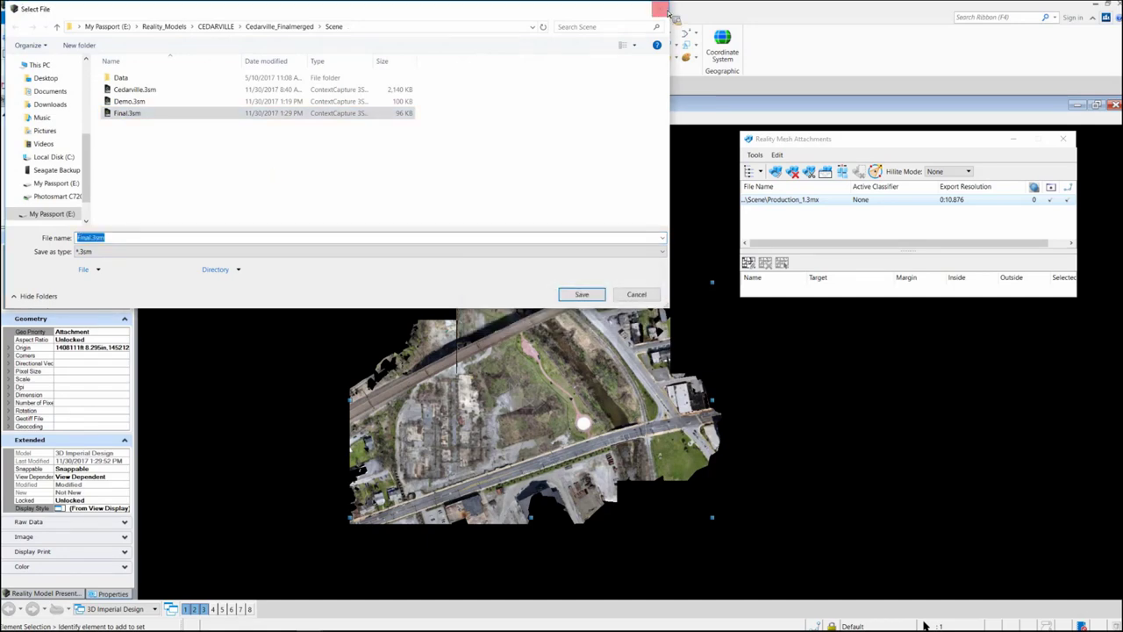
left_click(660, 9)
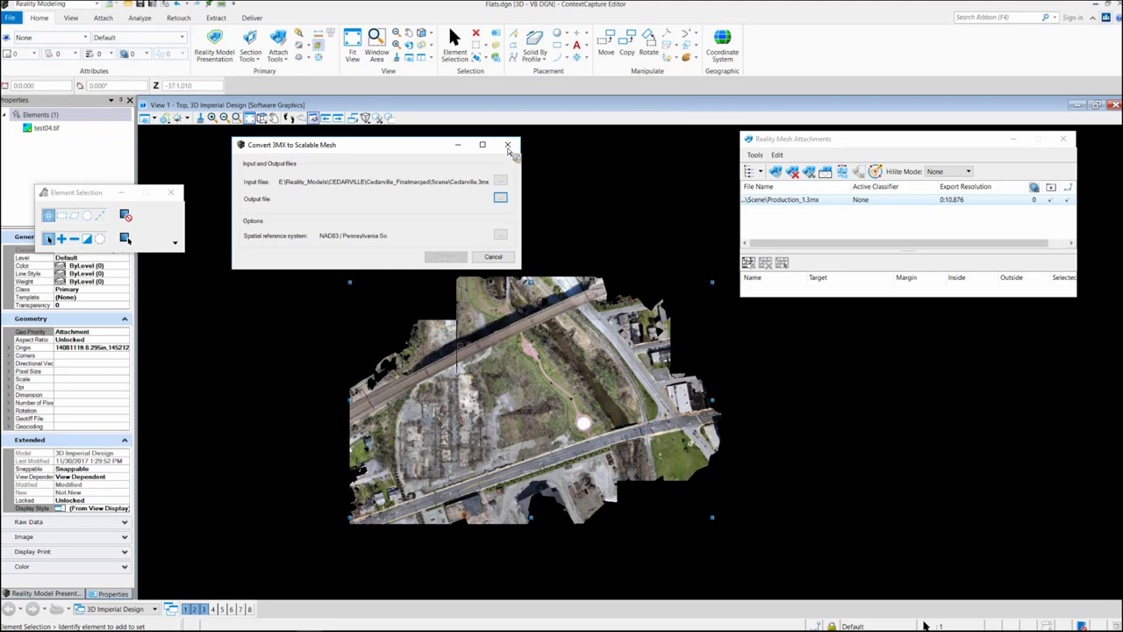
- Close the Convert dialog and attach the Flats_Exgrnd.3sm scalable mesh
left_click(507, 145)
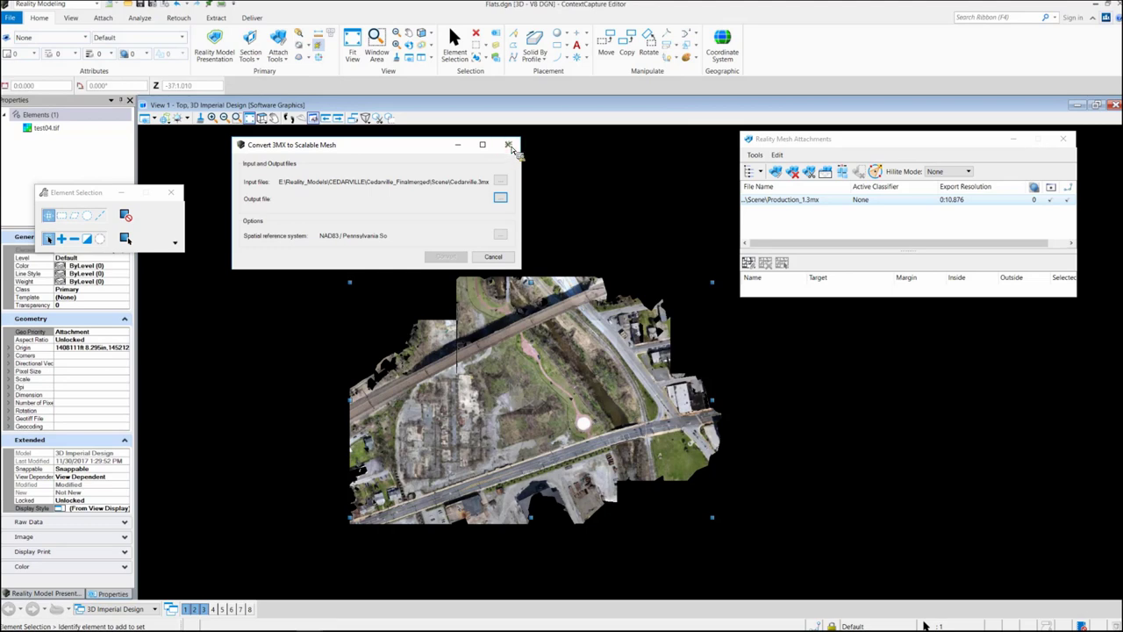
left_click(775, 172)
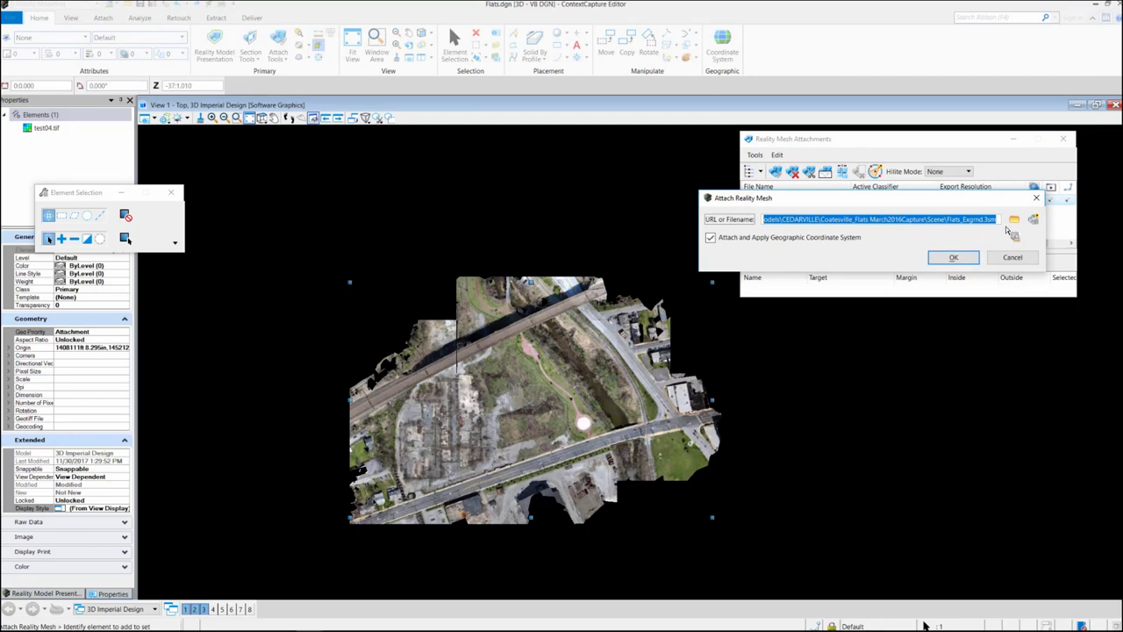
left_click(954, 257)
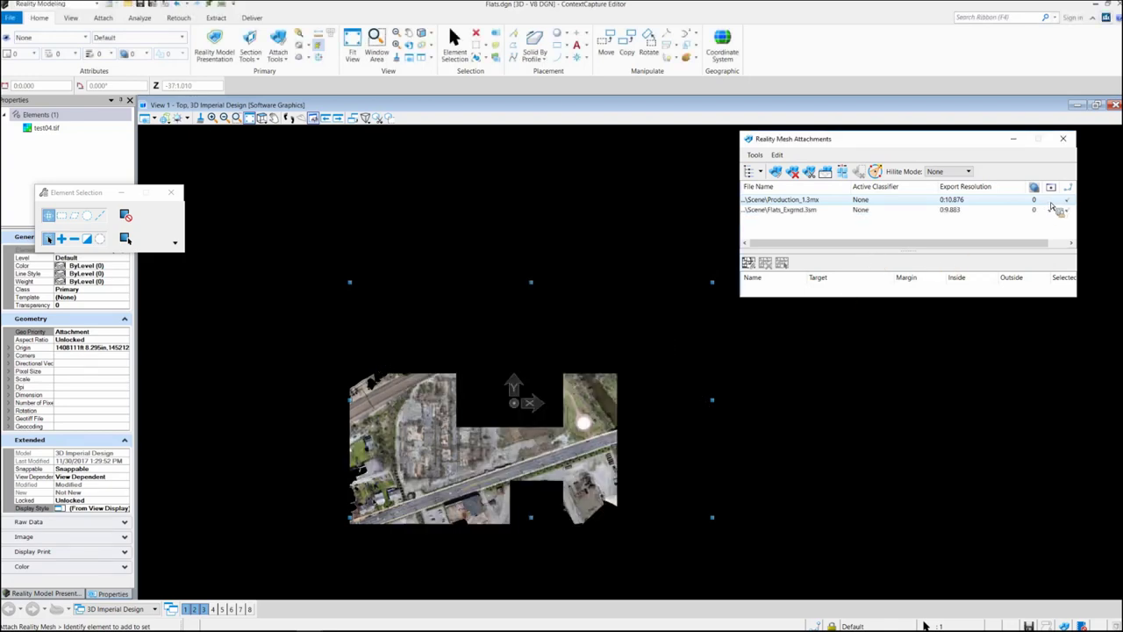
scroll(604, 436, "up", 2)
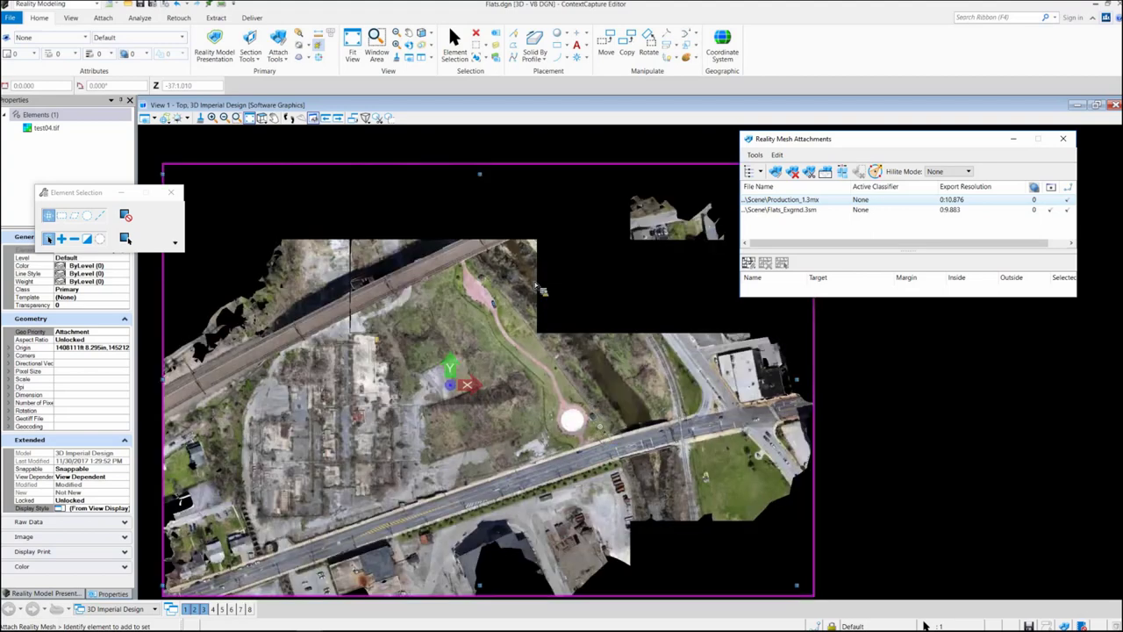
scroll(590, 294, "up", 2)
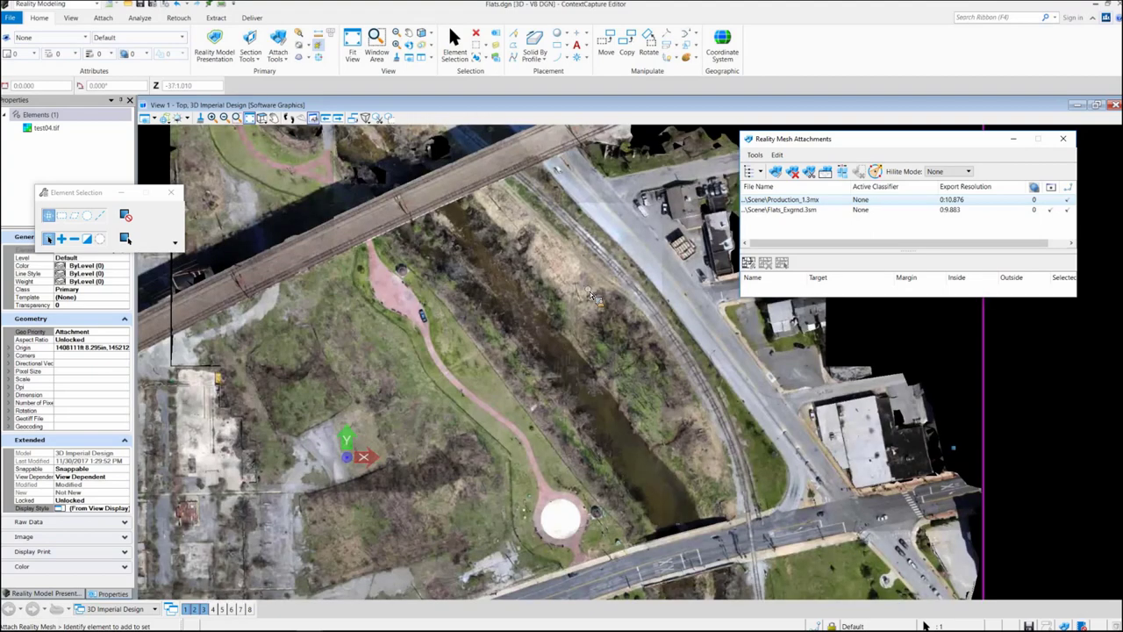
scroll(924, 625, "down", 6)
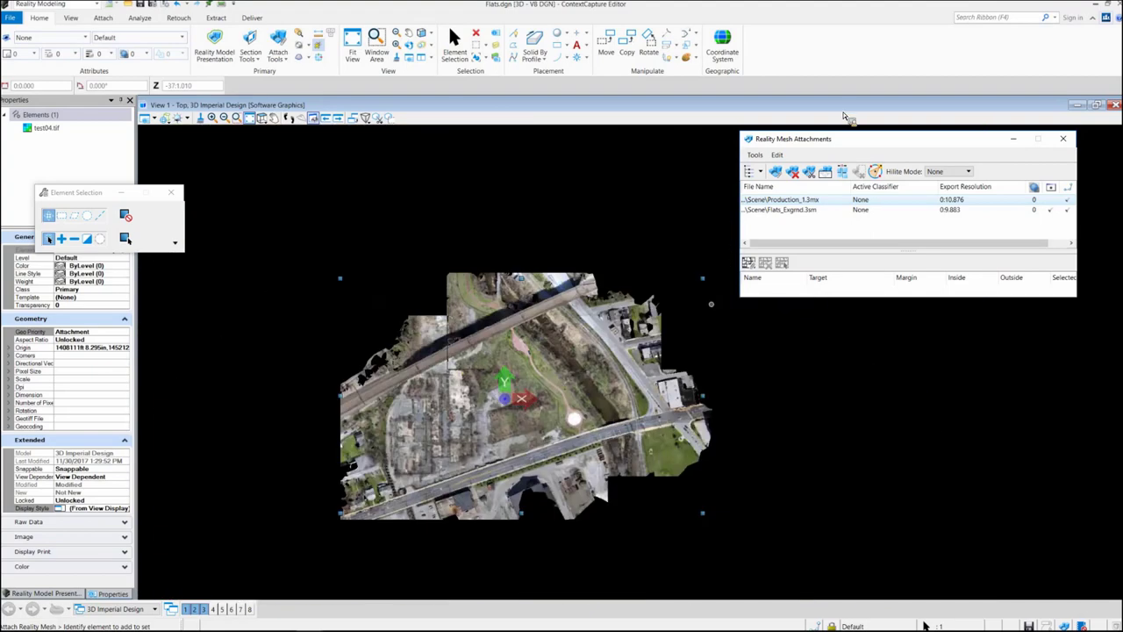
left_click(777, 172)
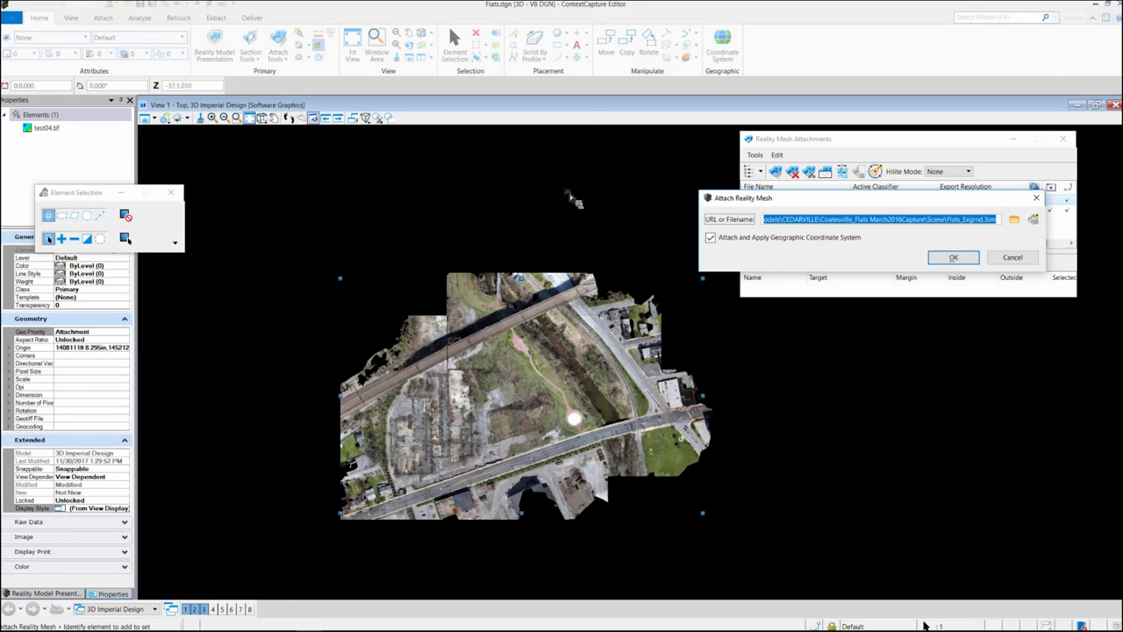
- Orbit the Flats_Exgrnd mesh into an oblique 3D view, zoom in, then reset to Top View
left_click(954, 258)
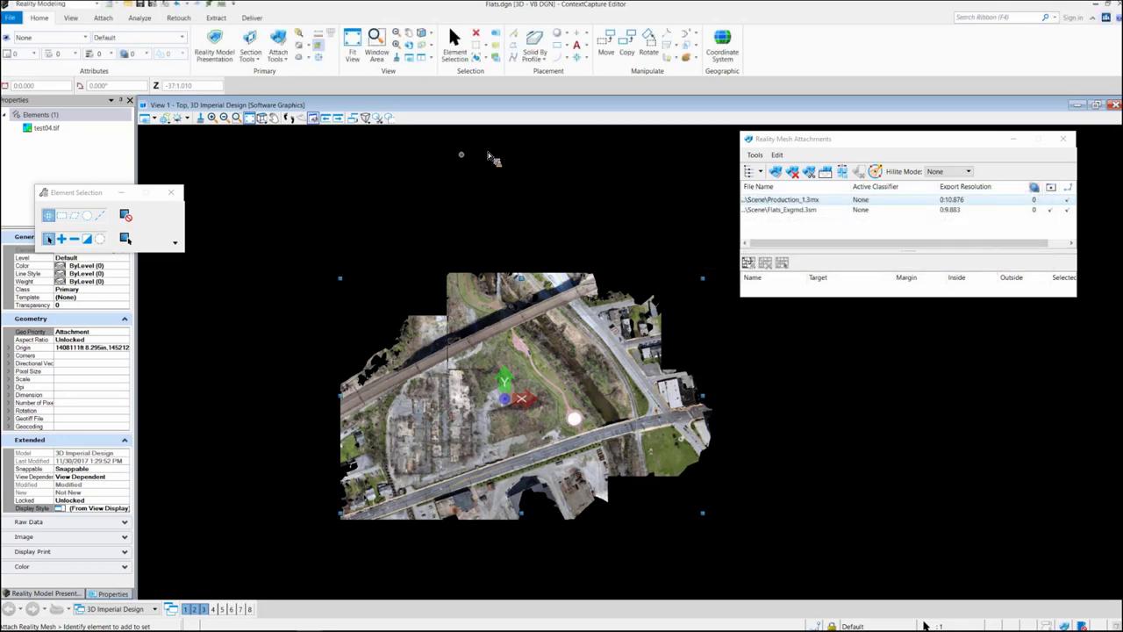
left_click(273, 119)
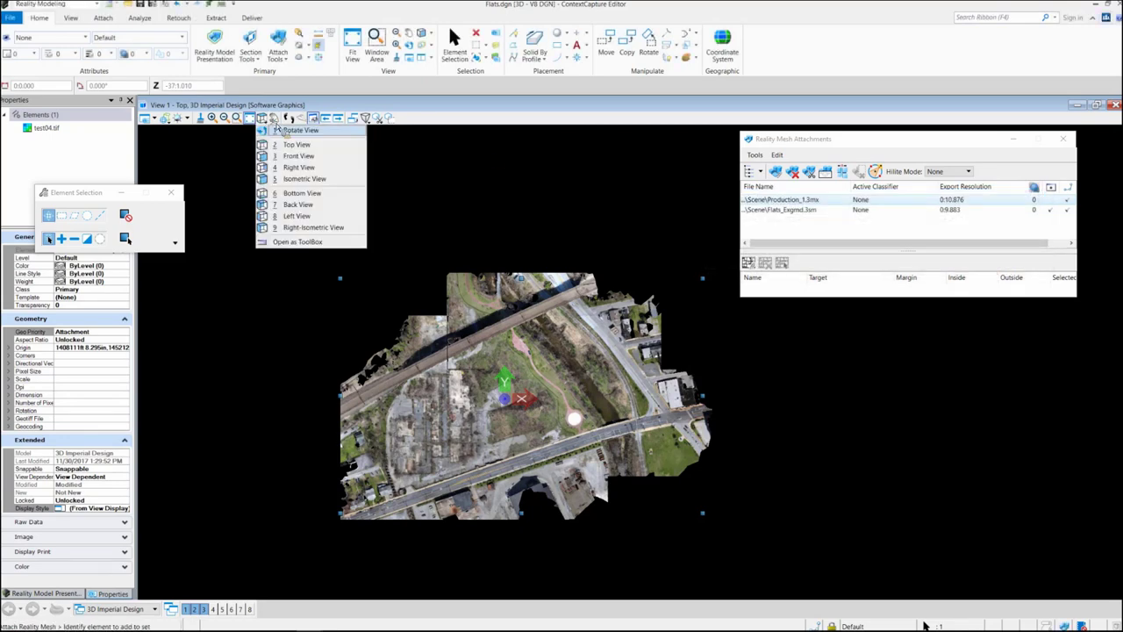
left_click(324, 172)
left_click(553, 452)
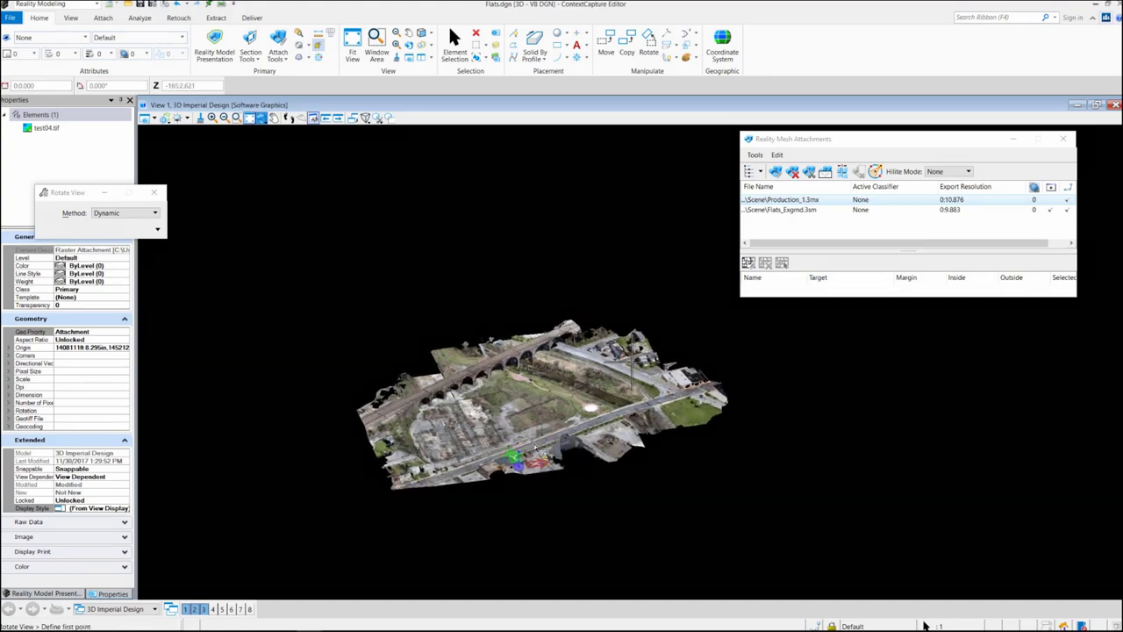
left_click(540, 452)
scroll(627, 368, "up", 3)
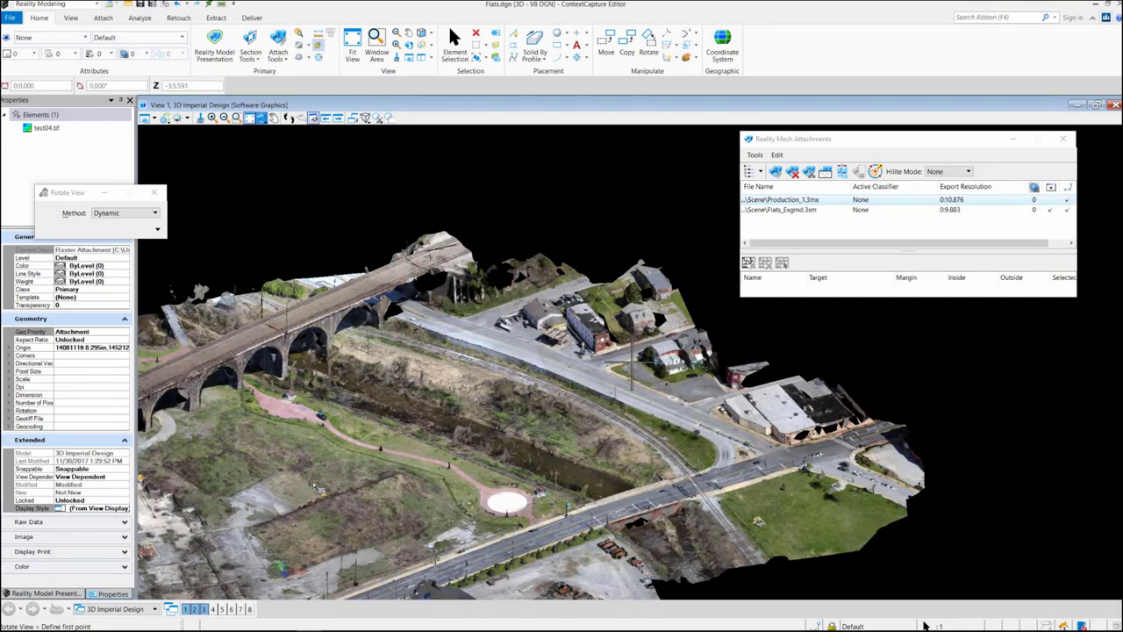
scroll(315, 479, "up", 2)
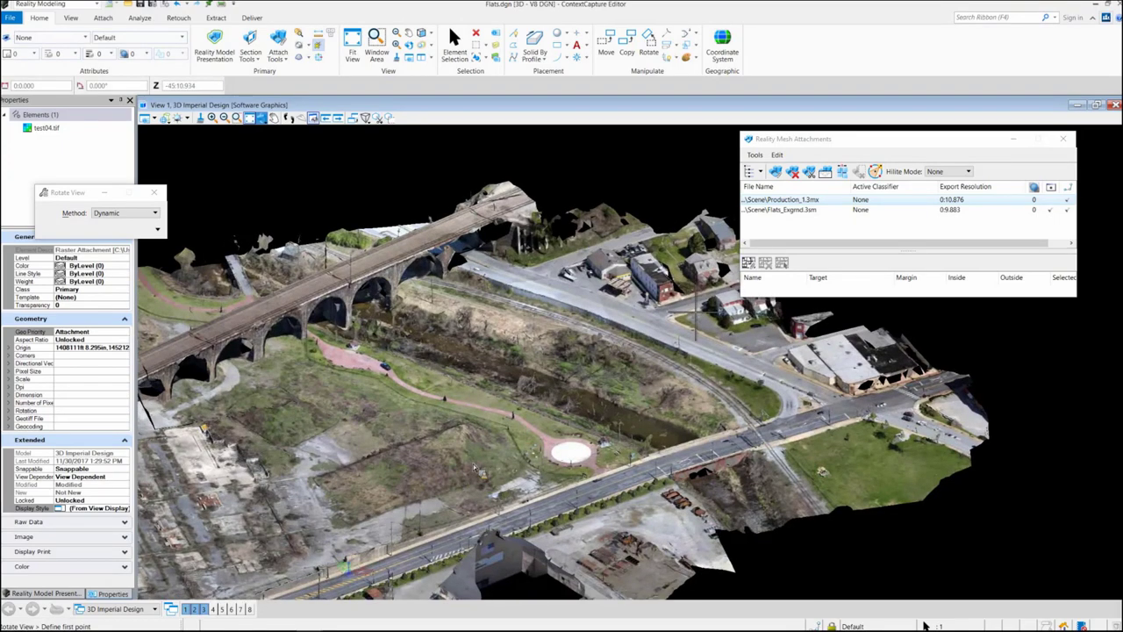
left_click(262, 119)
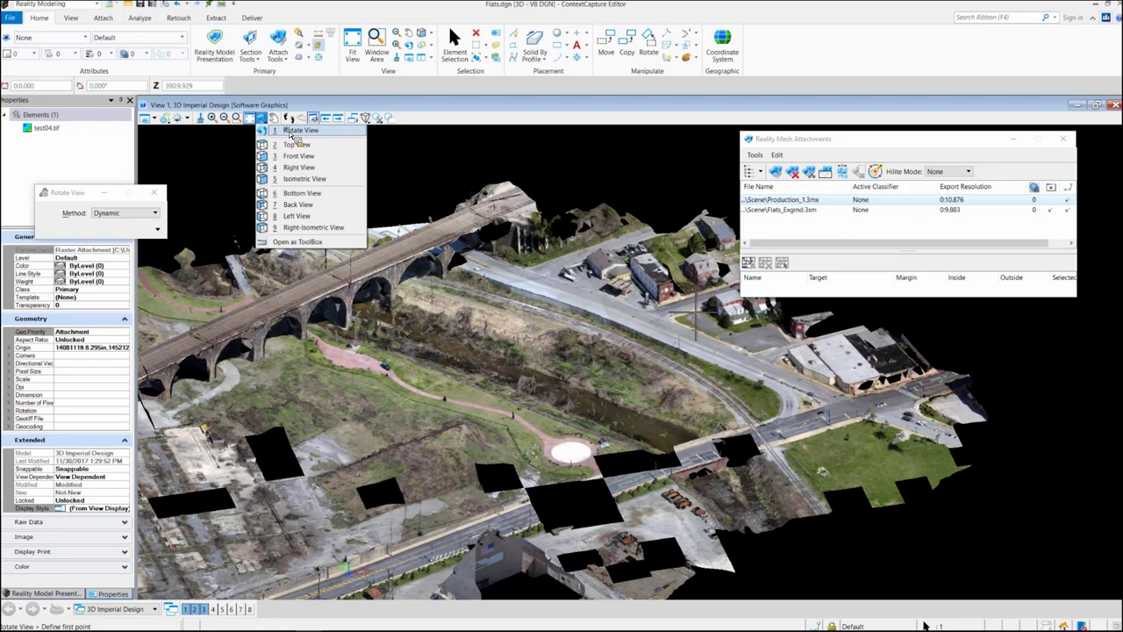
left_click(297, 144)
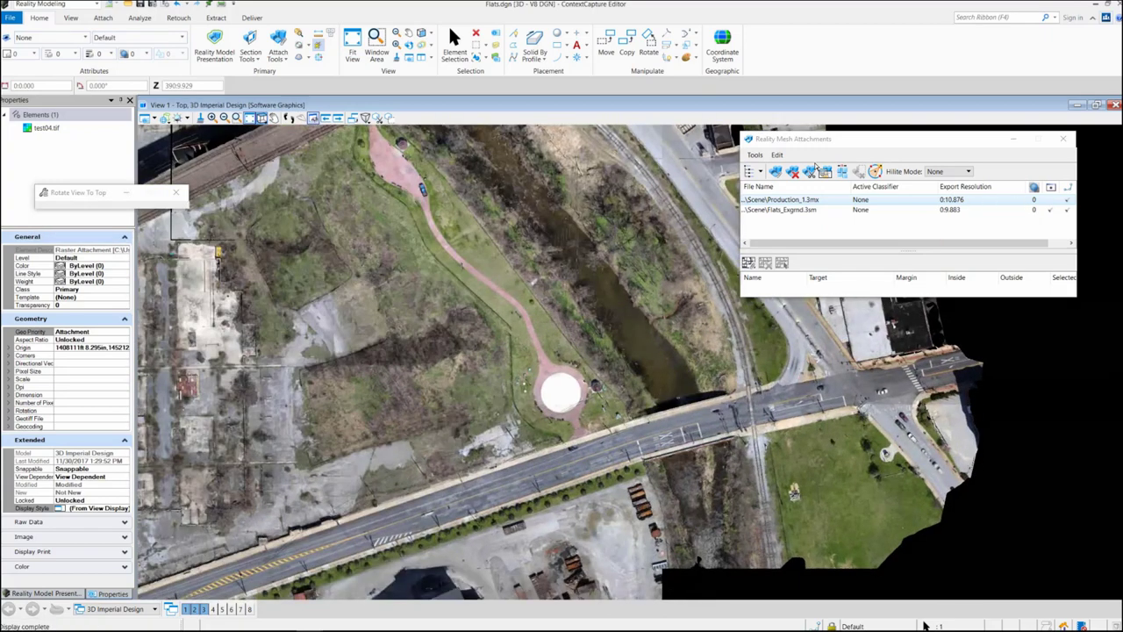
- Start attaching another reality mesh and browse to Reality_Models > CEDARVILLE > Coatesville_Flats March2016Capture > Scene
left_click(754, 154)
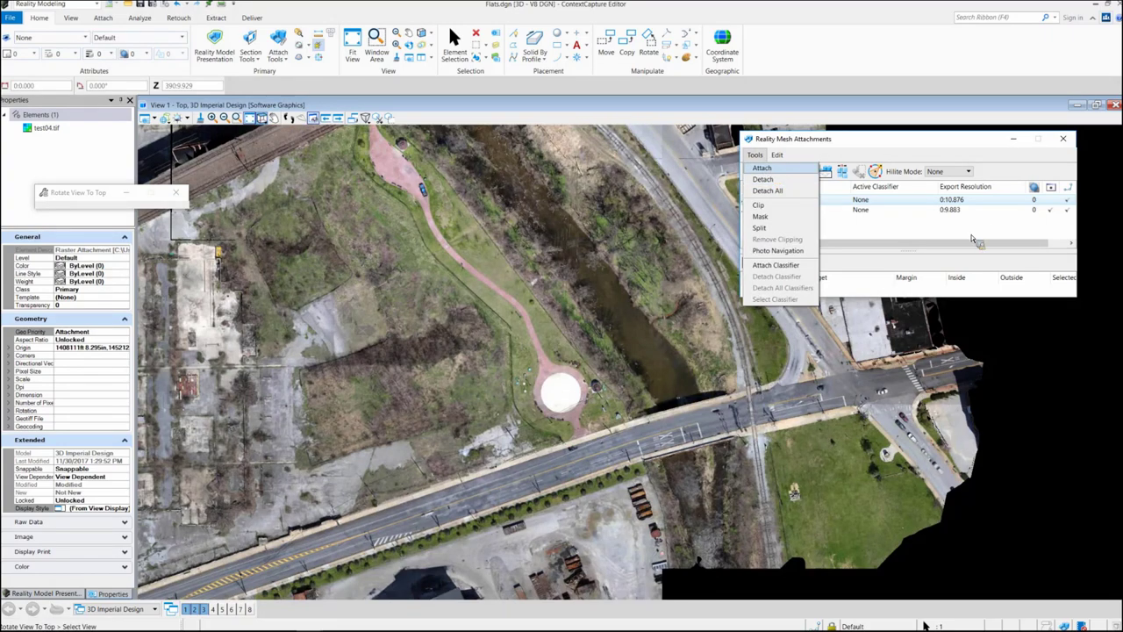
key("Return")
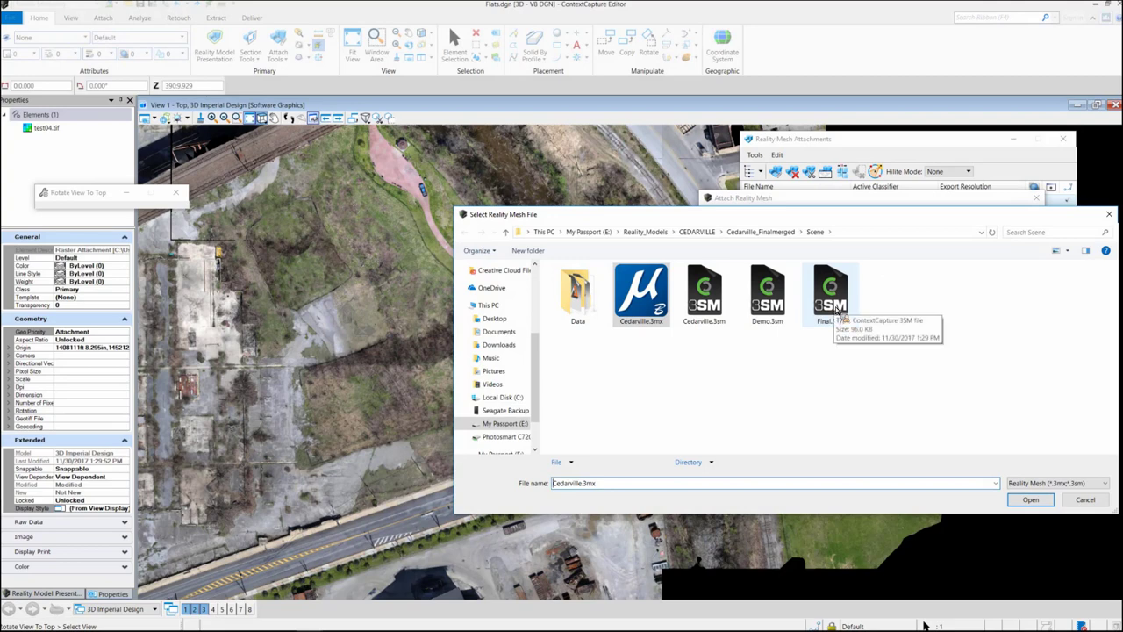
left_click(645, 232)
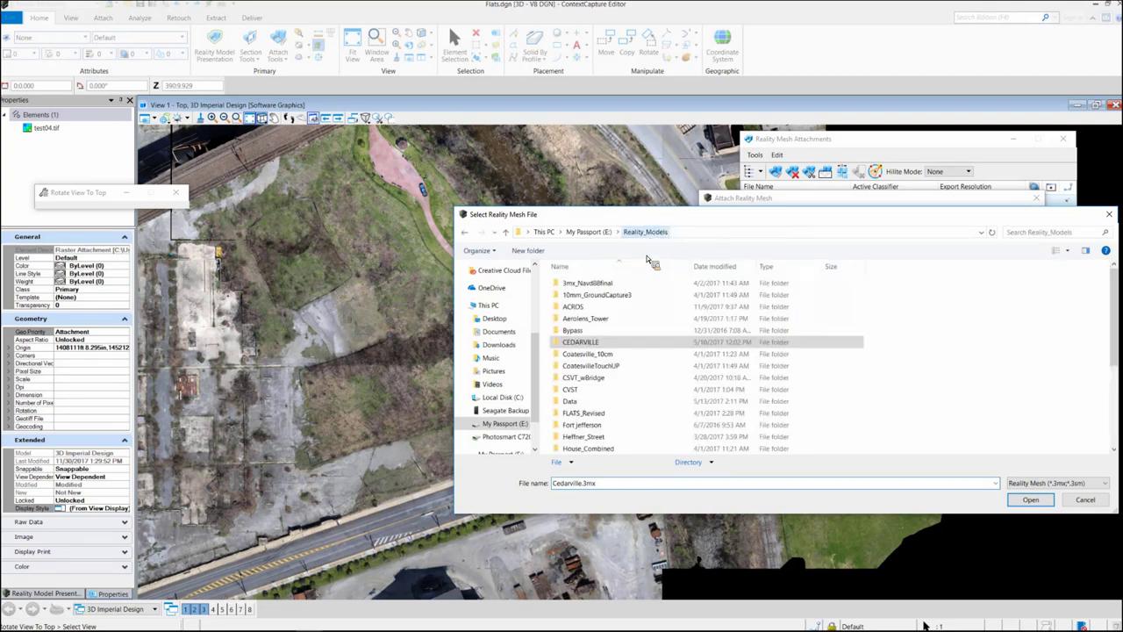
double_click(605, 342)
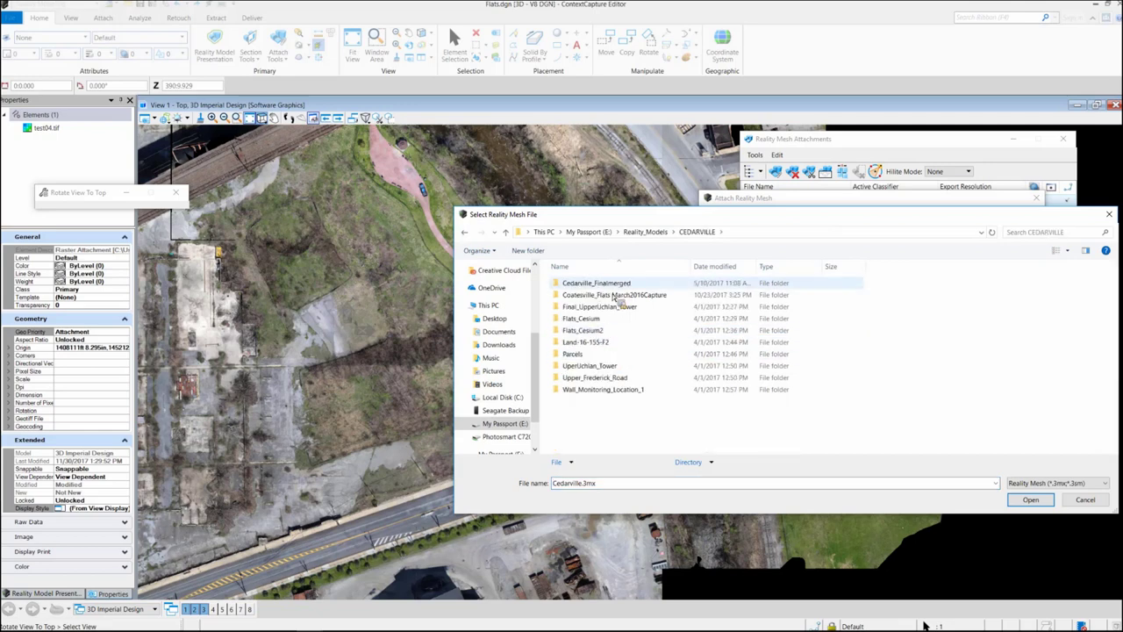
double_click(611, 298)
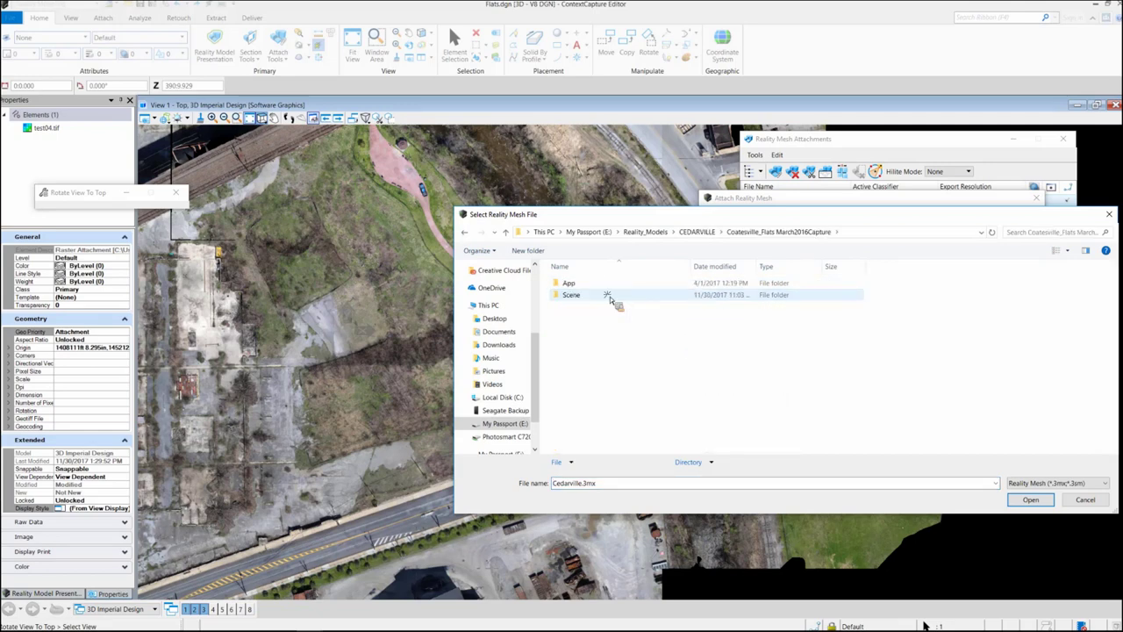
double_click(609, 296)
left_click_drag(778, 221, 753, 357)
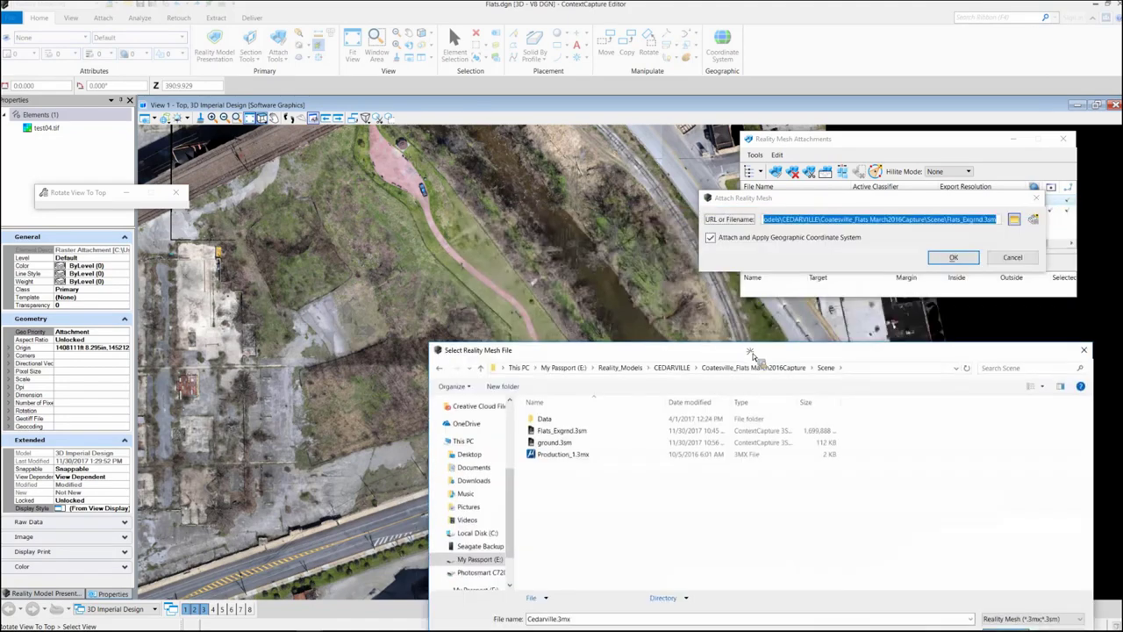
left_click_drag(763, 305, 763, 306)
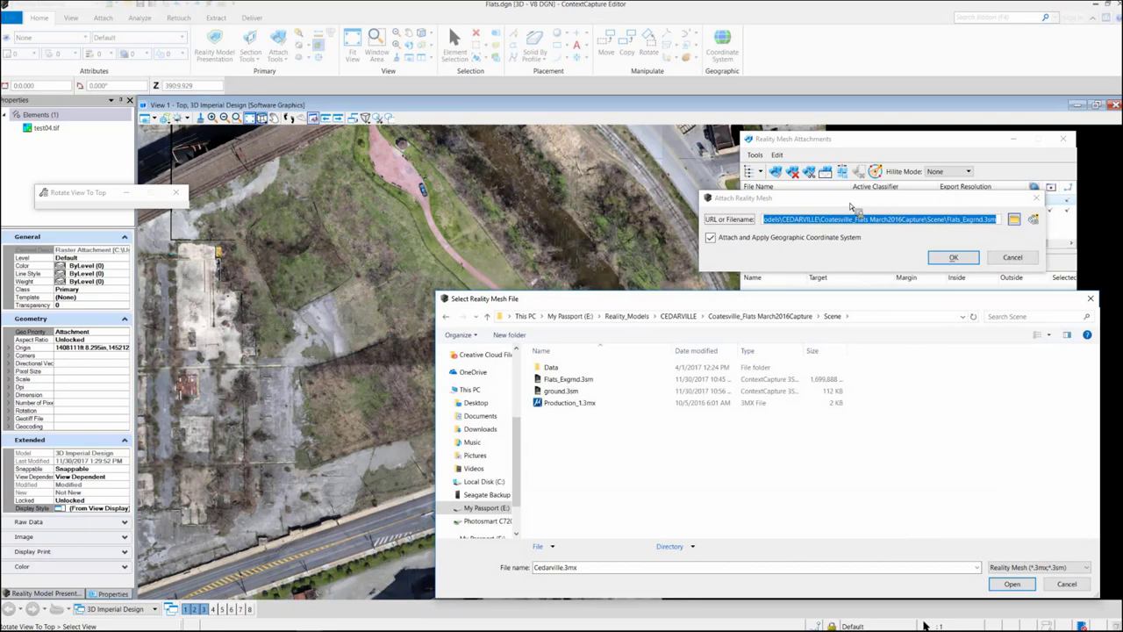
- Attach ground.3sm as the third mesh and fit the whole model in the view
left_click(612, 390)
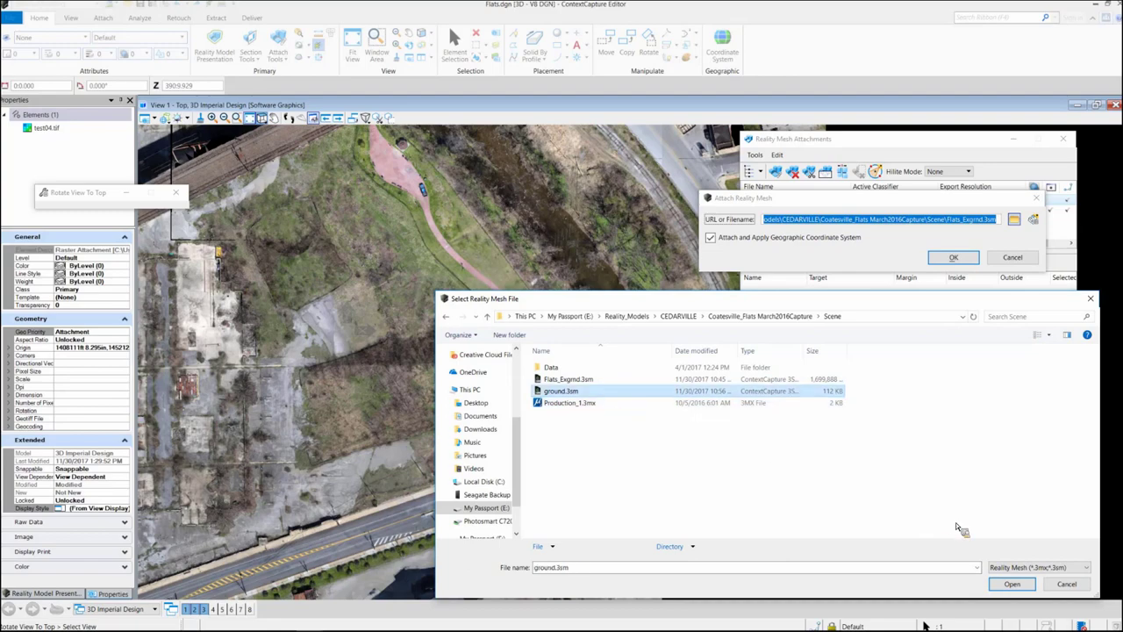
left_click(1011, 584)
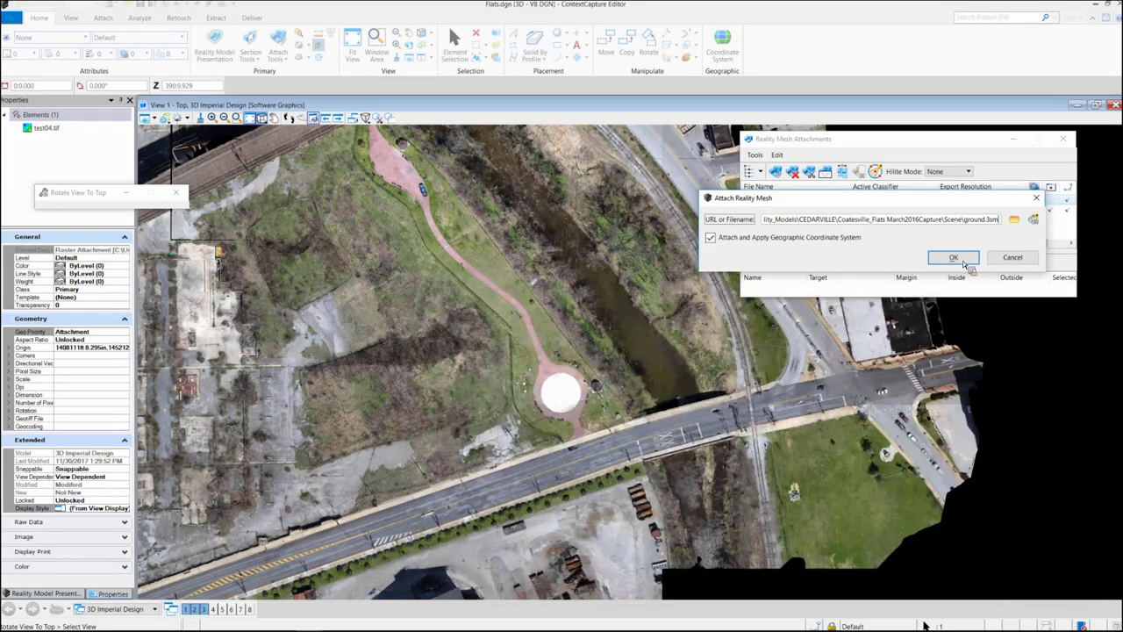
left_click(954, 257)
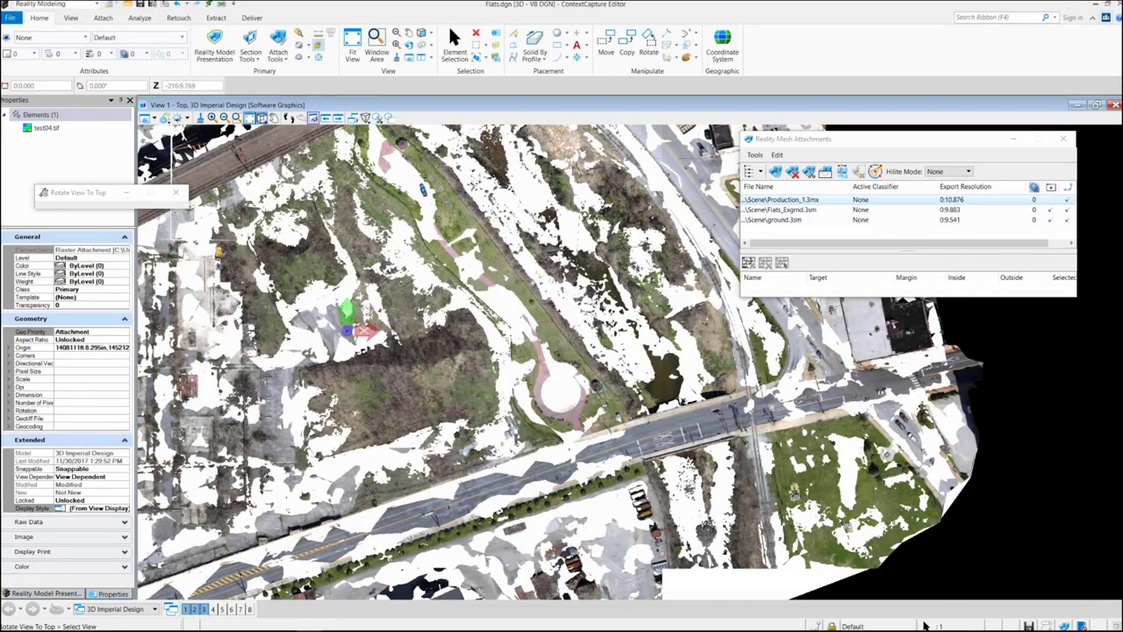
left_click(845, 523)
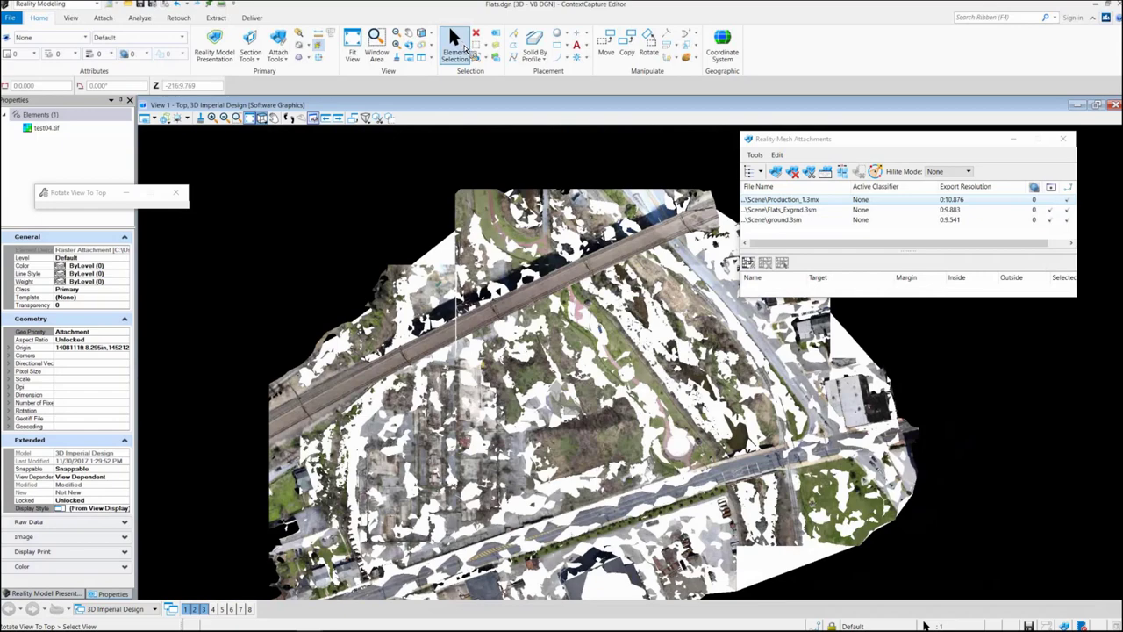
left_click(457, 44)
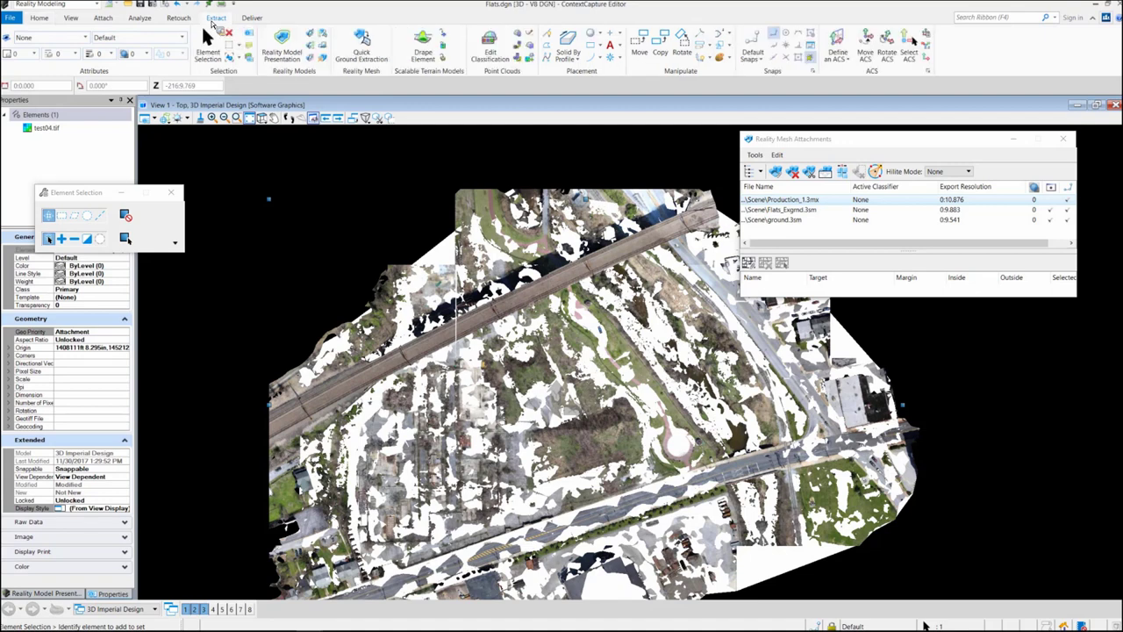
- Start Analyze > Volume Calculation in the first mode and identify the meshes in the view
left_click(139, 18)
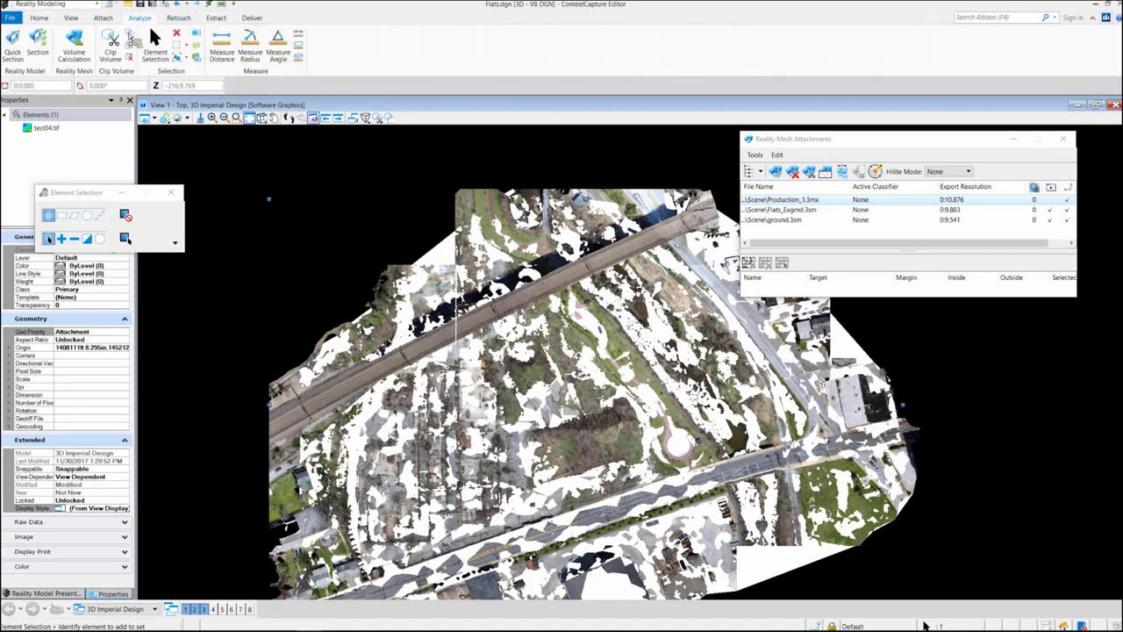
left_click(74, 44)
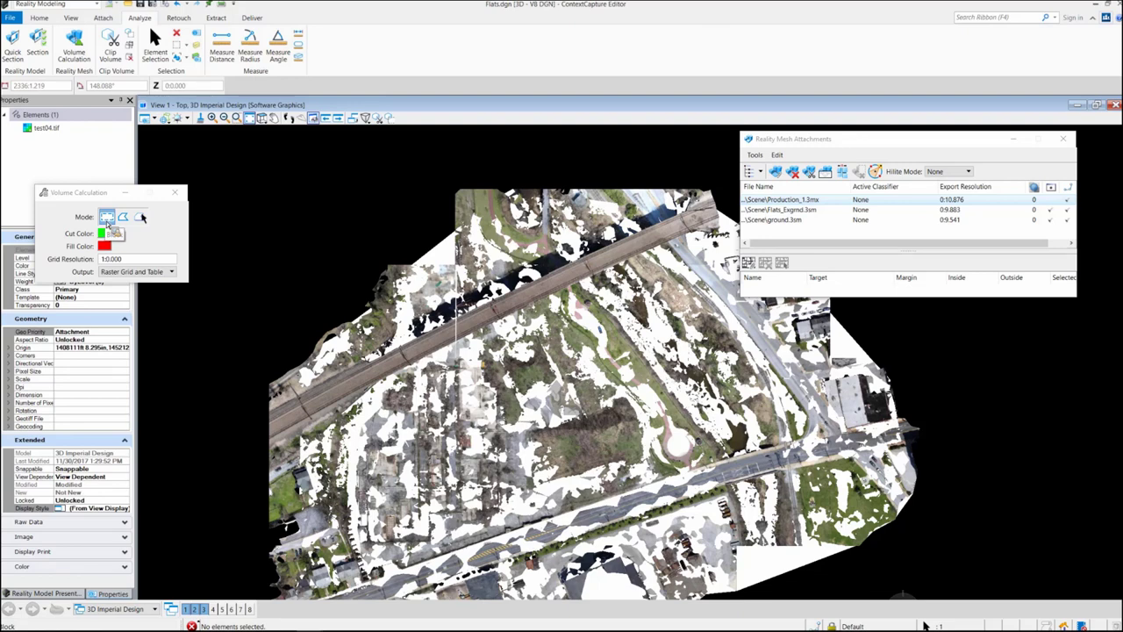
left_click(107, 218)
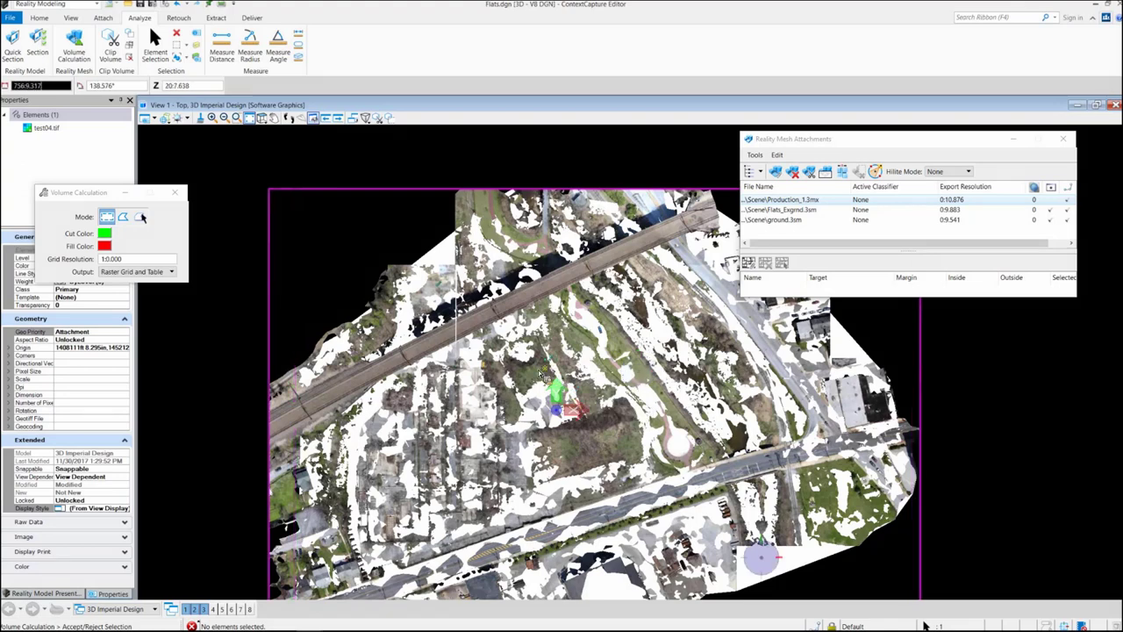
left_click(106, 218)
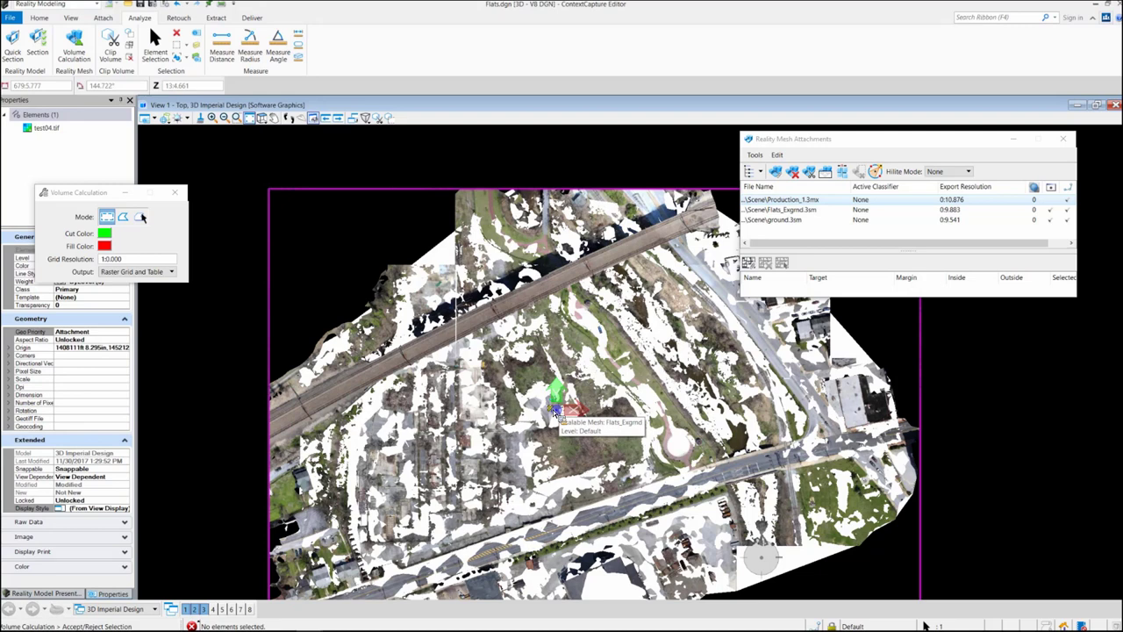
left_click(555, 410)
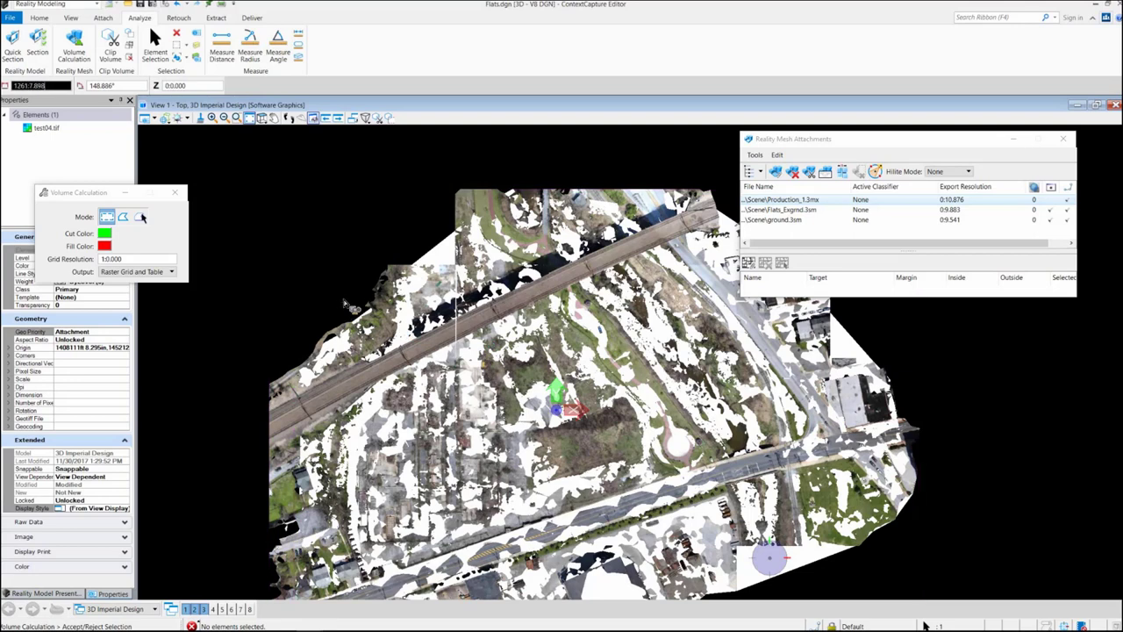
left_click(342, 300)
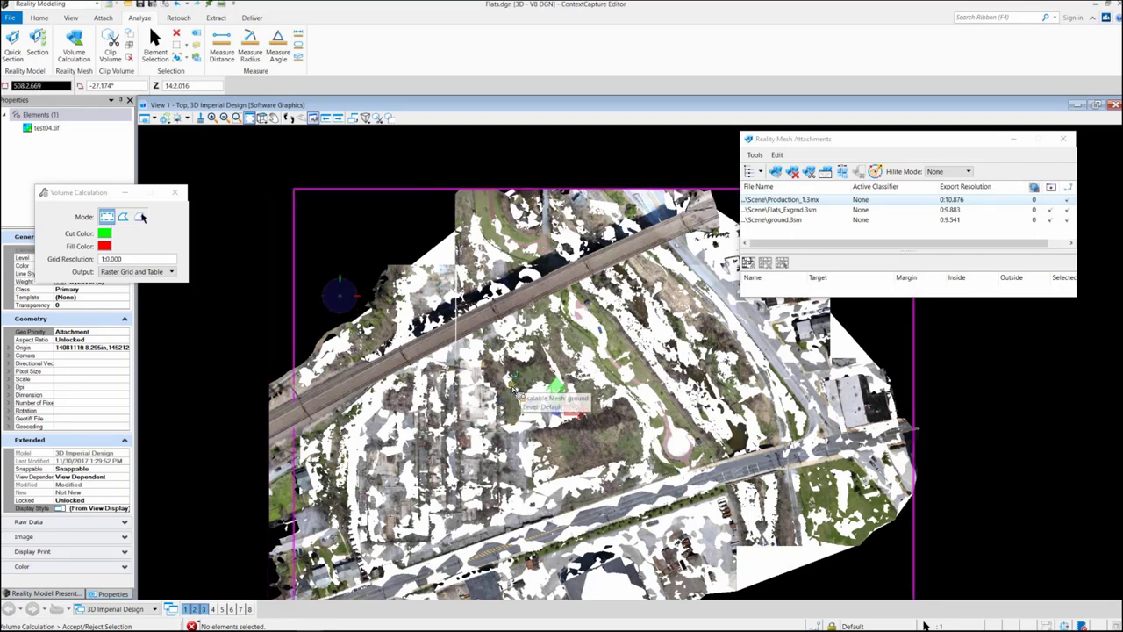
left_click(42, 17)
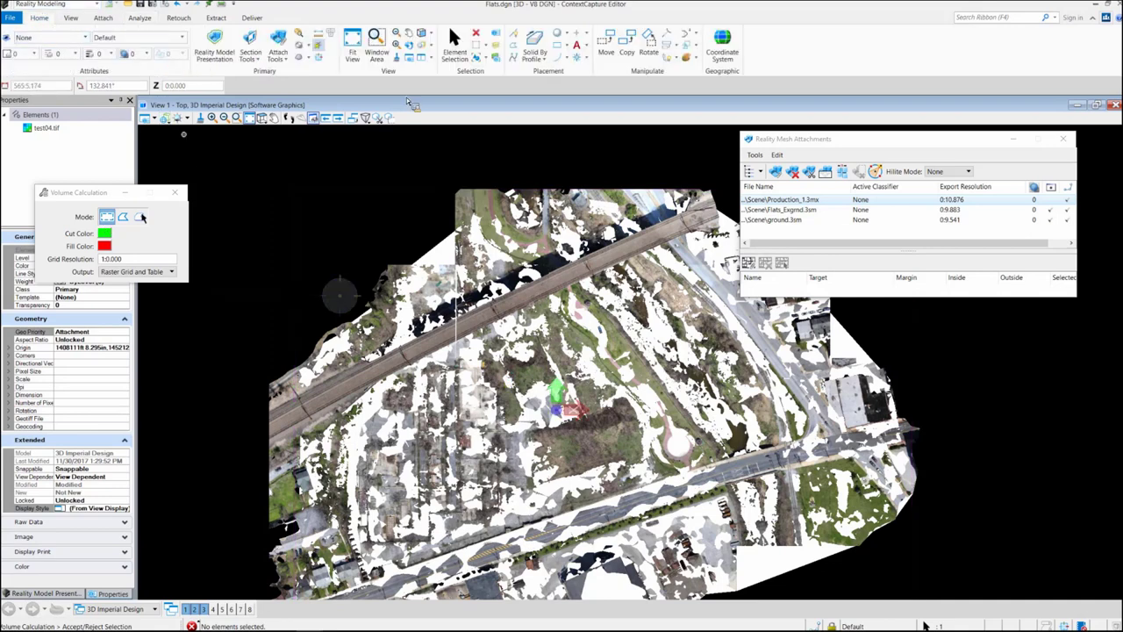
left_click(557, 48)
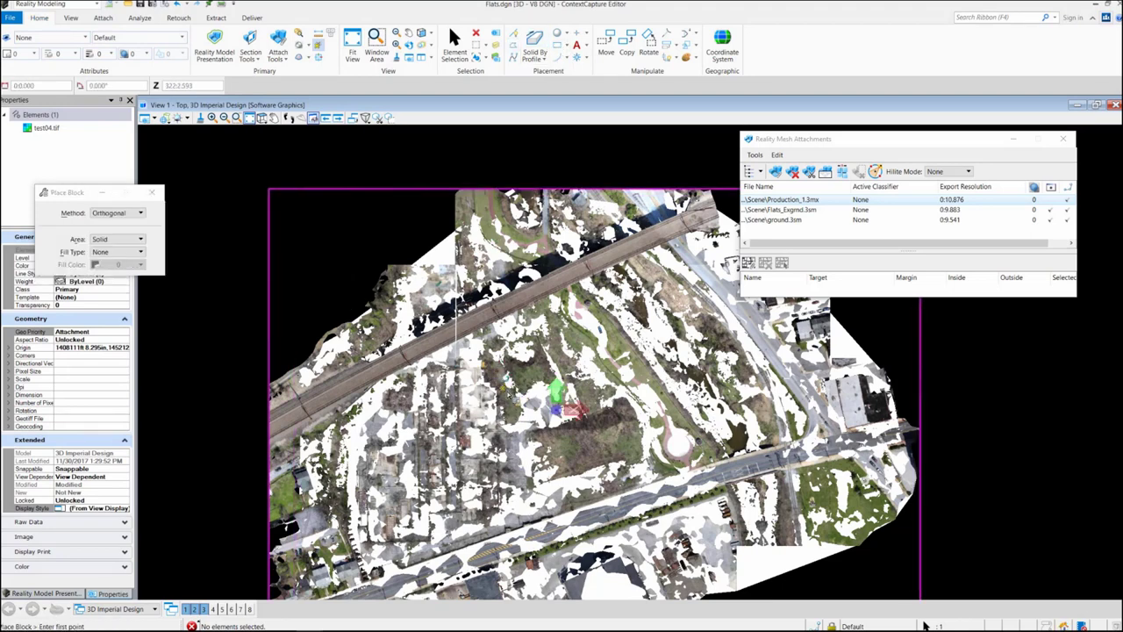
left_click(494, 373)
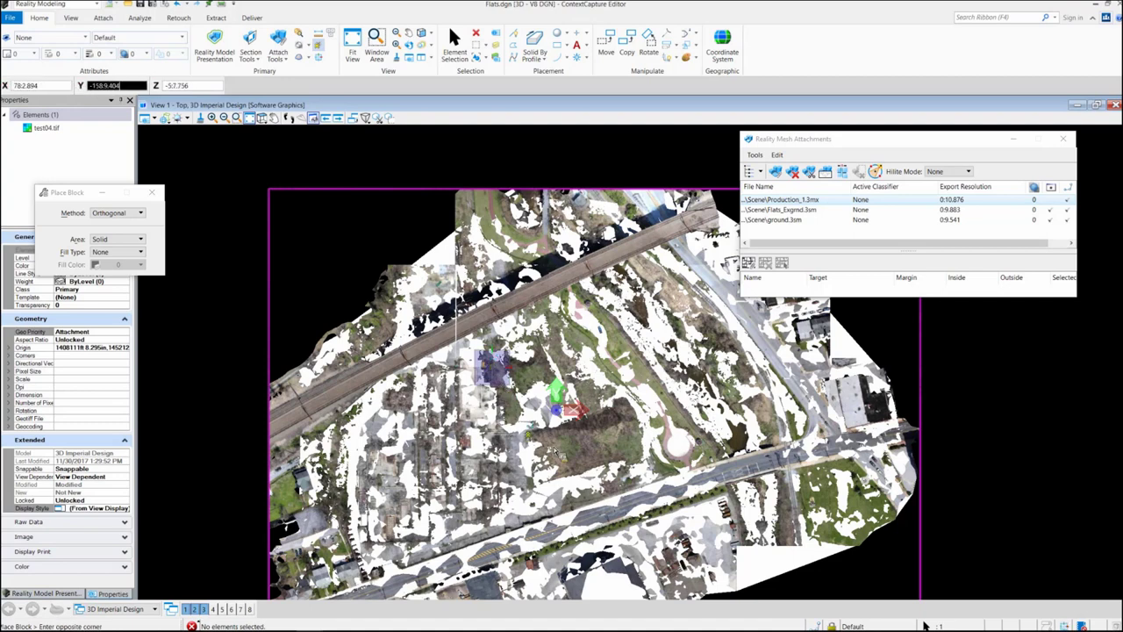
right_click(676, 480)
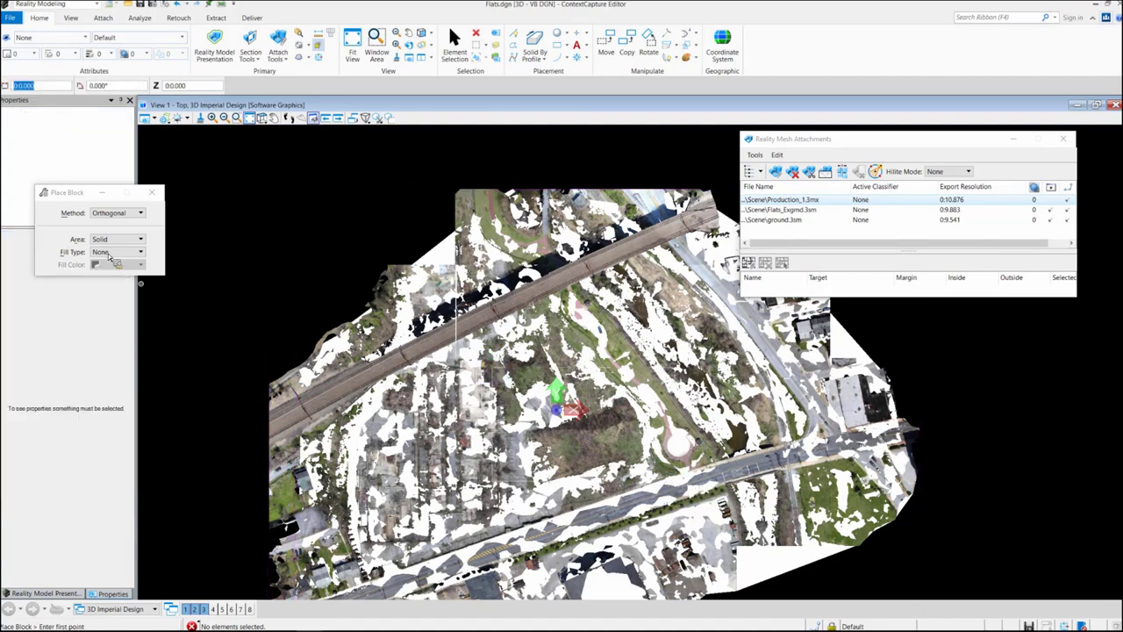
left_click(139, 19)
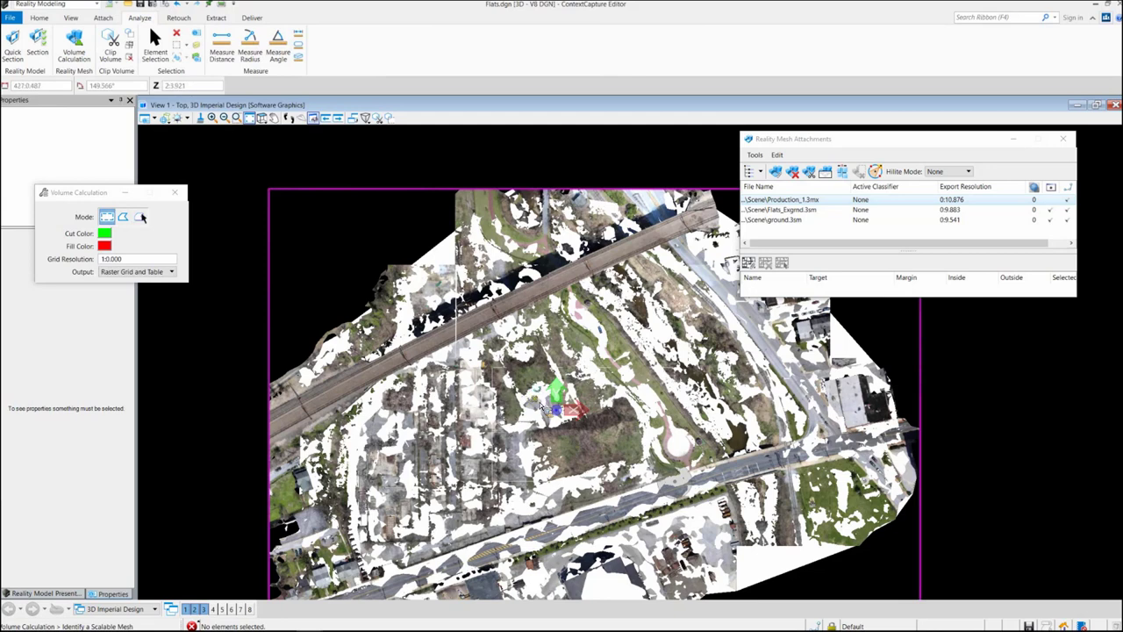
- Pick Flats_Exgrnd then ground, and draw a rectangular calculation area near the model centre
left_click(540, 405)
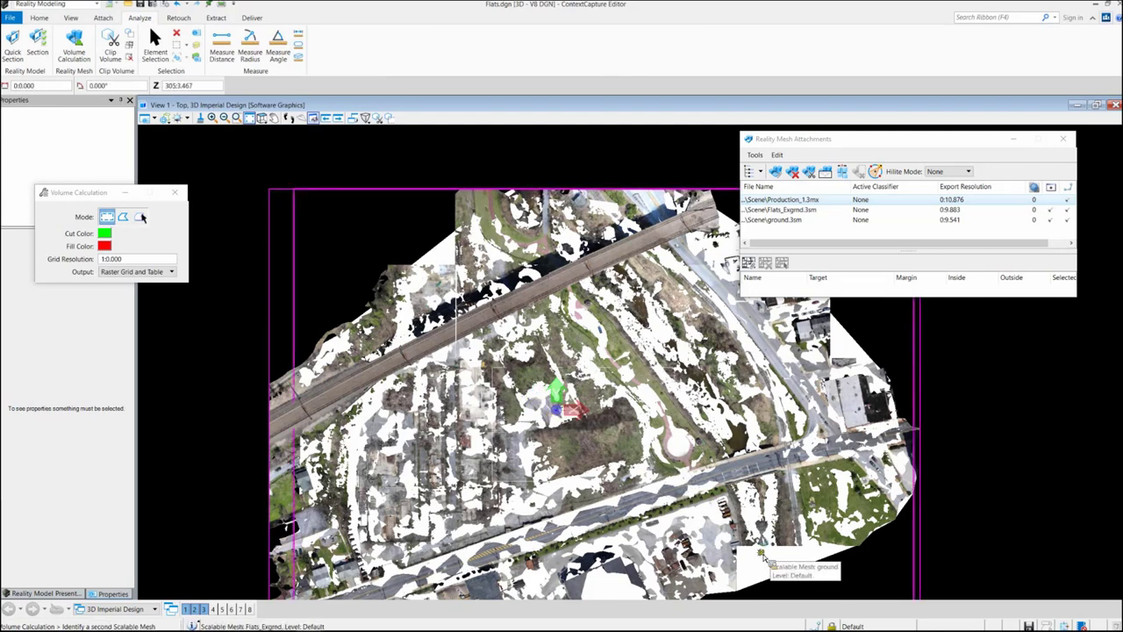
left_click(764, 558)
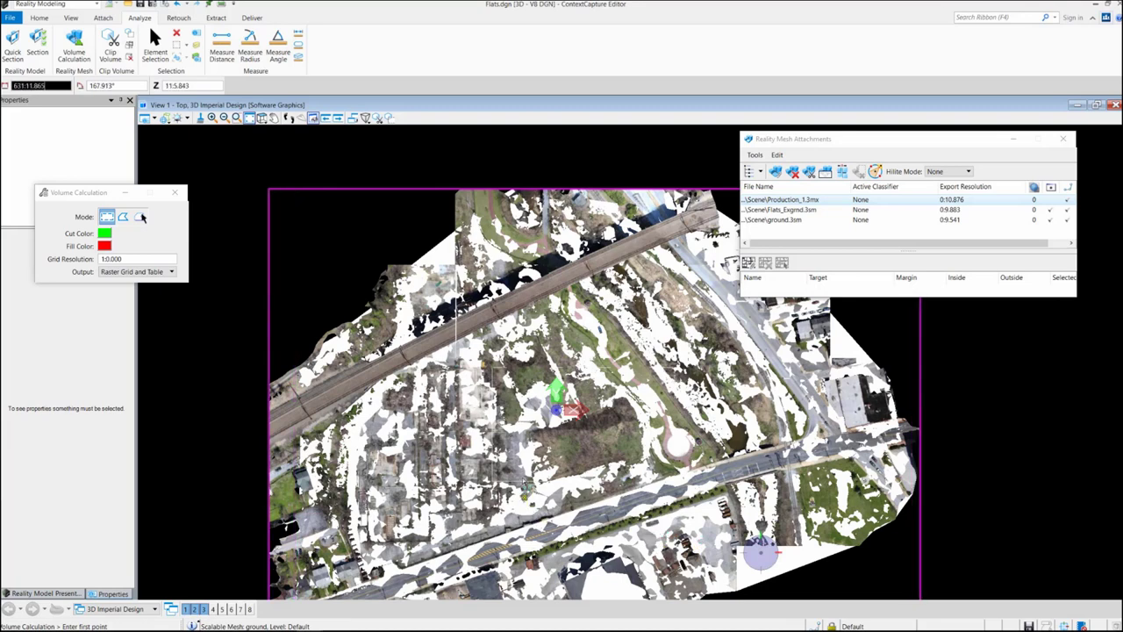
left_click(497, 375)
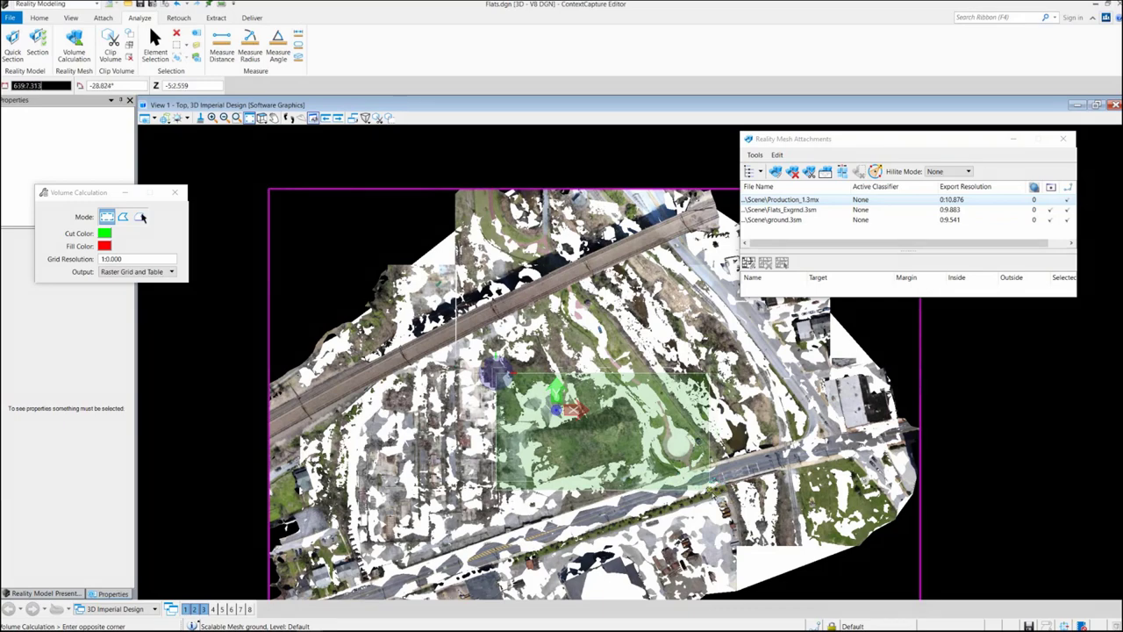
left_click(698, 483)
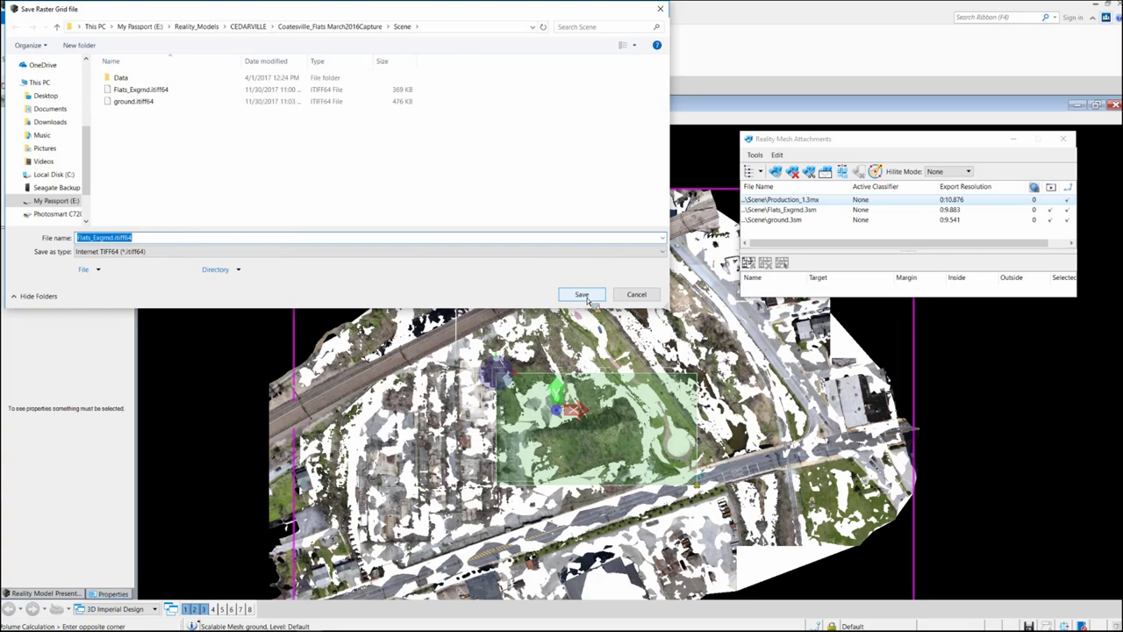
- Save the raster grid as 'tes' and the volume table, yielding cut 27803 ft³ and fill 489767 ft³
type("test")
left_click(585, 296)
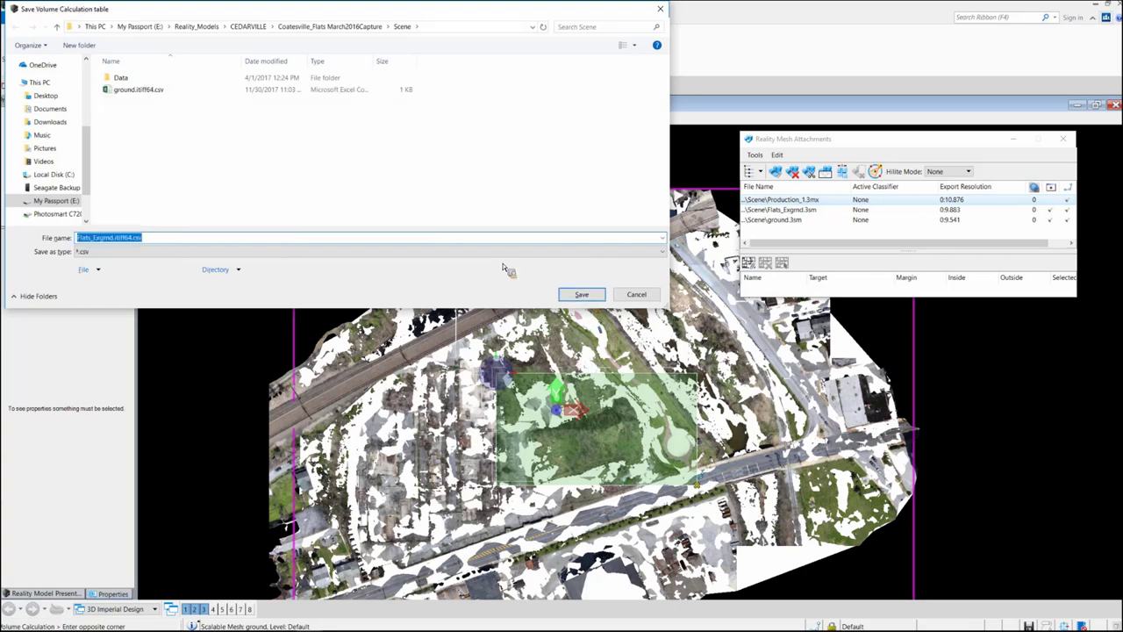
left_click(585, 295)
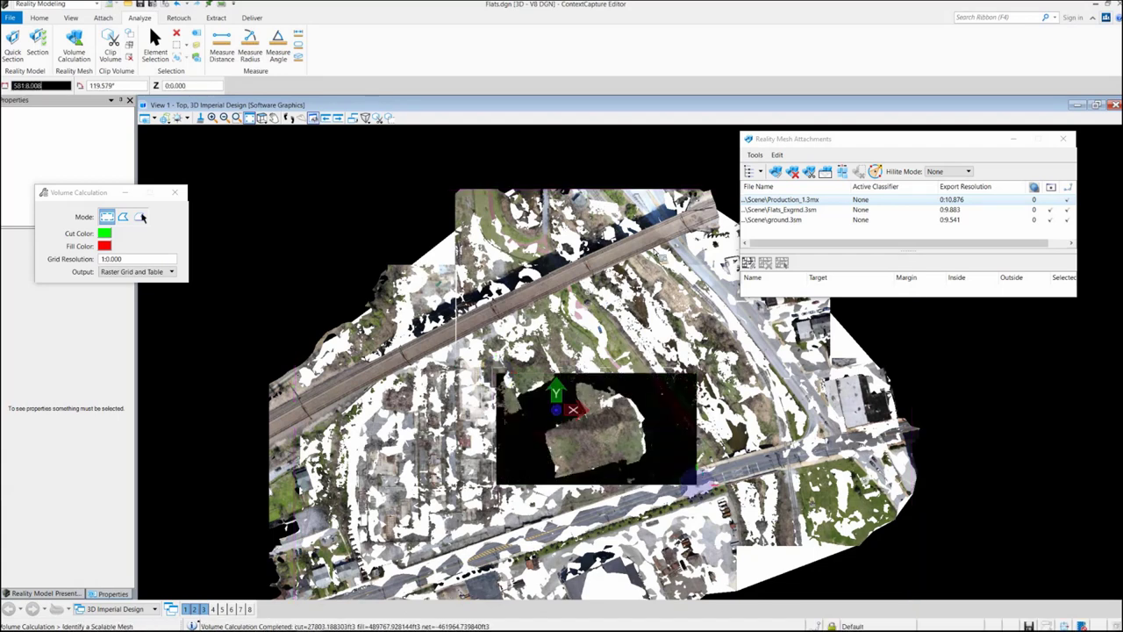
- Hide the attached reality meshes and zoom into the red cut-and-fill raster
left_click(1055, 219)
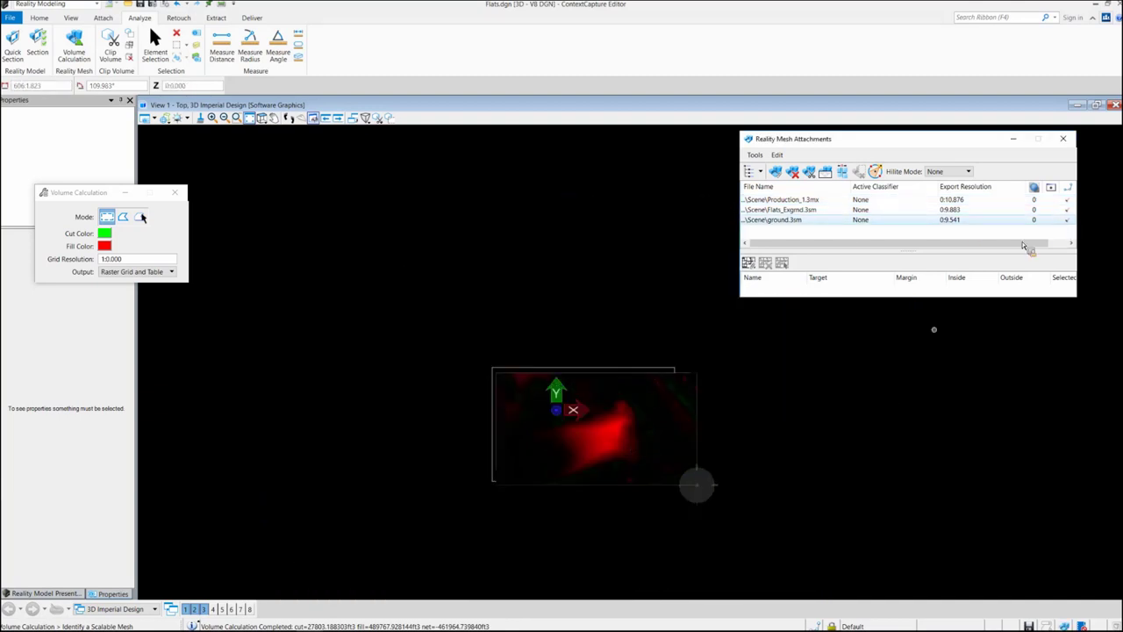
scroll(660, 468, "up", 3)
scroll(660, 469, "up", 3)
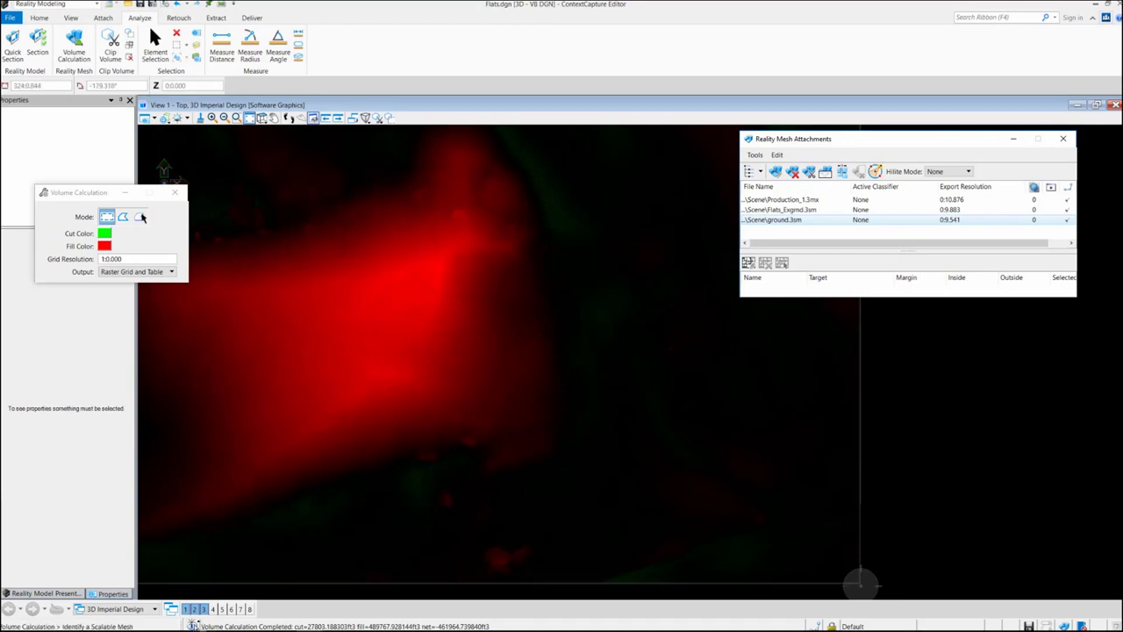
left_click(195, 626)
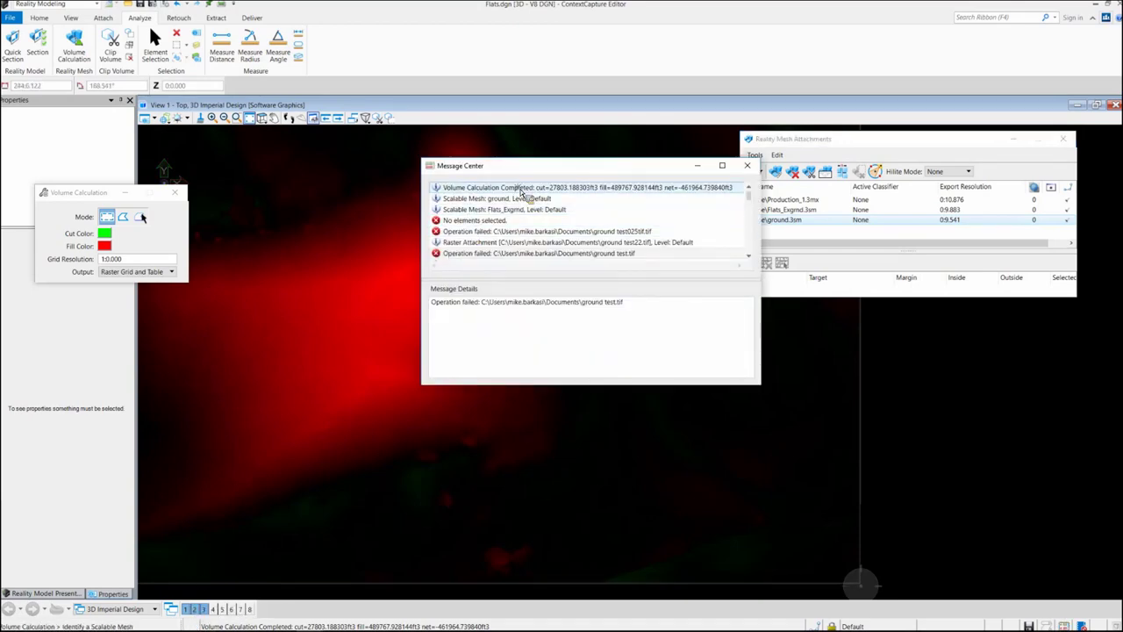
left_click(520, 189)
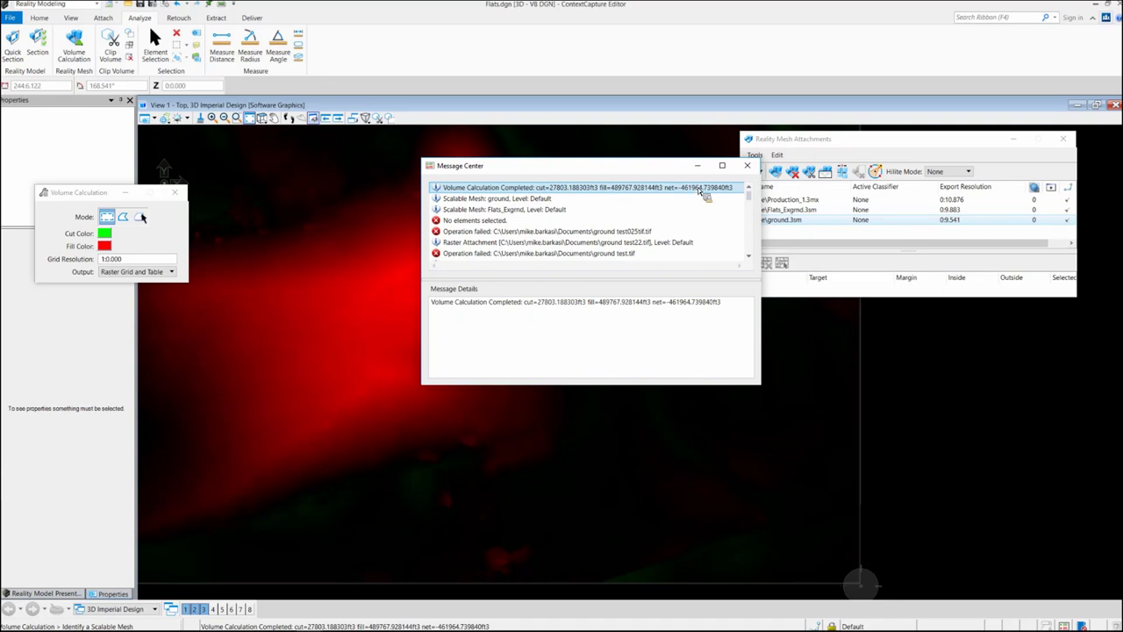
scroll(582, 494, "down", 5)
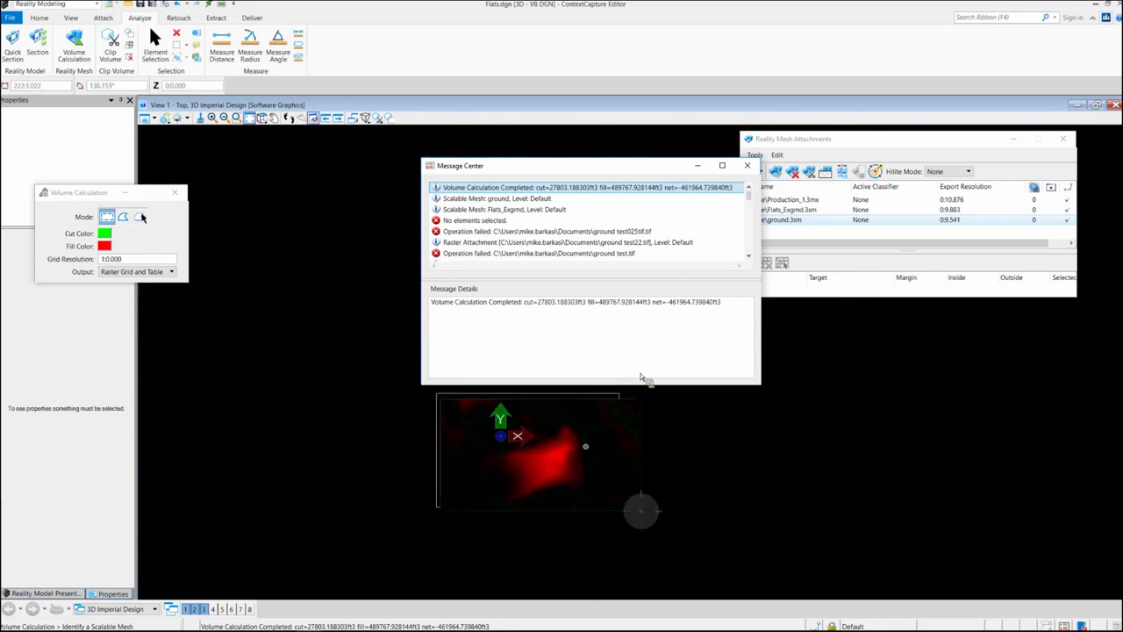
left_click(747, 165)
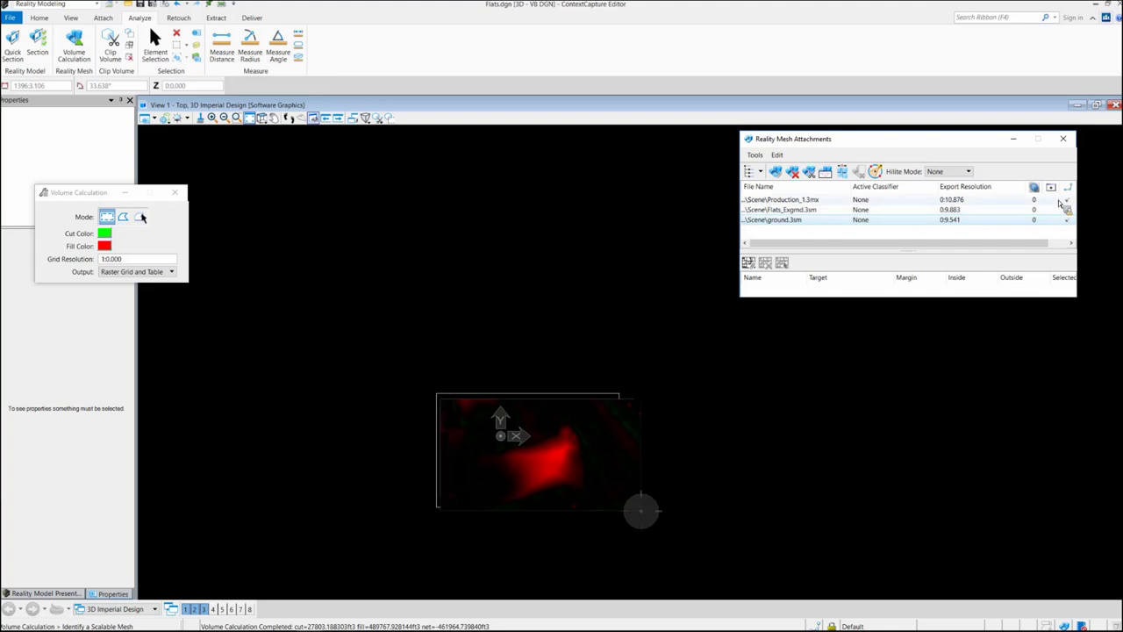
- Display Production_1.3mx and delete the red volume raster, undoing an accidental mesh deletion
left_click(1058, 210)
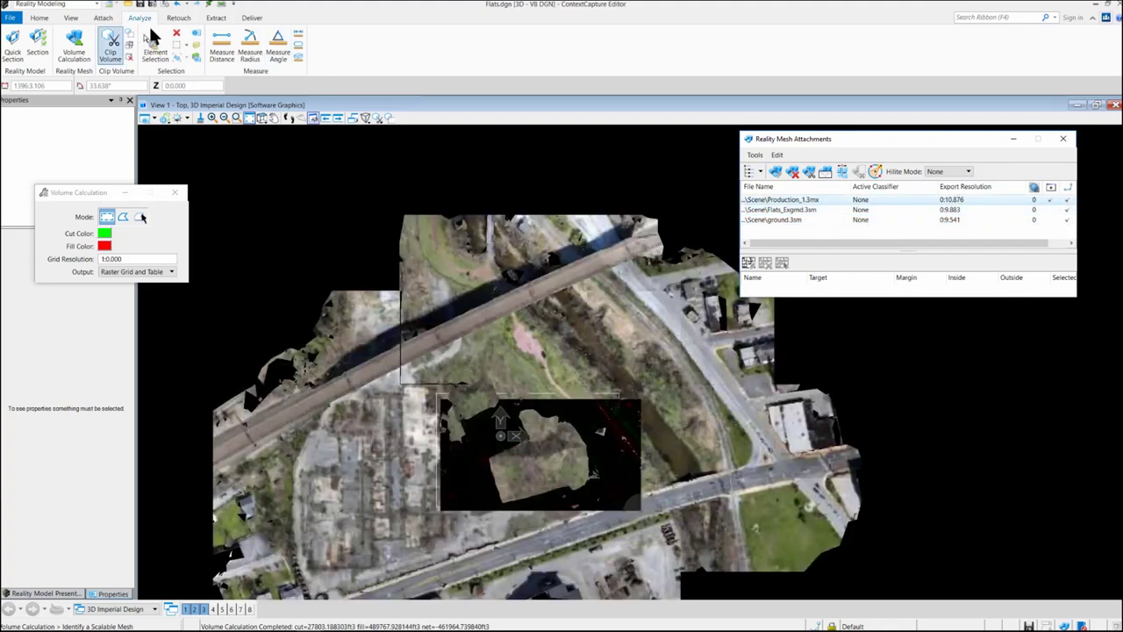
left_click(155, 44)
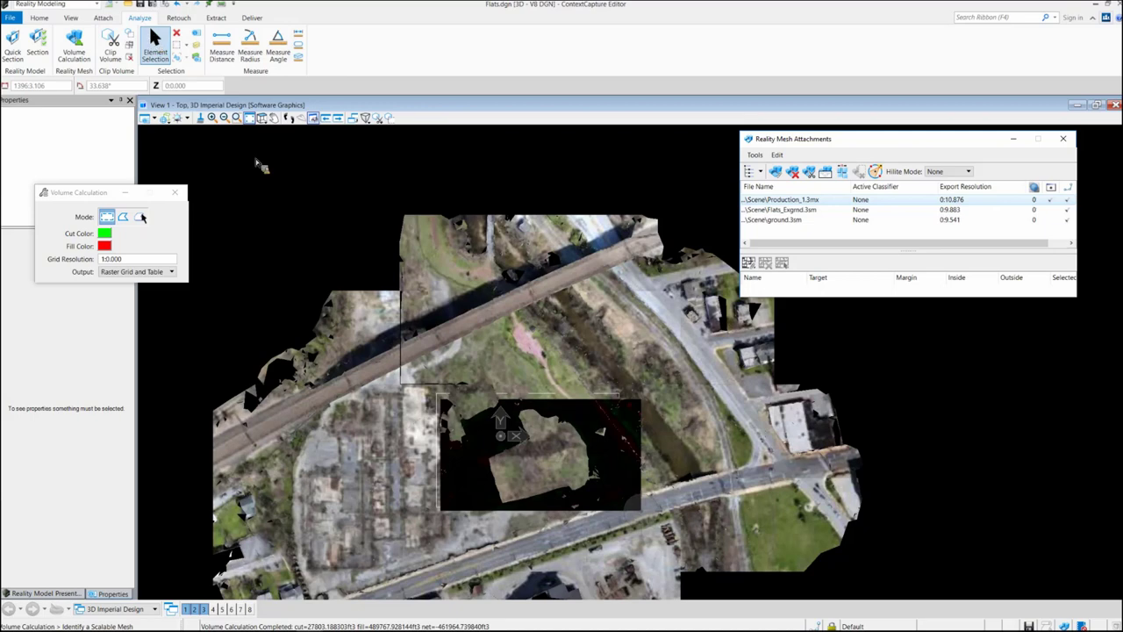
left_click(623, 414)
key("Delete")
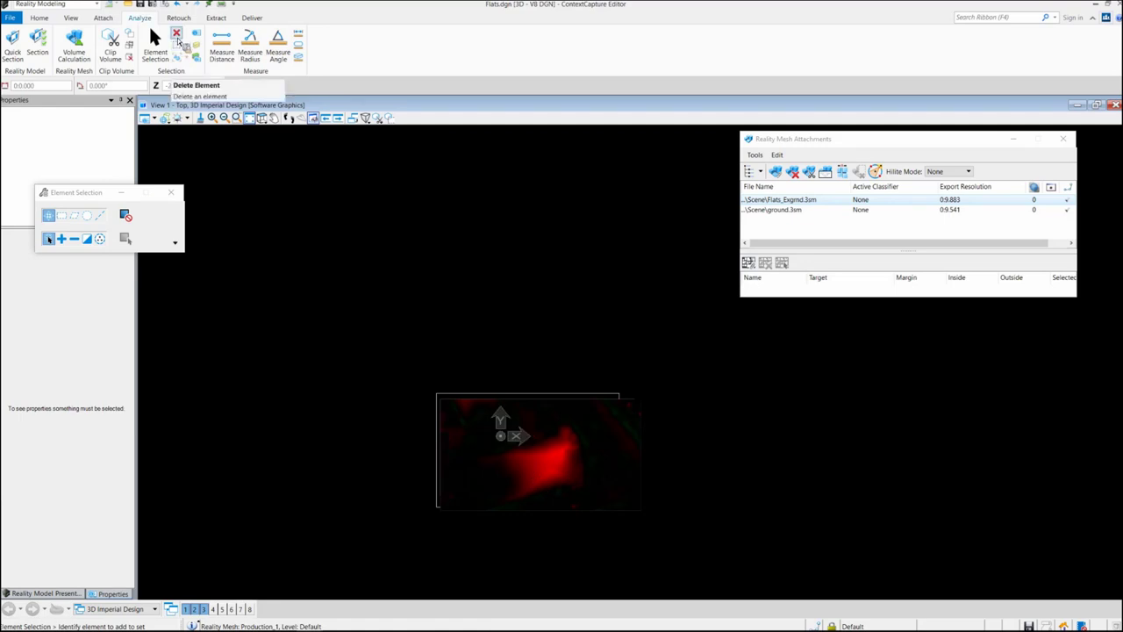
key("ctrl+z")
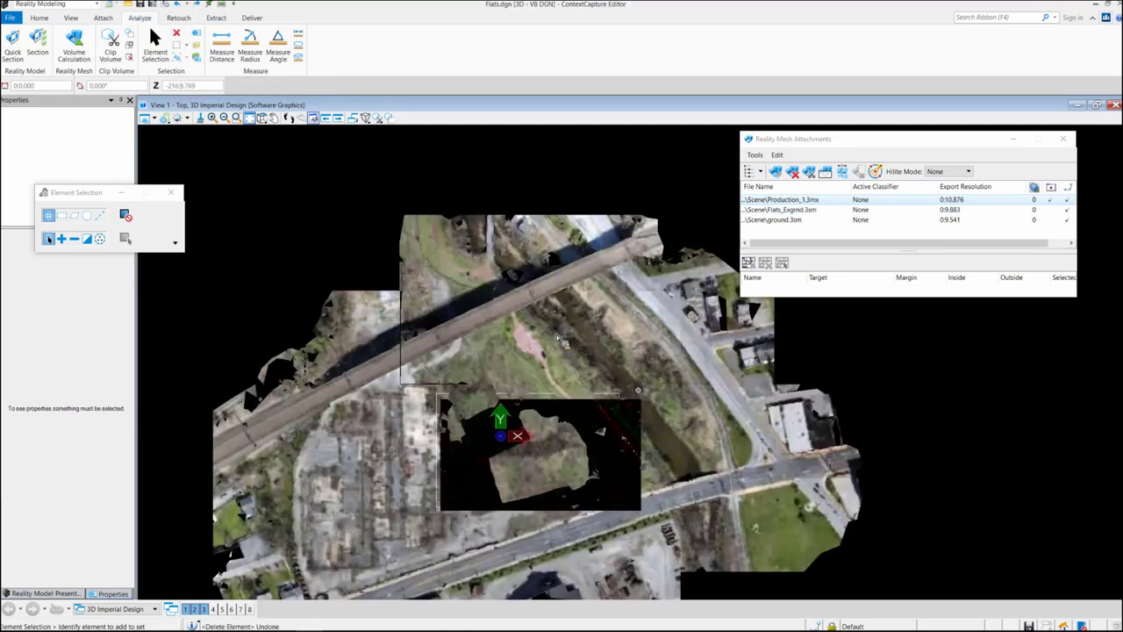
left_click(593, 397)
key("Delete")
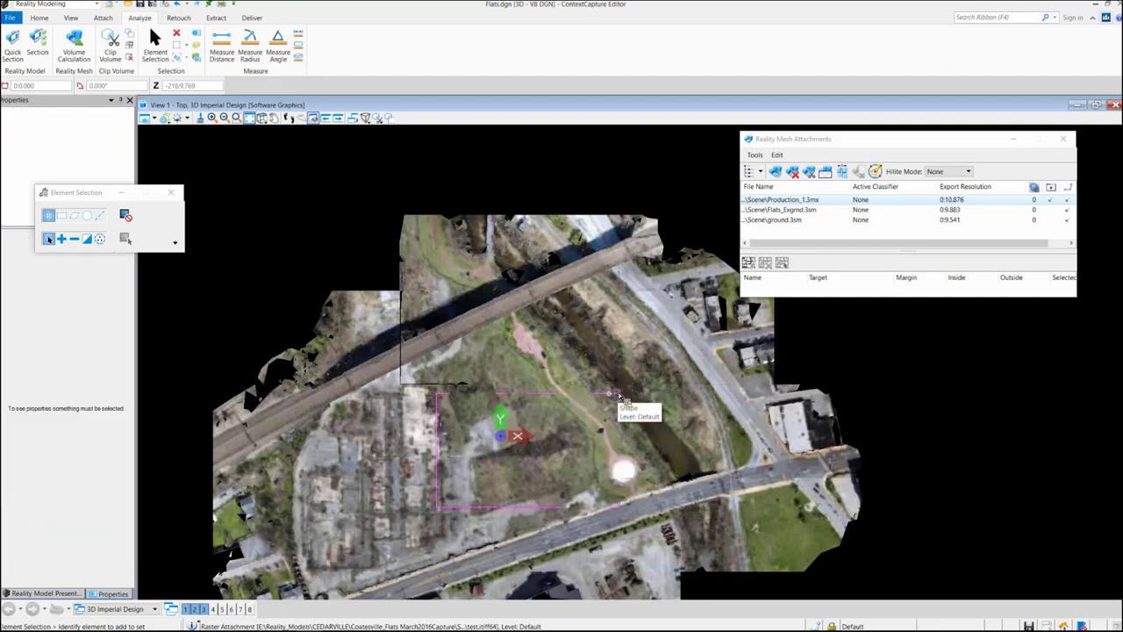
- Close the Reality Mesh Attachments list and adjust the zoom on the site imagery
left_click(1062, 142)
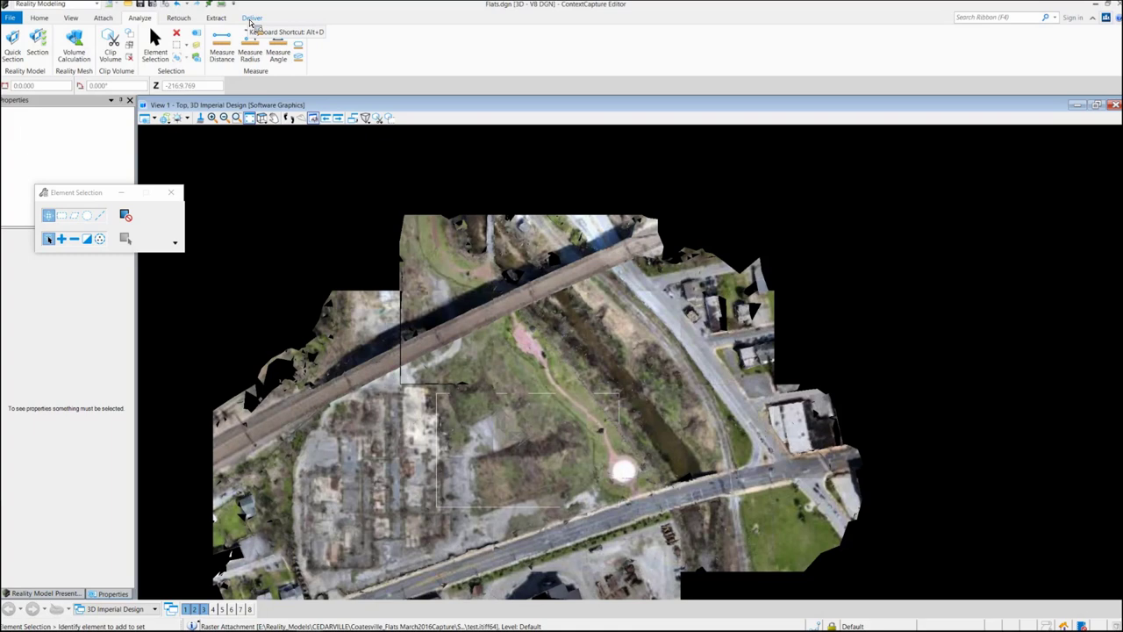
scroll(684, 234, "down", 1)
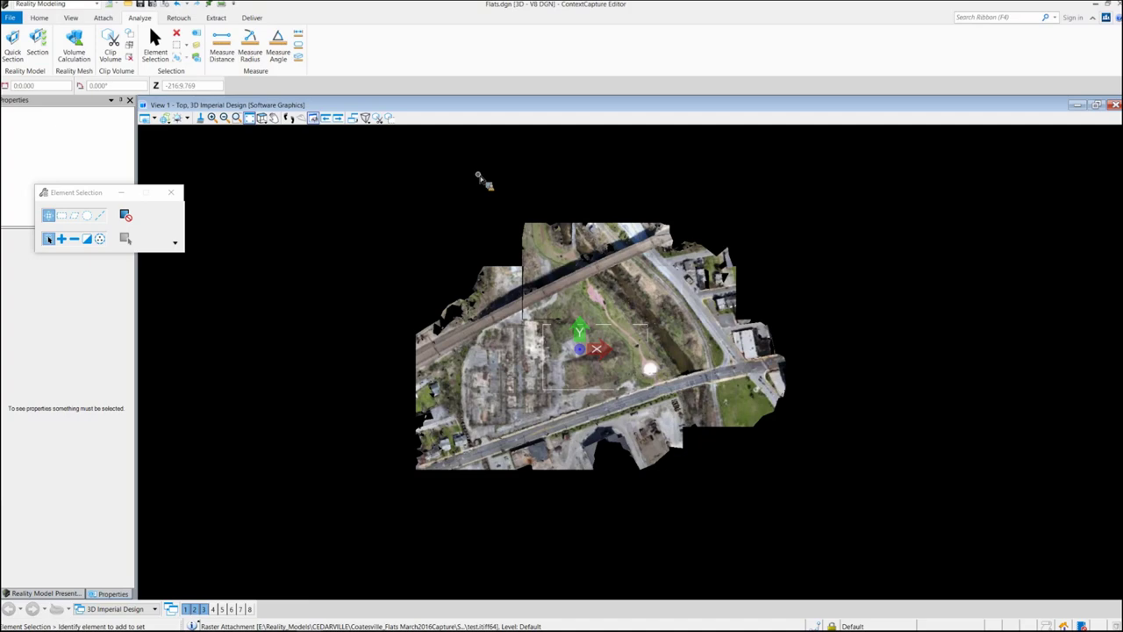
scroll(481, 179, "up", 3)
scroll(358, 133, "down", 3)
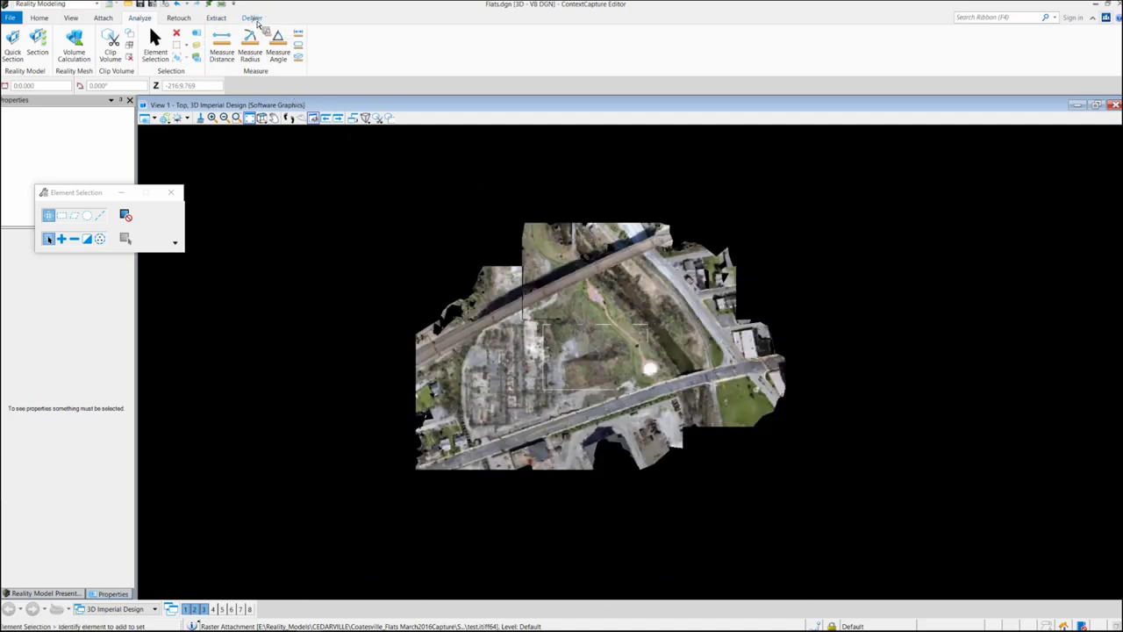
- Start Deliver > Merge with a block enclosing the whole mesh, processing Reality Meshes Only
left_click(255, 19)
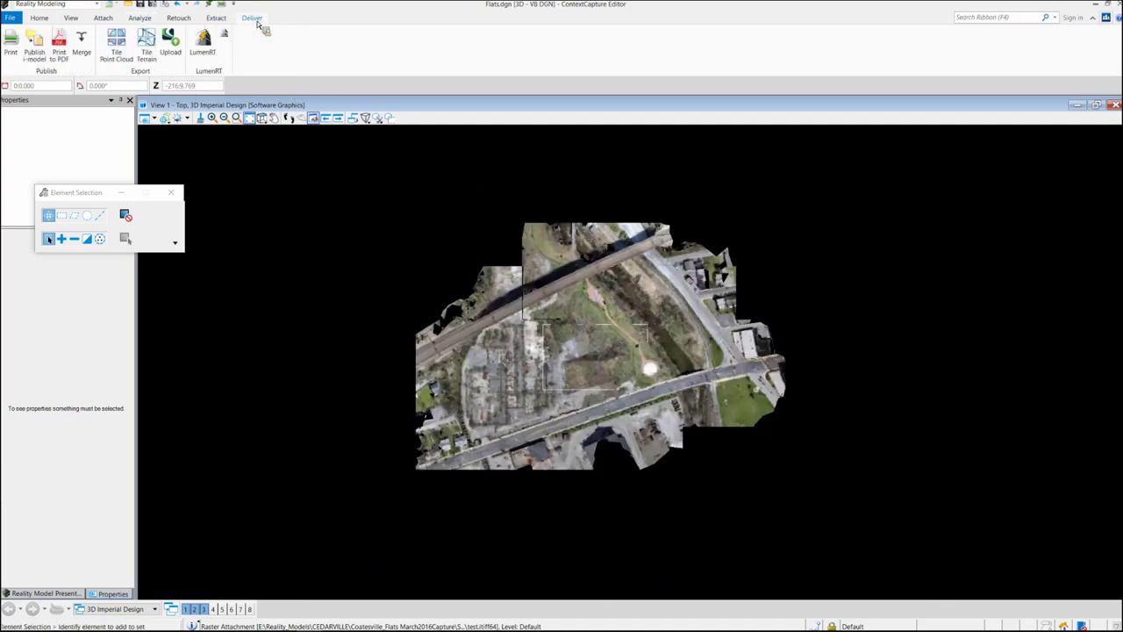
left_click(86, 56)
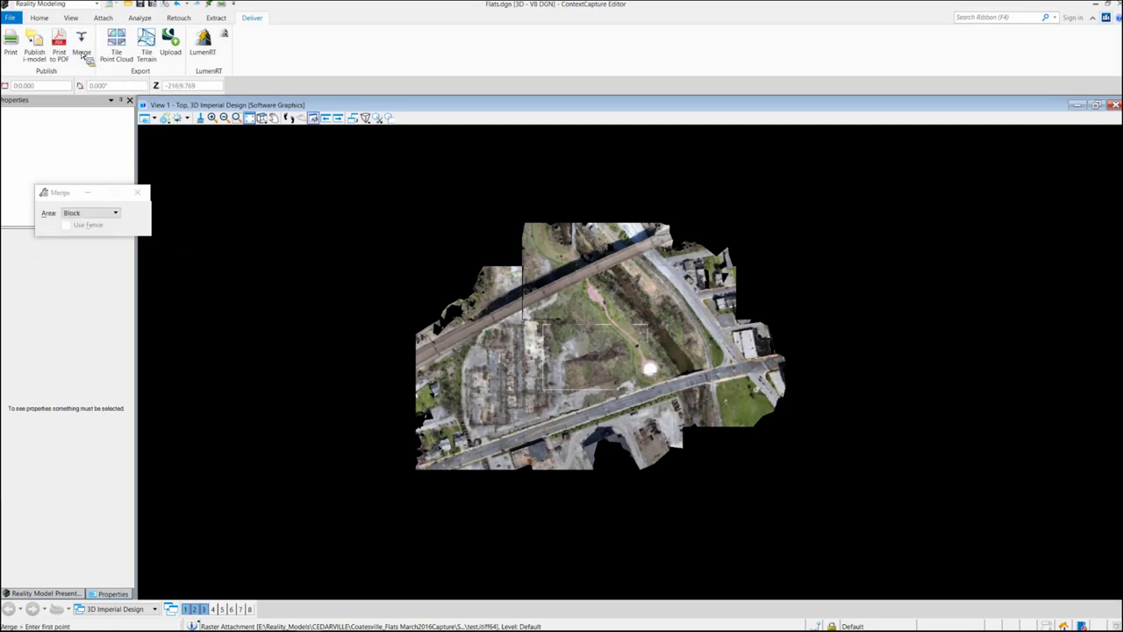
left_click(412, 214)
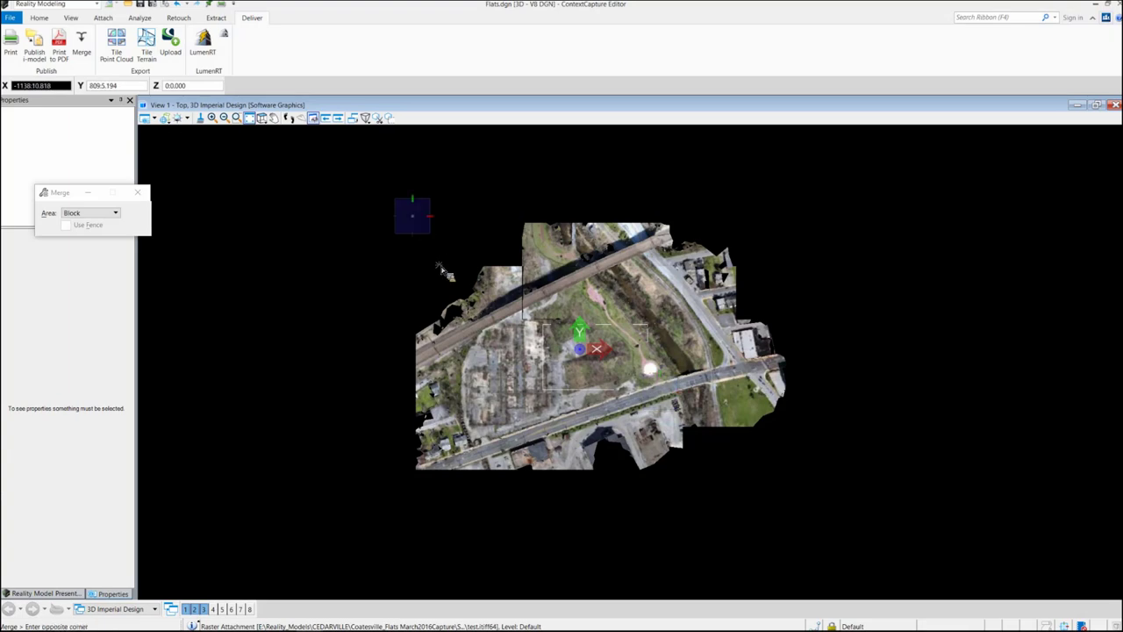
left_click(762, 467)
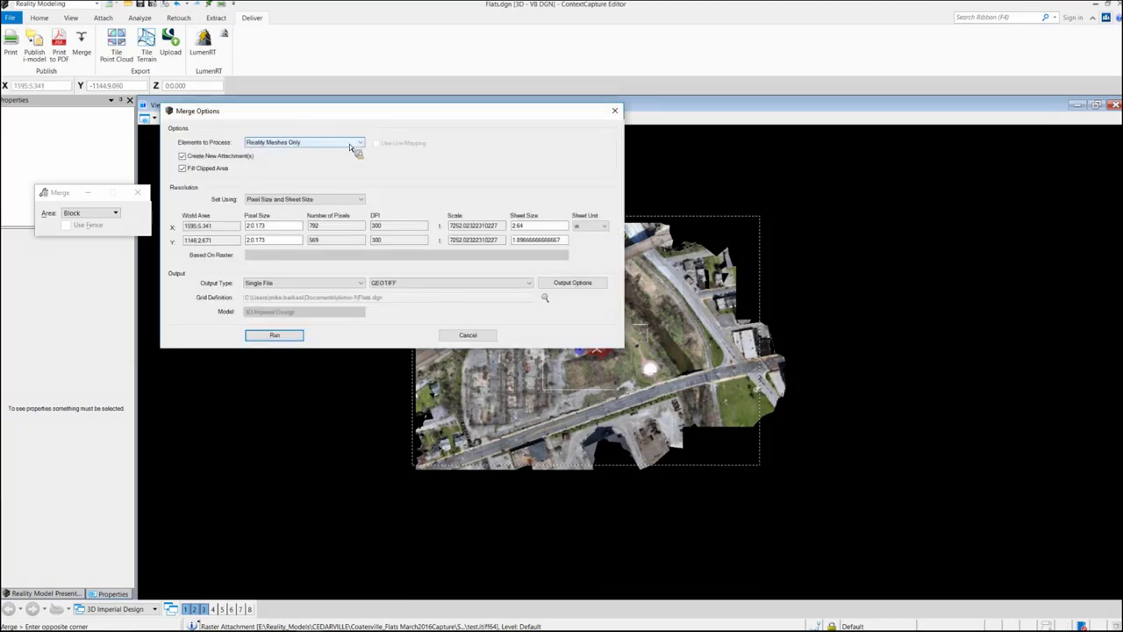
left_click(342, 144)
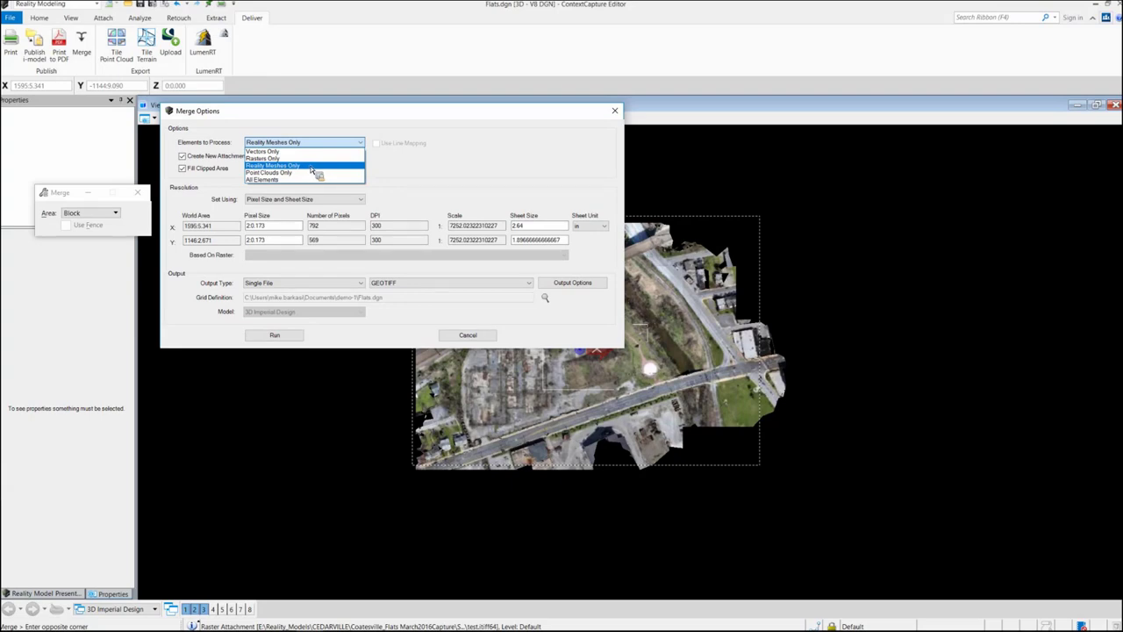
left_click(314, 165)
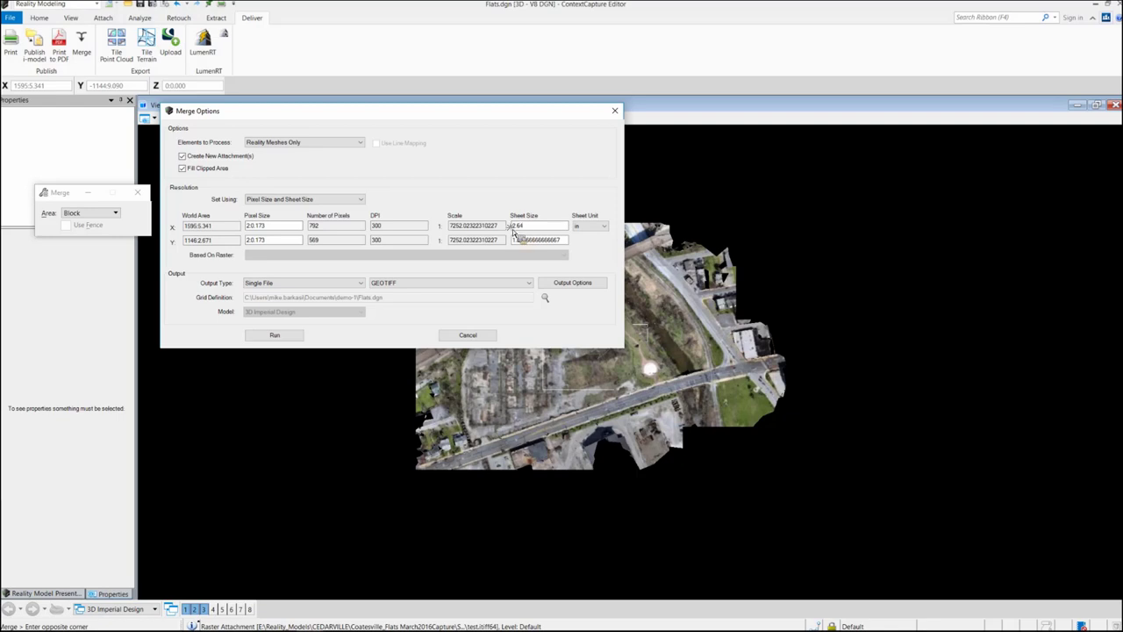
- Set sheet size 48 x 36 and pixel size 0.600, then run the merge
double_click(520, 226)
double_click(256, 226)
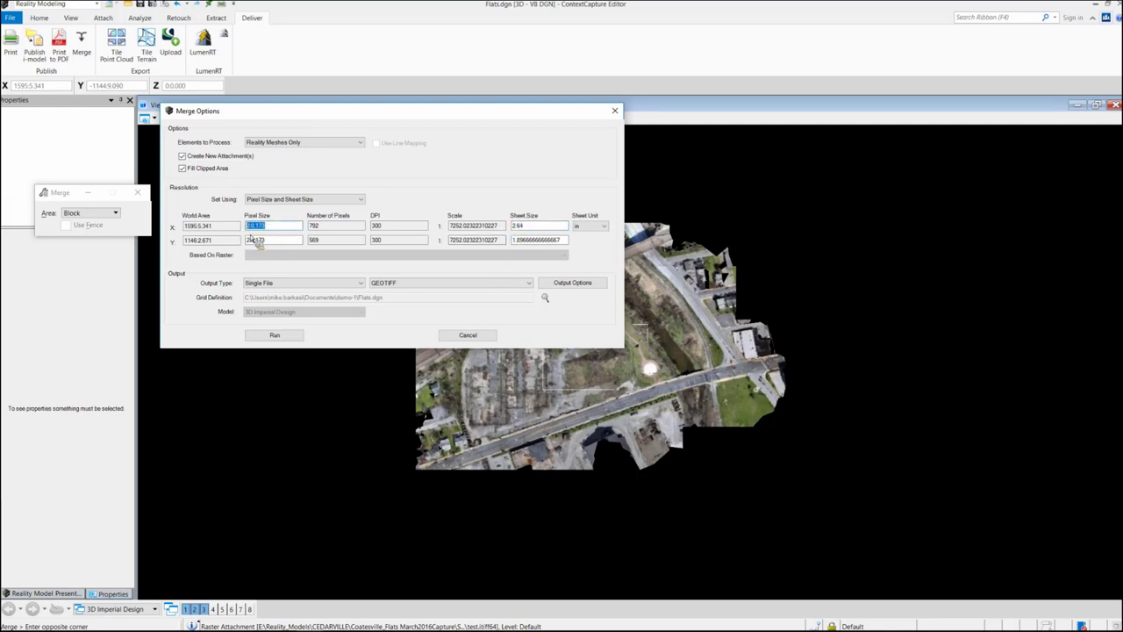
left_click(528, 230)
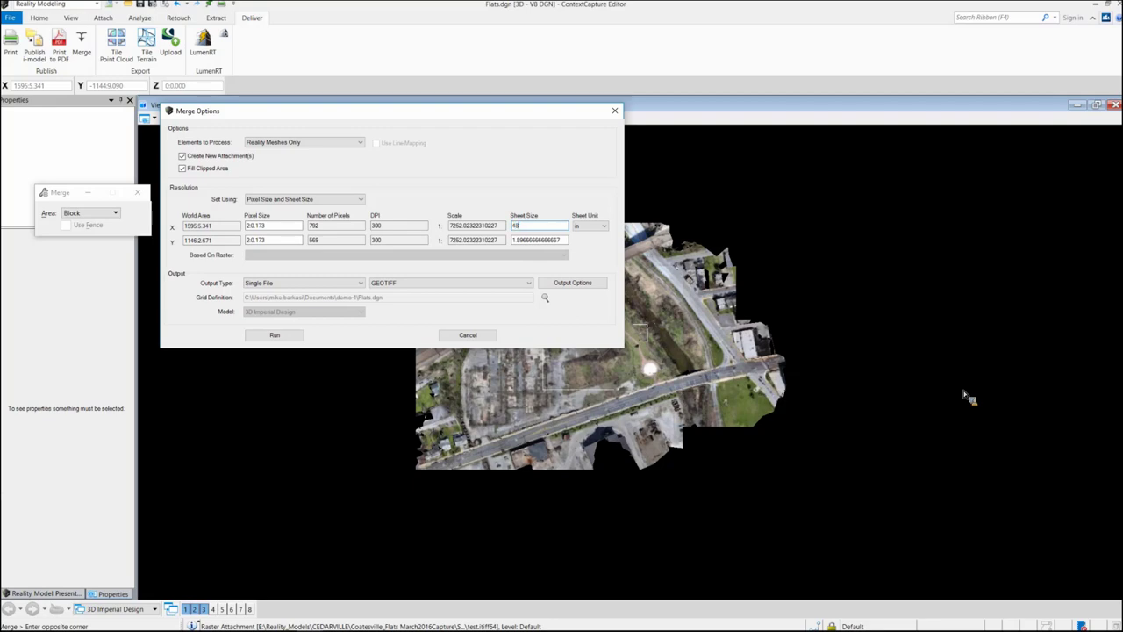
key("Tab")
key("Tab")
key("Tab")
key("Tab")
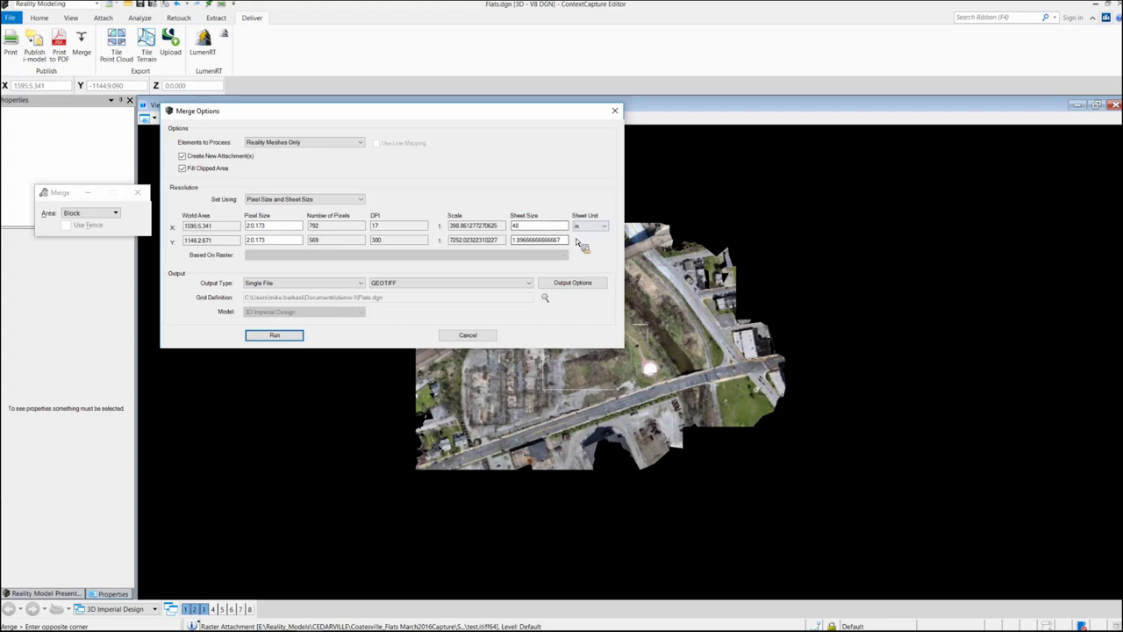
key("shift+Tab")
key("shift+Tab")
key("shift+Tab")
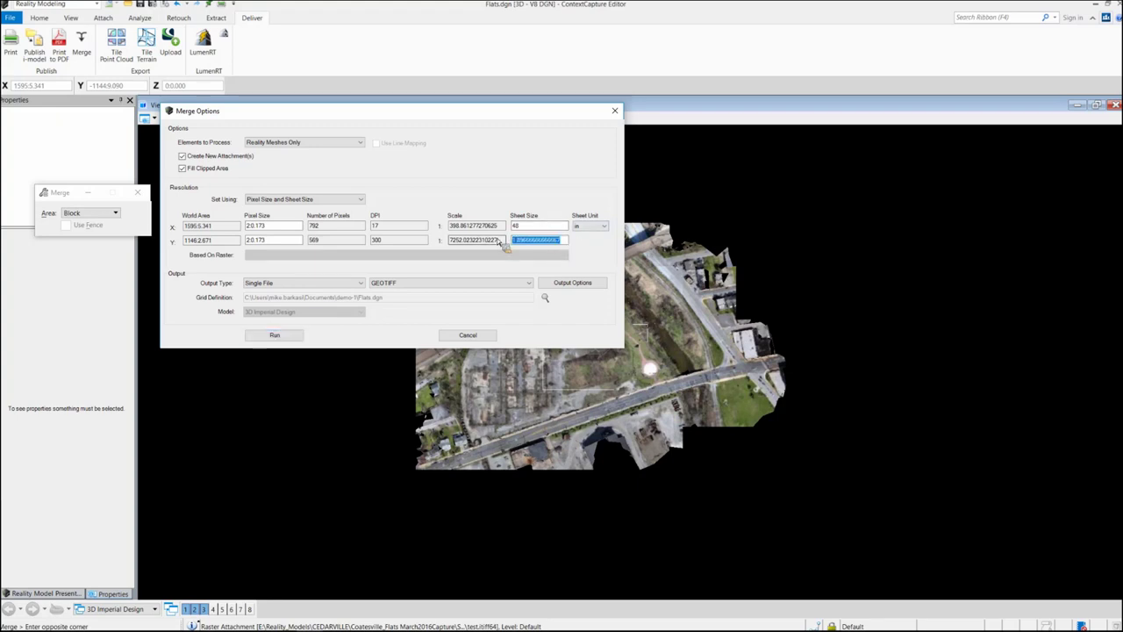
type("36")
key("Tab")
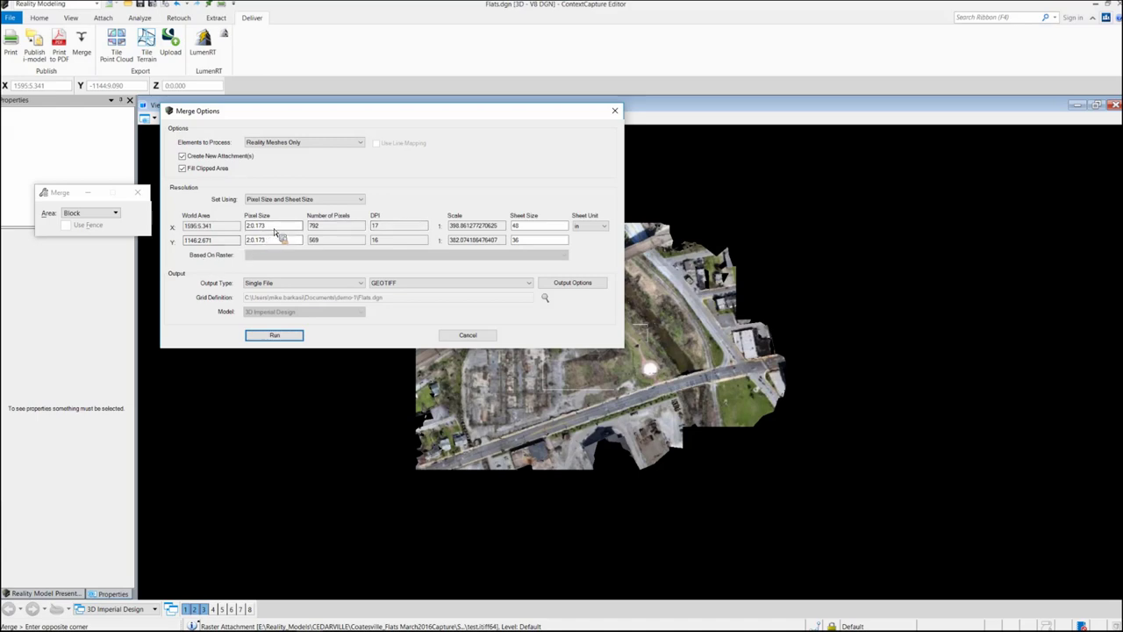
left_click(275, 229)
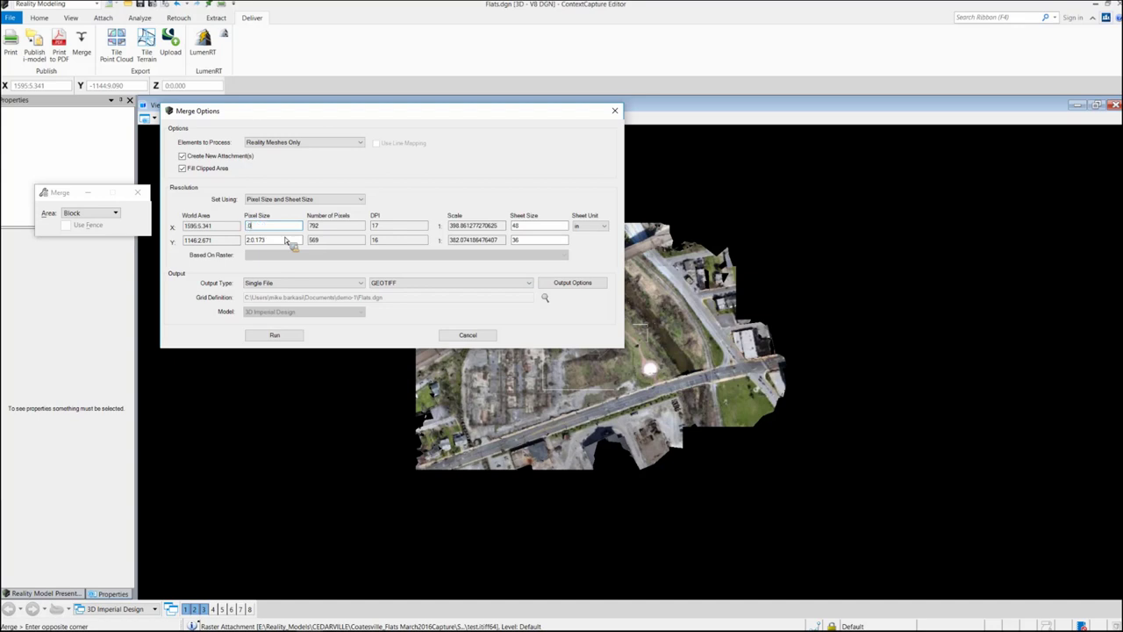
key("Tab")
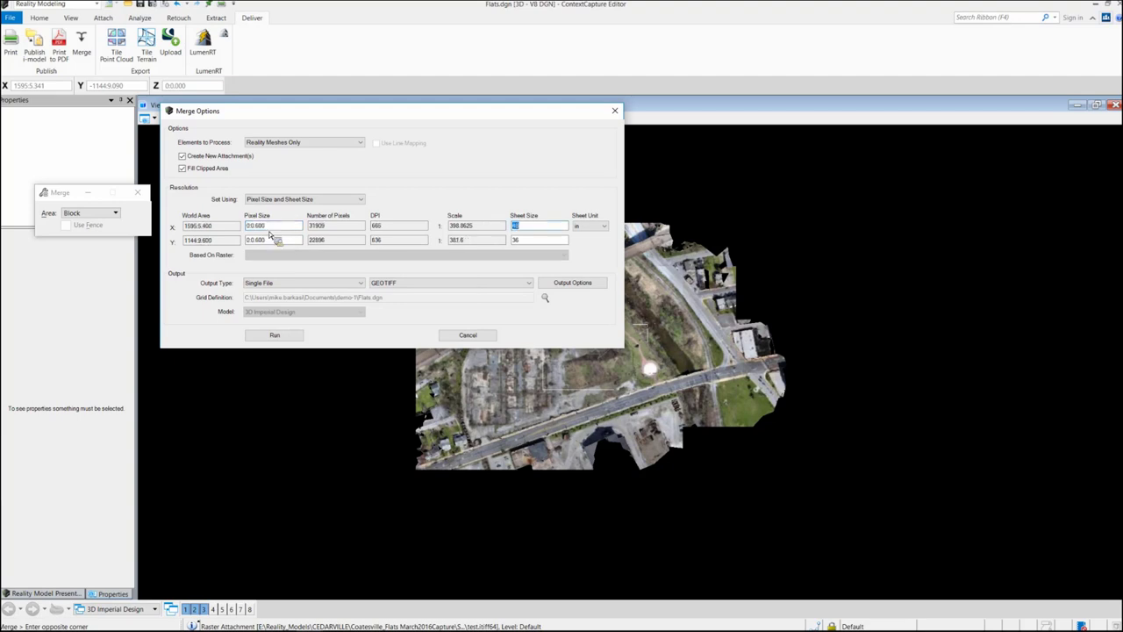
double_click(393, 227)
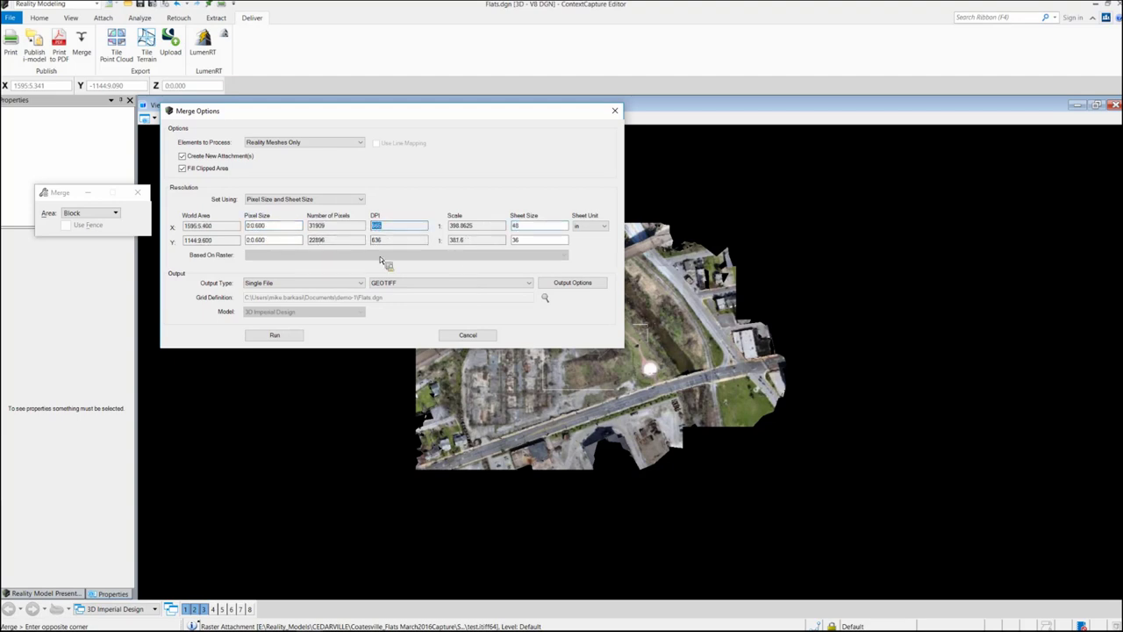
left_click(297, 340)
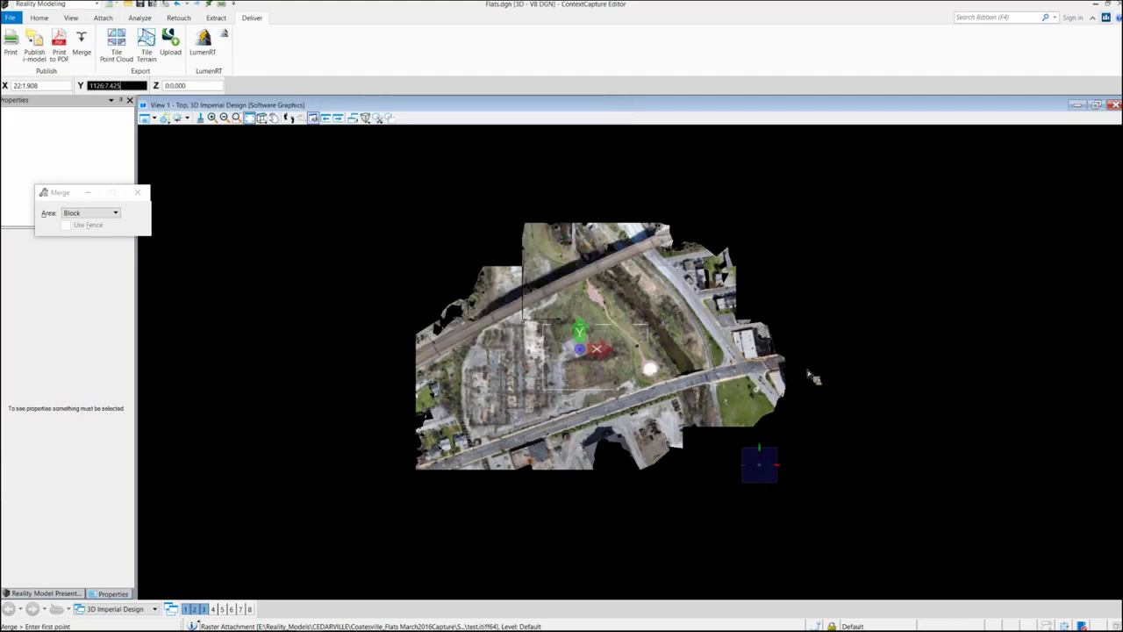
- Turn off the Production_1.3mx display in Reality Mesh Attachments
left_click(41, 18)
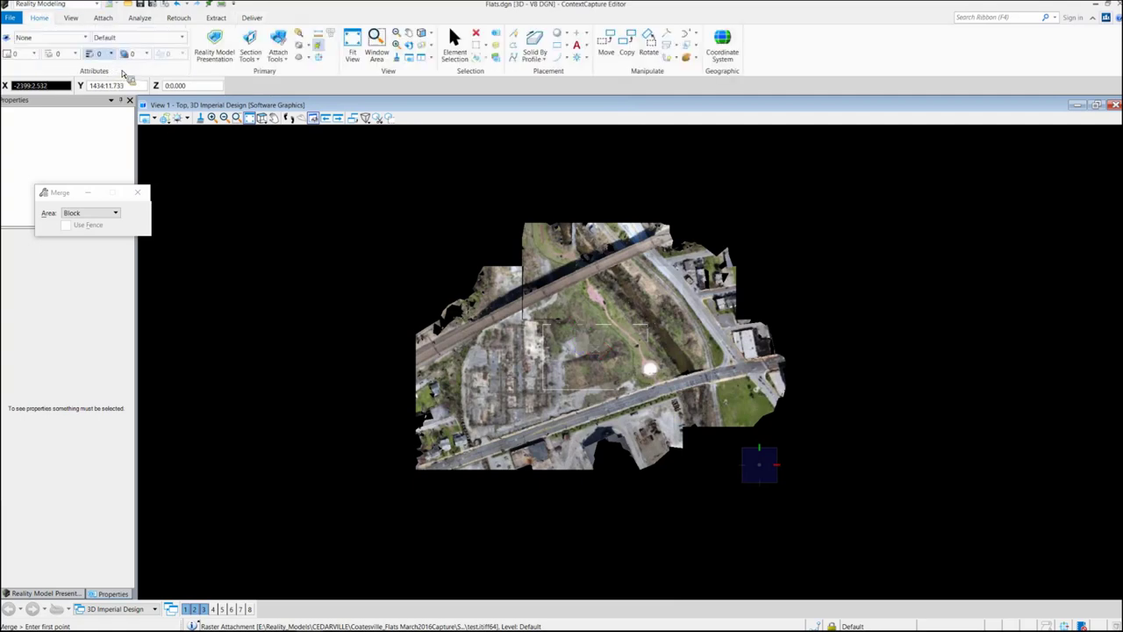
left_click(282, 59)
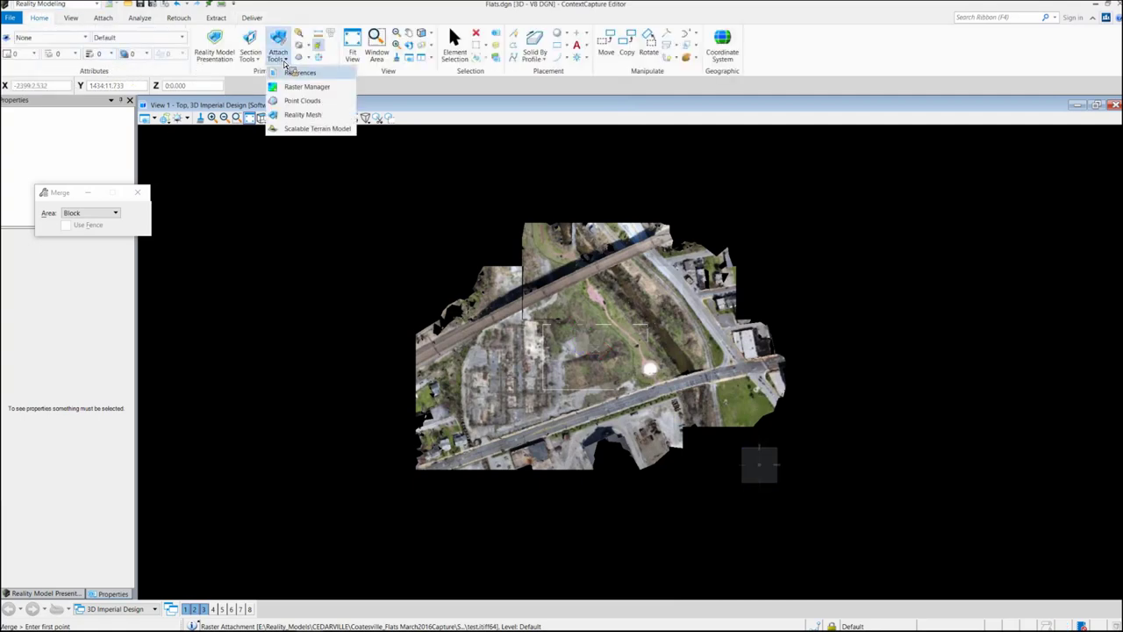
left_click(302, 114)
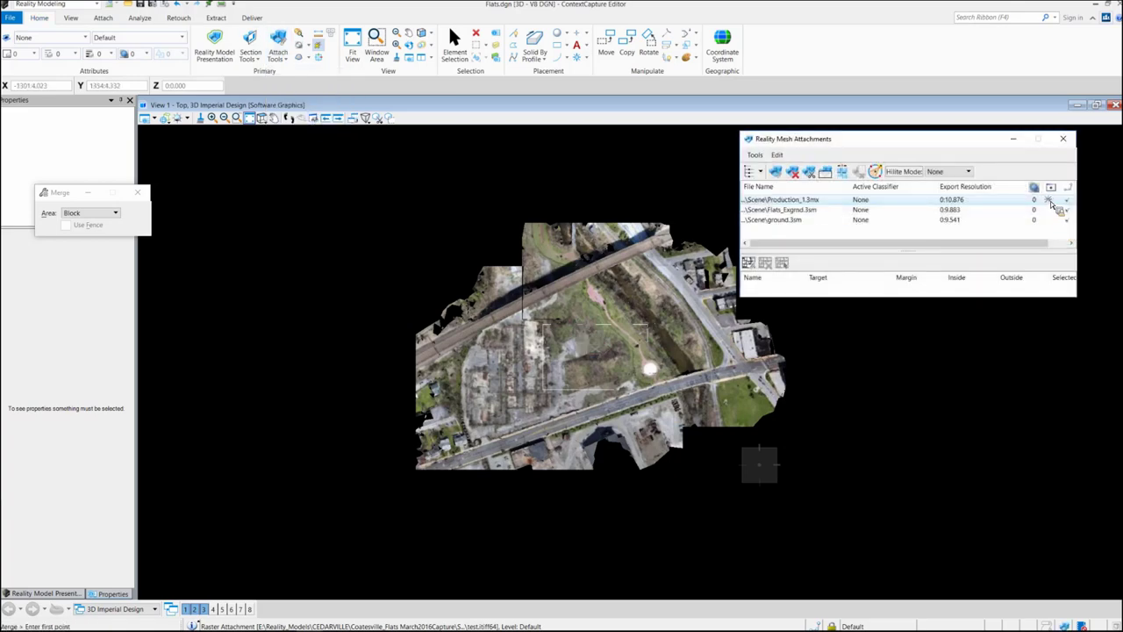
left_click(1049, 200)
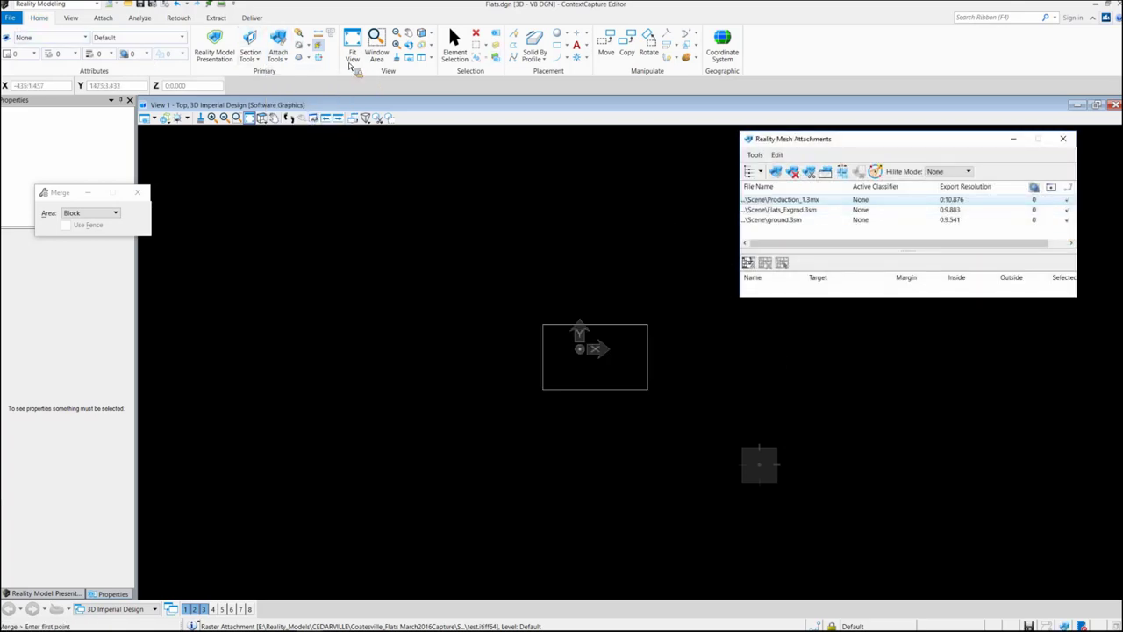
- Open the Raster Manager and select the test04.tif raster
left_click(279, 62)
left_click(279, 61)
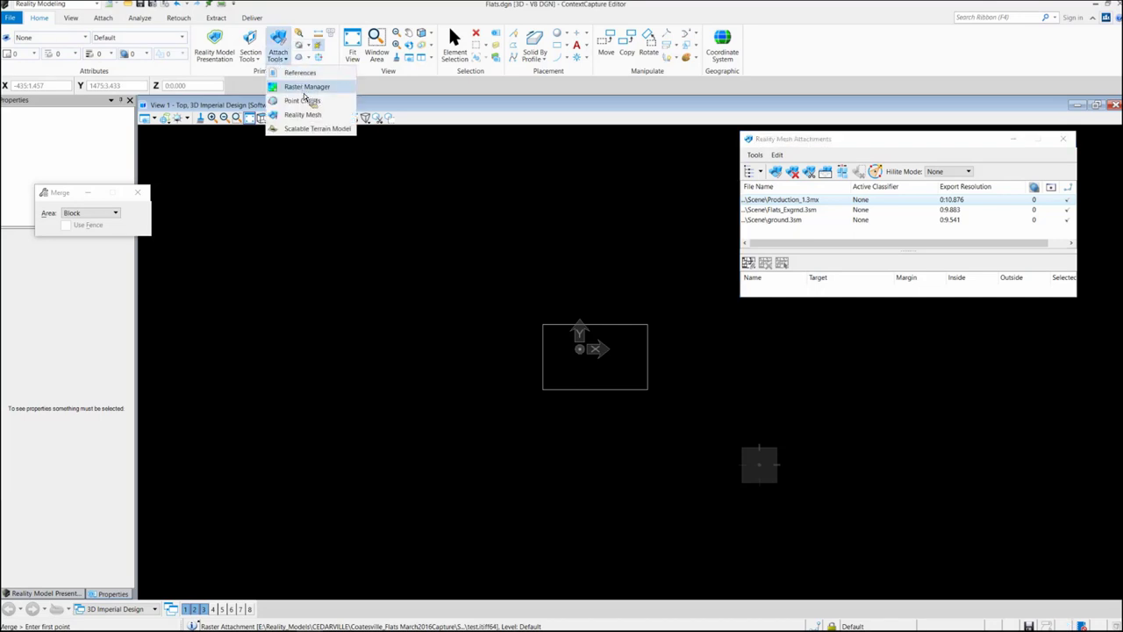
left_click(309, 93)
left_click(123, 170)
- Show test04.tif in view 1 and zoom in on the imagery
left_click(71, 300)
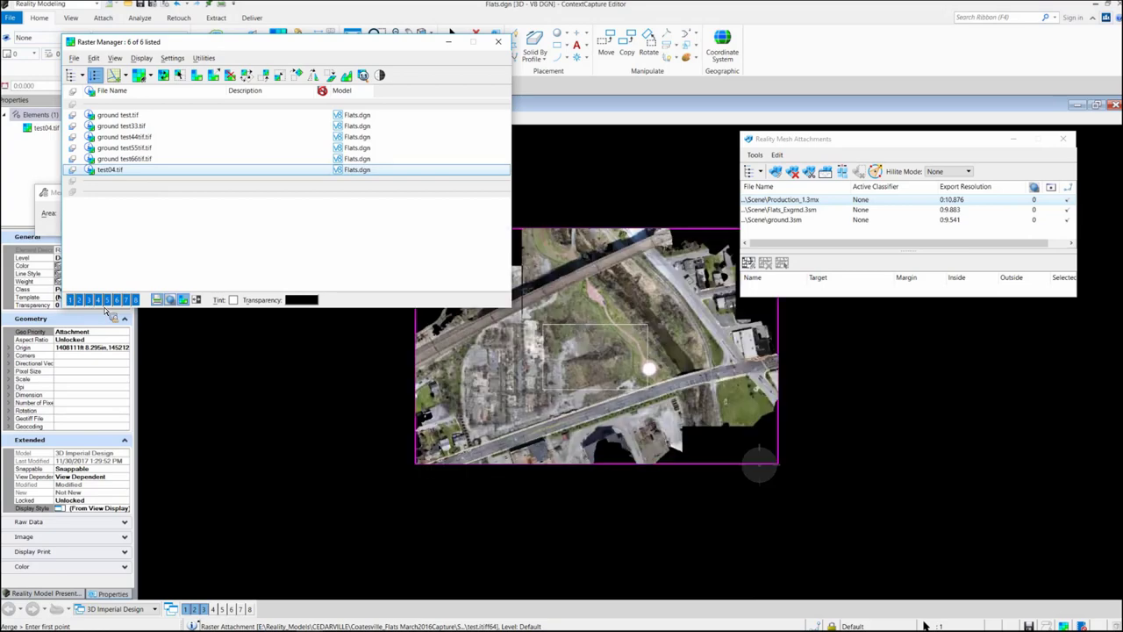
scroll(713, 410, "up", 3)
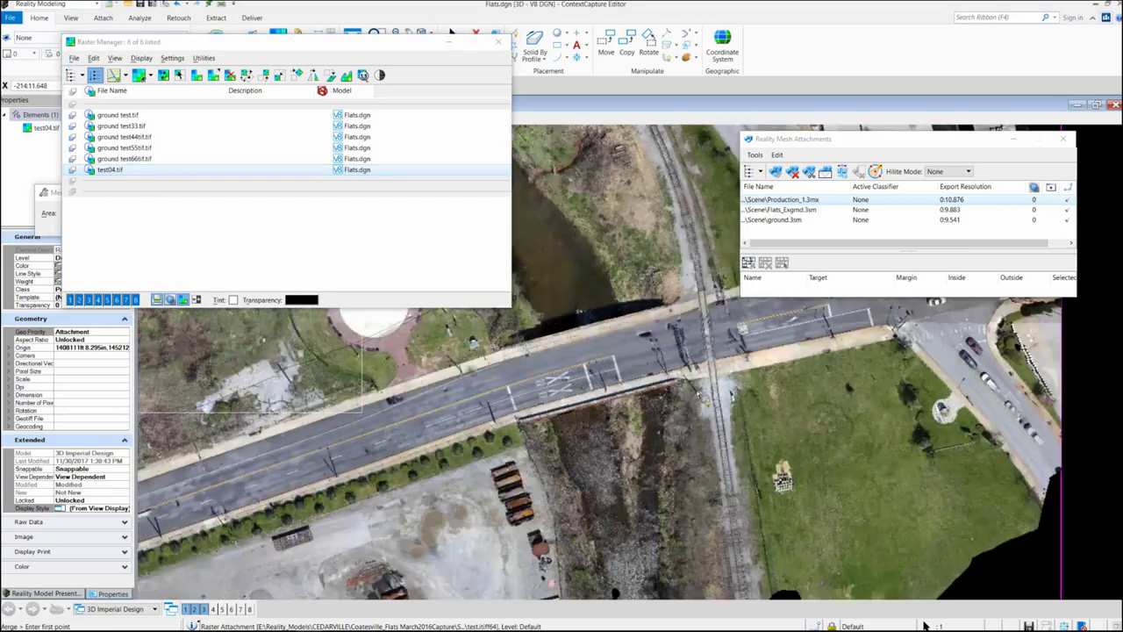
scroll(551, 363, "up", 3)
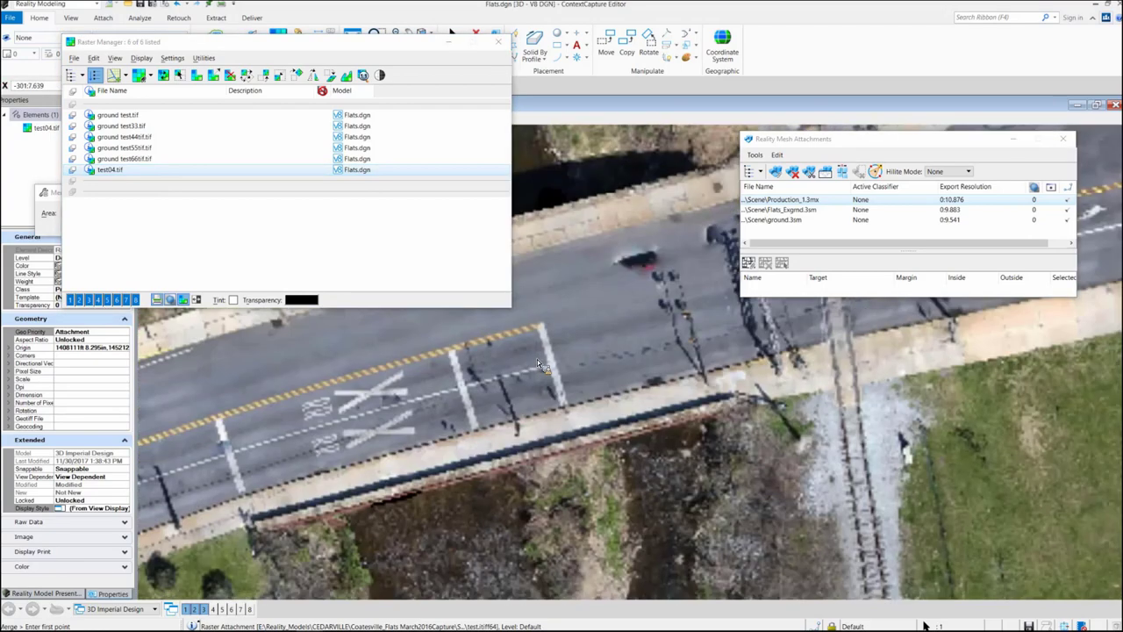
scroll(539, 364, "up", 3)
scroll(554, 373, "down", 5)
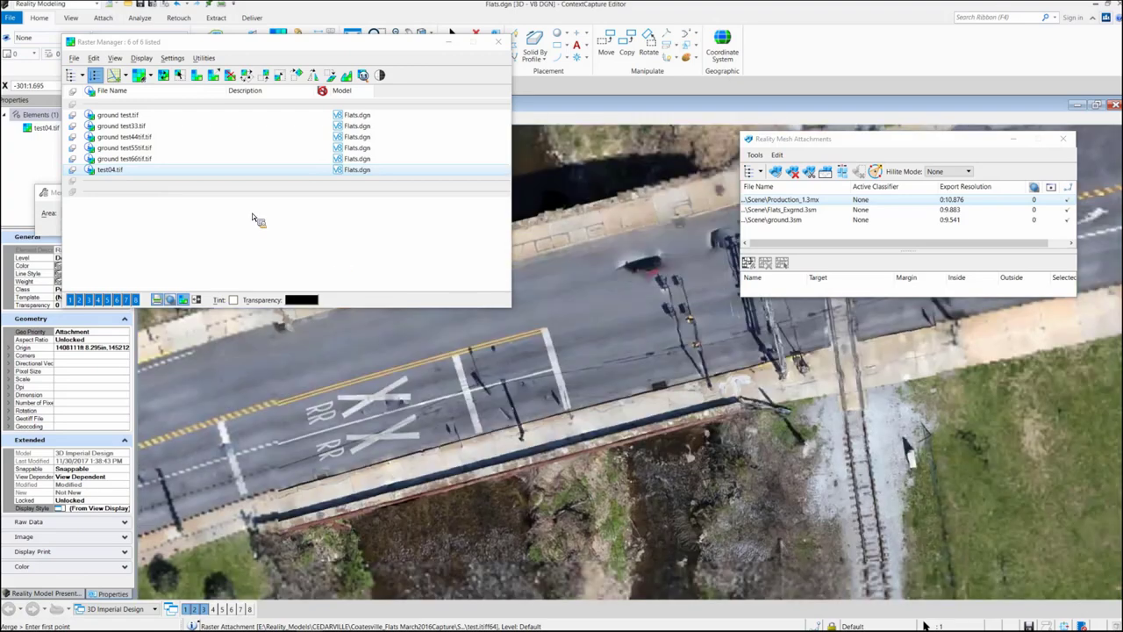
- Compare ground test66tif.tif with test04.tif at the road crossing, then open the raster File commands
left_click(149, 159)
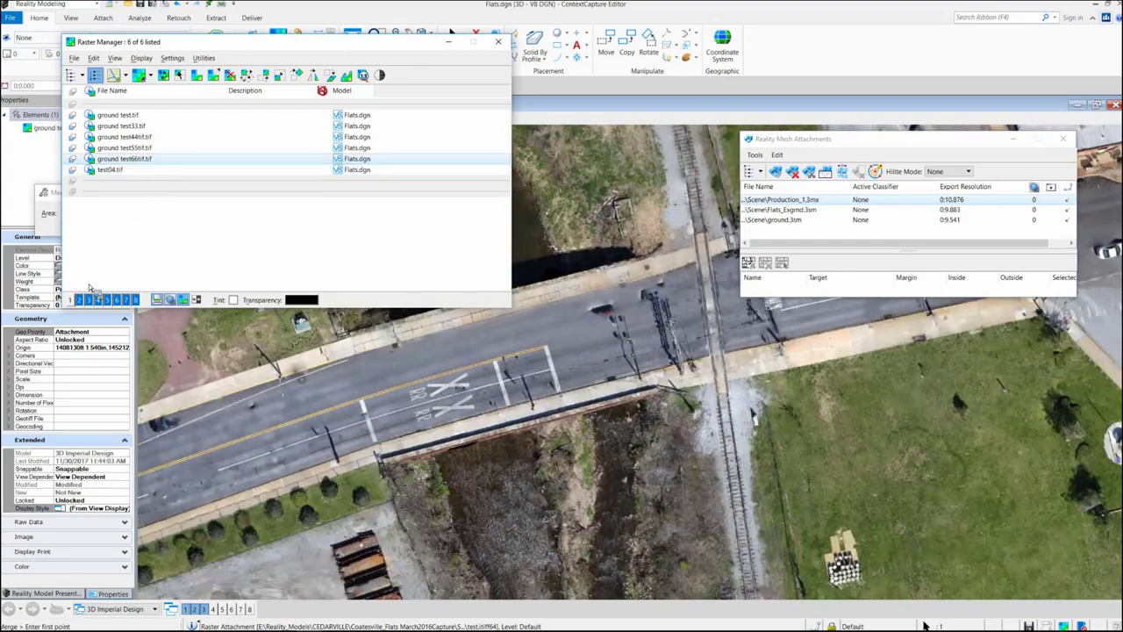
left_click(106, 170)
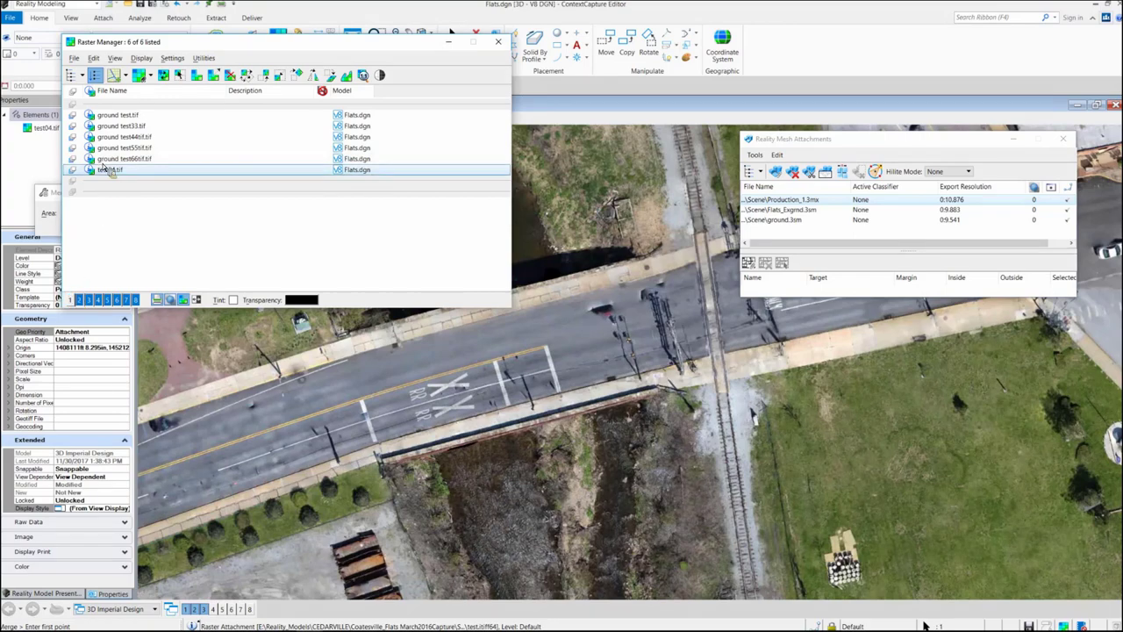
left_click(79, 300)
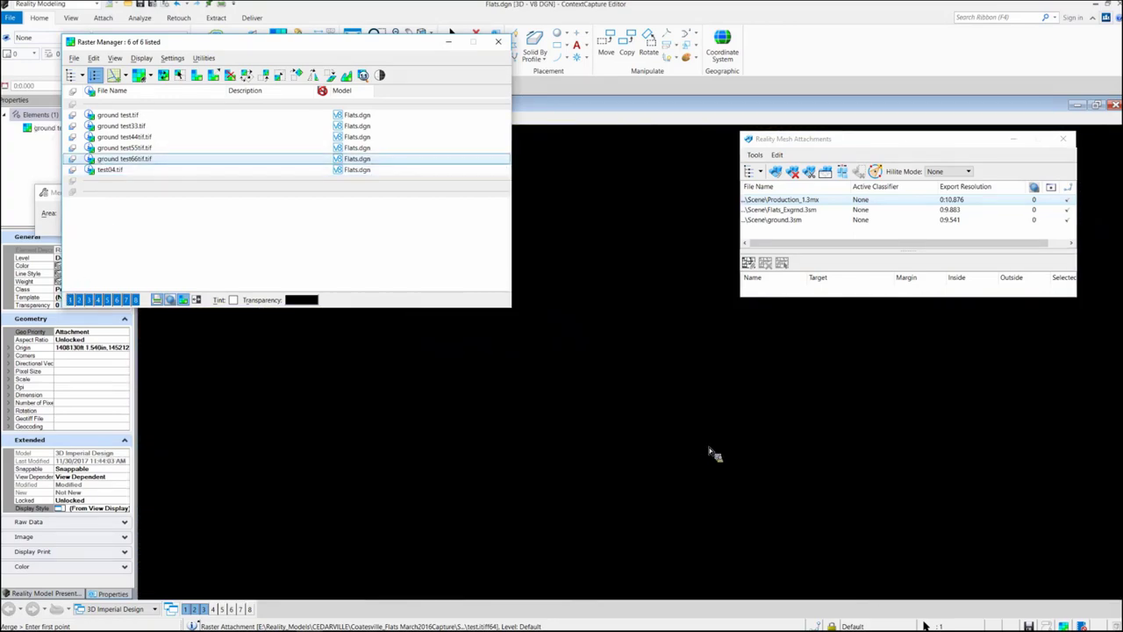
scroll(627, 367, "up", 3)
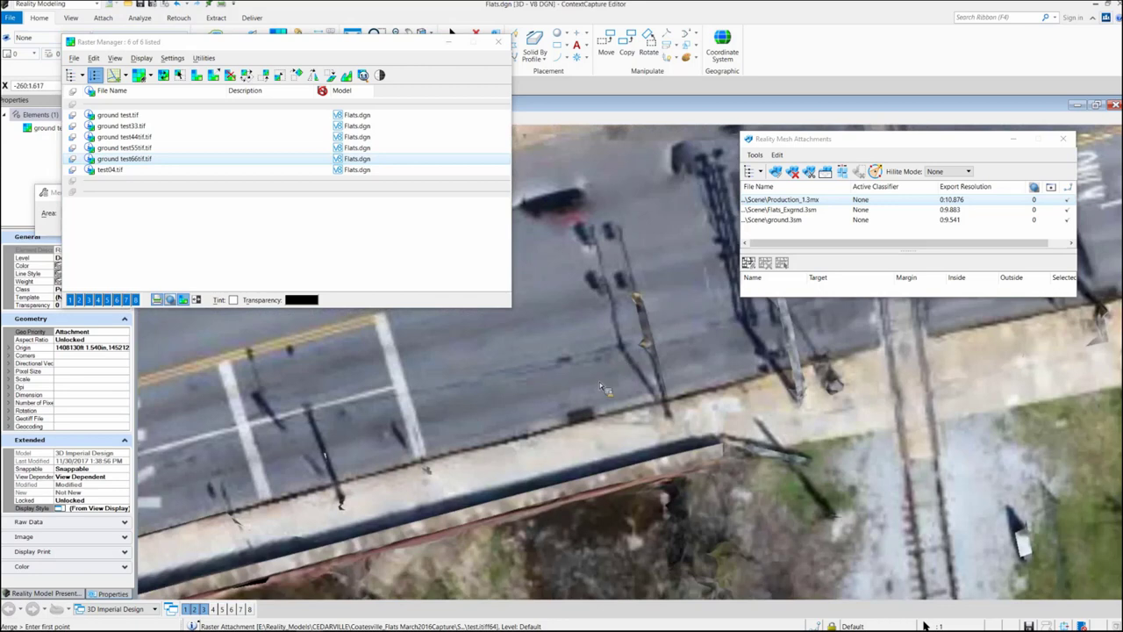
middle_click_drag(459, 405, 839, 379)
right_click(820, 408)
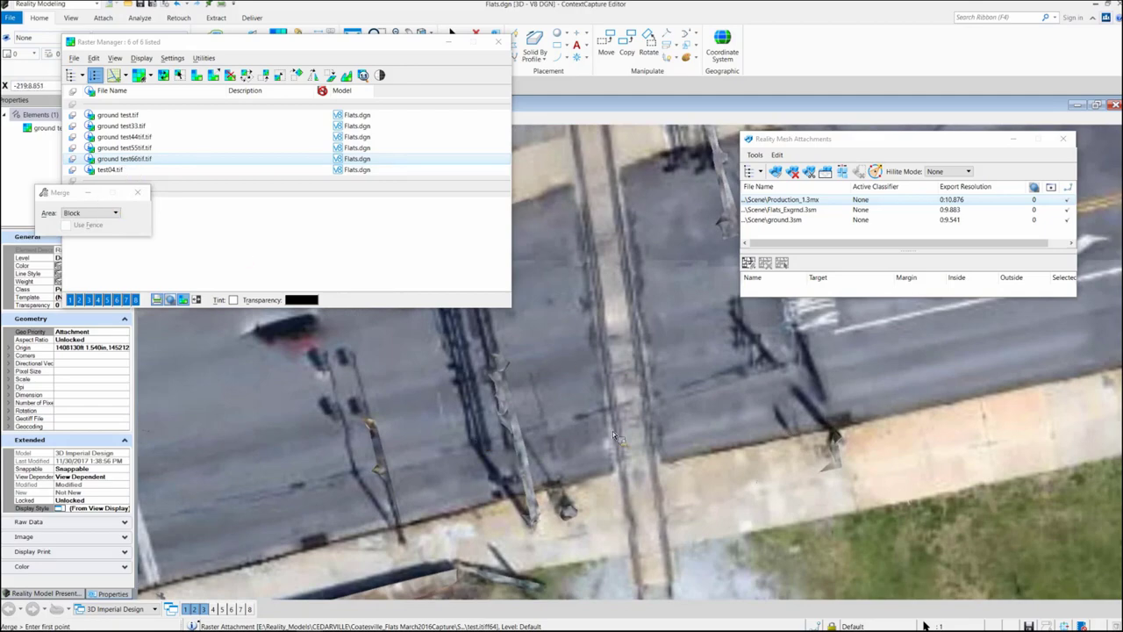
scroll(613, 430, "down", 4)
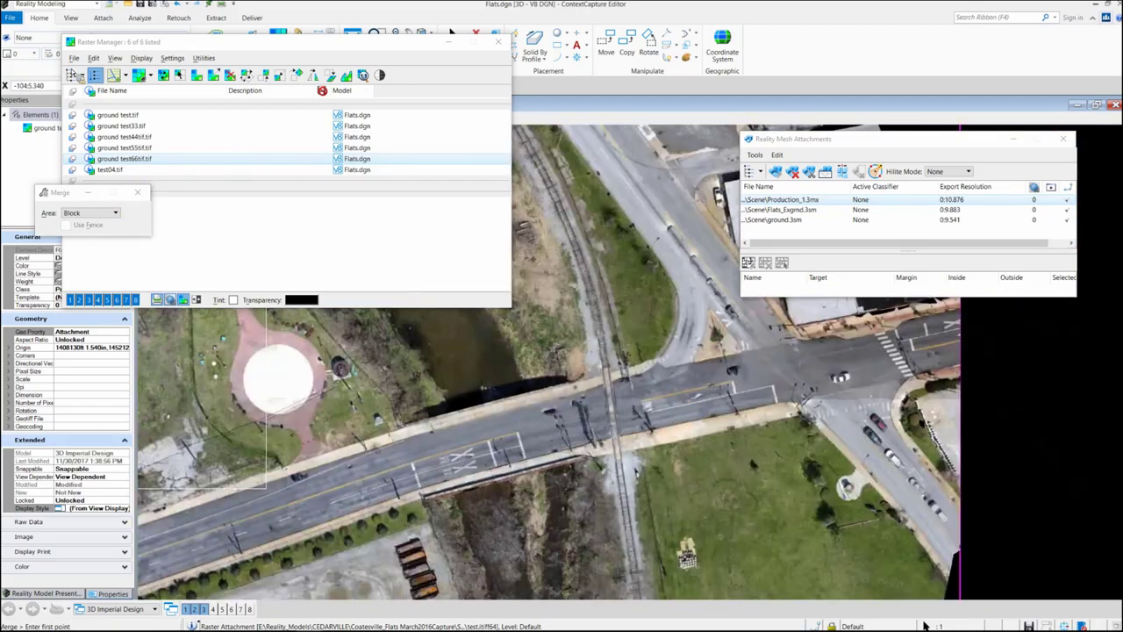
left_click(74, 58)
- Begin attaching another raster, then cancel the Attach Raster Reference dialog
mouse_move(86, 84)
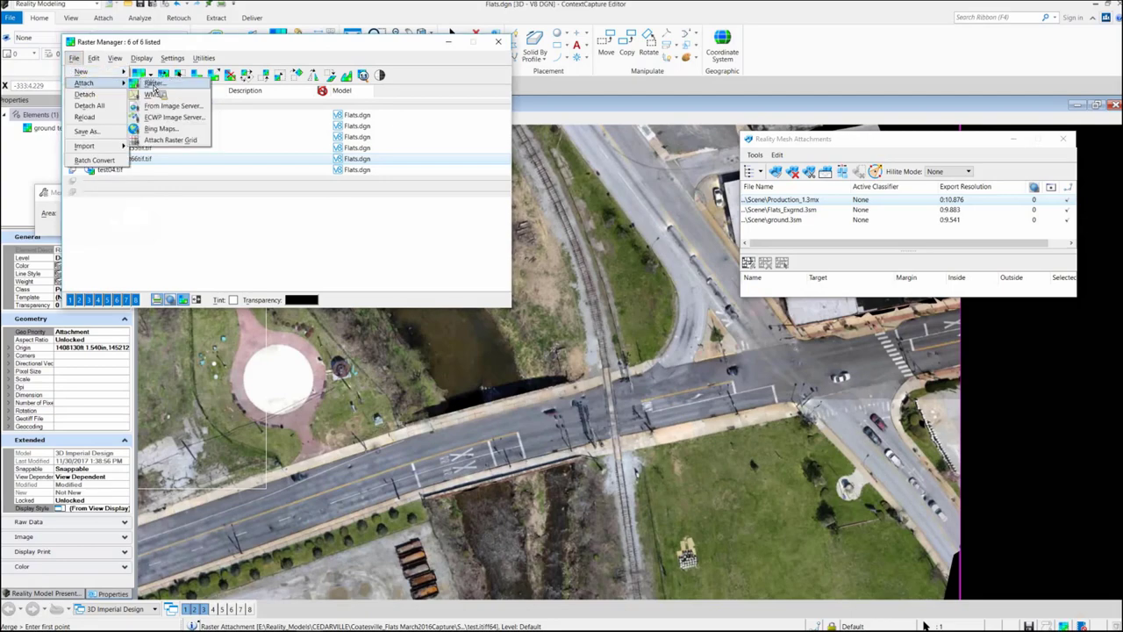
left_click(154, 88)
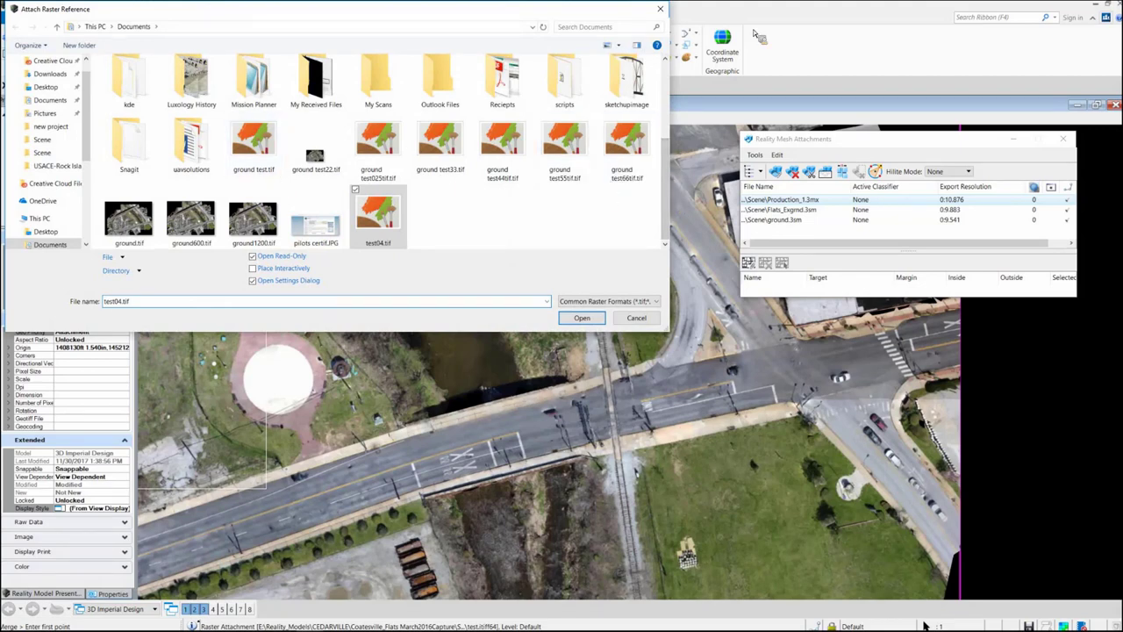
key("Return")
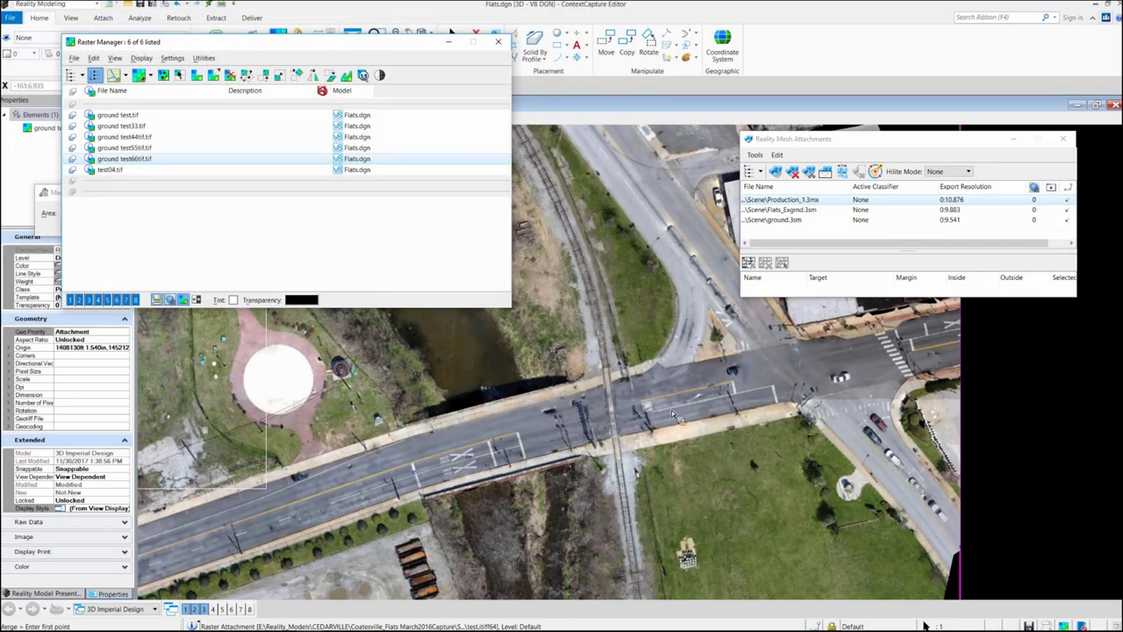
- Zoom the view out and close the Raster Manager
scroll(672, 409, "up", 3)
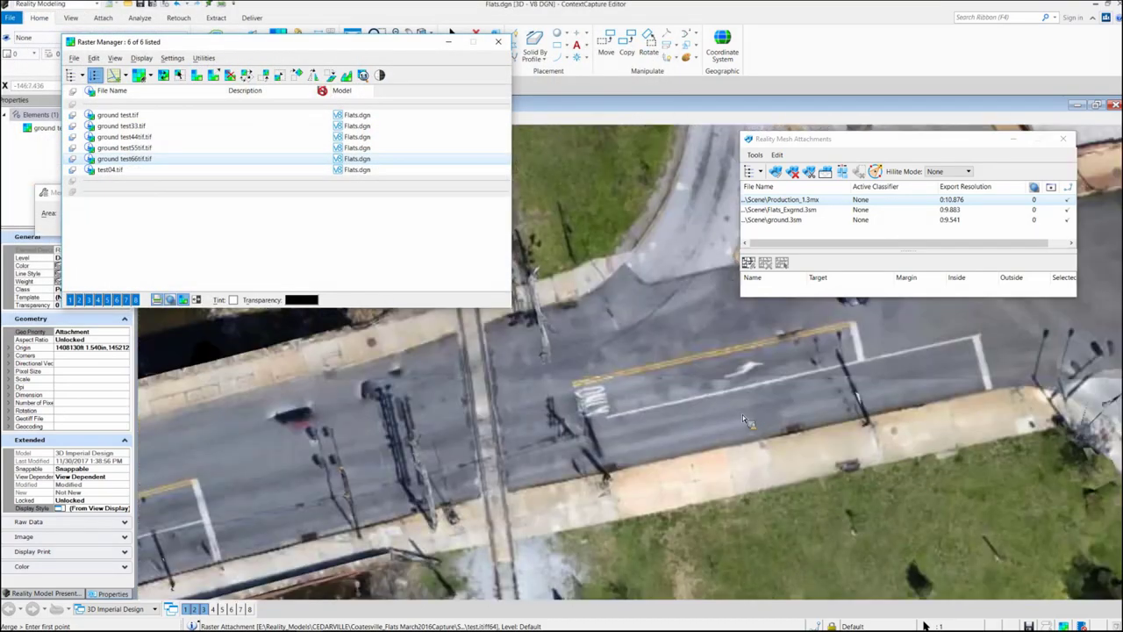
scroll(744, 416, "down", 2)
scroll(744, 419, "down", 3)
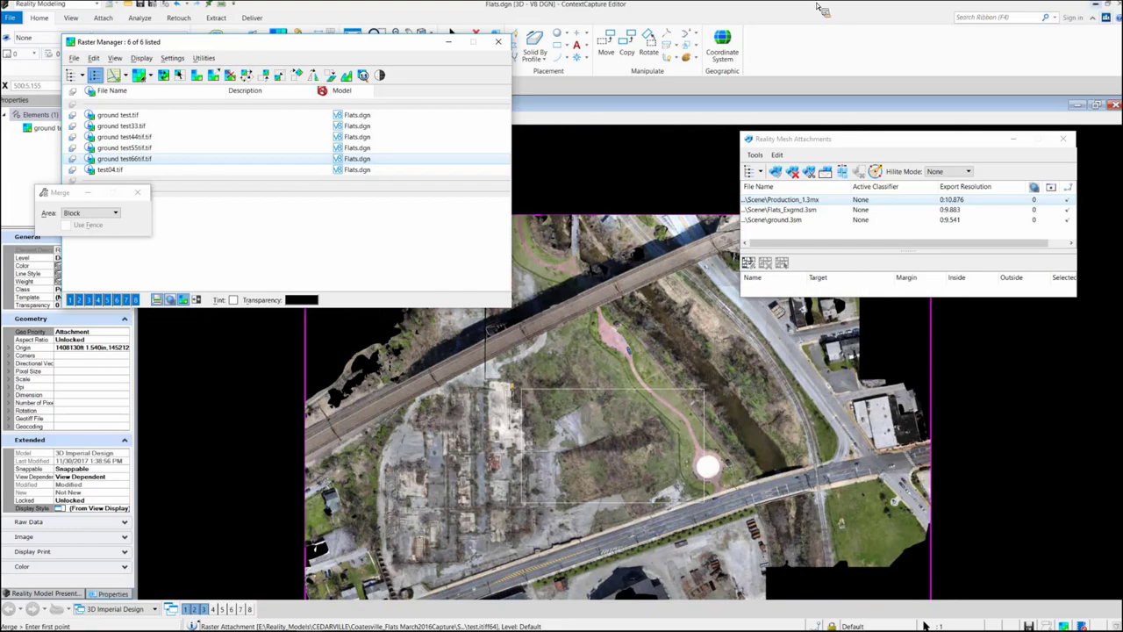
left_click(496, 42)
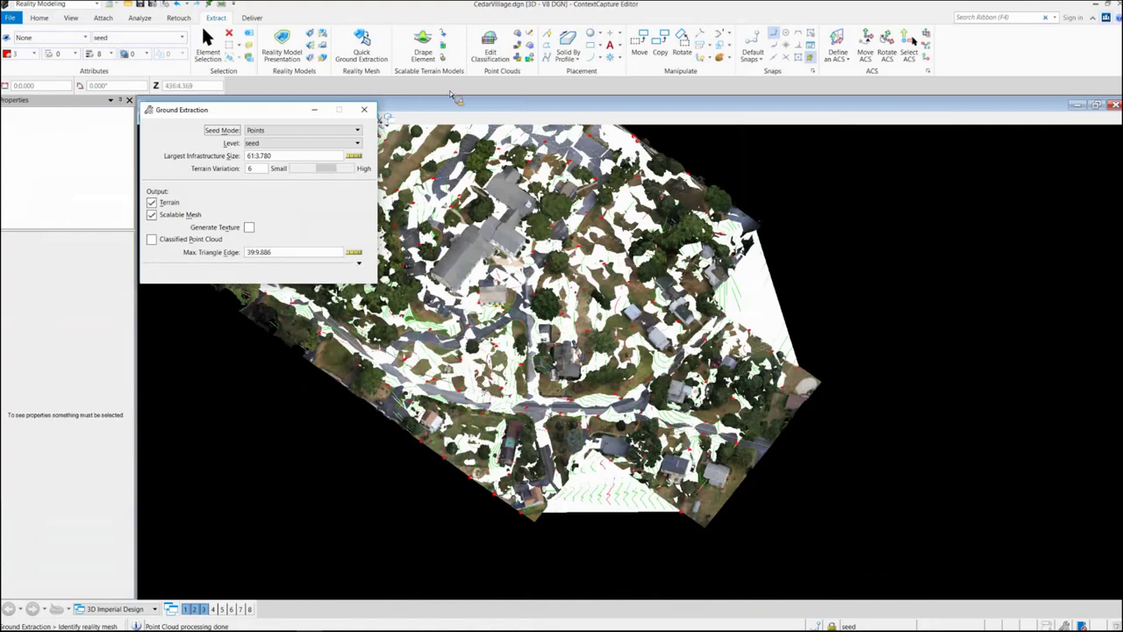
- In the Reality Mesh attachments manager, toggle display of the Final.3sm mesh
left_click(40, 17)
left_click(277, 54)
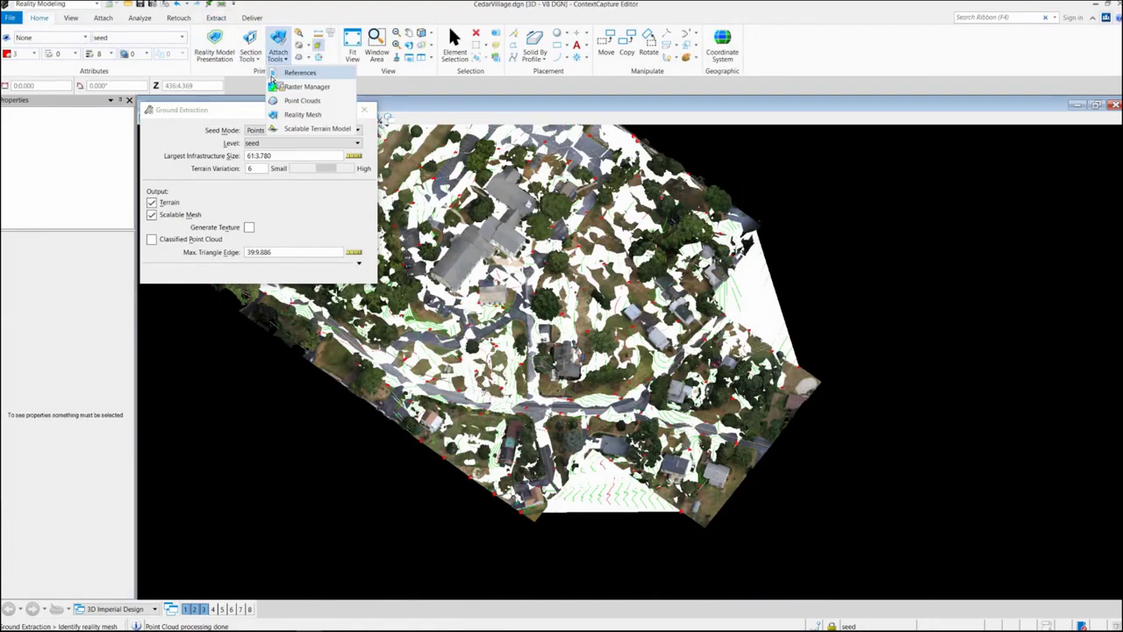
left_click(298, 115)
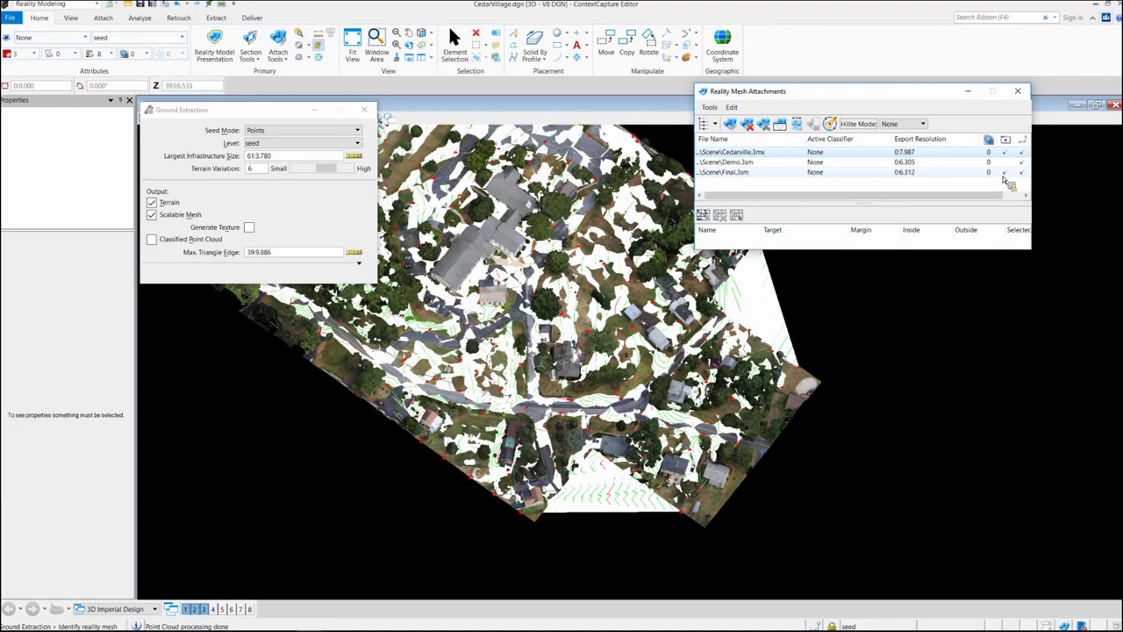
left_click(1005, 173)
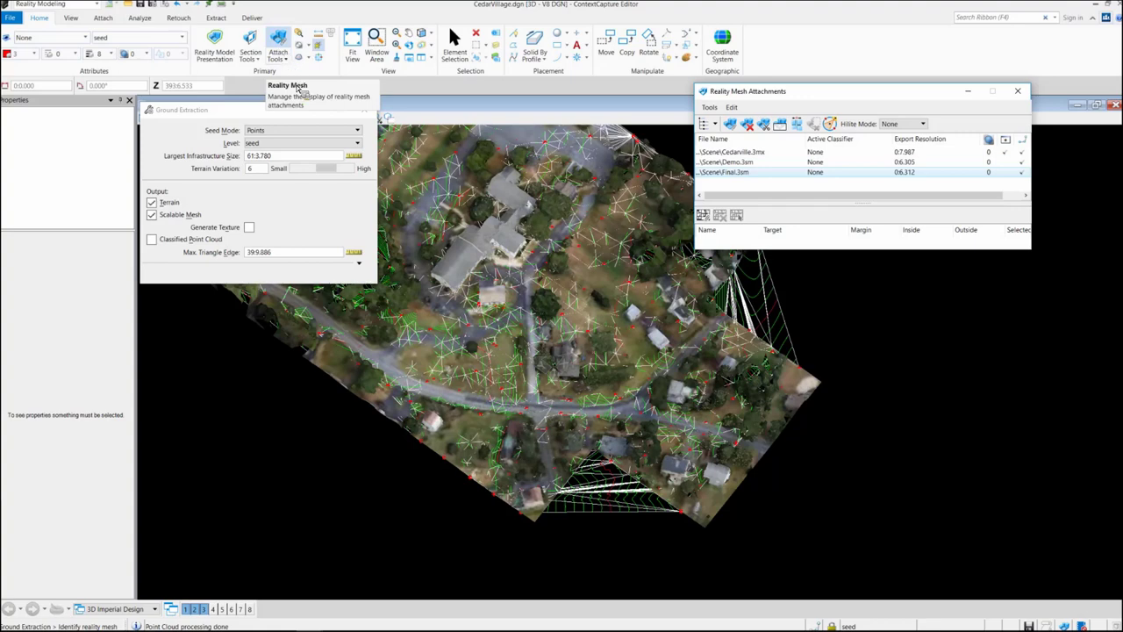
- Detach Demo.stm from the Scalable Terrain Model manager, keeping only Final.stm
left_click(279, 54)
left_click(321, 133)
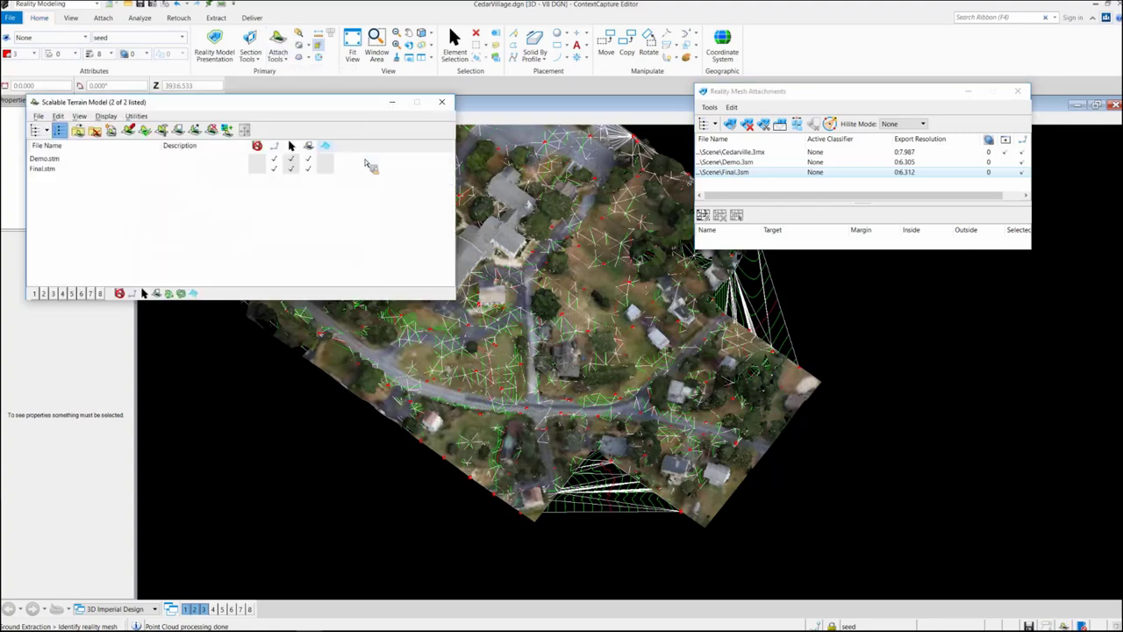
left_click(280, 162)
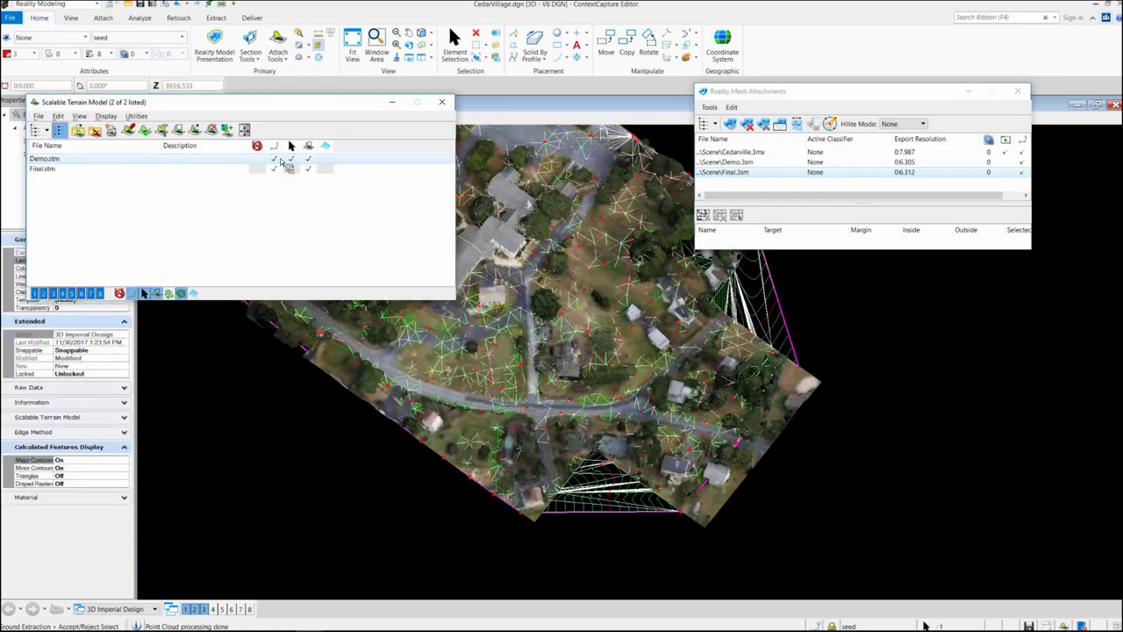
right_click(207, 165)
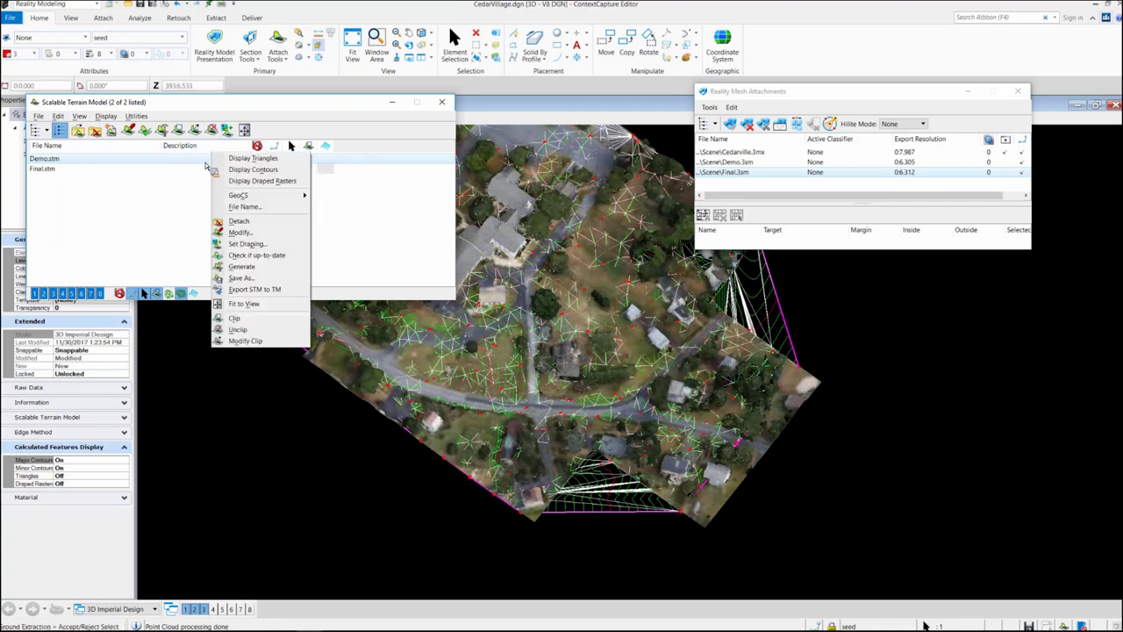
left_click(246, 223)
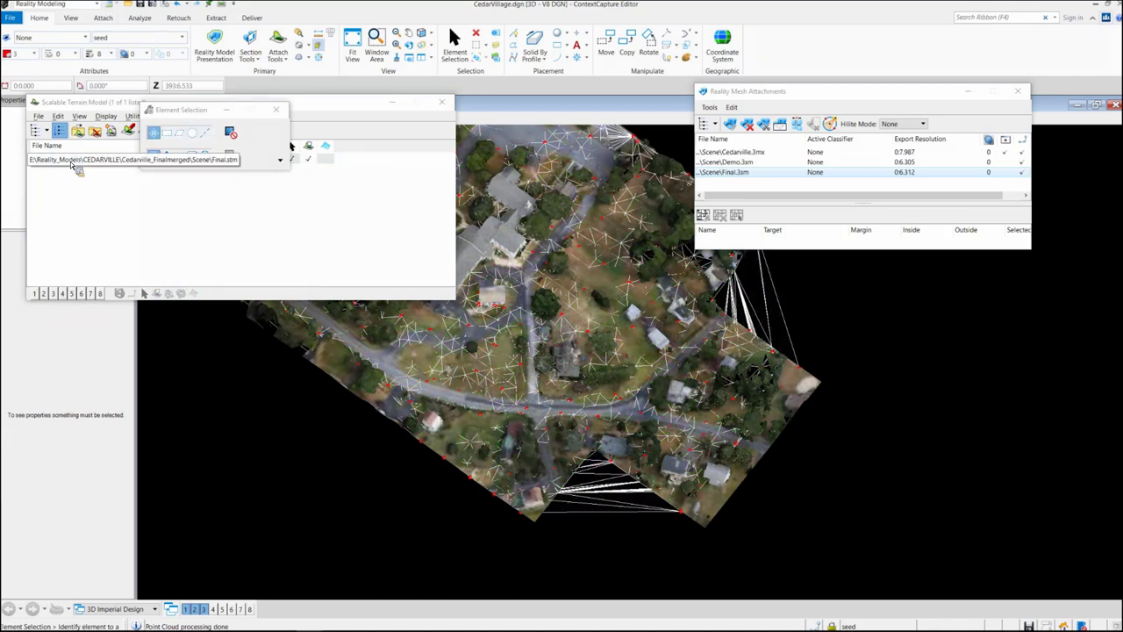
- Close the terrain model list and zoom in and back out on the Final.stm triangles over Cedarville
left_click(444, 102)
scroll(443, 110, "up", 1)
scroll(490, 338, "up", 2)
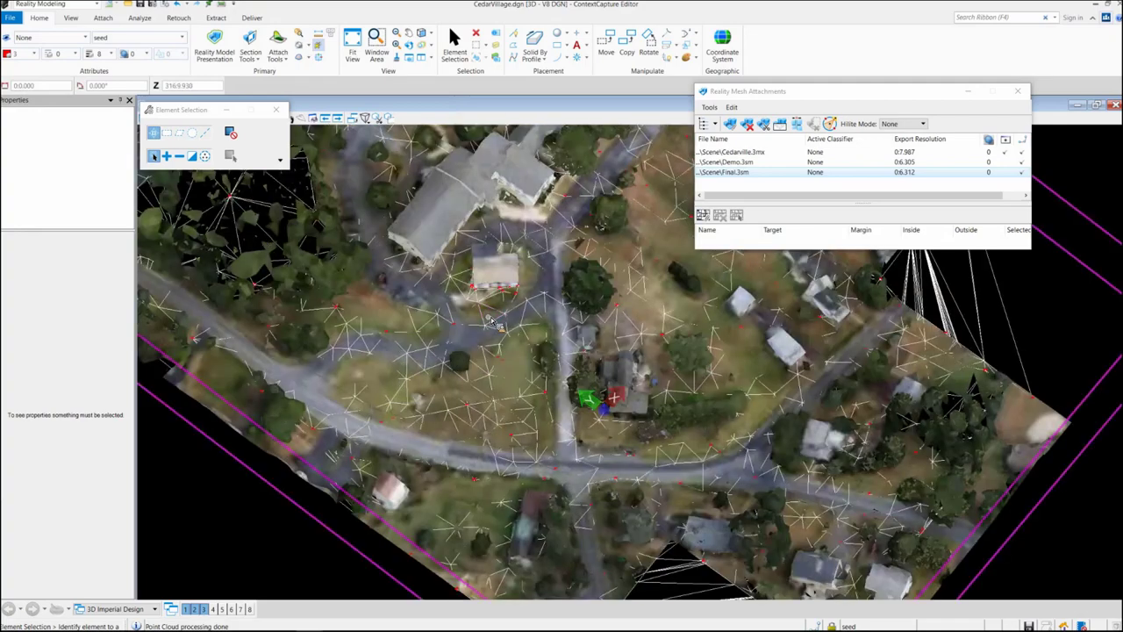
scroll(500, 314, "up", 1)
scroll(551, 172, "up", 2)
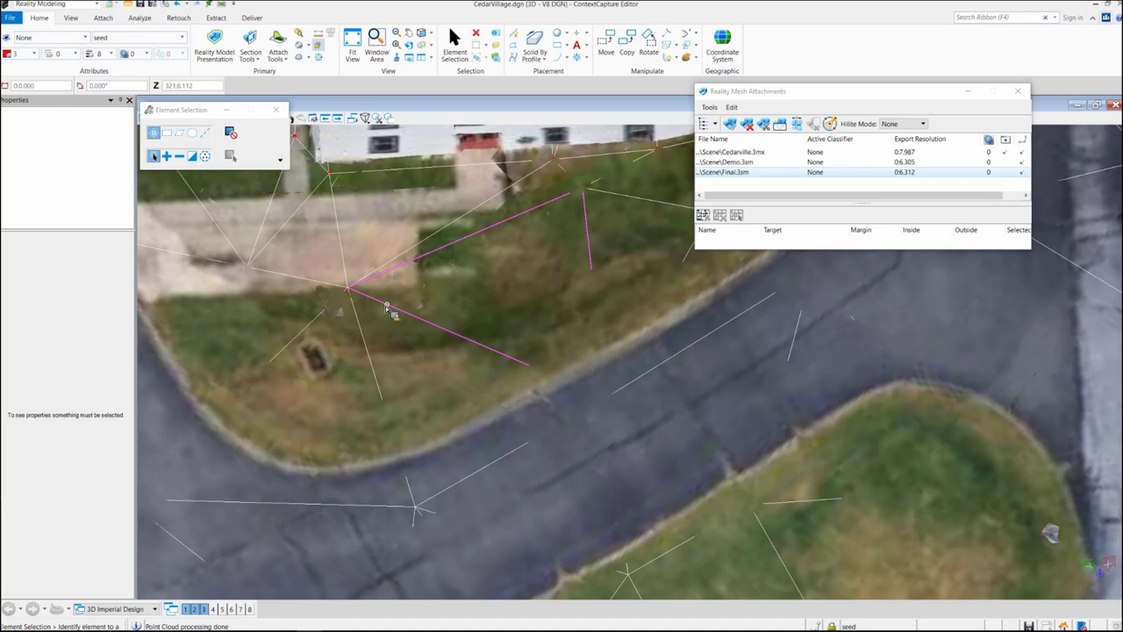
scroll(395, 356, "down", 3)
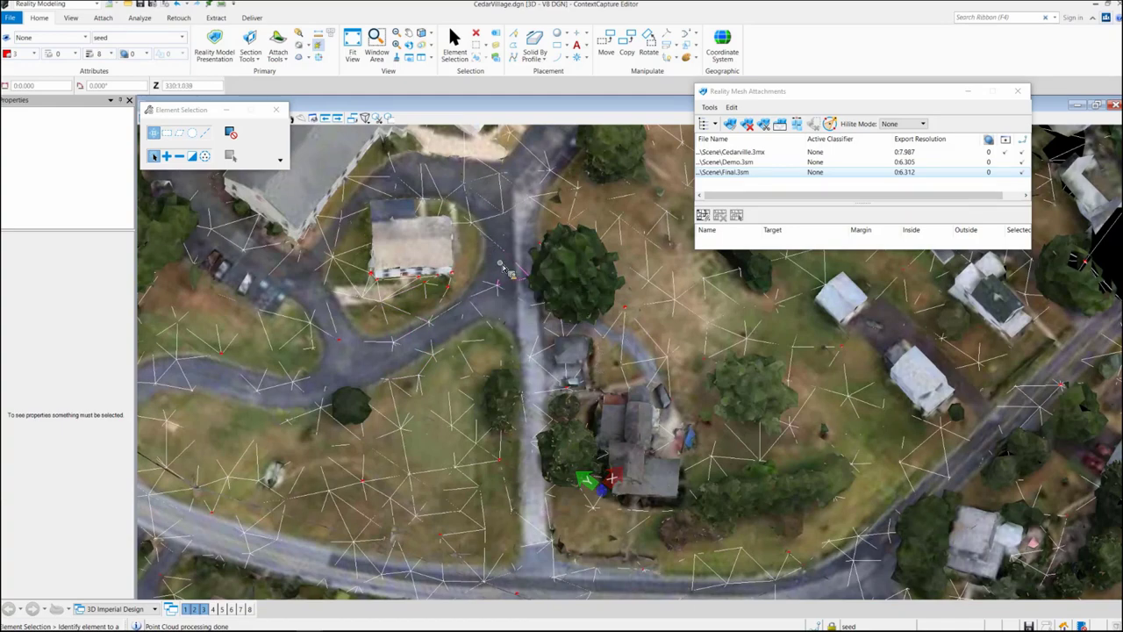
scroll(507, 272, "down", 2)
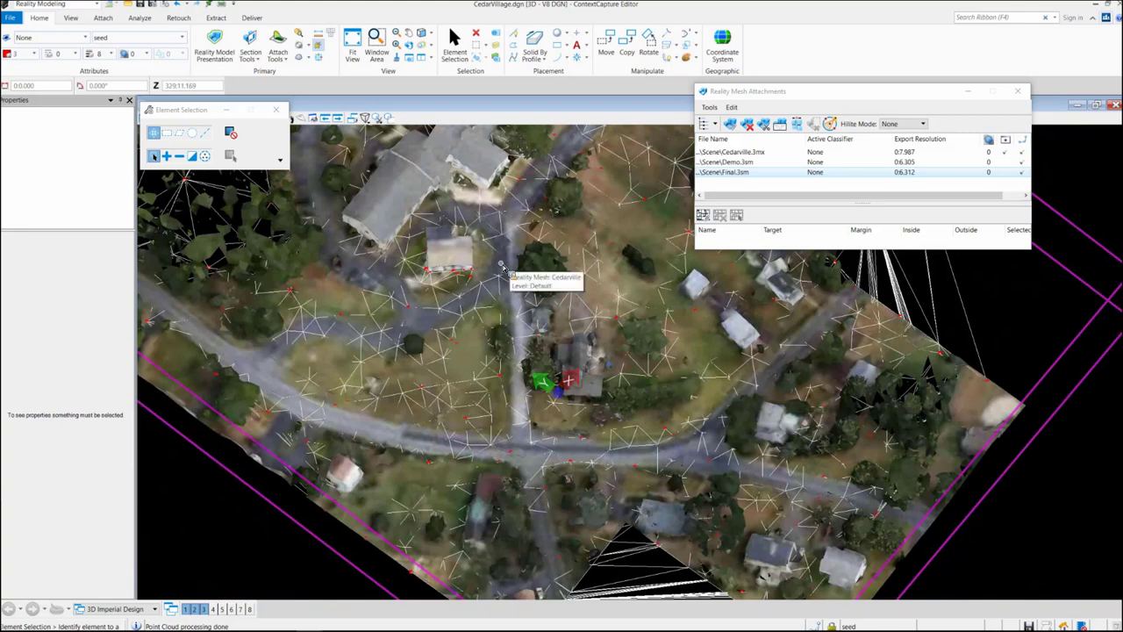